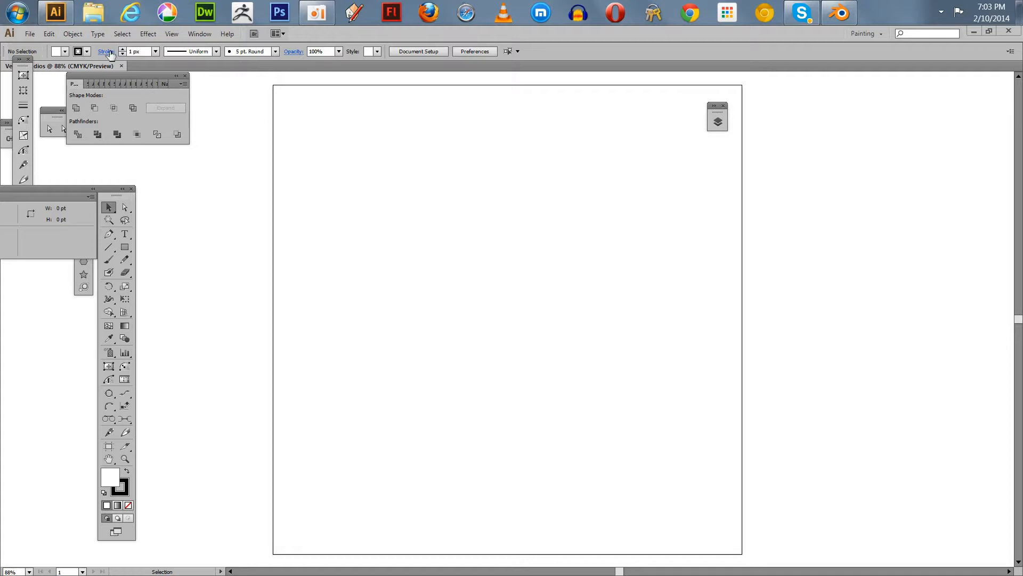
Set up the Type tool with the CCWallScrawler font in Bold Italic at 60 px.
left_click(124, 233)
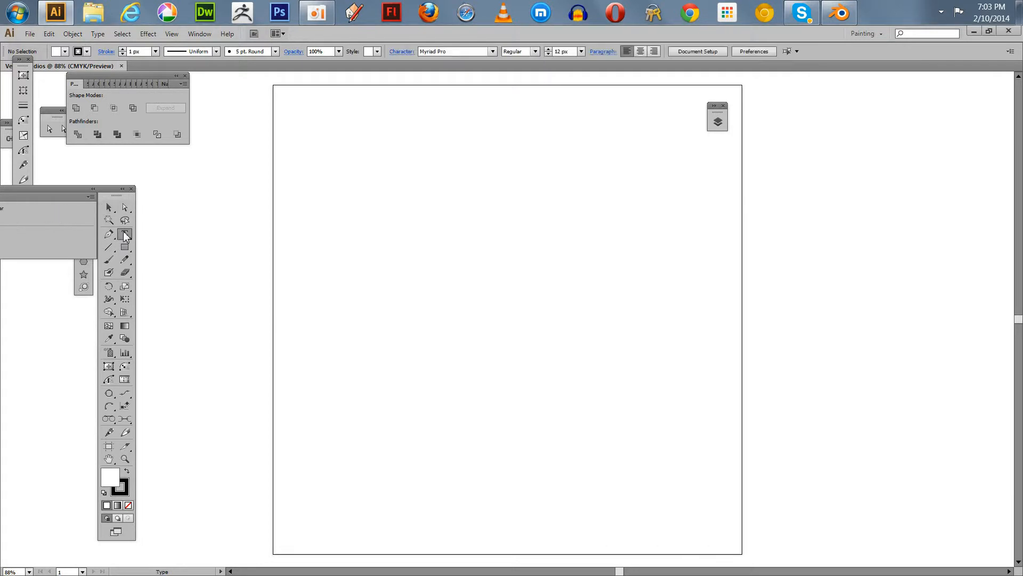
left_click(401, 51)
left_click(407, 69)
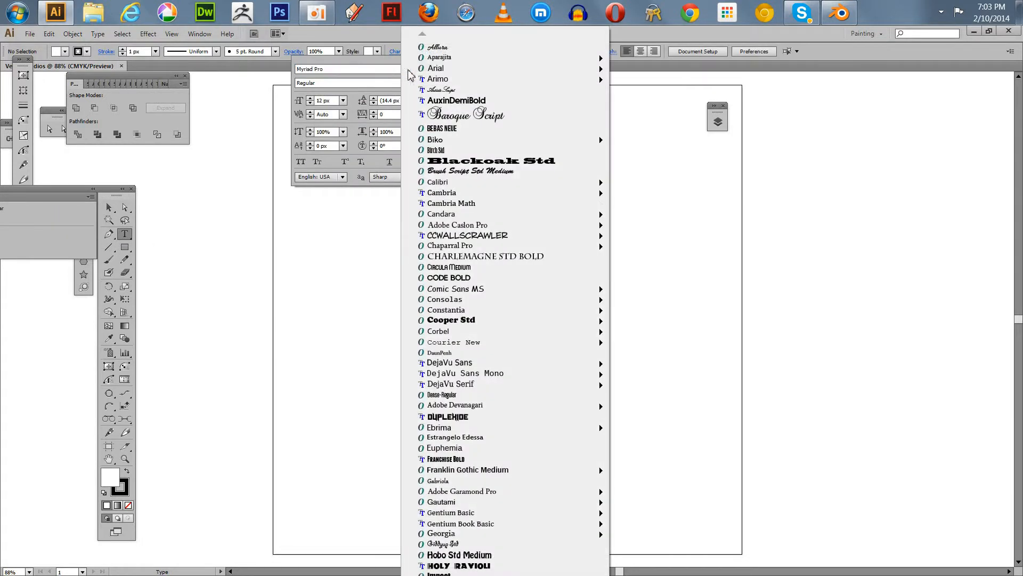
mouse_move(462, 238)
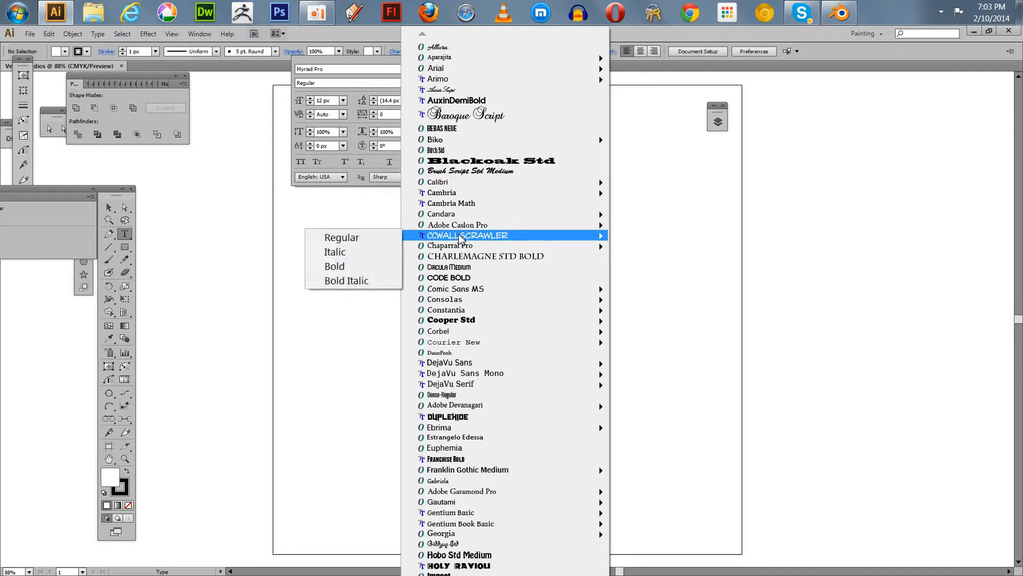
left_click(353, 280)
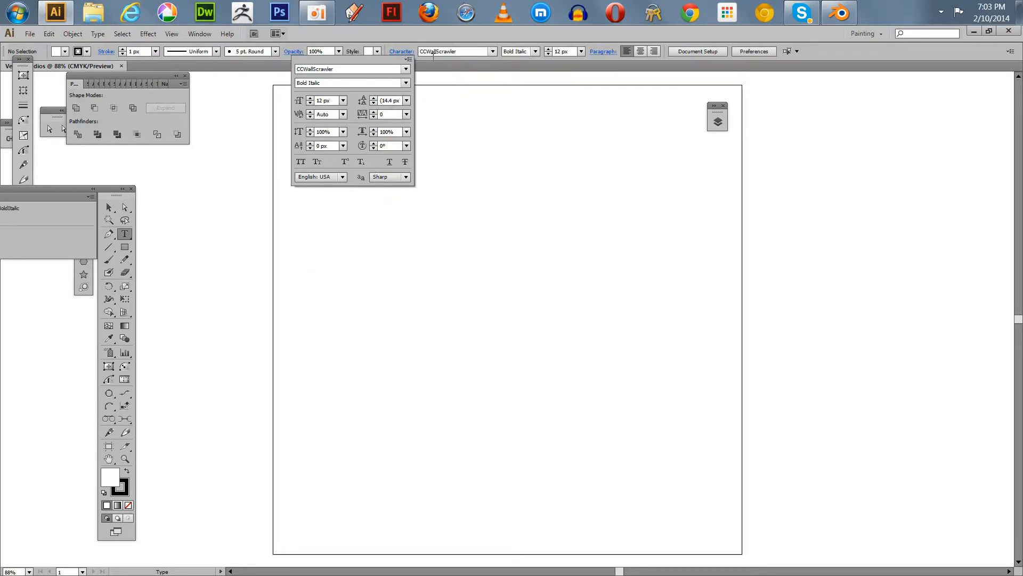
left_click(414, 34)
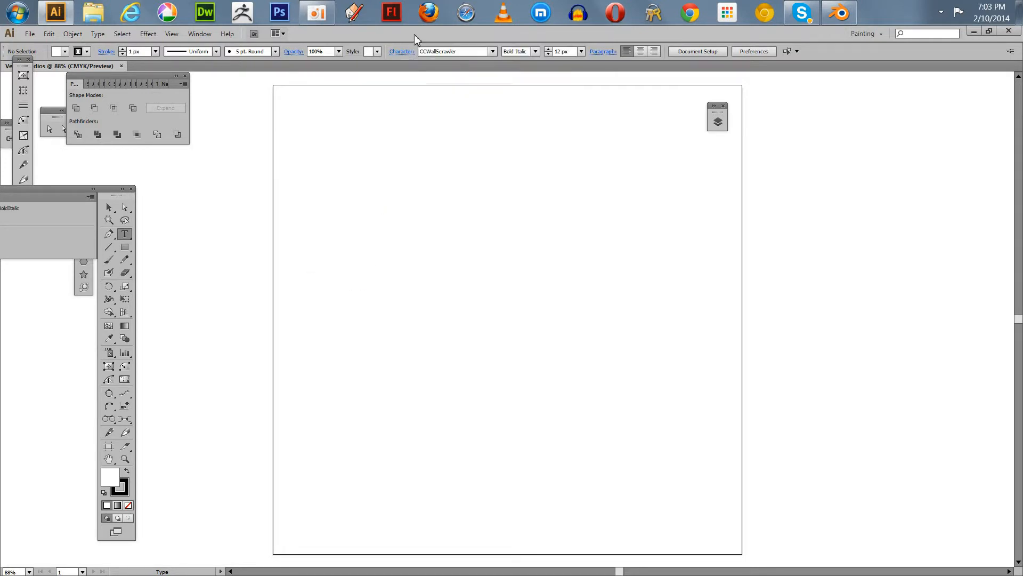
left_click(581, 51)
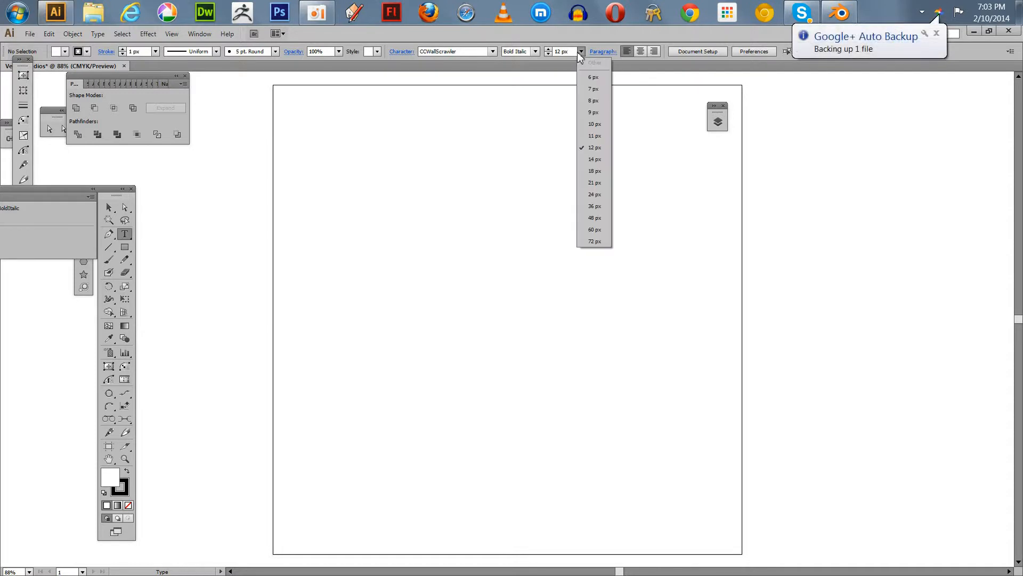
left_click(596, 229)
Add the point text "VECTOR STUDIOS" near the middle of the artboard.
left_click(429, 317)
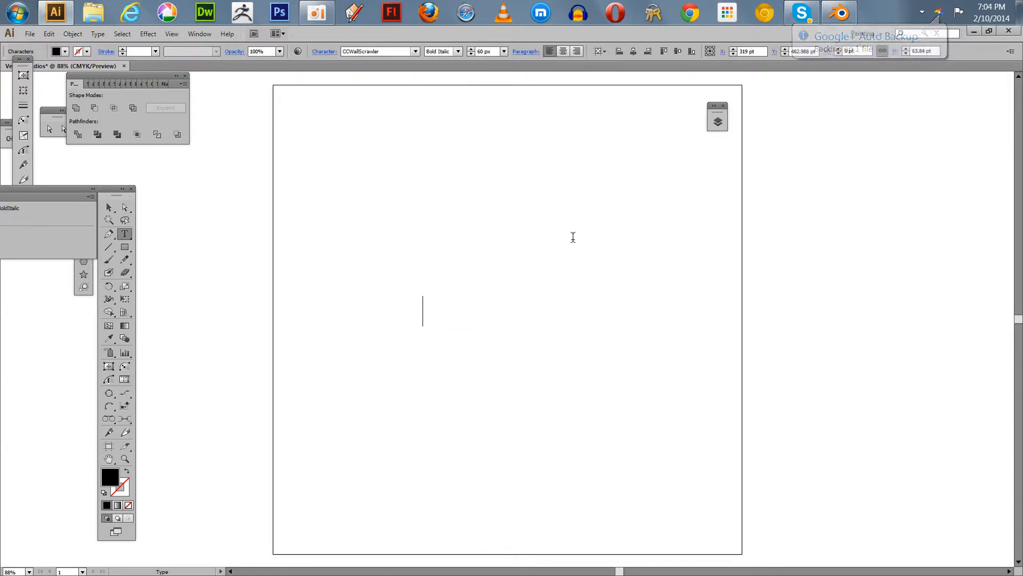
type("VECTOR")
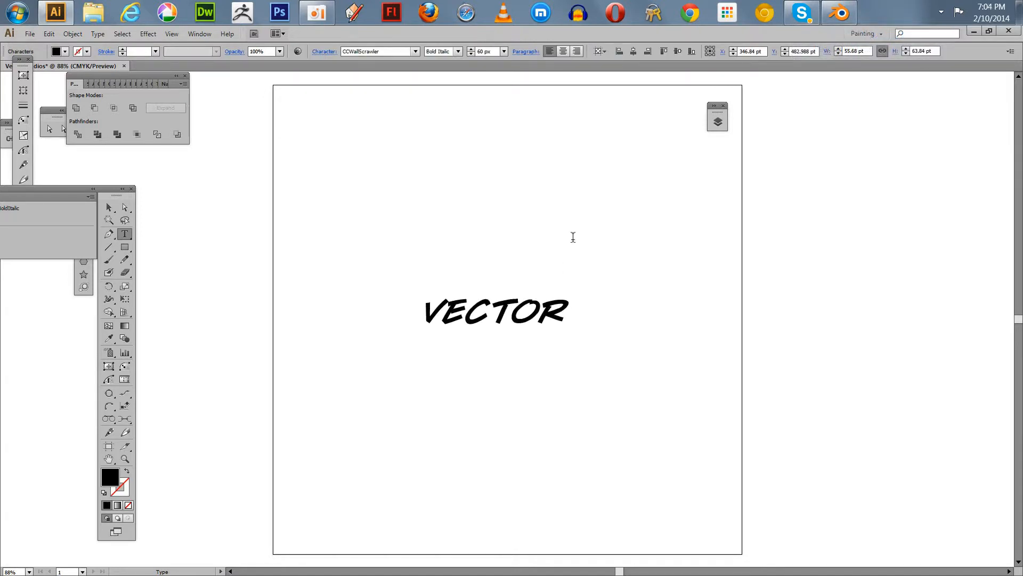
type(" STUDIOS")
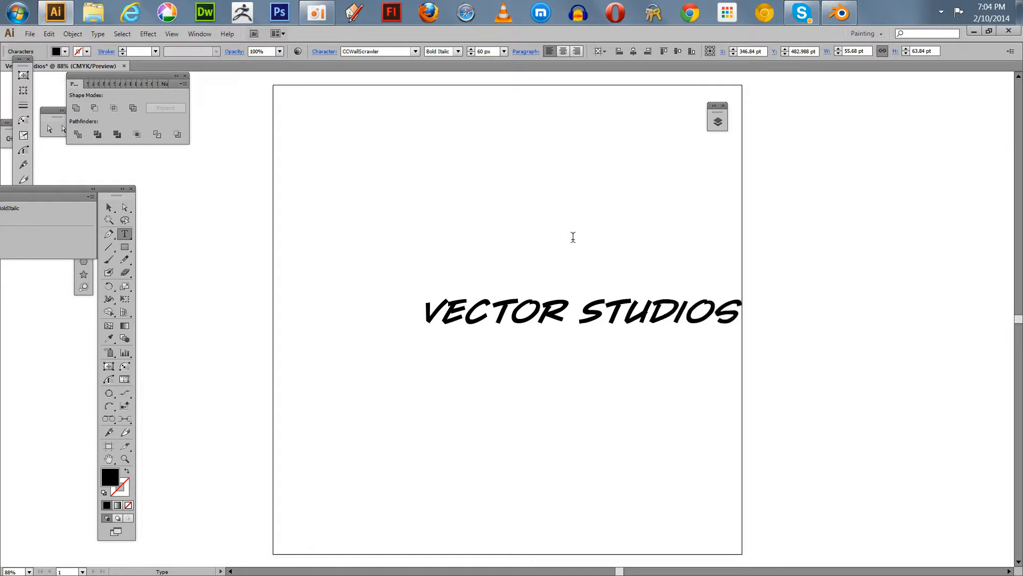
Enlarge the VECTOR STUDIOS text proportionally to about 912 pt wide and centre it horizontally on the artboard.
left_click(109, 207)
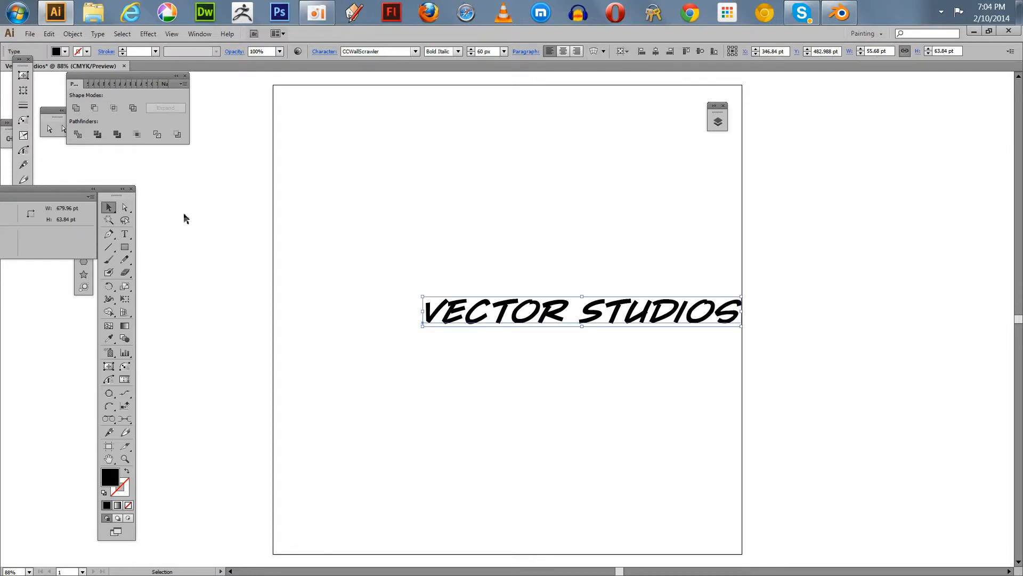
left_click_drag(573, 311, 516, 308)
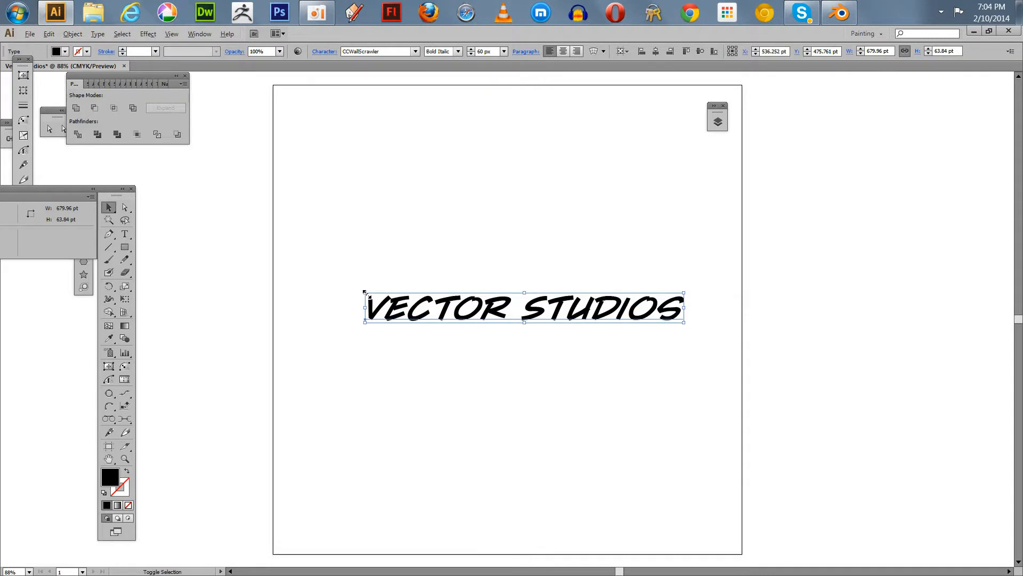
left_click_drag(365, 292, 311, 262)
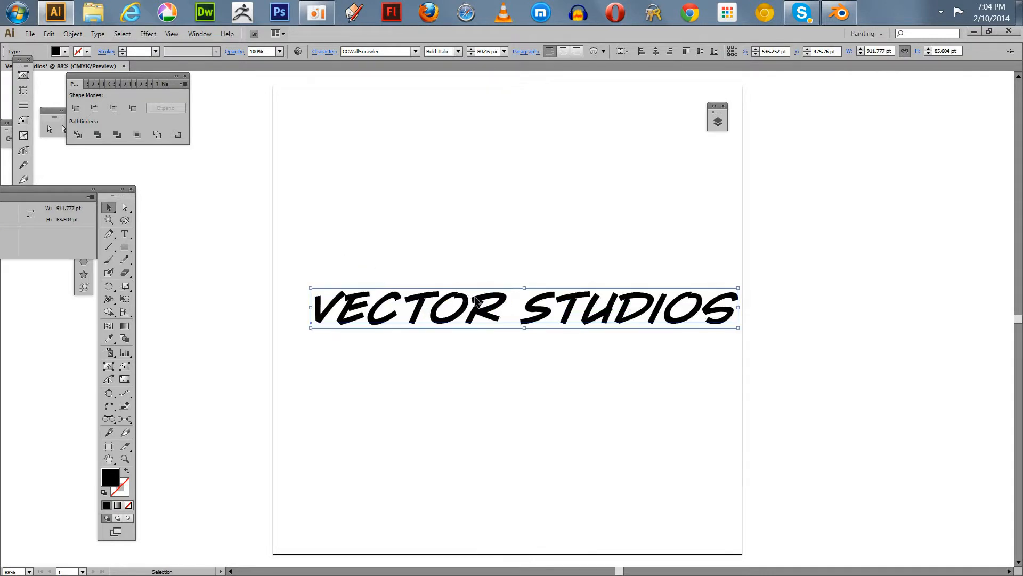
left_click_drag(477, 302, 457, 302)
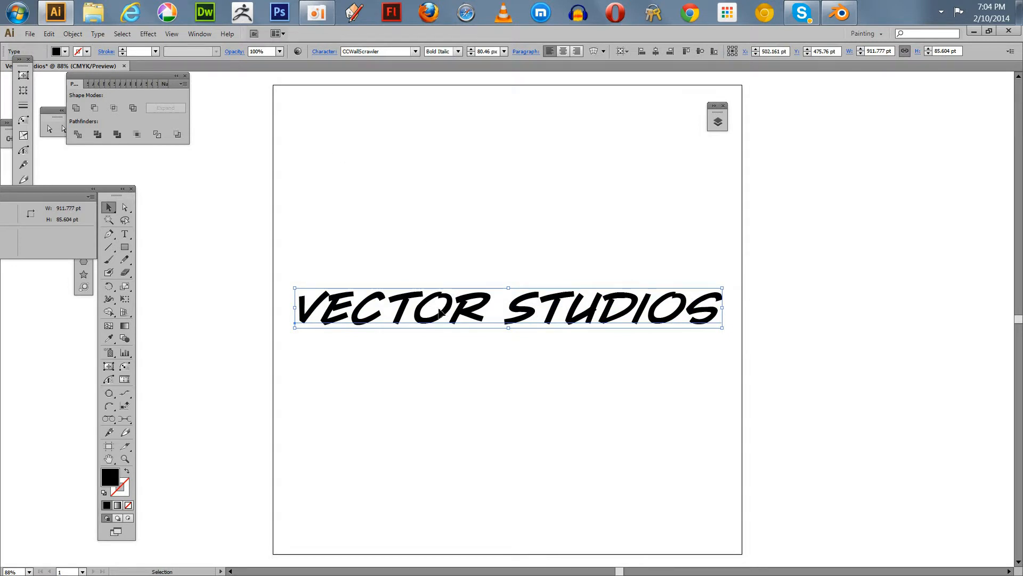
Set the text's fill to None and its stroke to Black.
left_click(65, 51)
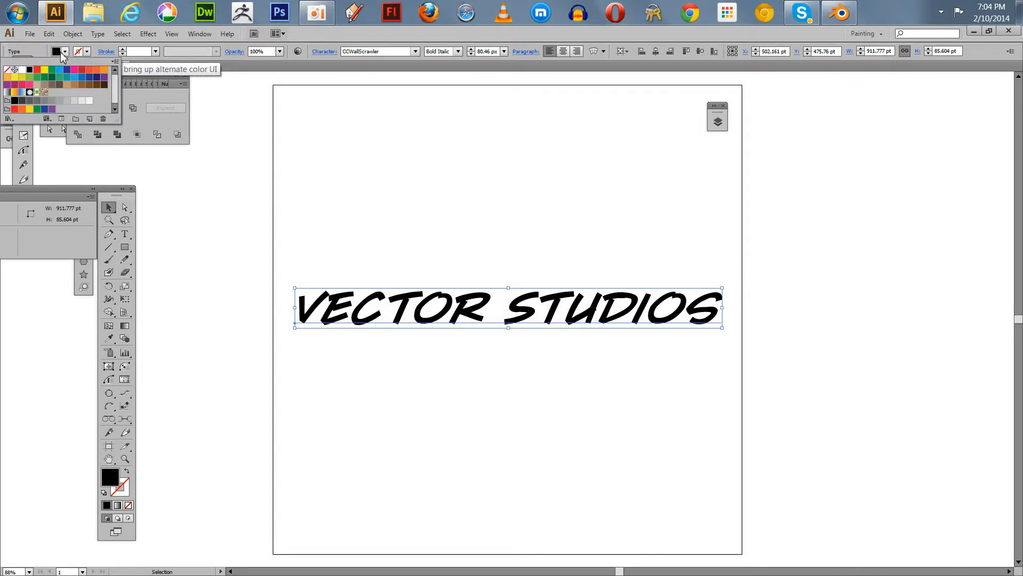
left_click(14, 69)
left_click(9, 69)
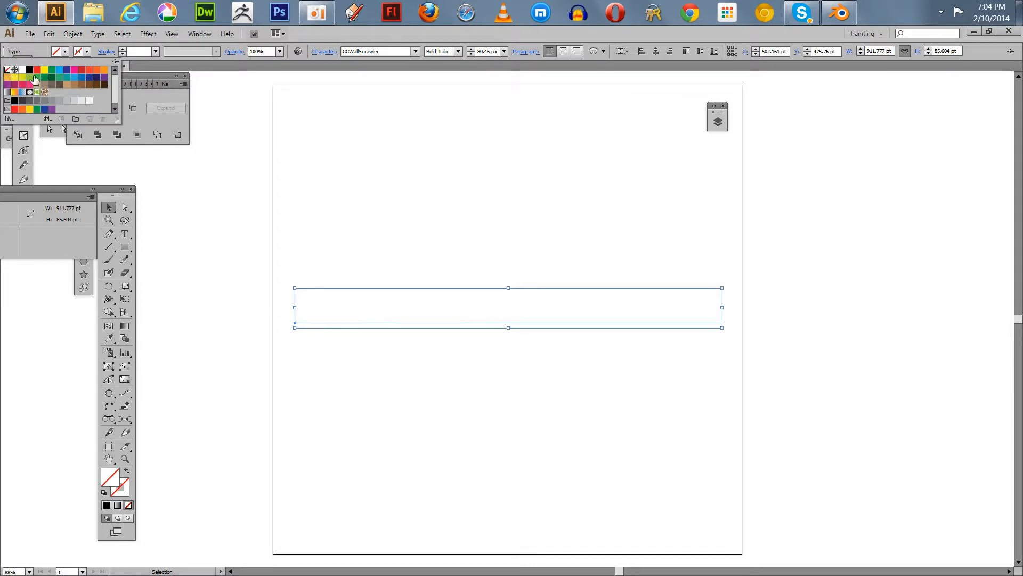
left_click(87, 52)
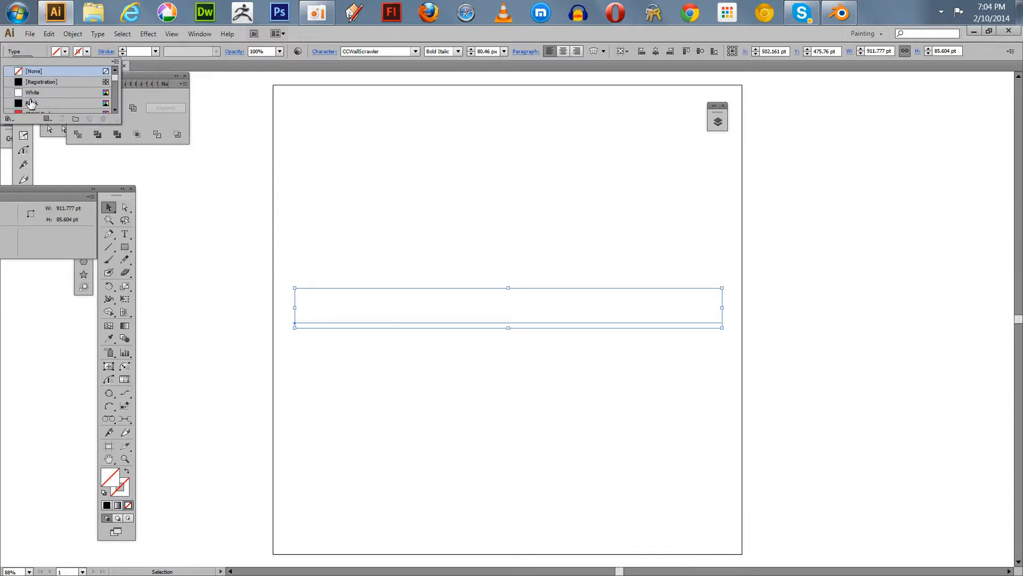
left_click(32, 107)
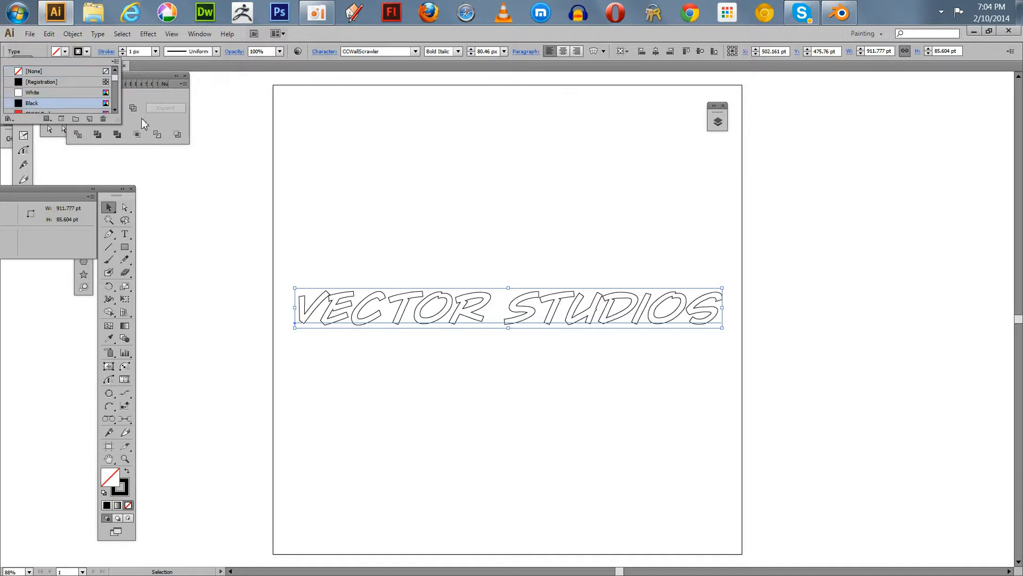
Convert the VECTOR STUDIOS text to outlines.
left_click(309, 235)
right_click(319, 300)
left_click(312, 279)
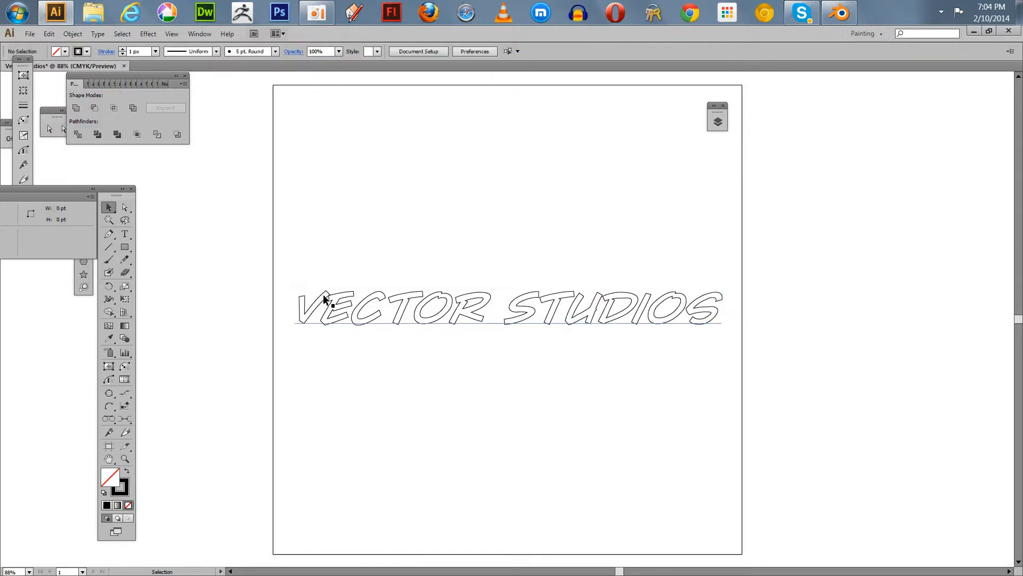
right_click(323, 298)
left_click(342, 296)
left_click(343, 297)
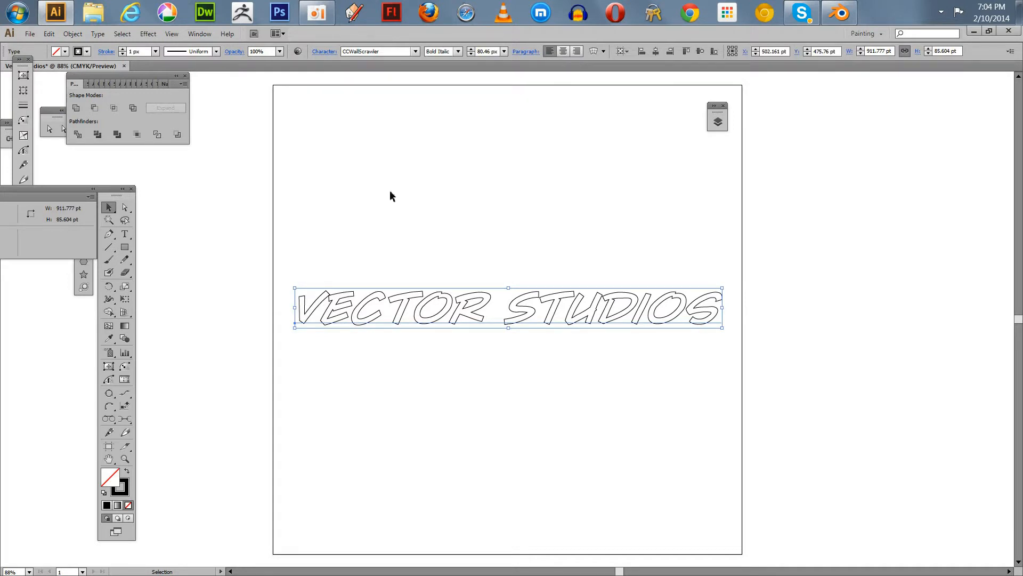
left_click(98, 33)
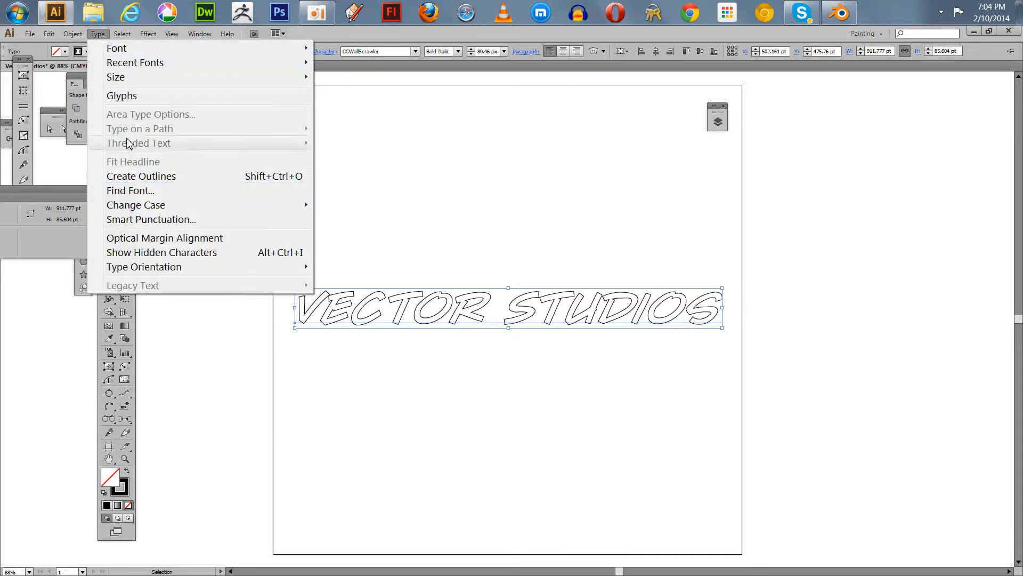
left_click(142, 177)
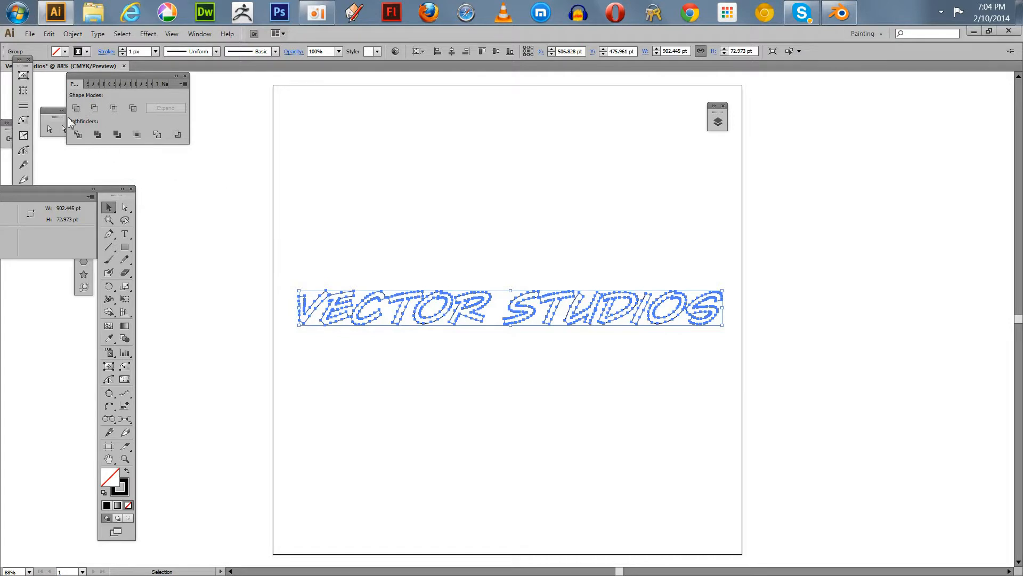
Rearrange the floating Info, Tools and Pathfinder palettes so they no longer cover one another's controls.
left_click_drag(54, 196, 152, 308)
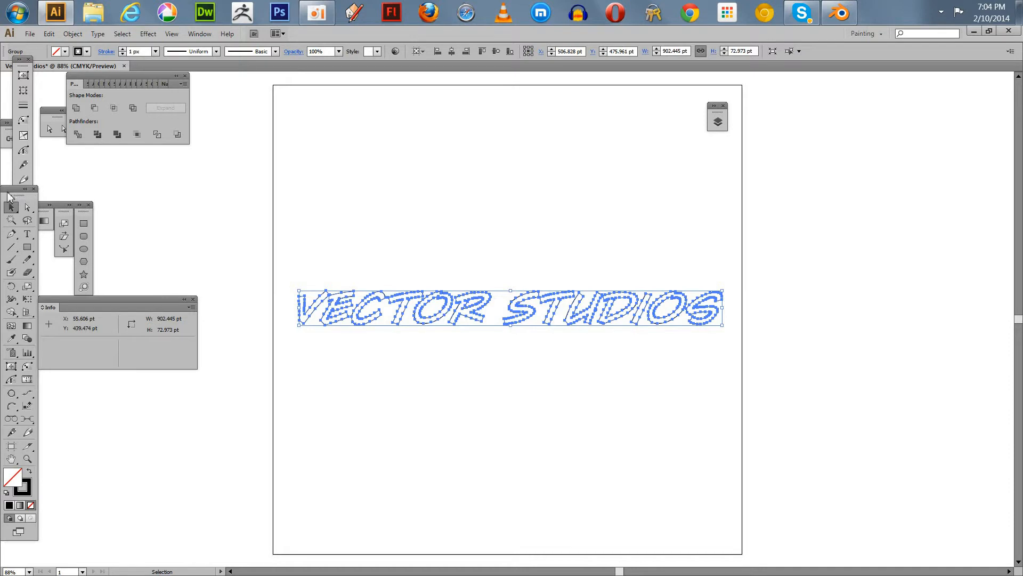
left_click_drag(25, 198, 126, 197)
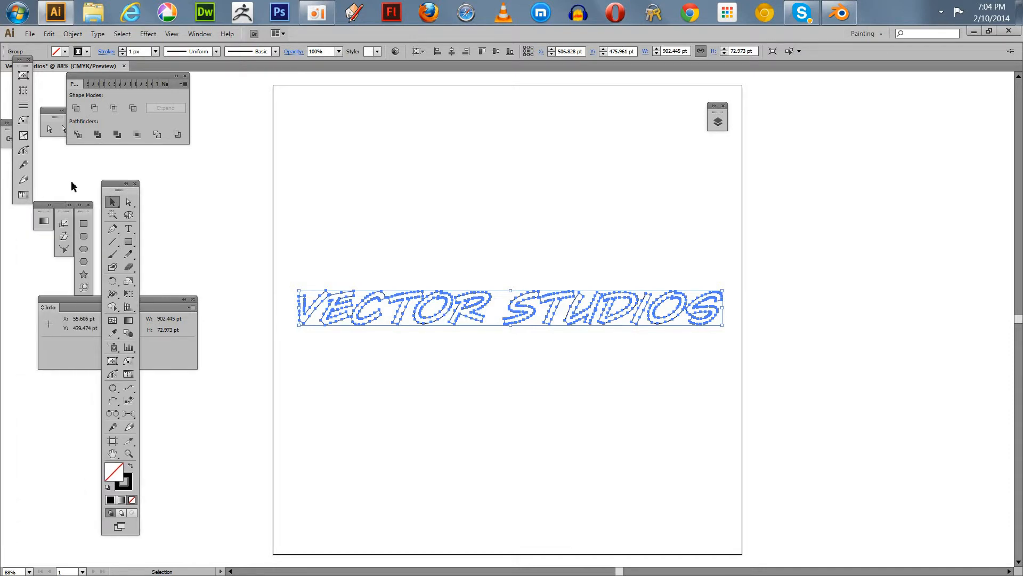
left_click_drag(105, 76, 117, 94)
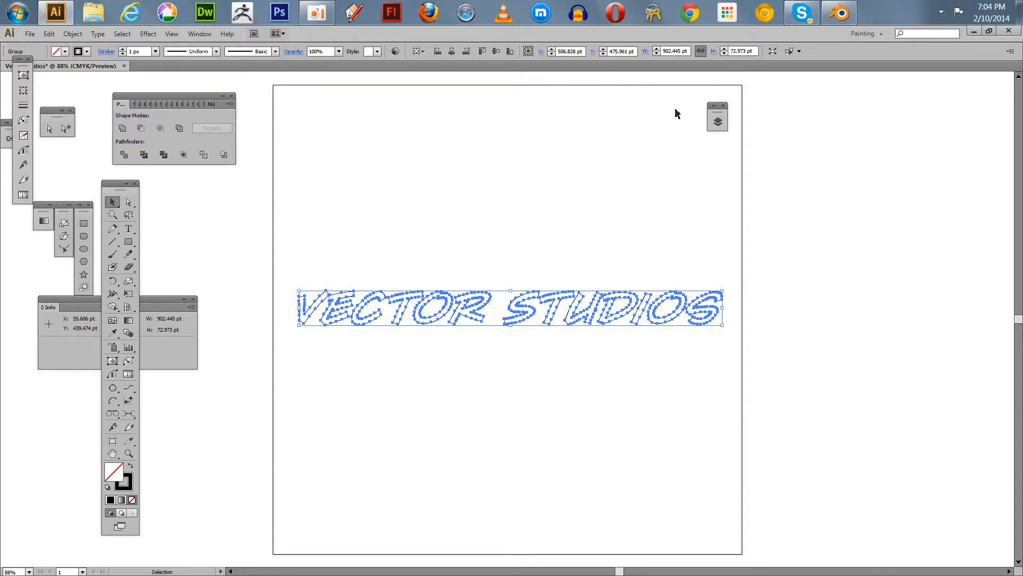
Expand Layer 1 and examine how the outlined text is organised inside it.
left_click(718, 122)
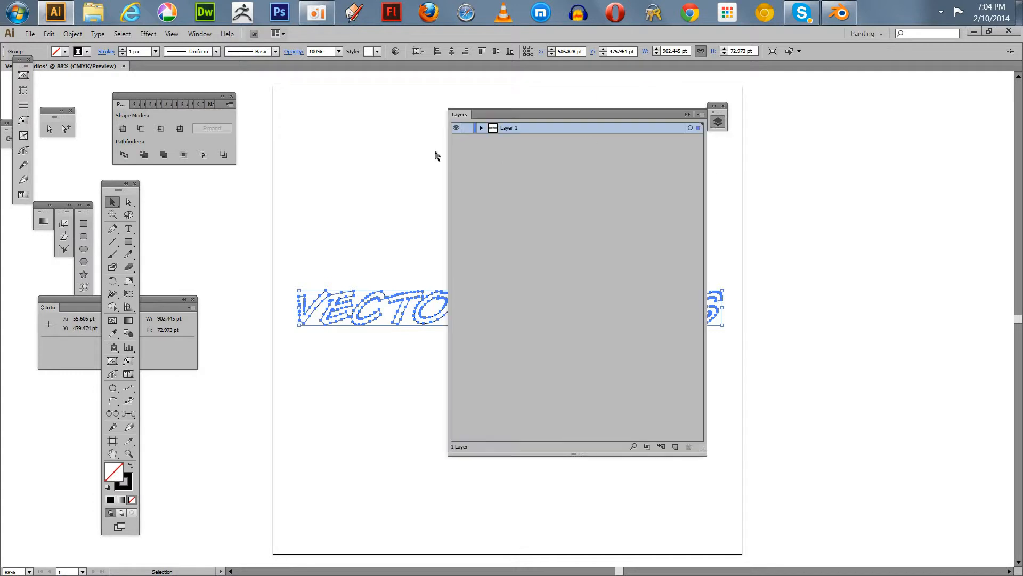
left_click(481, 128)
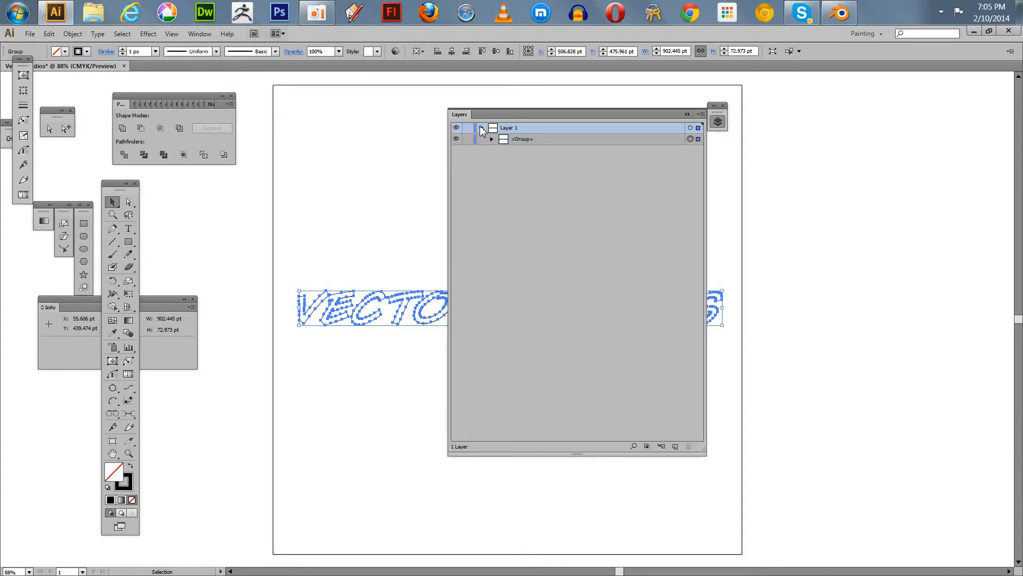
left_click(480, 128)
left_click(481, 128)
left_click(641, 140)
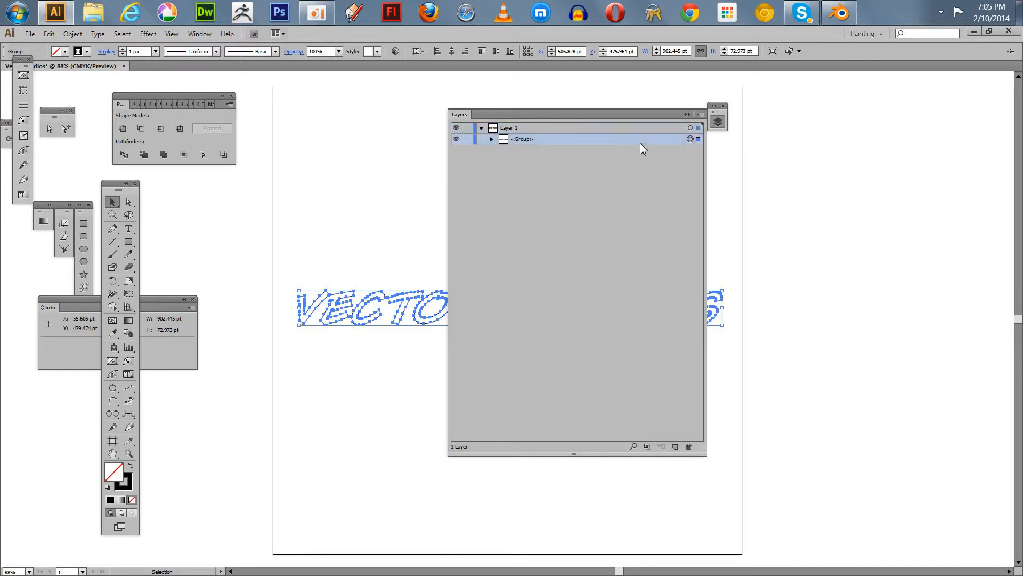
left_click(686, 114)
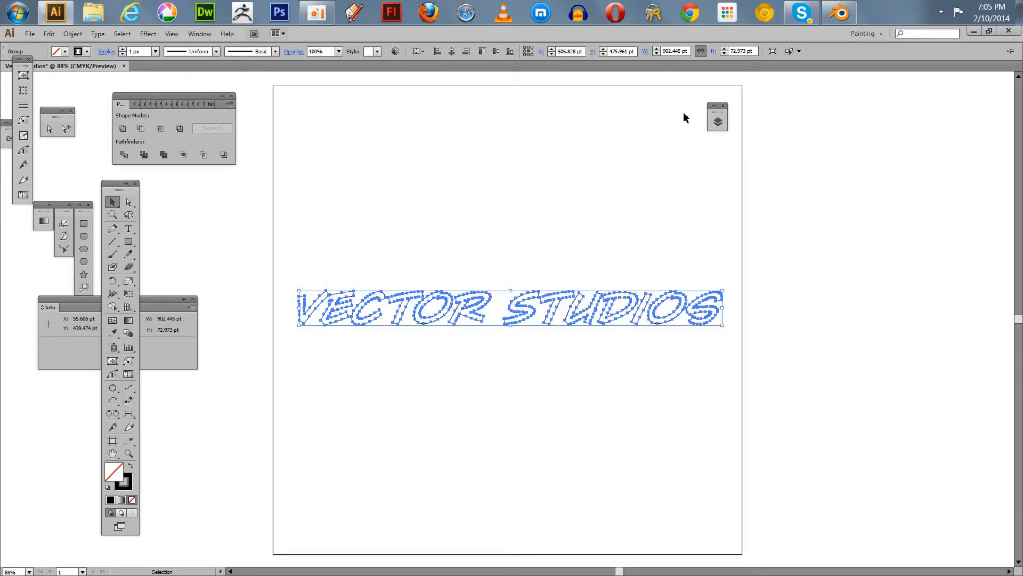
Save the document to the Desktop as Vector Studios.svg in SVG format, using the SVG 1.1 profile.
left_click(29, 34)
left_click(55, 155)
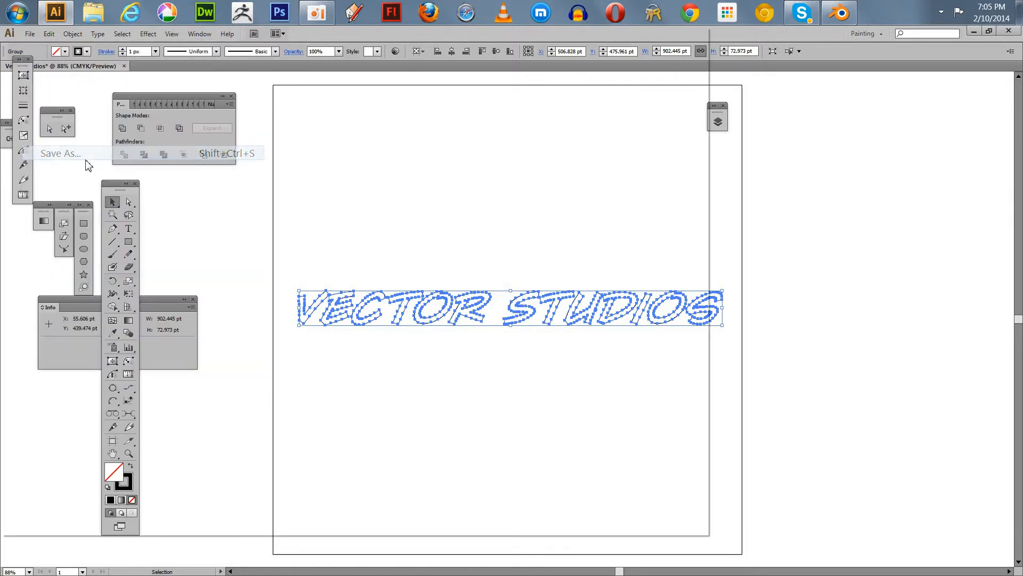
left_click(223, 497)
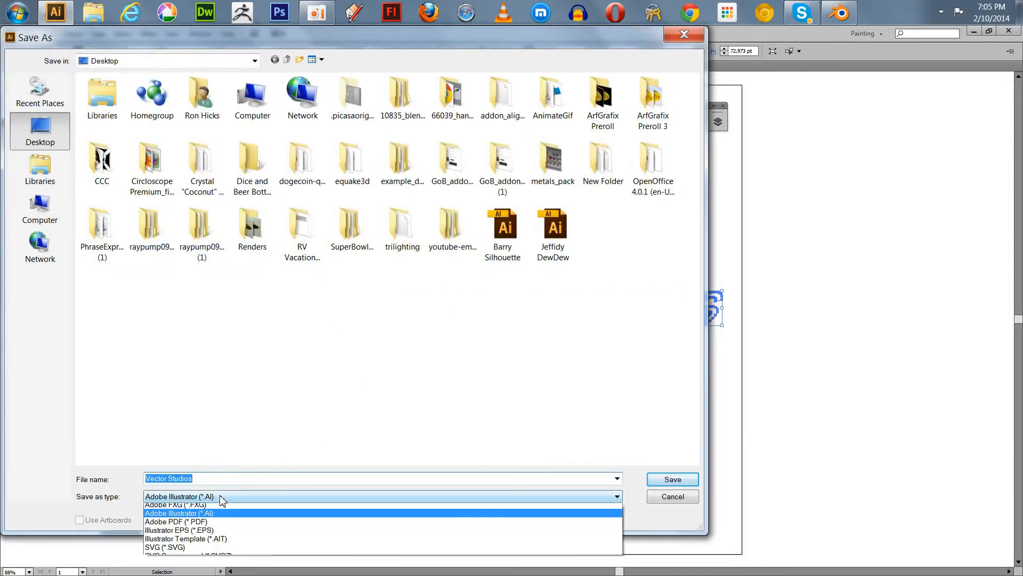
left_click(216, 551)
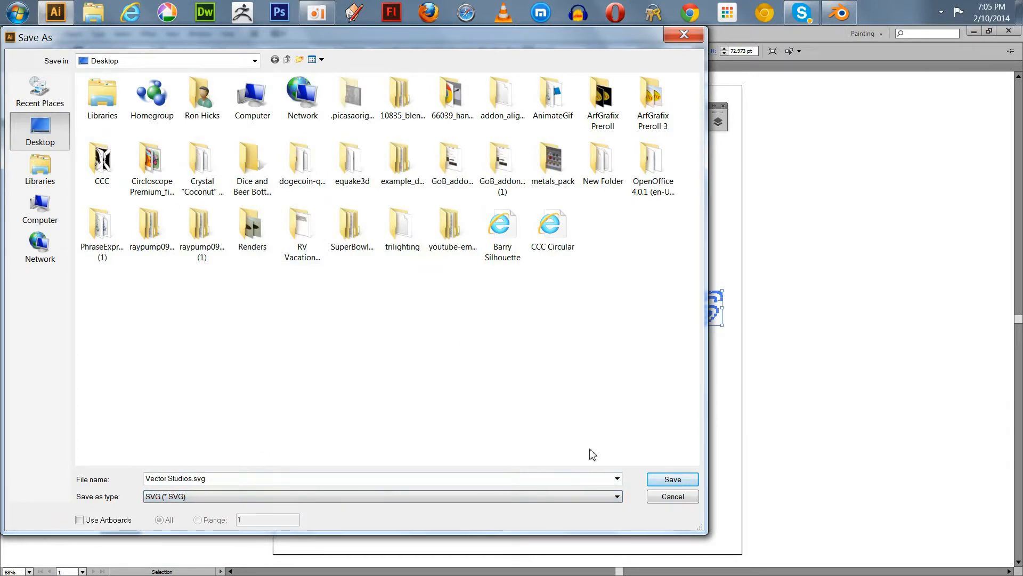
left_click(669, 482)
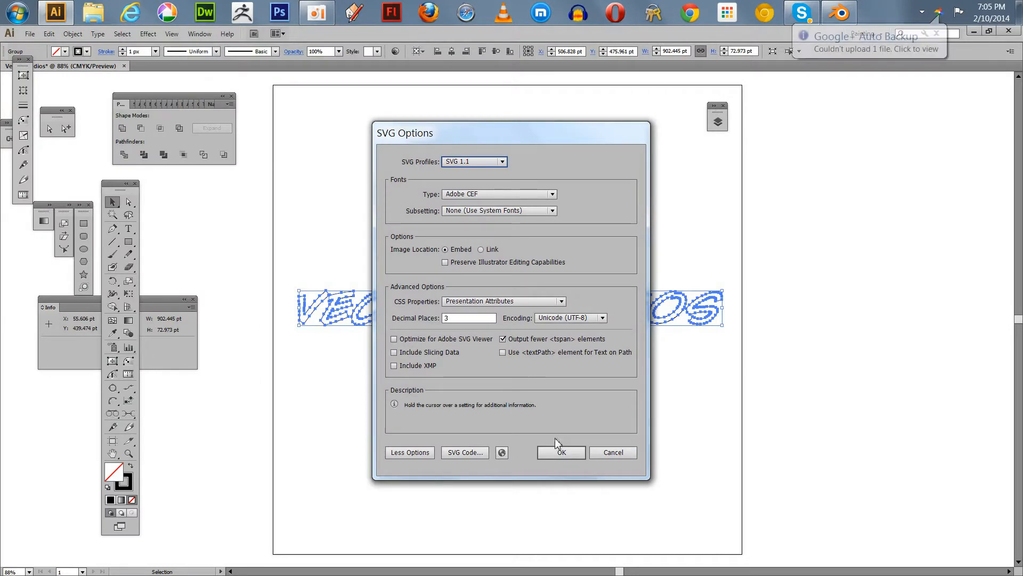
left_click(563, 452)
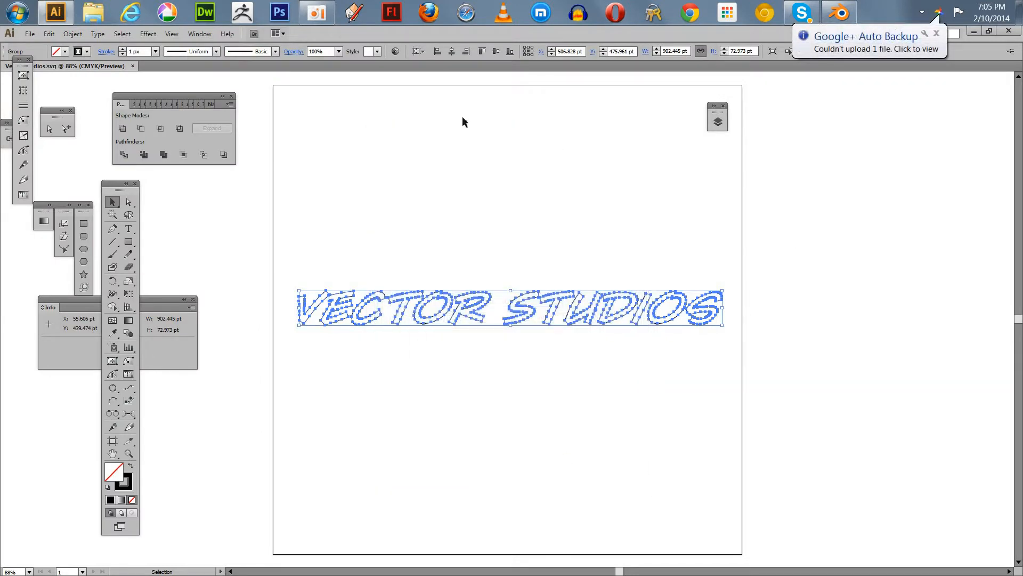
Switch to Blender and place the 3D cursor at about X -0.94, Z 0.59 in the front view.
left_click(975, 31)
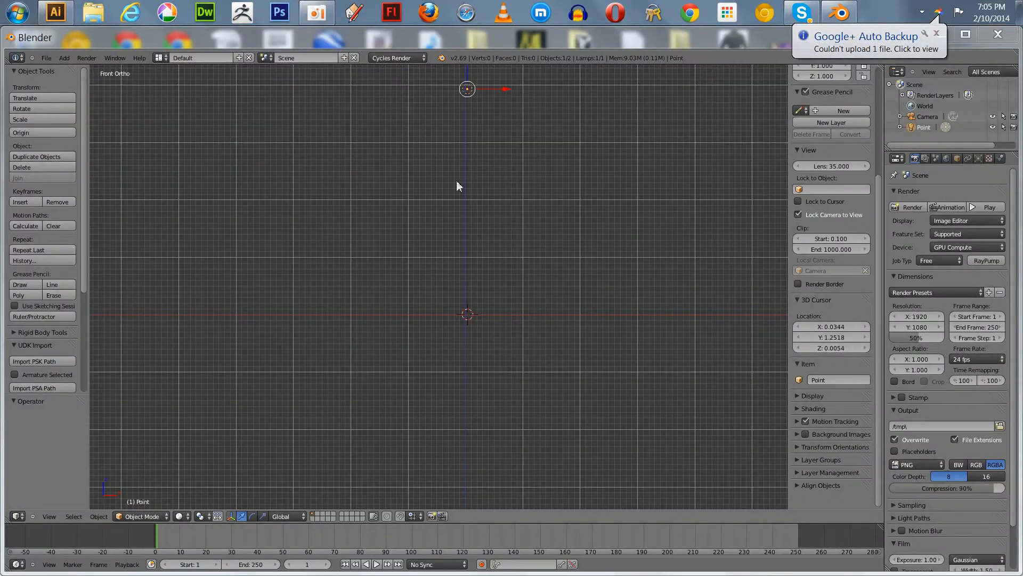
left_click(411, 280)
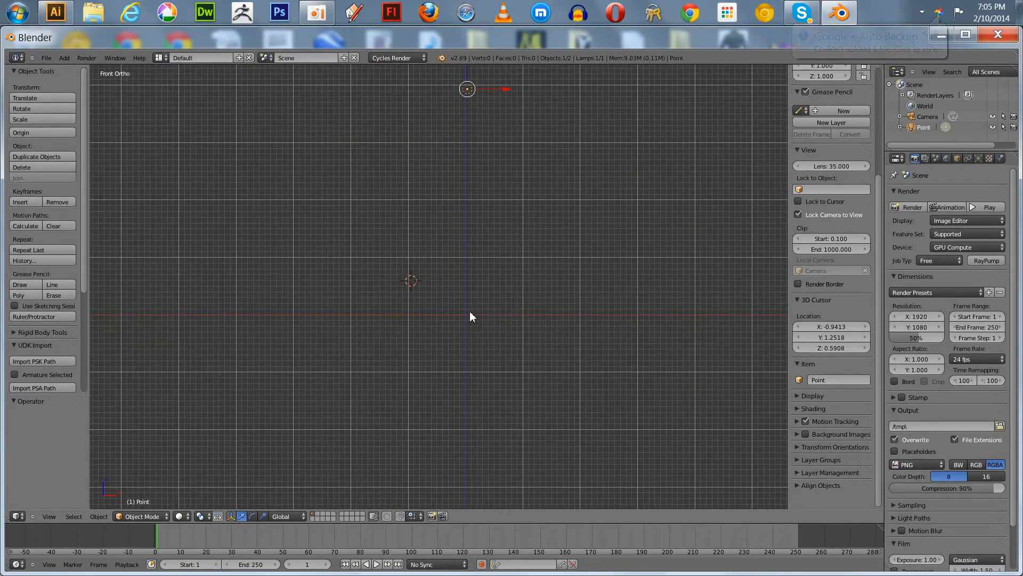
Place the 3D cursor near the world origin and import Vector Studios.svg from the Desktop as an SVG.
left_click(469, 312)
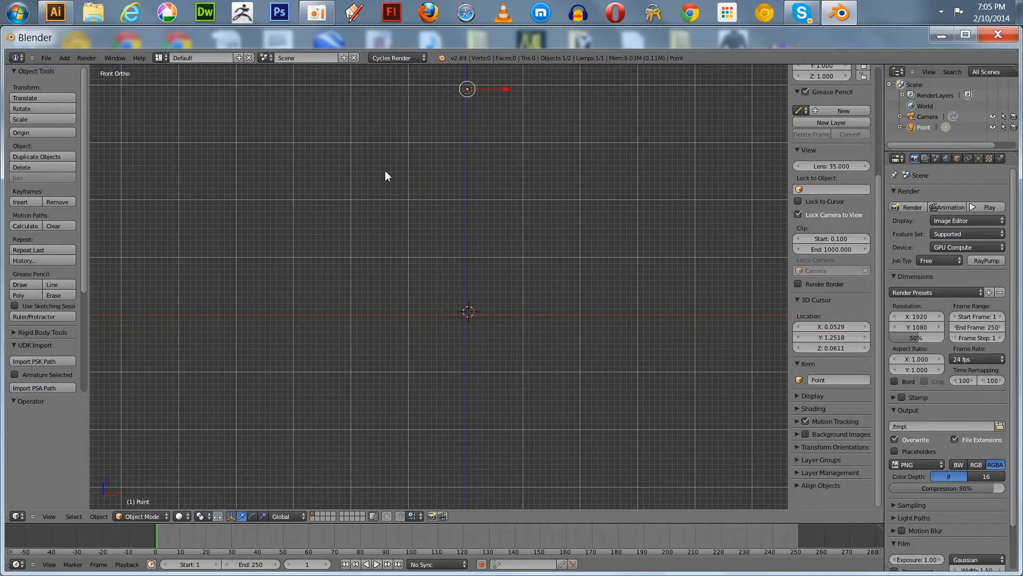
left_click(54, 57)
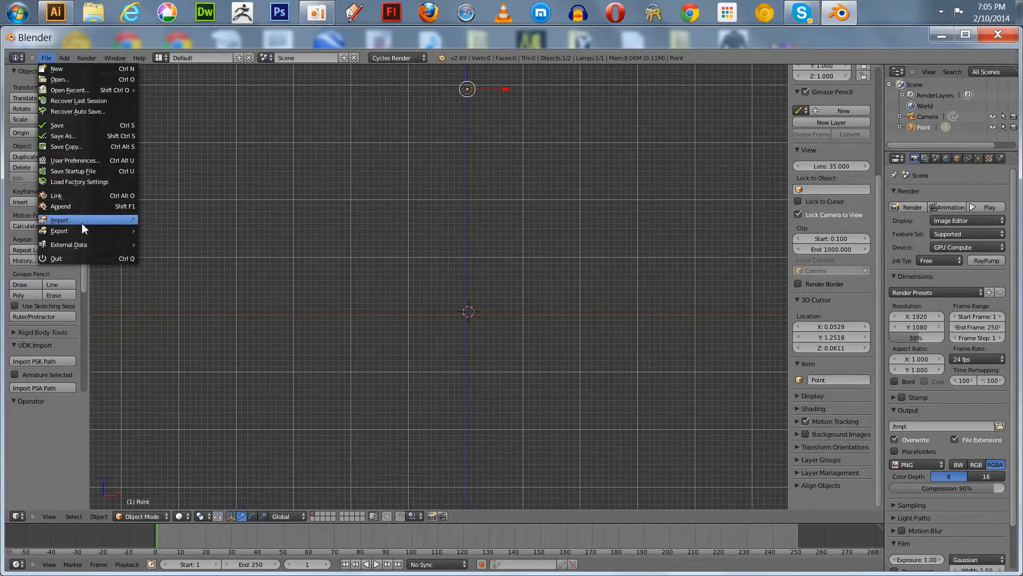
mouse_move(82, 228)
left_click(186, 241)
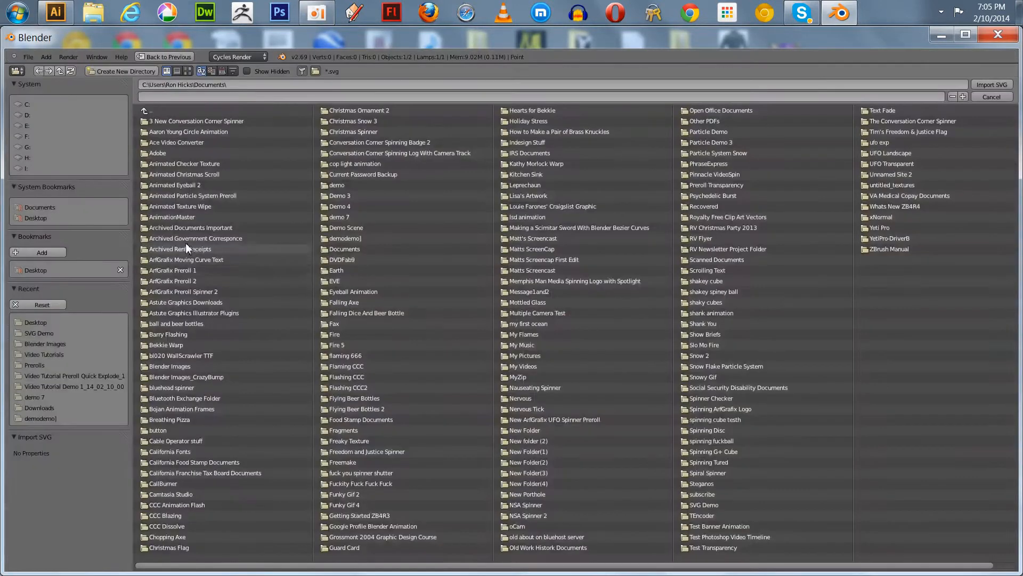
left_click(37, 274)
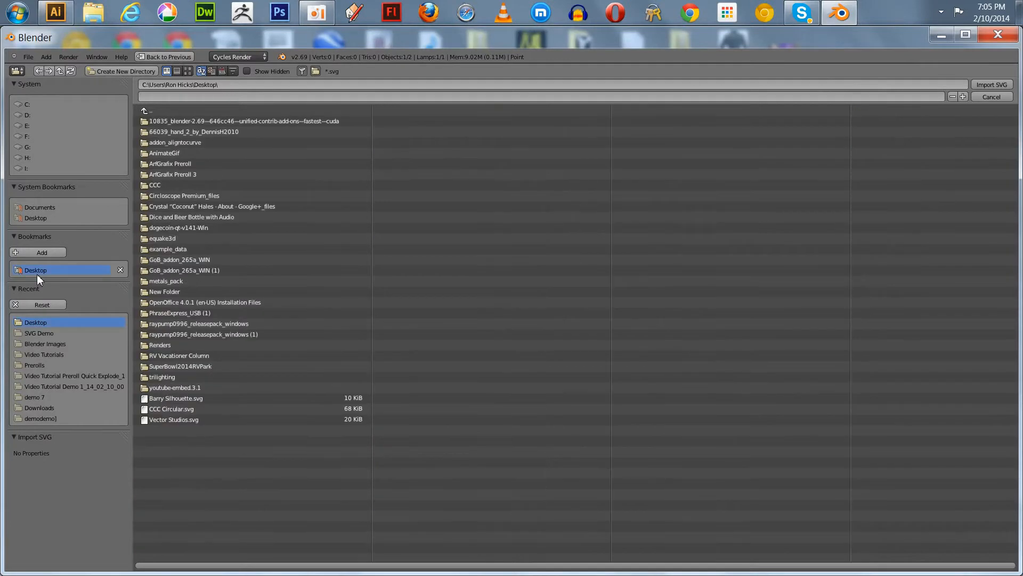
left_click(178, 421)
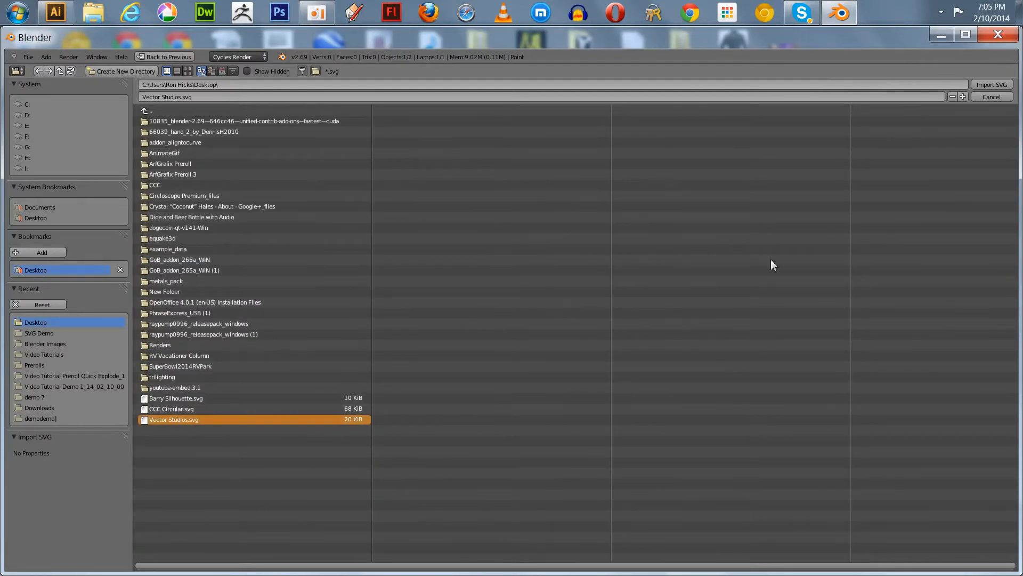
left_click(987, 85)
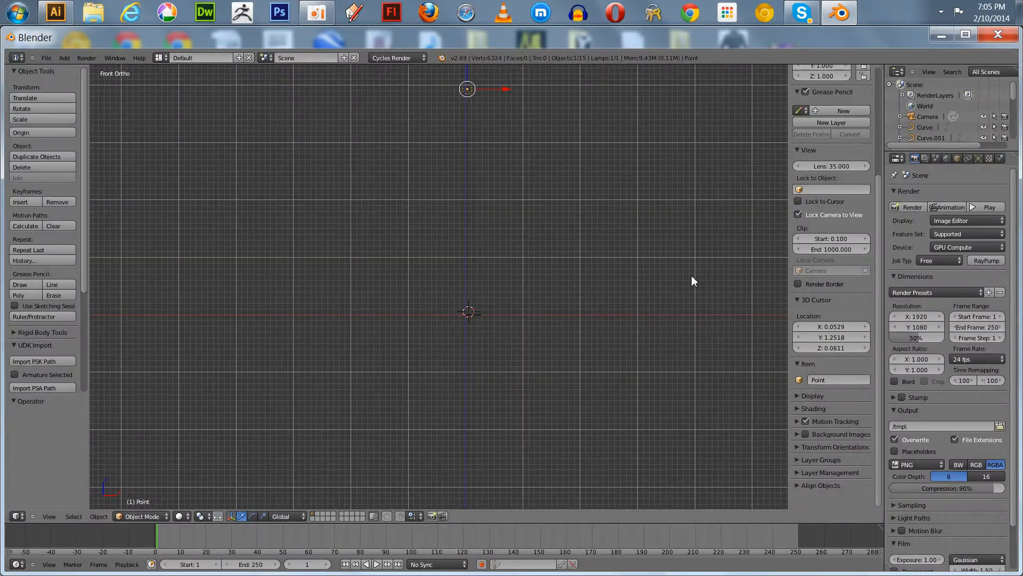
Select all the imported VECTOR STUDIOS letter curves in the top view, with the first O active, and join them into one object.
scroll(549, 308, "up", 2)
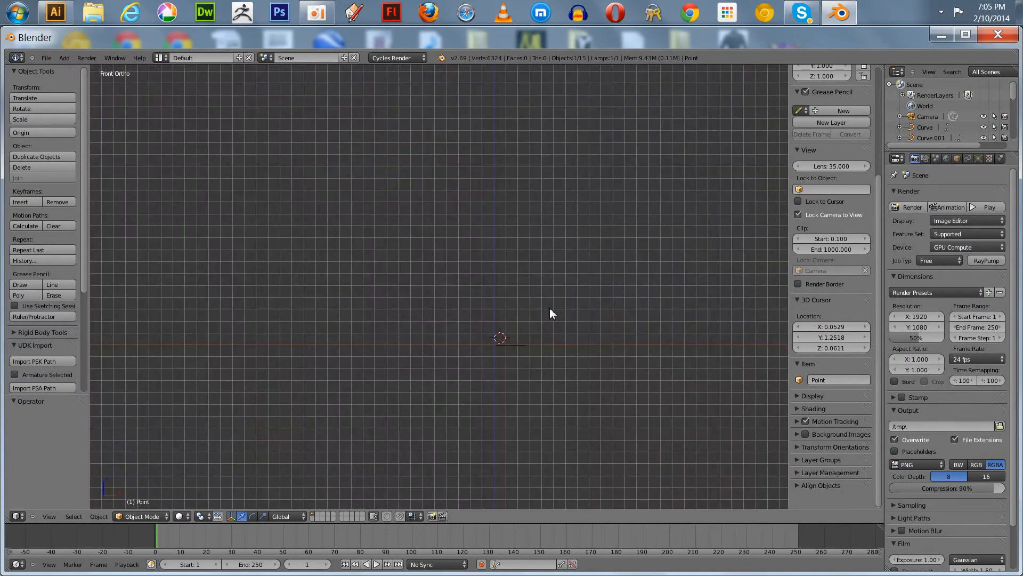
key("KP_7")
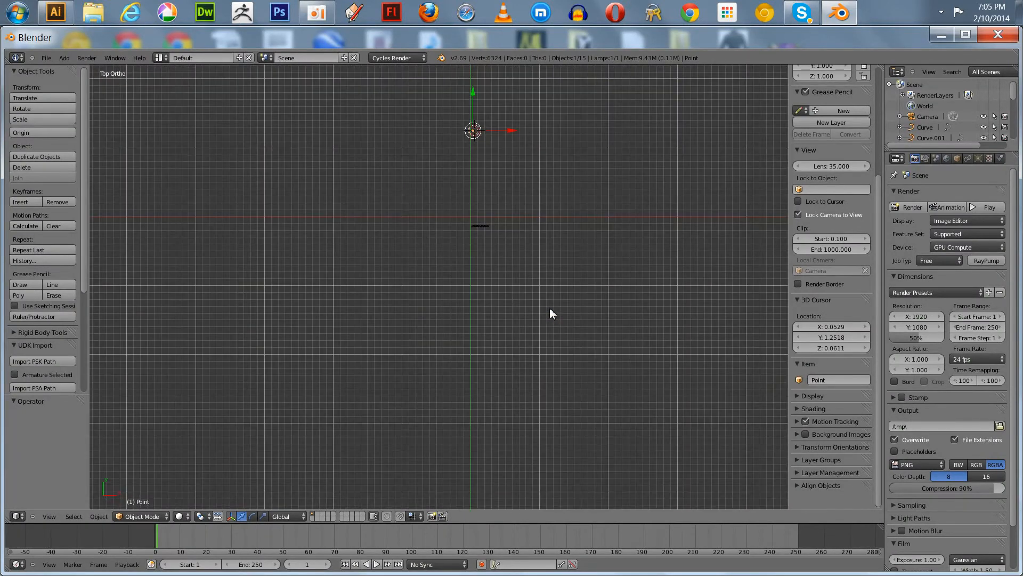
scroll(549, 308, "up", 2)
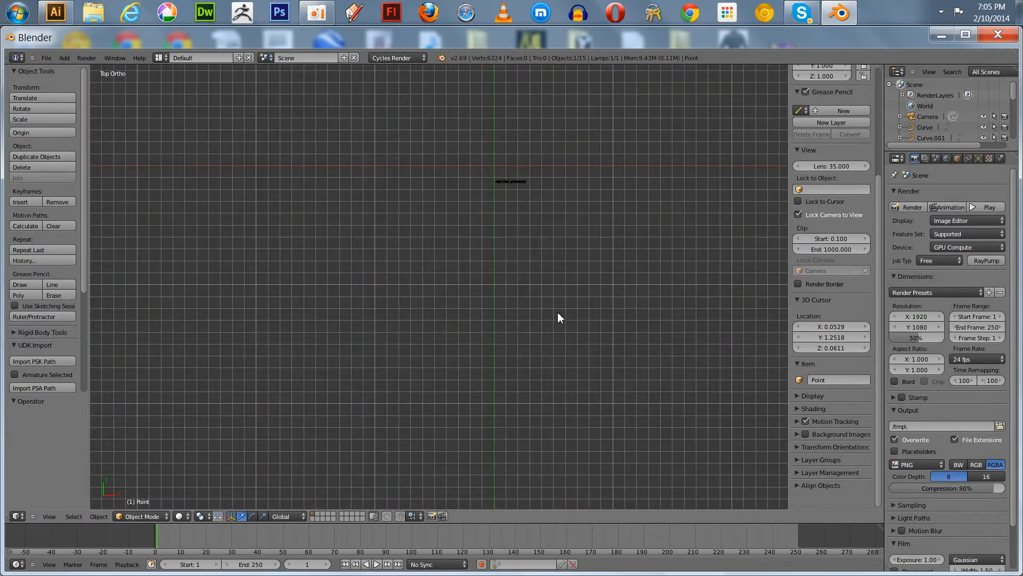
middle_click_drag(563, 278, 497, 389, "shift")
scroll(503, 363, "up", 4)
scroll(503, 363, "up", 8)
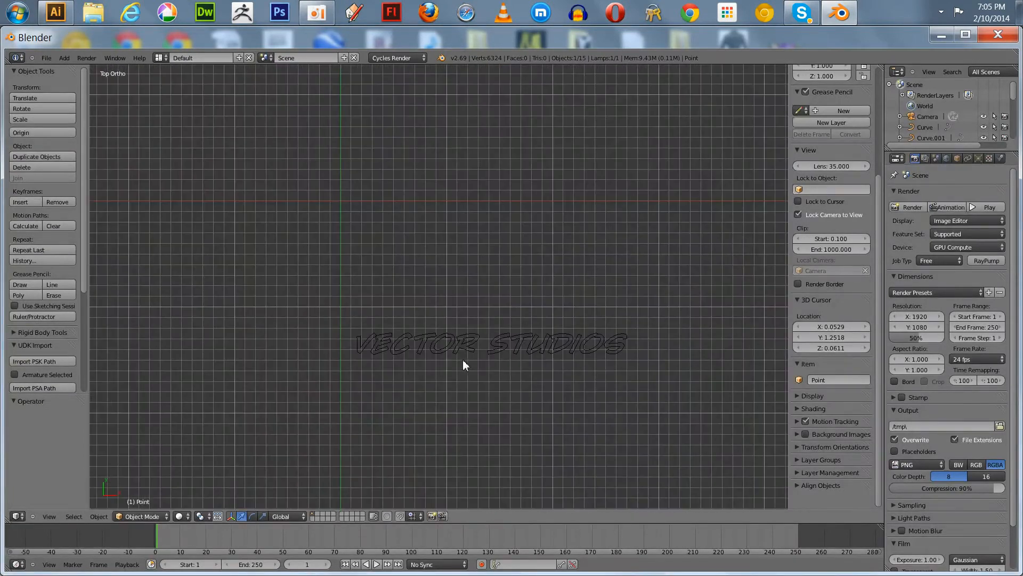
left_click(446, 347)
right_click(445, 348)
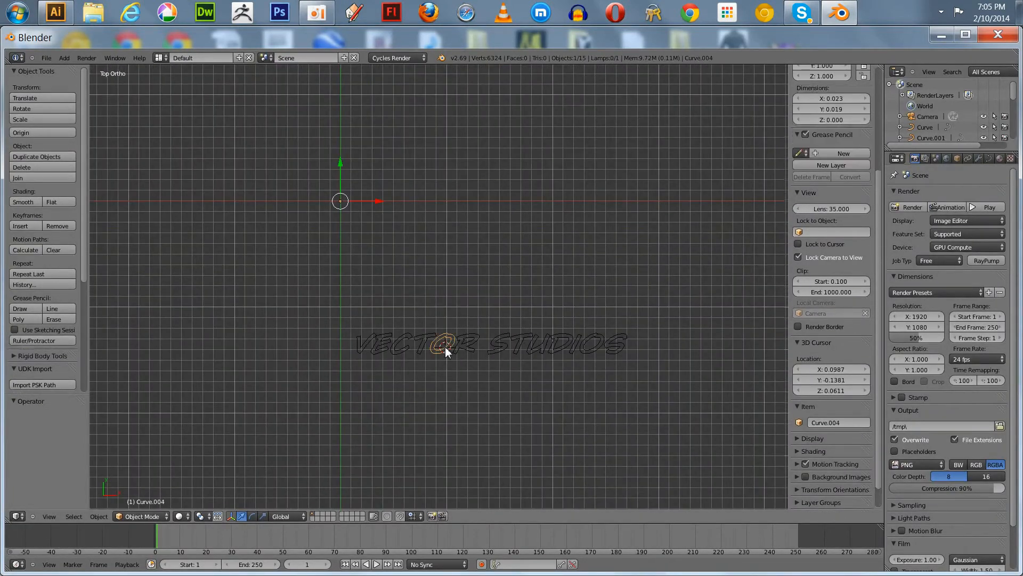
left_click(322, 322)
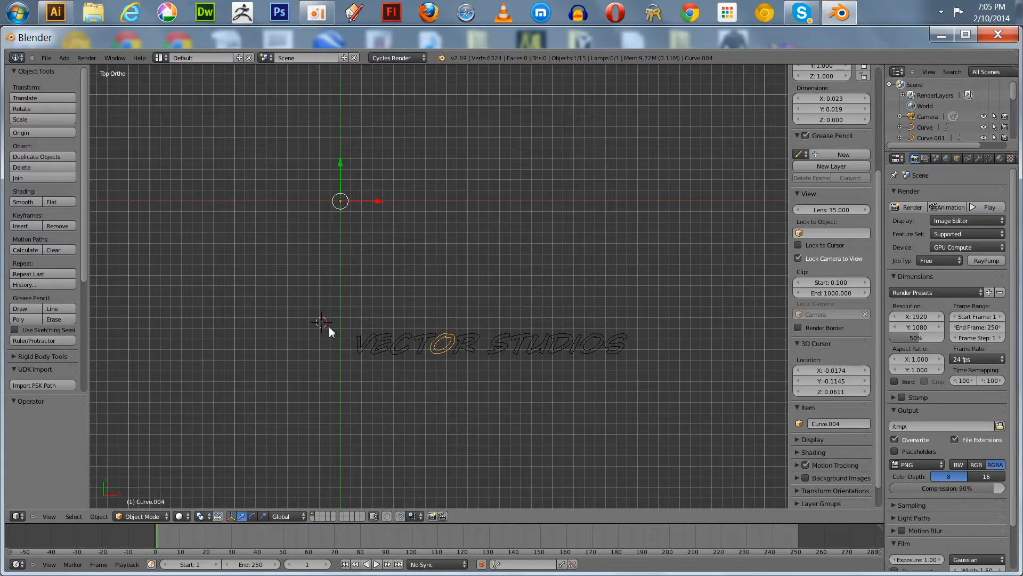
key("b")
left_click_drag(329, 307, 678, 371)
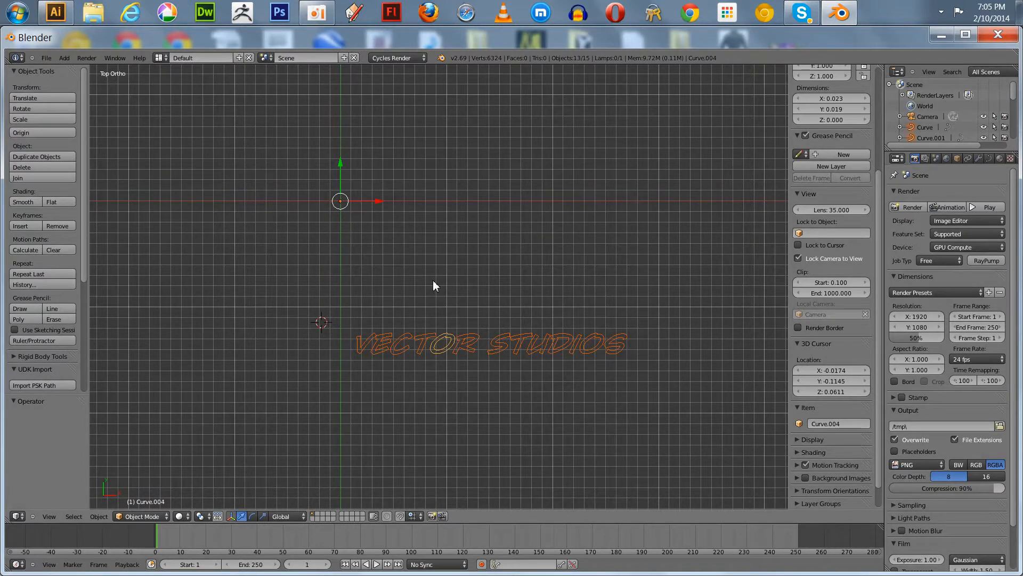
key("ctrl+j")
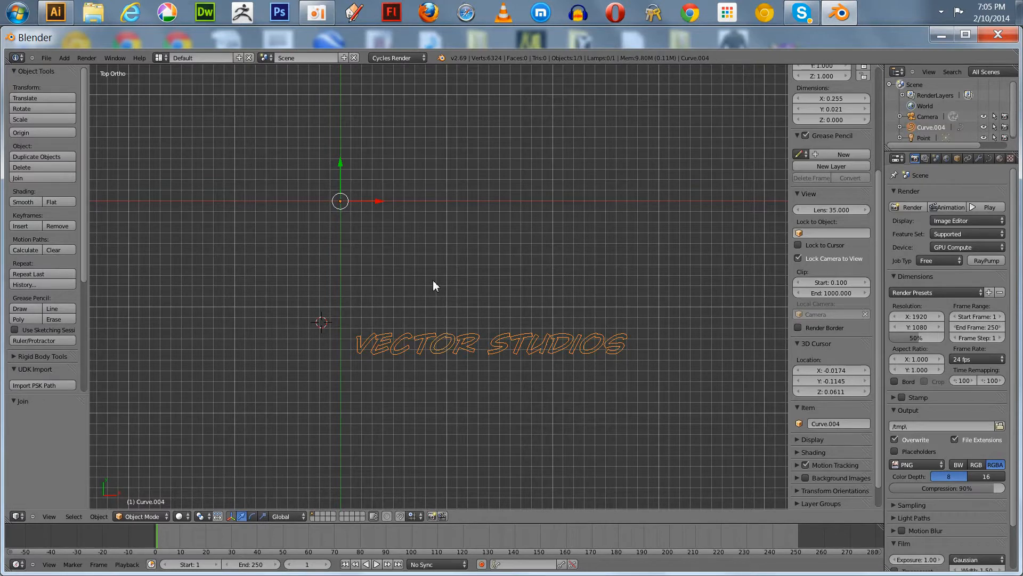
Set the joined text curve's shape to 2D and convert it to a mesh.
left_click(989, 160)
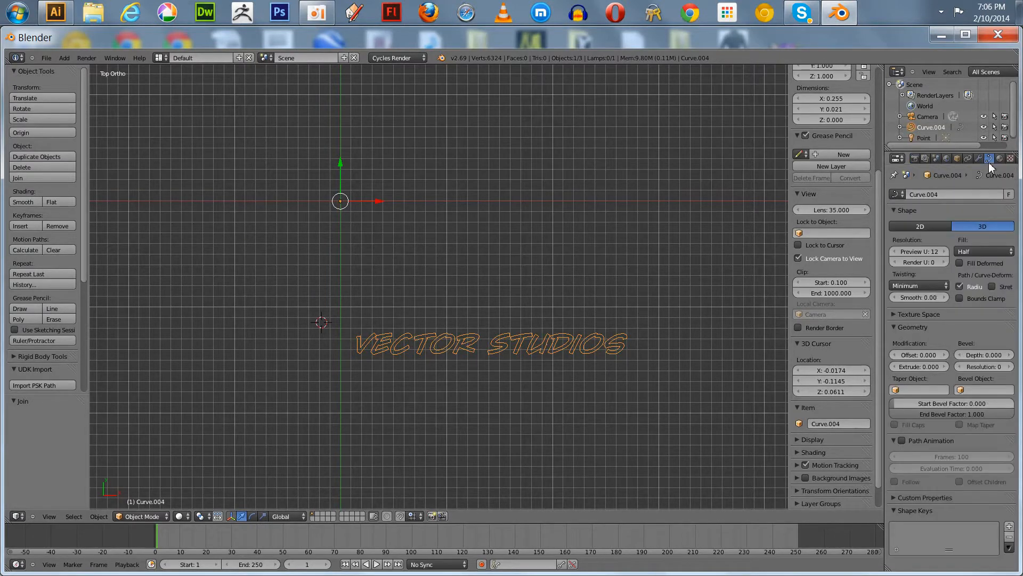
left_click(926, 226)
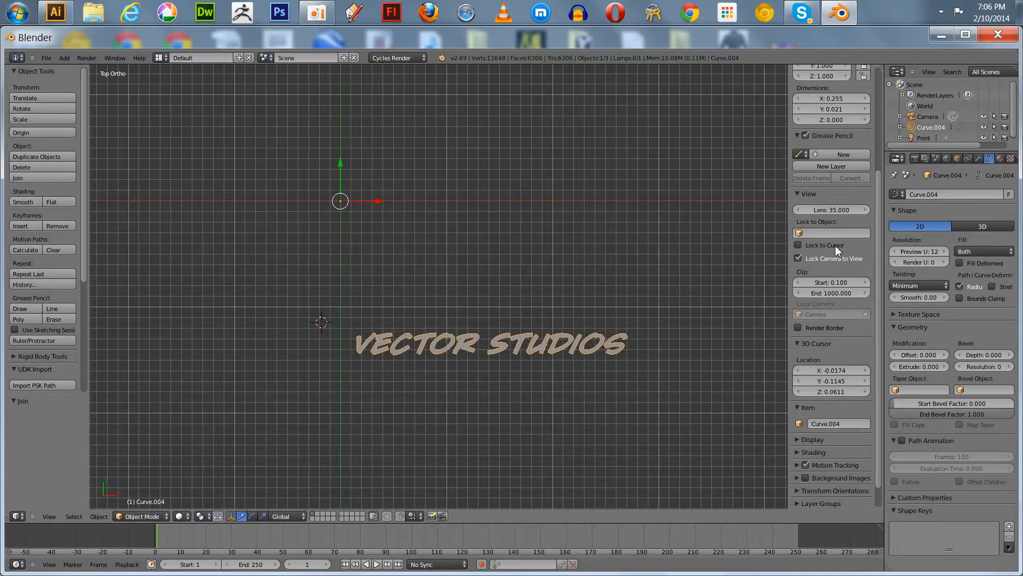
scroll(541, 344, "up", 3)
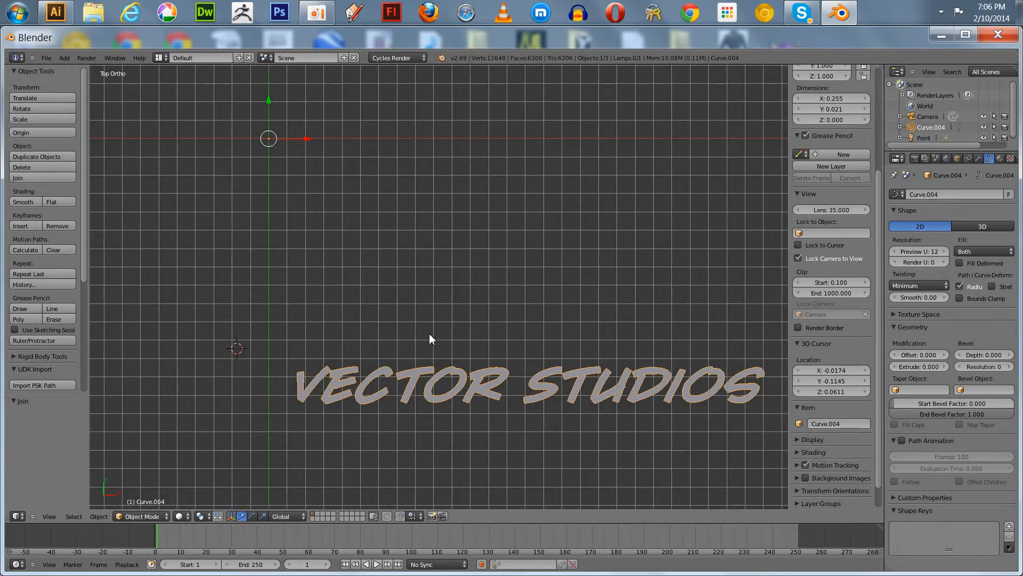
middle_click_drag(459, 338, 341, 251, "shift")
middle_click_drag(341, 246, 356, 249, "shift")
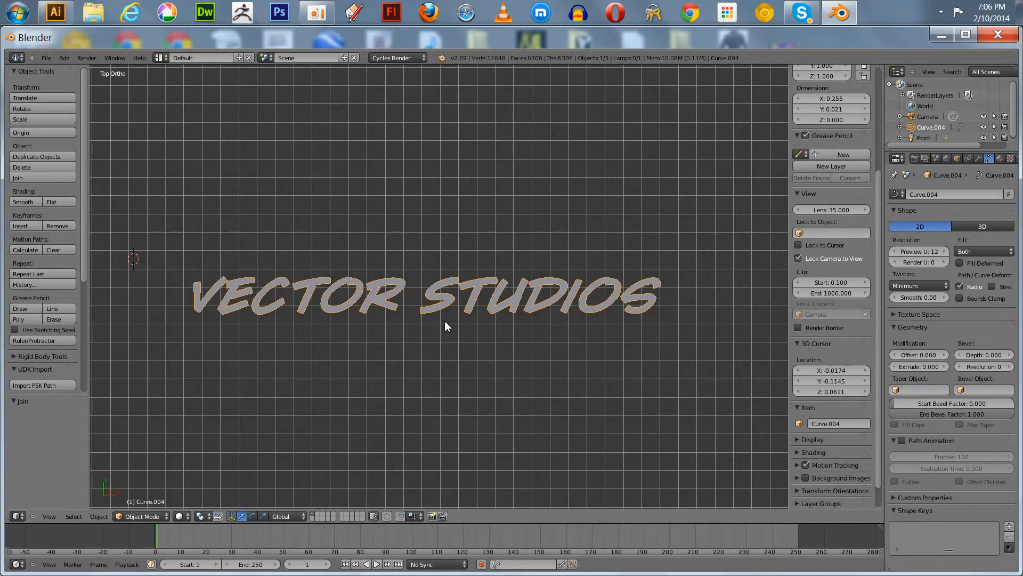
key("alt+c")
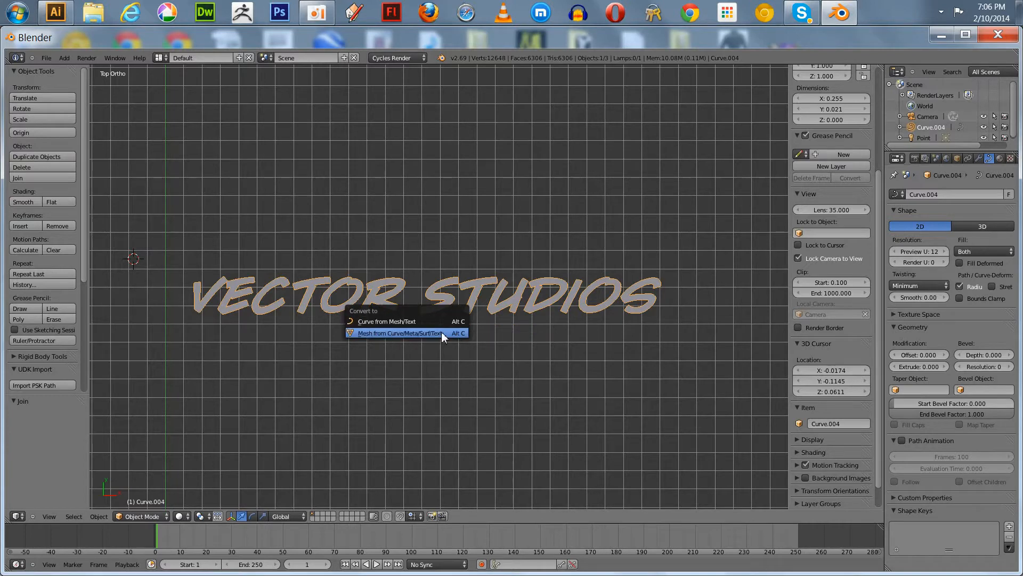
left_click(440, 333)
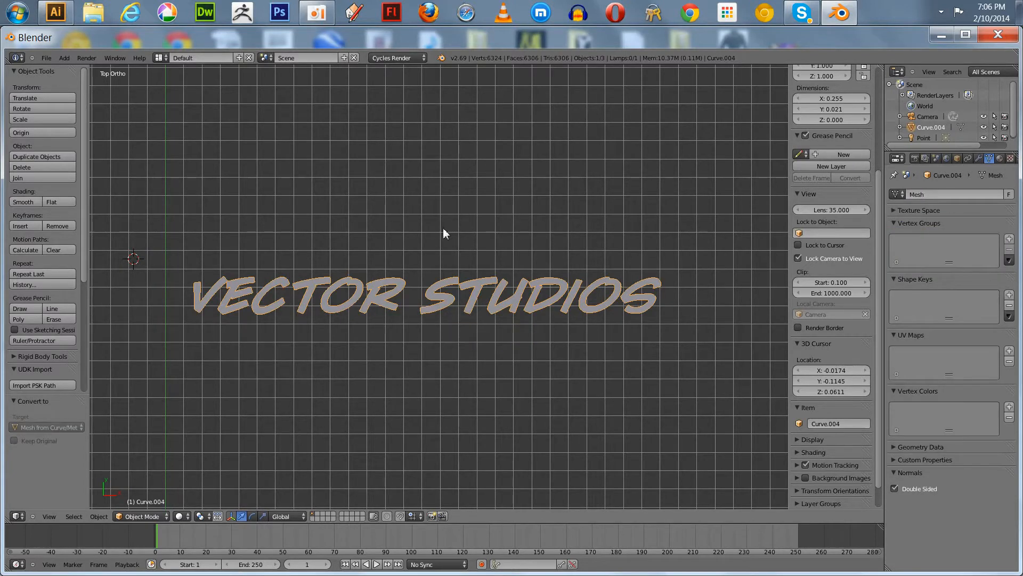
Select the whole text mesh in Edit Mode and separate it by loose parts, checking the resulting objects in the outliner.
key("Tab")
scroll(429, 224, "up", 5)
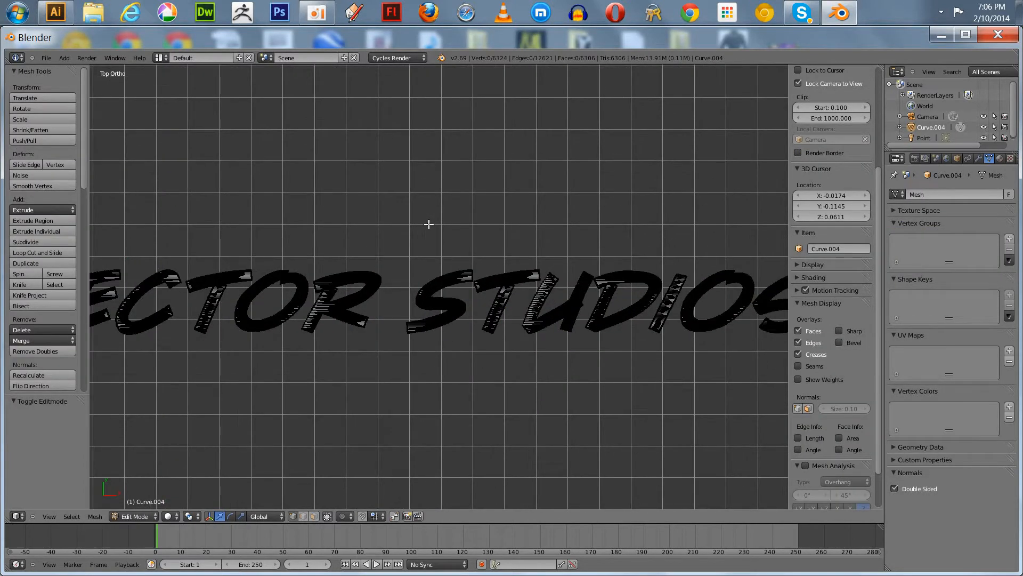
scroll(430, 224, "up", 6)
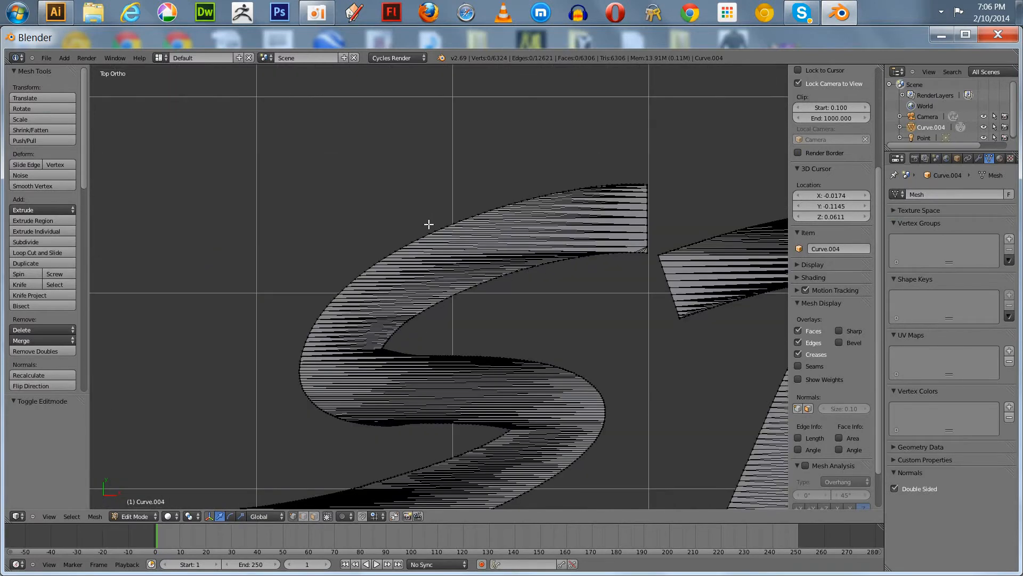
scroll(429, 225, "down", 10)
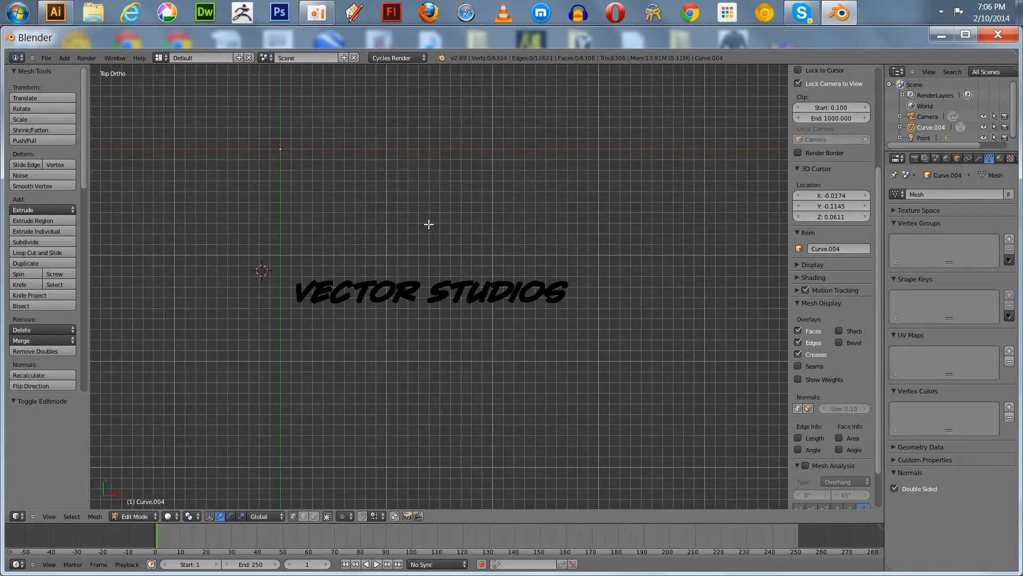
key("a")
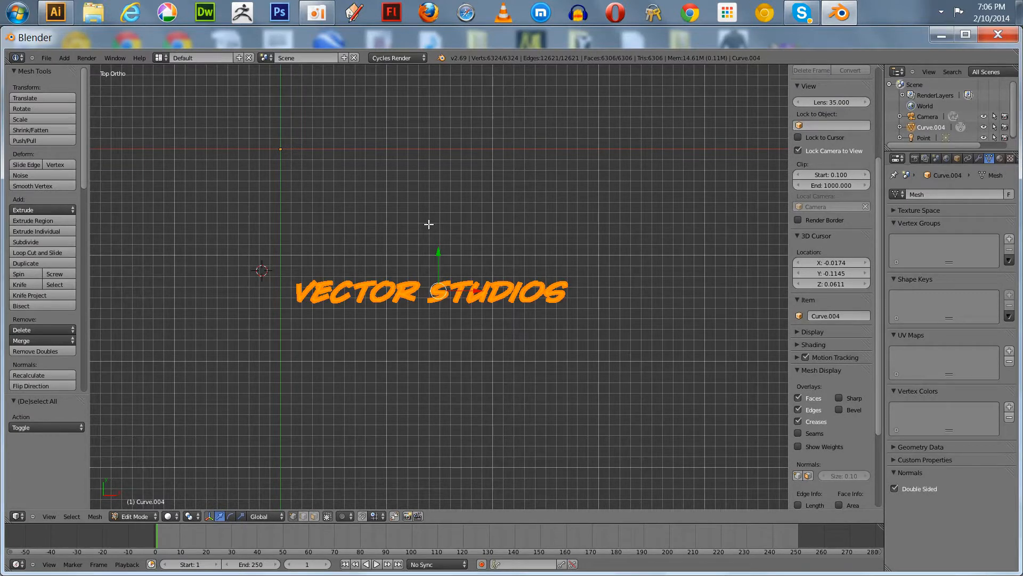
key("p")
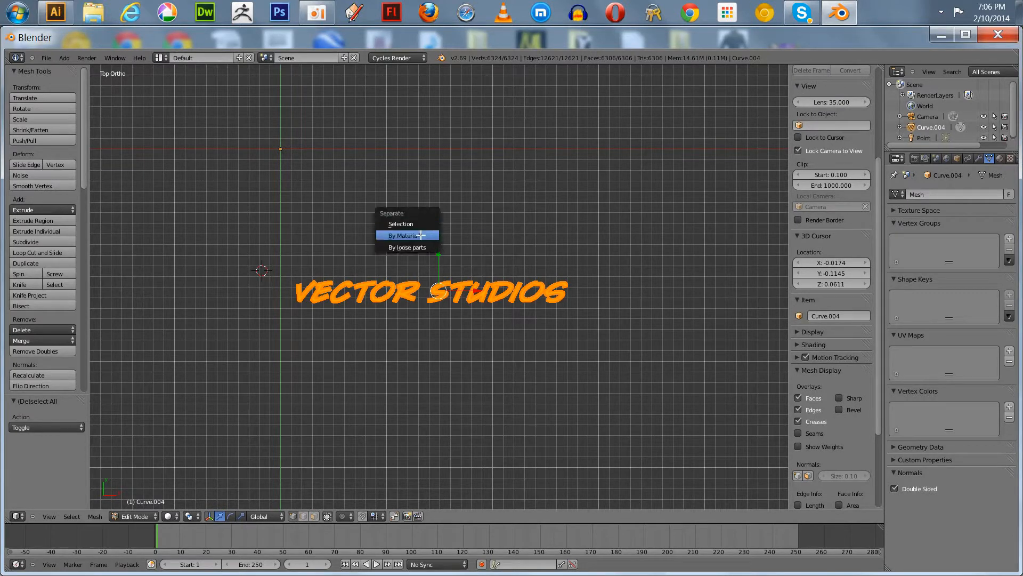
left_click(416, 245)
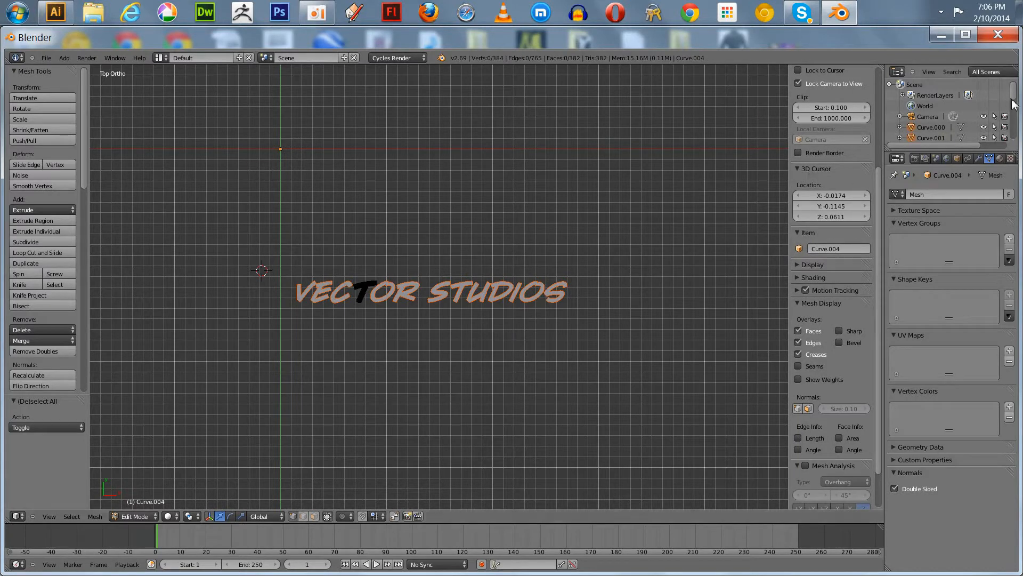
left_click_drag(1018, 103, 1014, 136)
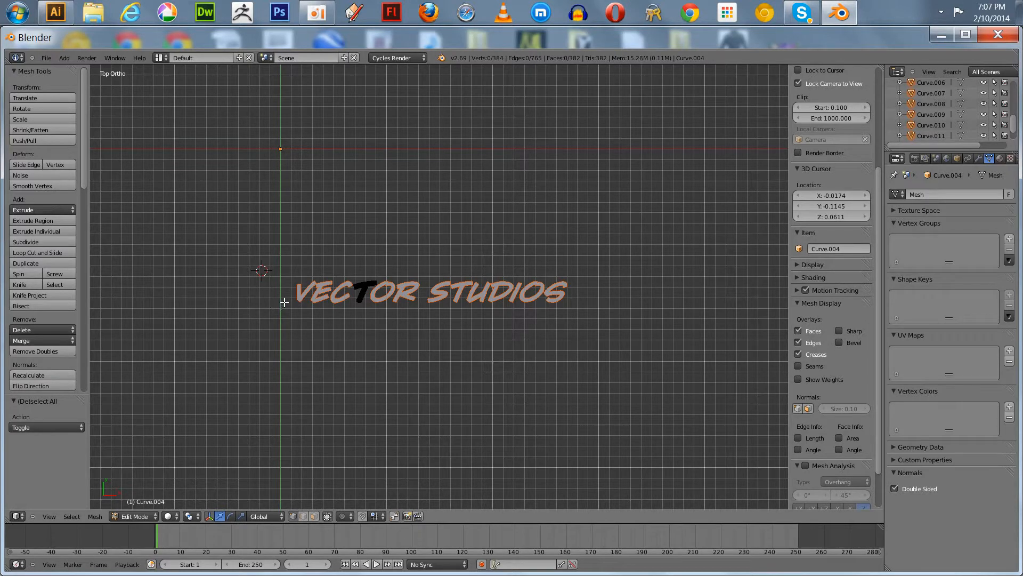
Place the 3D cursor on the V and return from Edit Mode to Object Mode.
left_click(301, 296)
key("Tab")
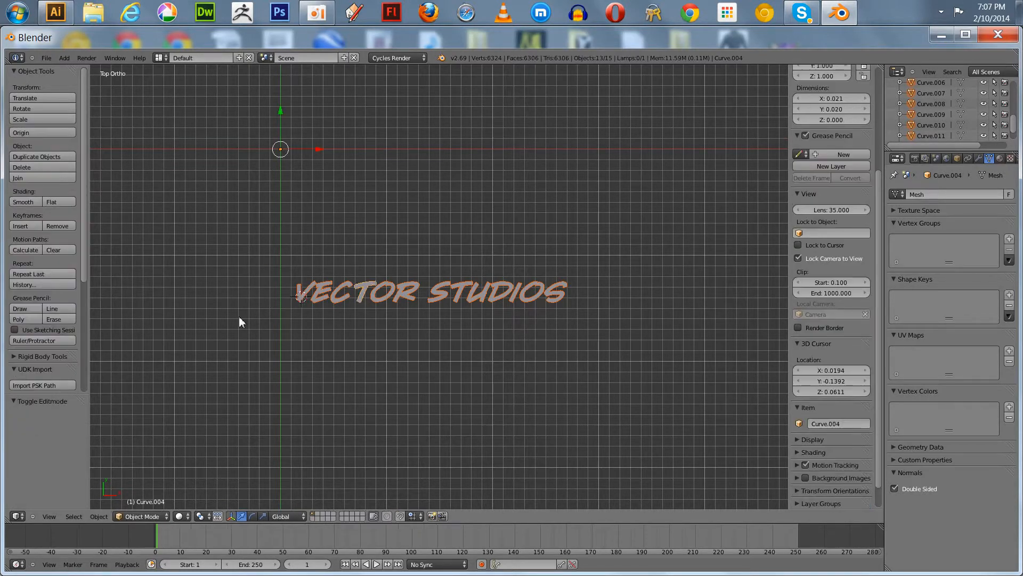
key("Tab")
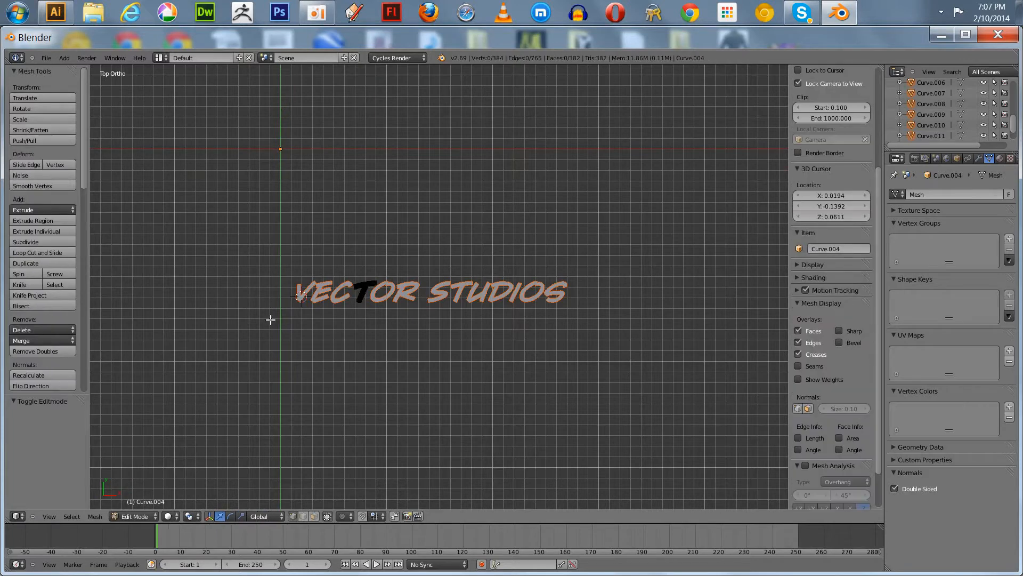
key("Tab")
key("Tab")
key("Tab")
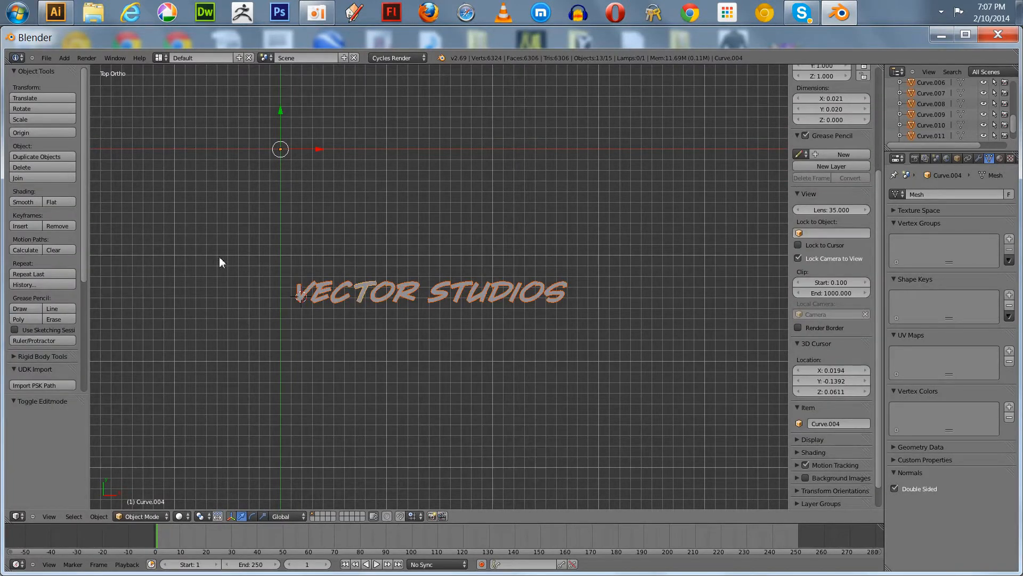
Select only the letter V at the start of VECTOR and rename its object V.
scroll(269, 297, "up", 5)
scroll(268, 296, "down", 3)
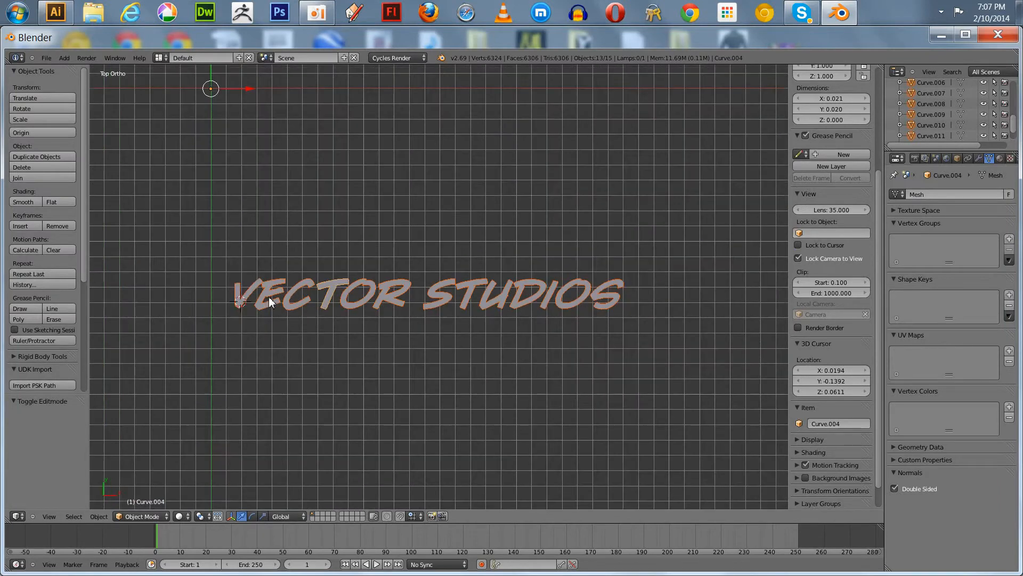
right_click(264, 290)
right_click(238, 296)
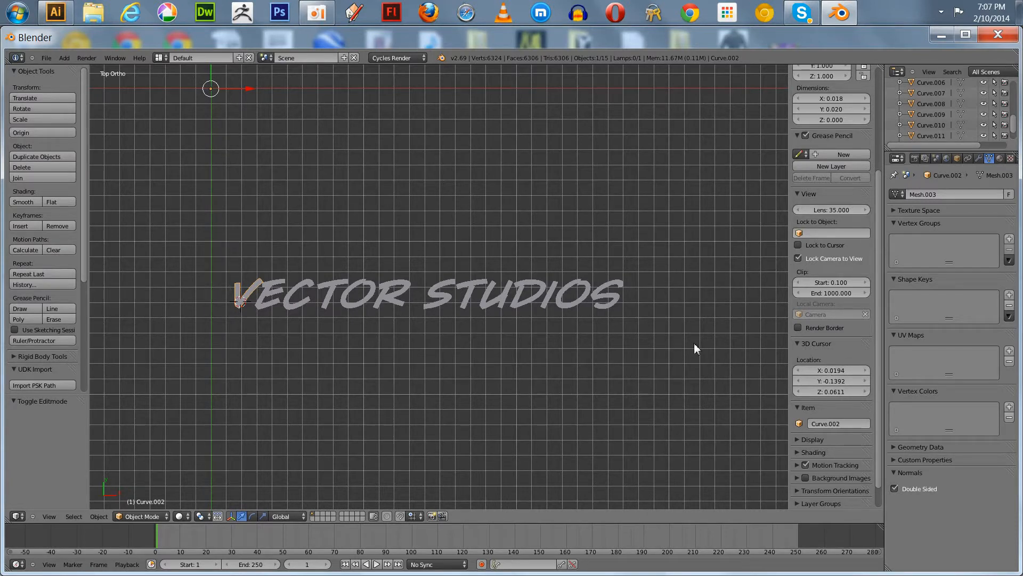
left_click(819, 424)
type("V")
key("Return")
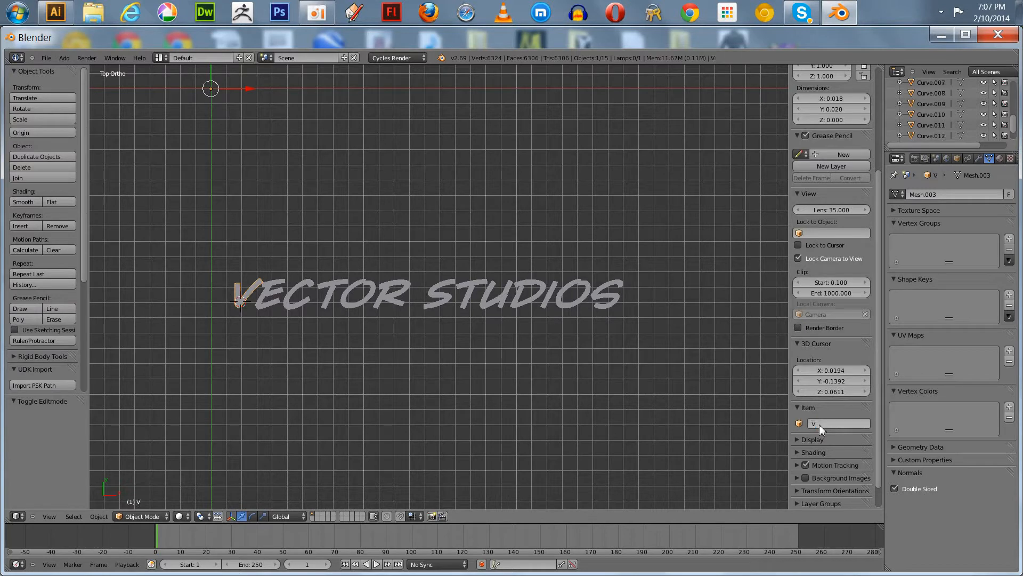
Select the letter E in VECTOR and rename its object E.
right_click(281, 311)
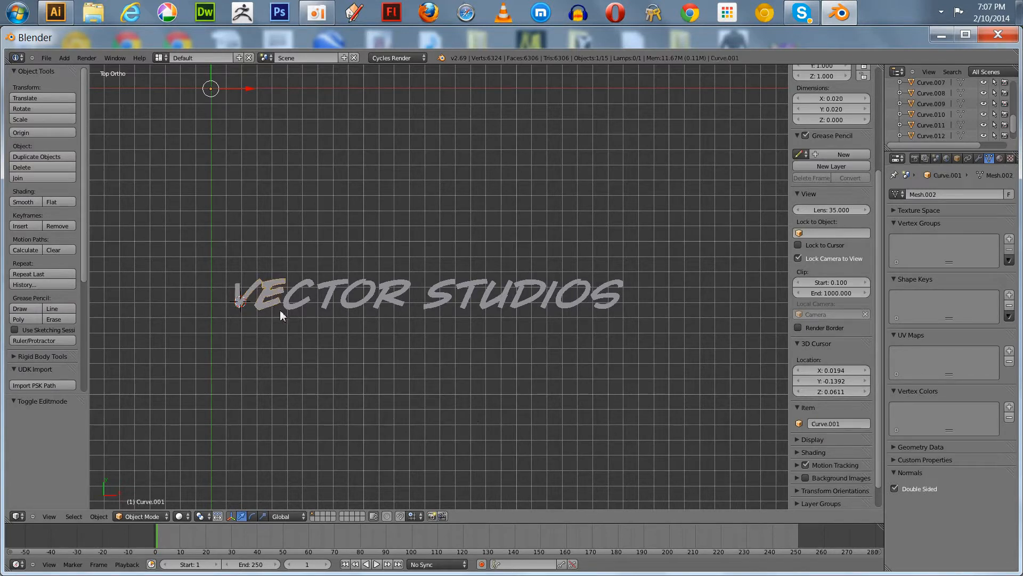
left_click(819, 425)
type("E")
key("Return")
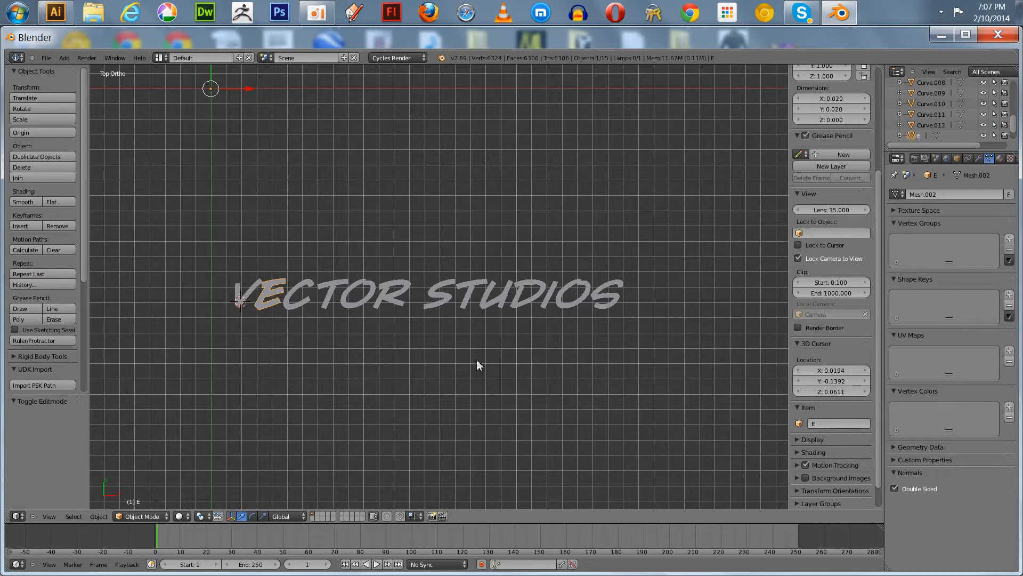
Select the letter C in VECTOR and rename its object C.
right_click(287, 310)
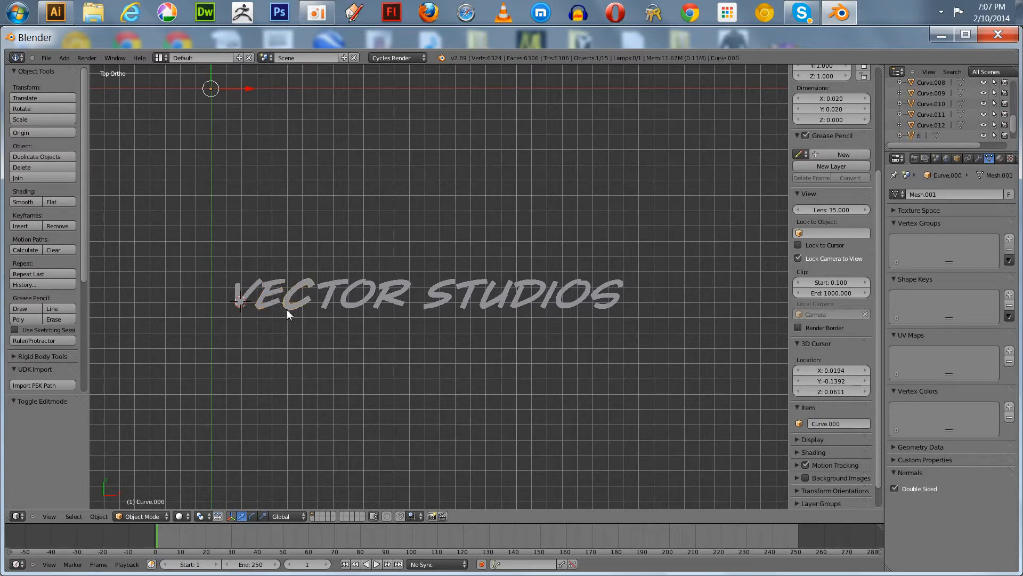
left_click(833, 423)
type("C")
key("Return")
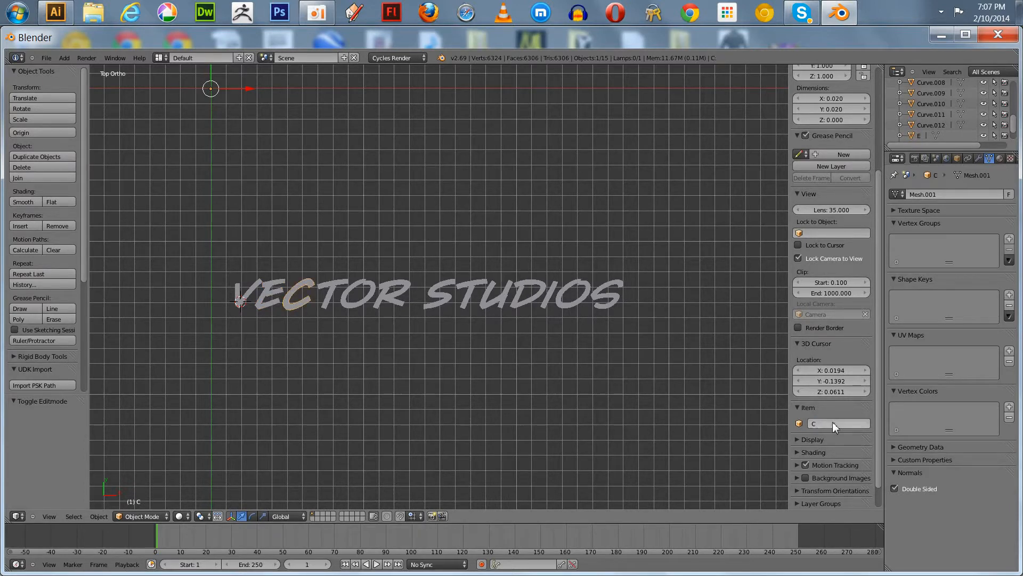
Select the letter T in VECTOR and rename its object T.
left_click(327, 306)
right_click(327, 297)
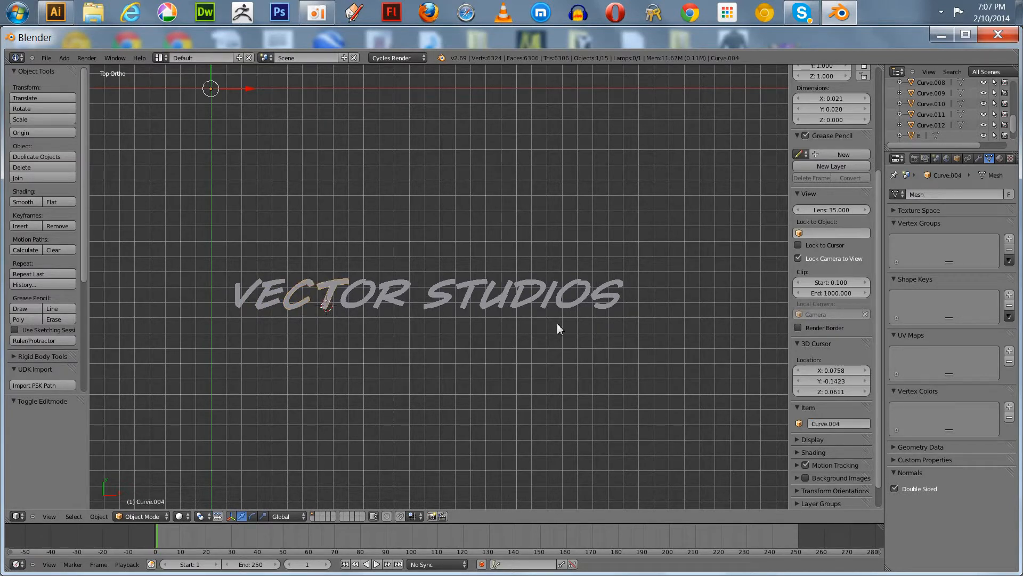
left_click(852, 423)
type("T")
key("Return")
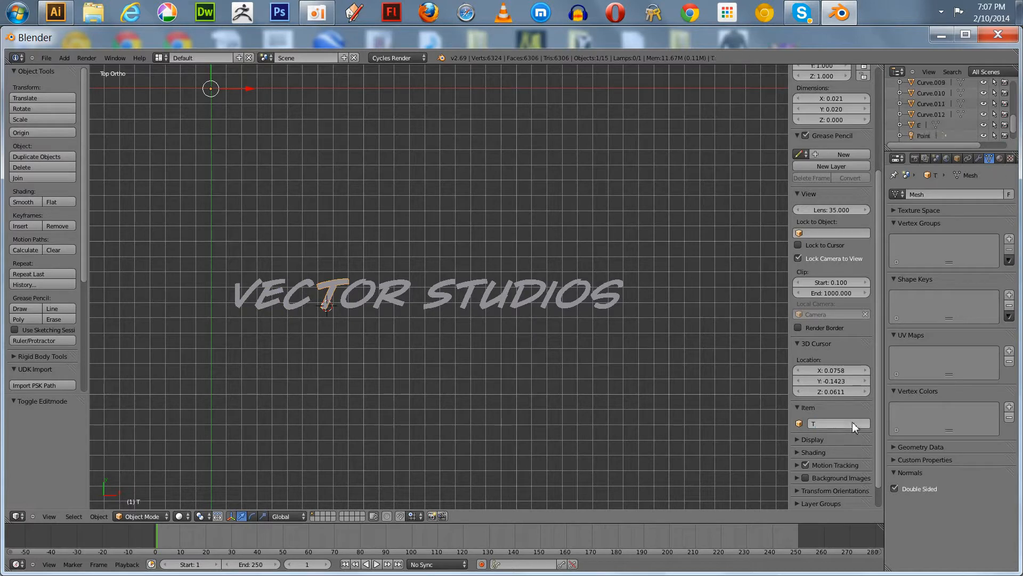
Select the letter O in VECTOR and rename its object O1.
right_click(359, 304)
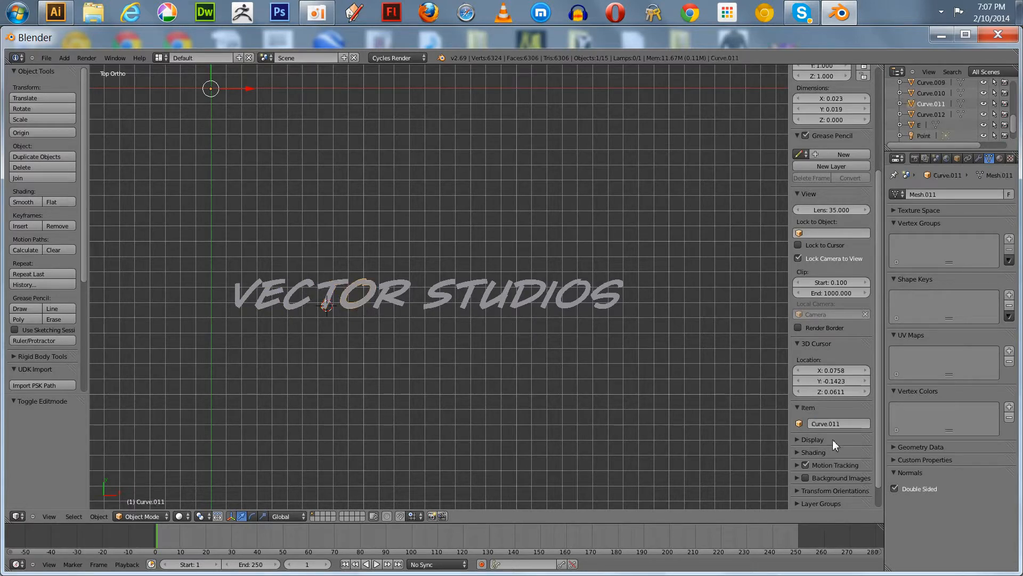
left_click(840, 424)
type("O1")
key("Return")
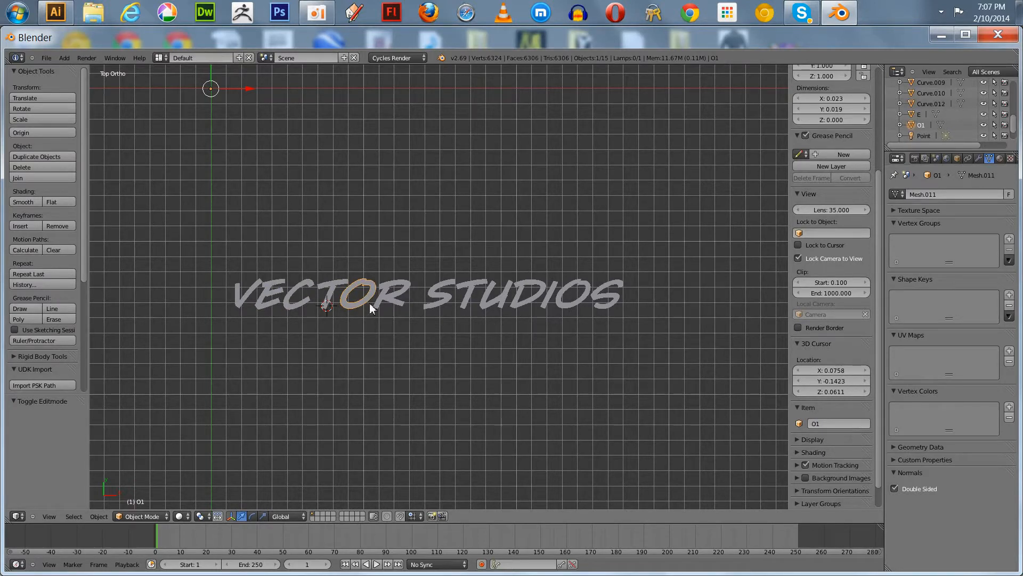
Select the letter R at the end of VECTOR and rename its object R.
right_click(383, 296)
right_click(814, 424)
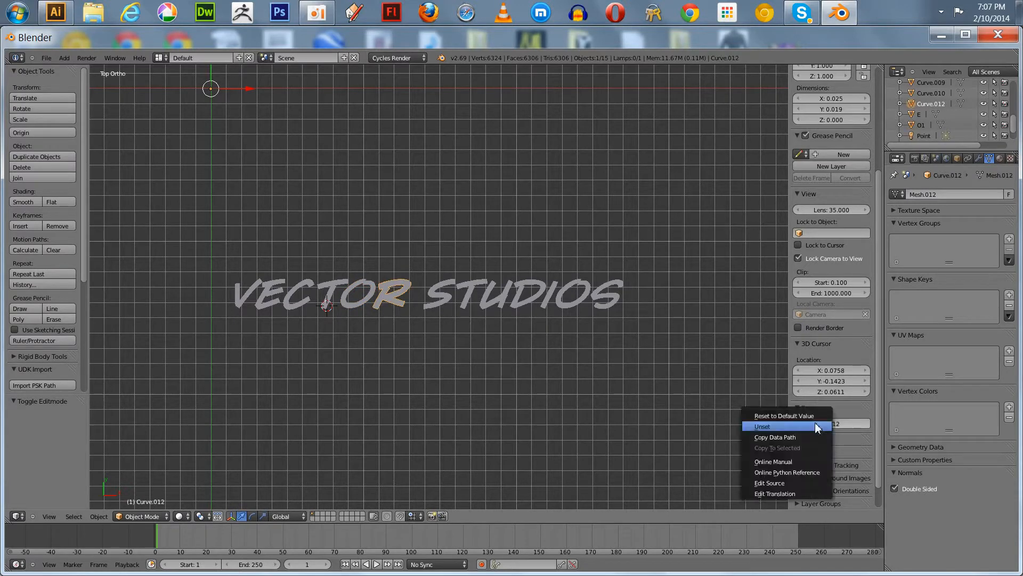
left_click(841, 423)
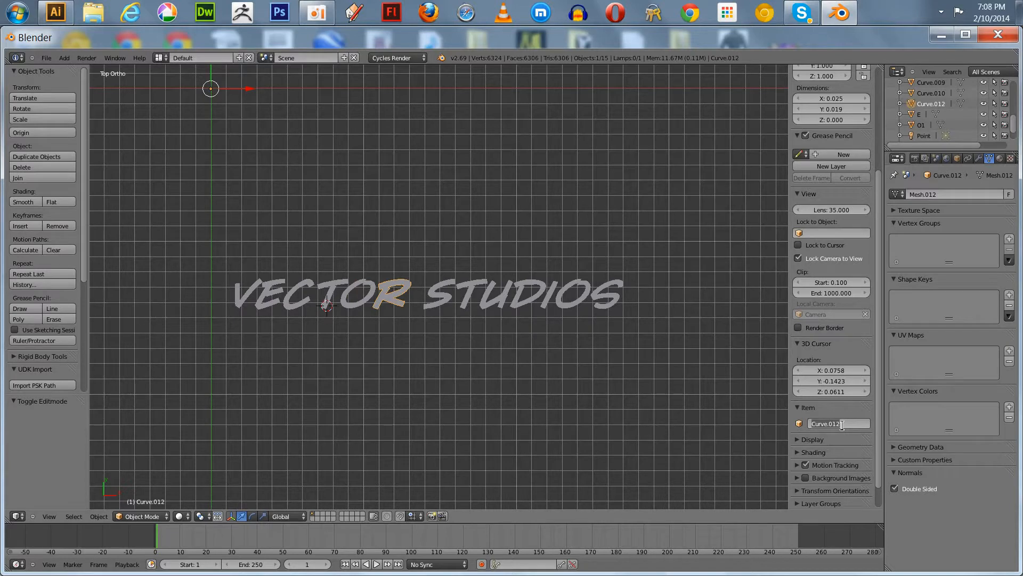
type("R")
key("Return")
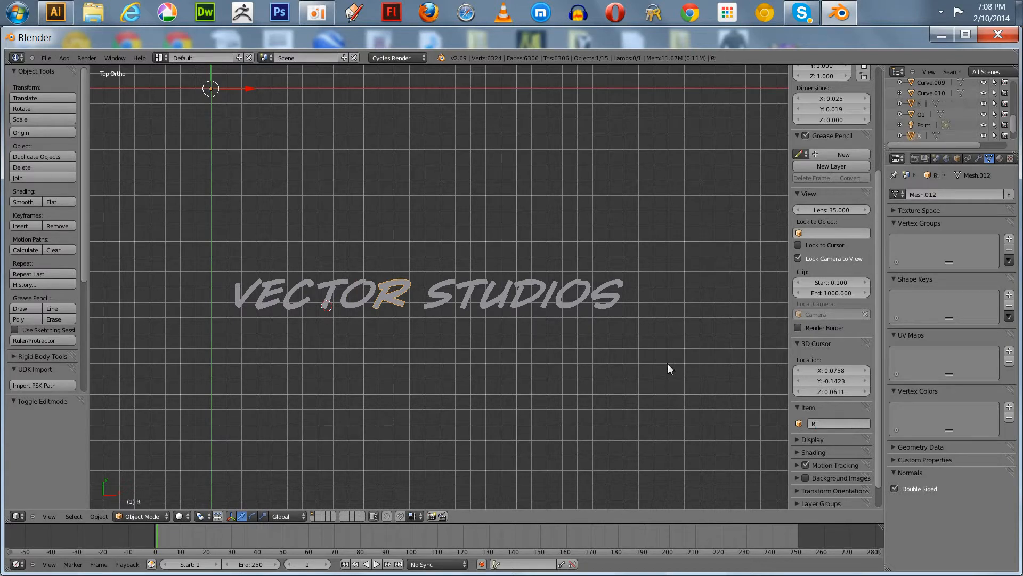
Select the first S in STUDIOS and rename its object S.
right_click(434, 300)
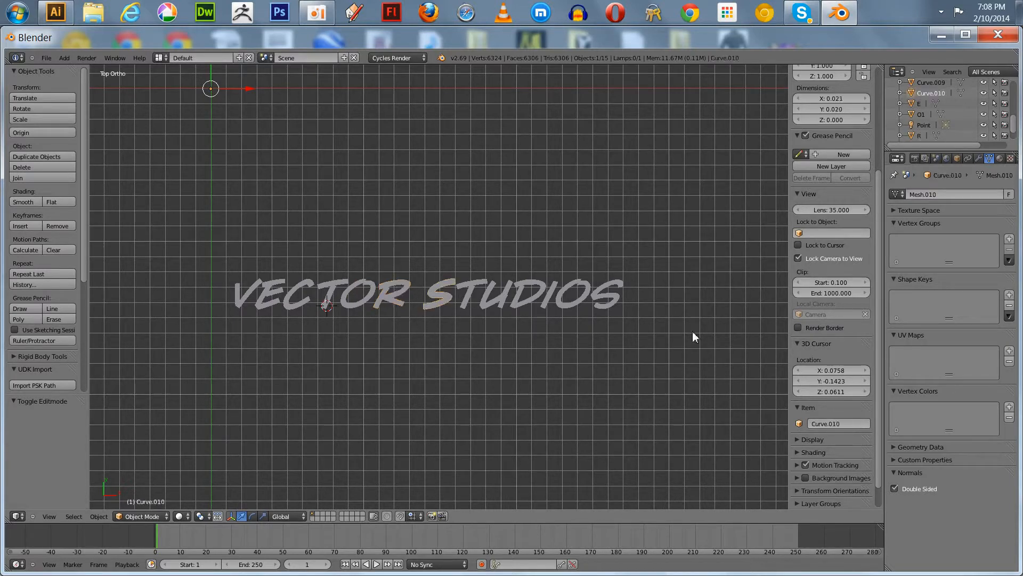
double_click(835, 424)
type("S")
key("Return")
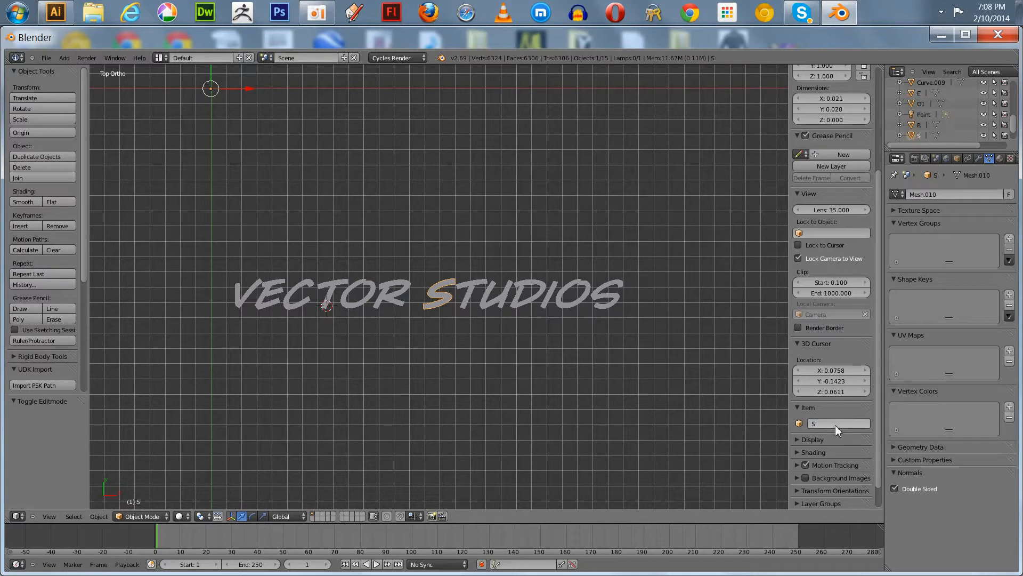
Select the letter T in STUDIOS and rename its object T2.
right_click(469, 301)
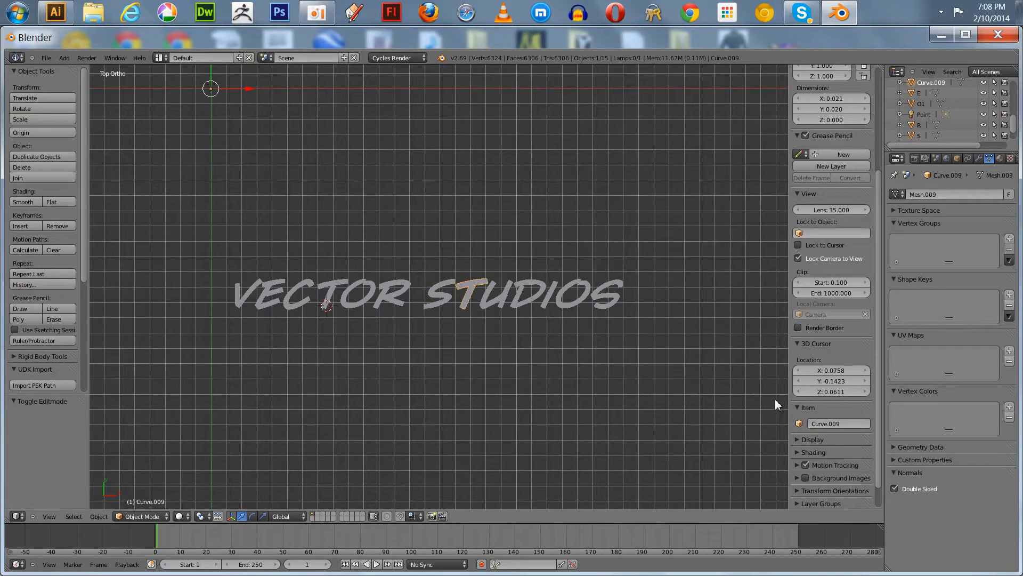
double_click(830, 425)
type("T2")
key("Return")
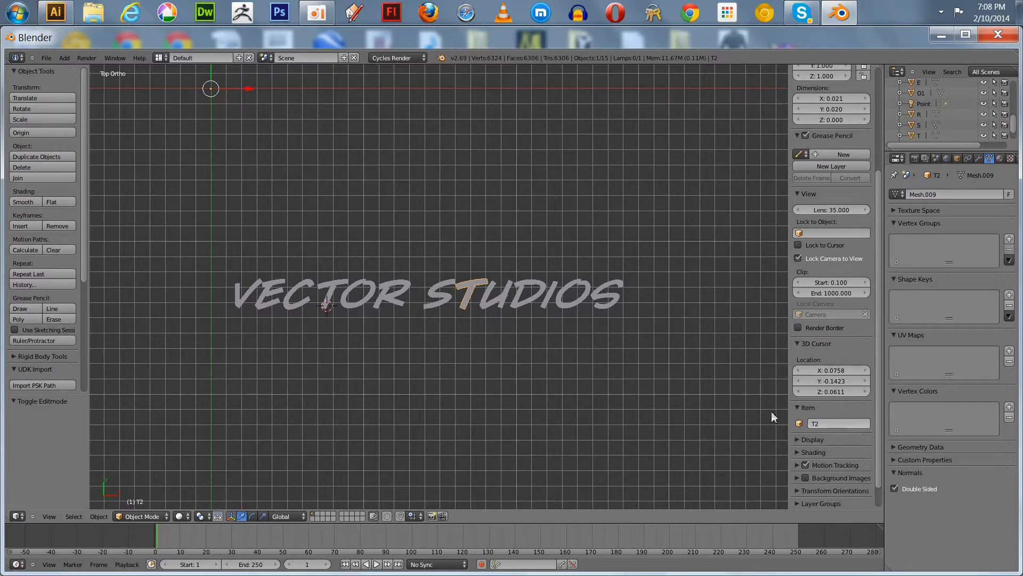
Select the letter U in STUDIOS and rename its object U.
right_click(484, 301)
double_click(823, 424)
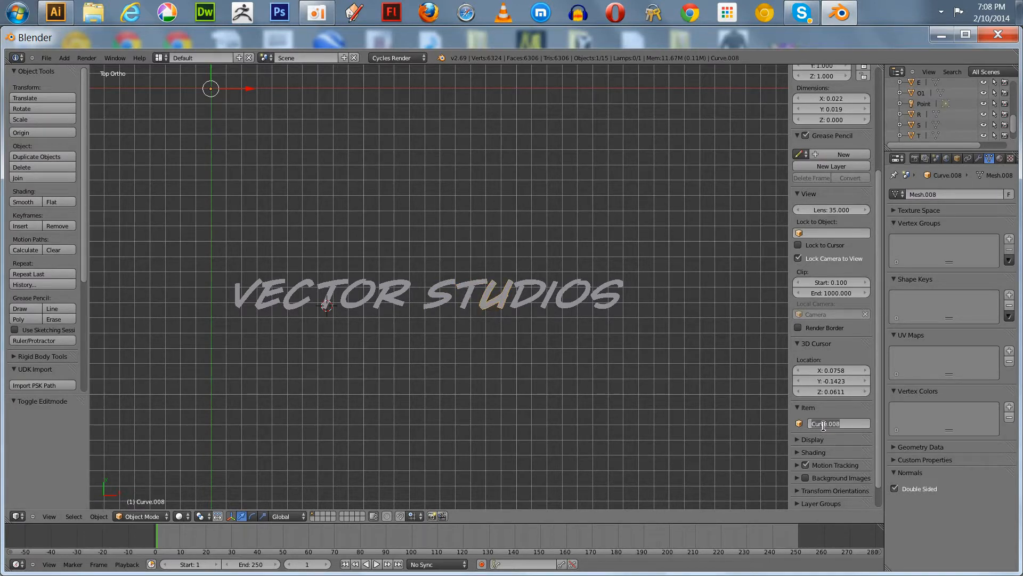
type("U")
key("Return")
Select the letter D in STUDIOS and rename its object D.
right_click(518, 301)
double_click(823, 424)
type("D")
key("Return")
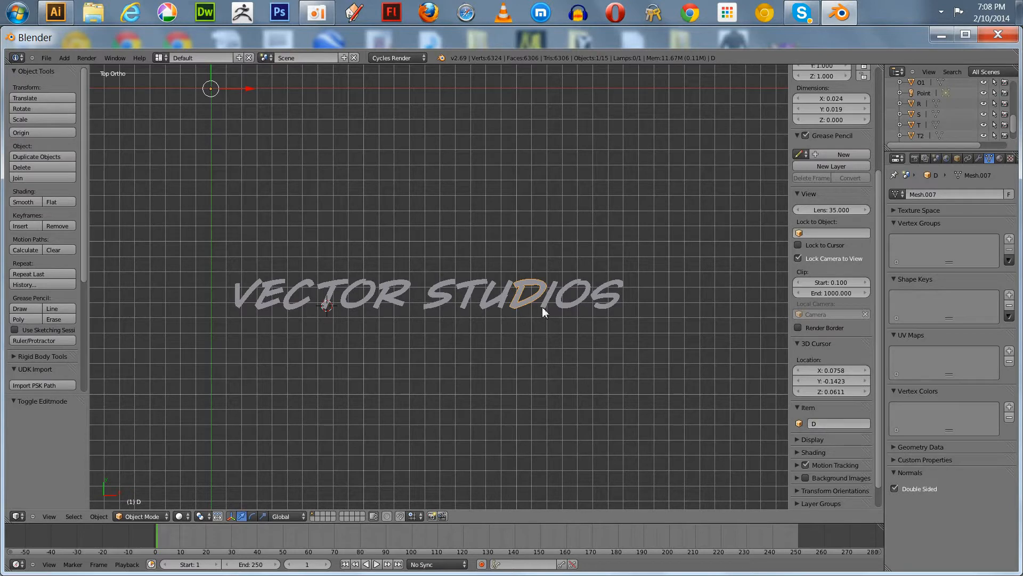
Select the letter I in STUDIOS and rename its object I.
right_click(545, 313)
left_click(832, 426)
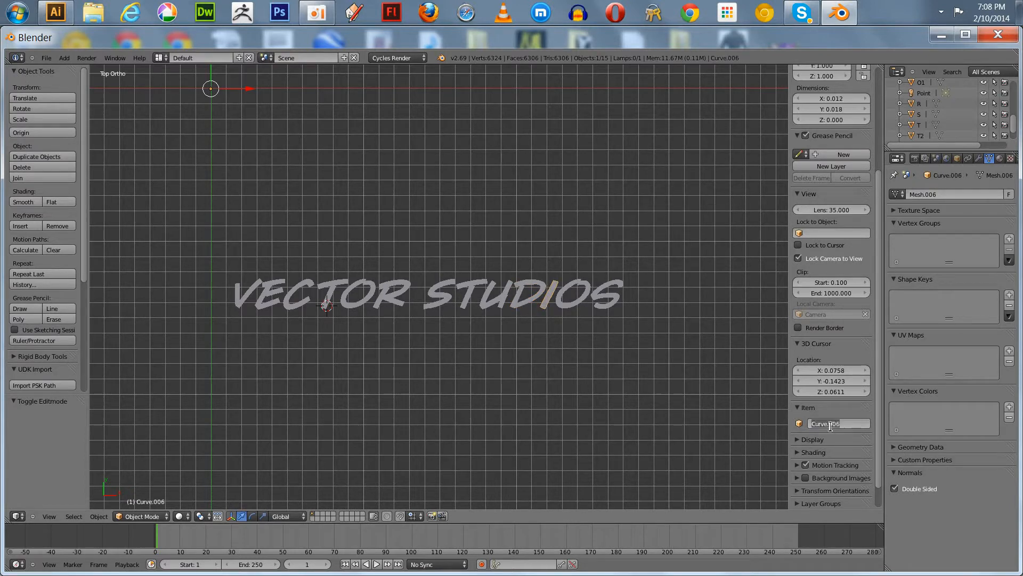
type("I")
key("Return")
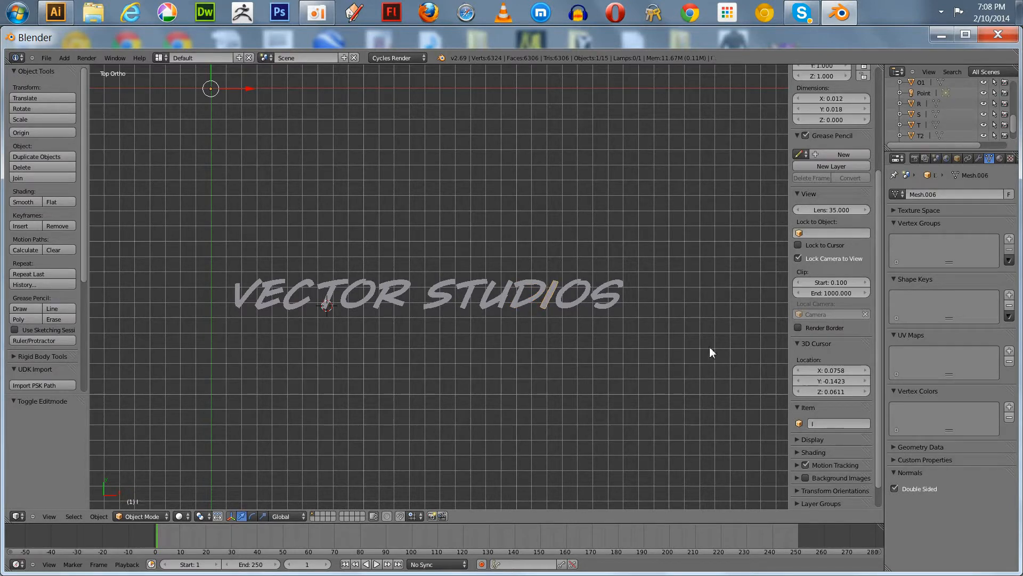
Select the letter O in STUDIOS and rename its object O2.
right_click(575, 300)
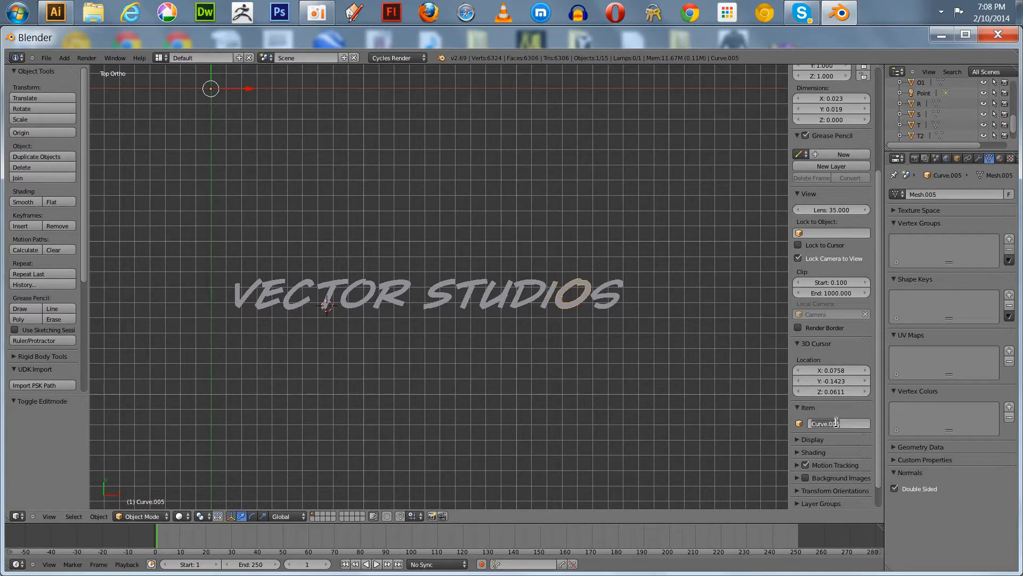
type("O")
type("O")
key("Return")
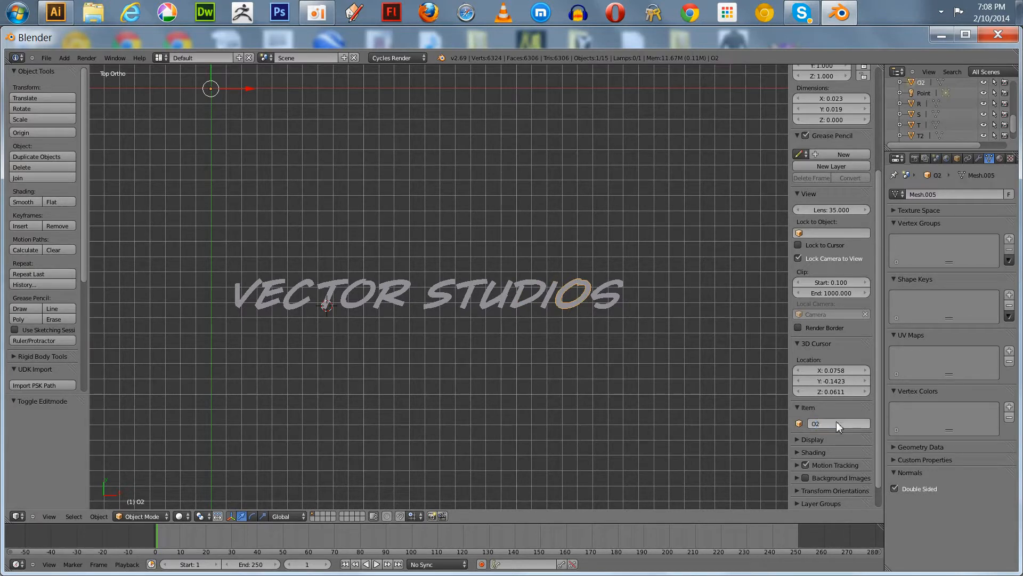
Select the last S in STUDIOS, rename its object S2, and check the object list in the outliner.
right_click(606, 288)
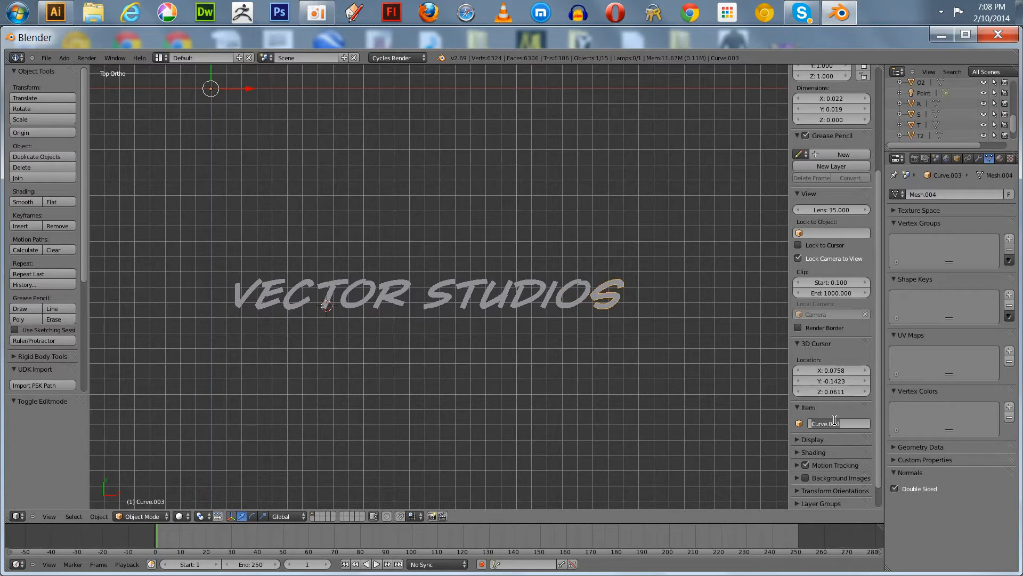
type("S2")
key("Return")
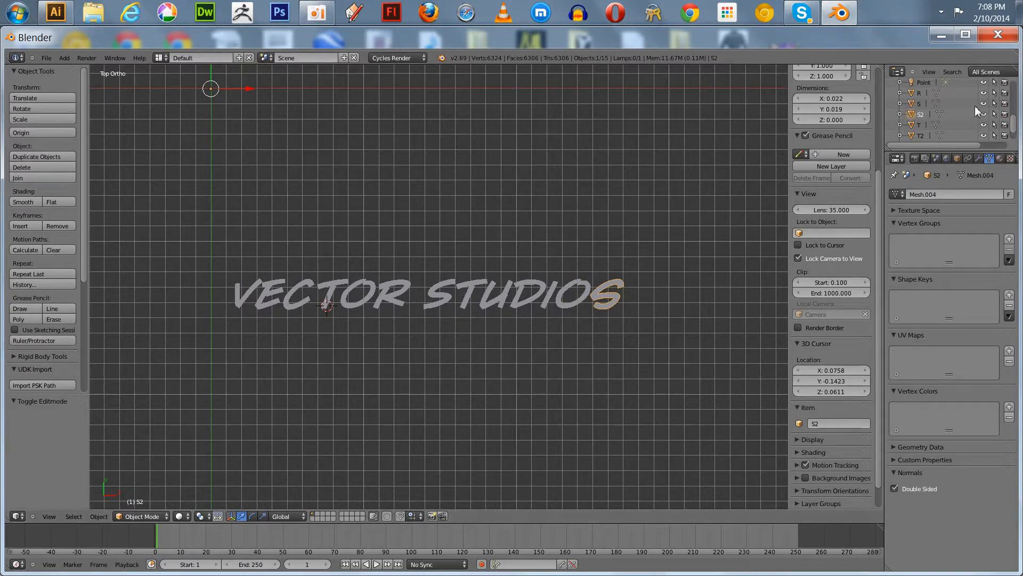
left_click_drag(1013, 126, 999, 93)
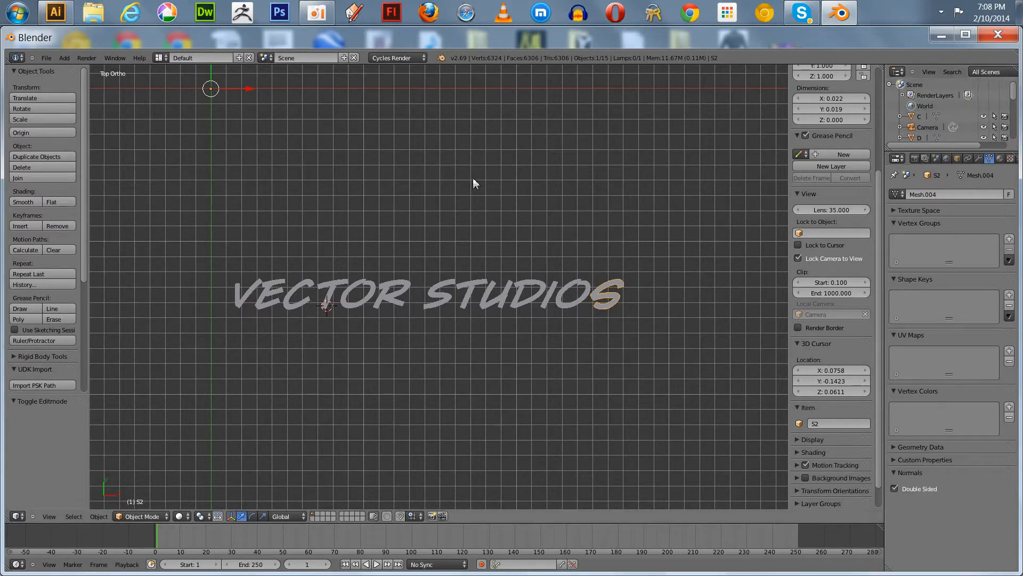
Give the letter V a new material with an Emission surface in a pinkish red color.
right_click(245, 296)
left_click(1000, 158)
left_click(929, 230)
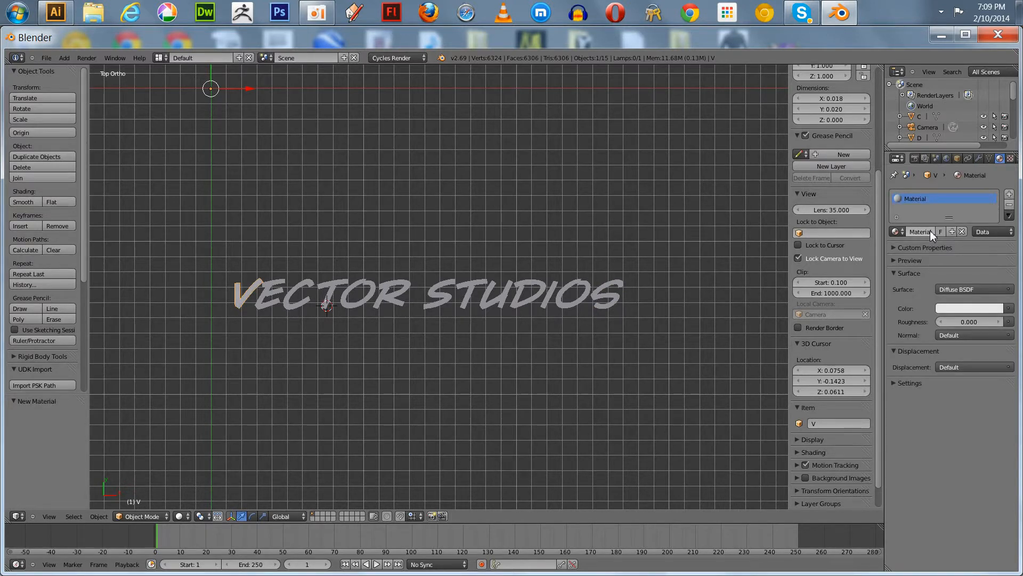
left_click(963, 290)
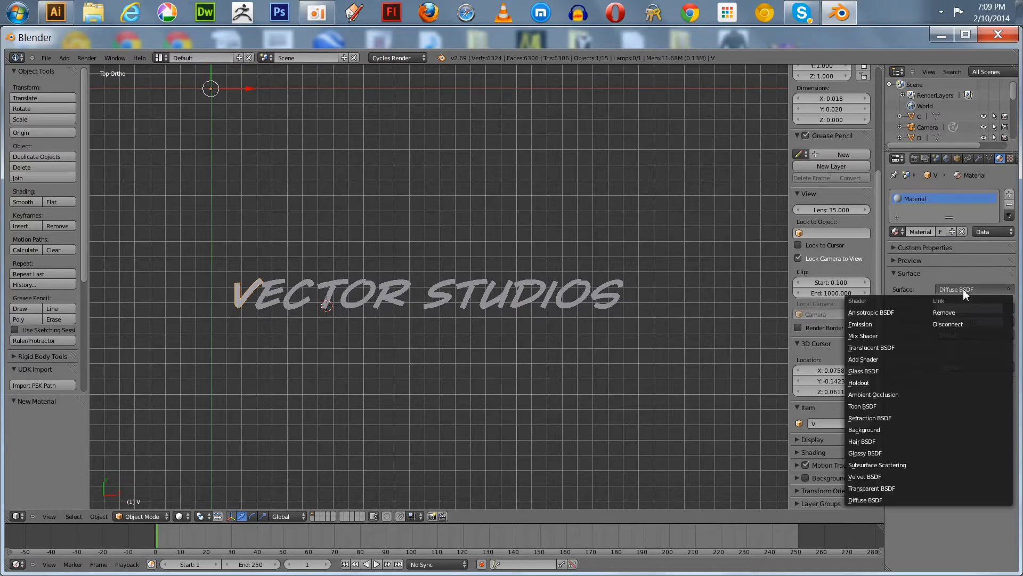
left_click(867, 325)
left_click(971, 309)
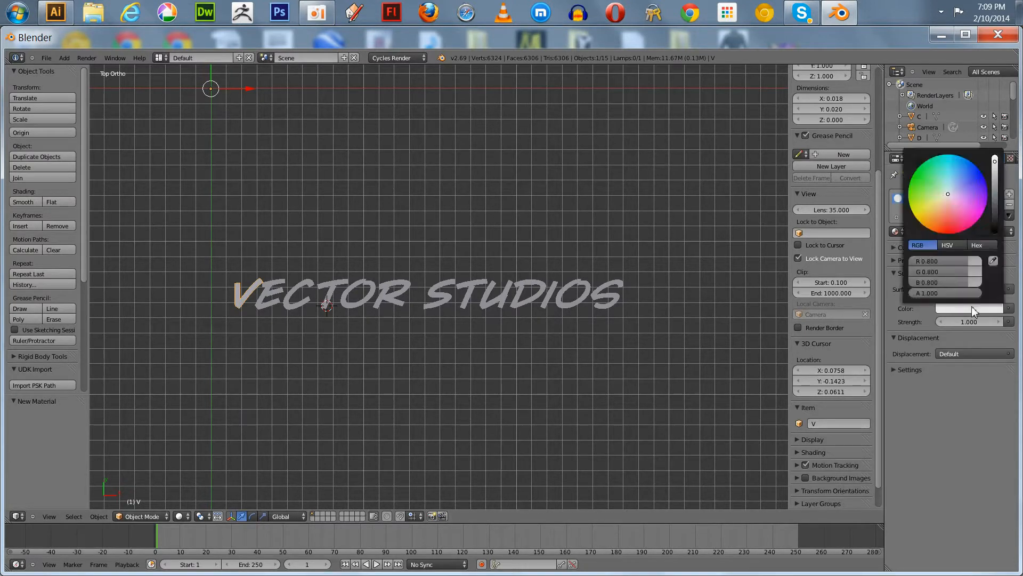
left_click_drag(948, 194, 951, 244)
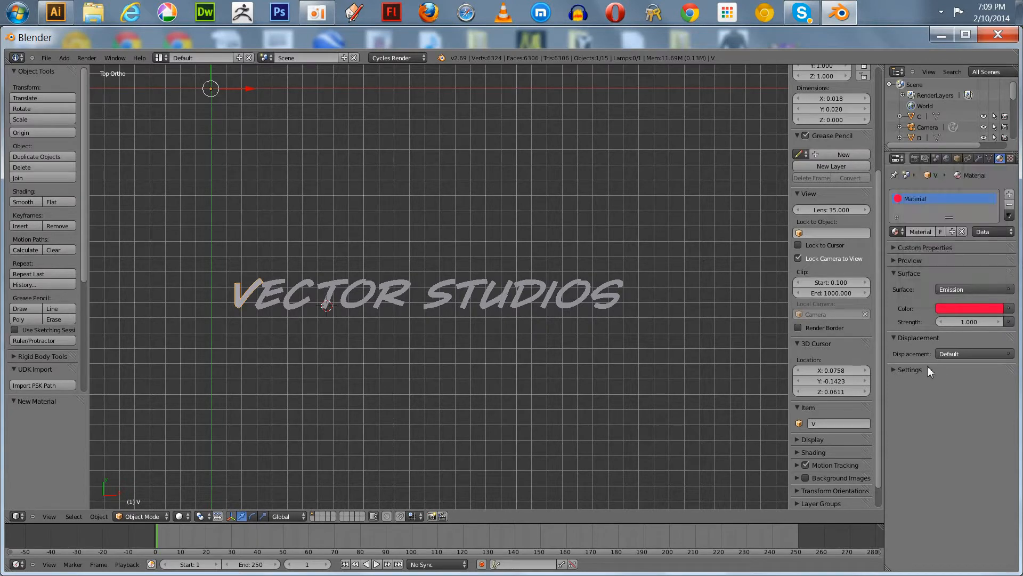
Set the viewport color of the V's material to a bright red without any blue.
left_click(897, 372)
left_click(914, 395)
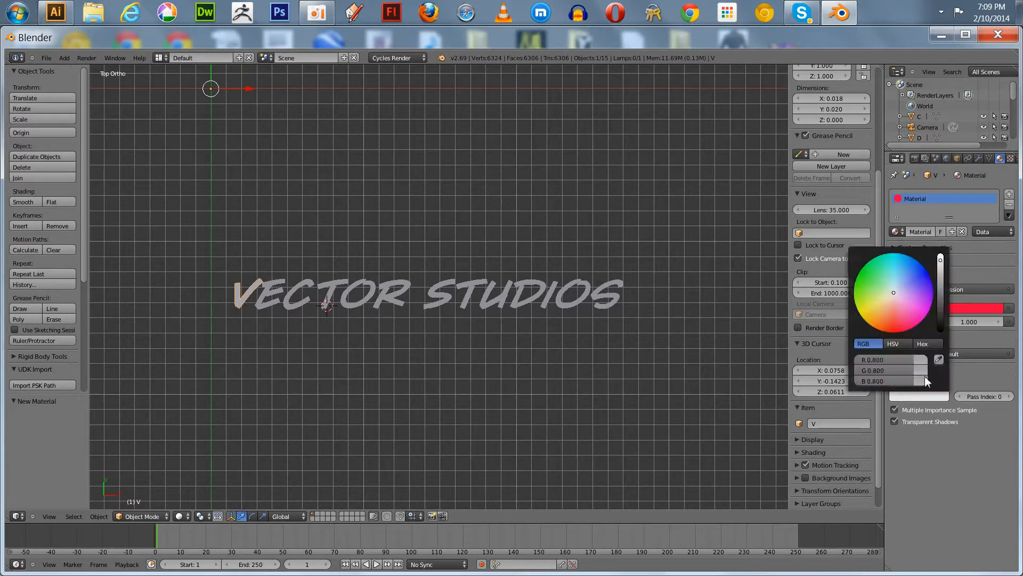
left_click_drag(892, 294, 897, 334)
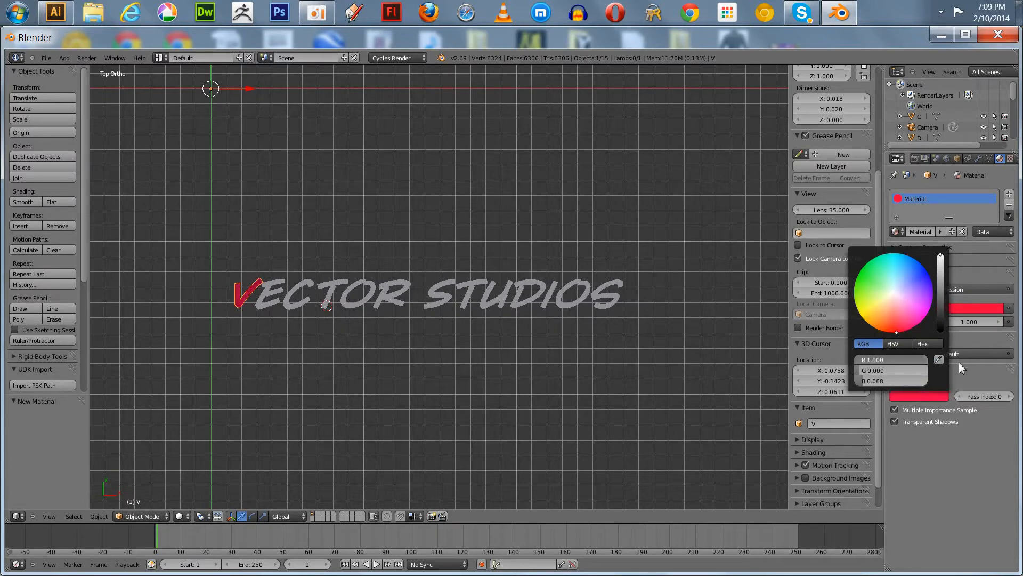
left_click_drag(859, 380, 831, 384)
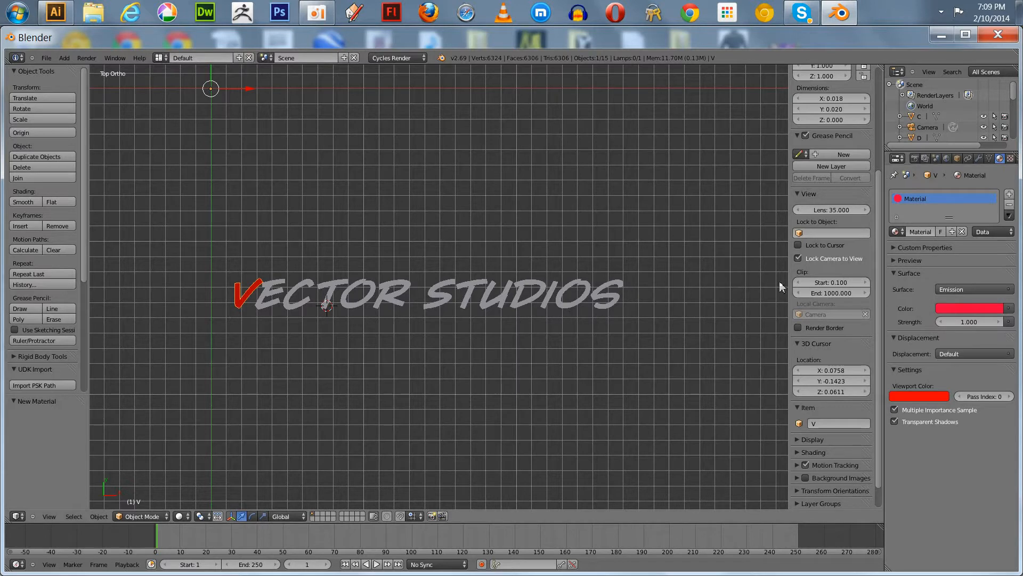
Give the letter E in VECTOR a new material with a yellow Emission surface, with green 1.000 and blue 0.000.
right_click(267, 299)
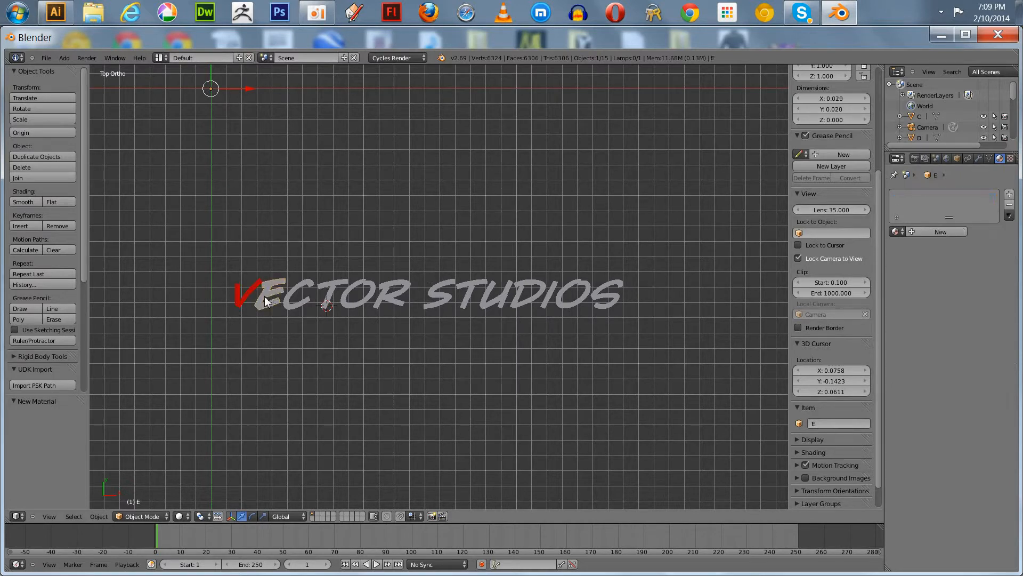
left_click(919, 230)
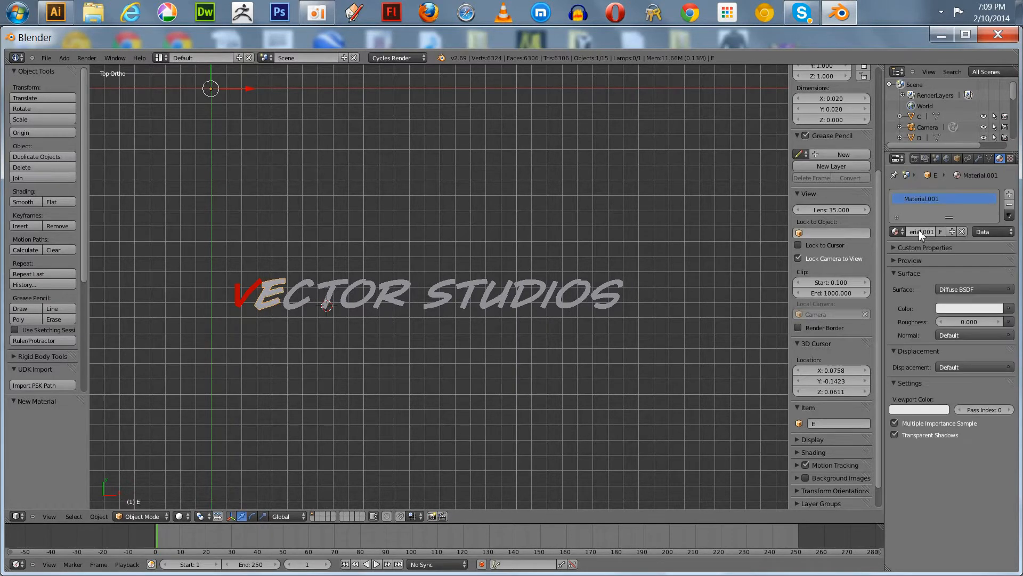
left_click(977, 288)
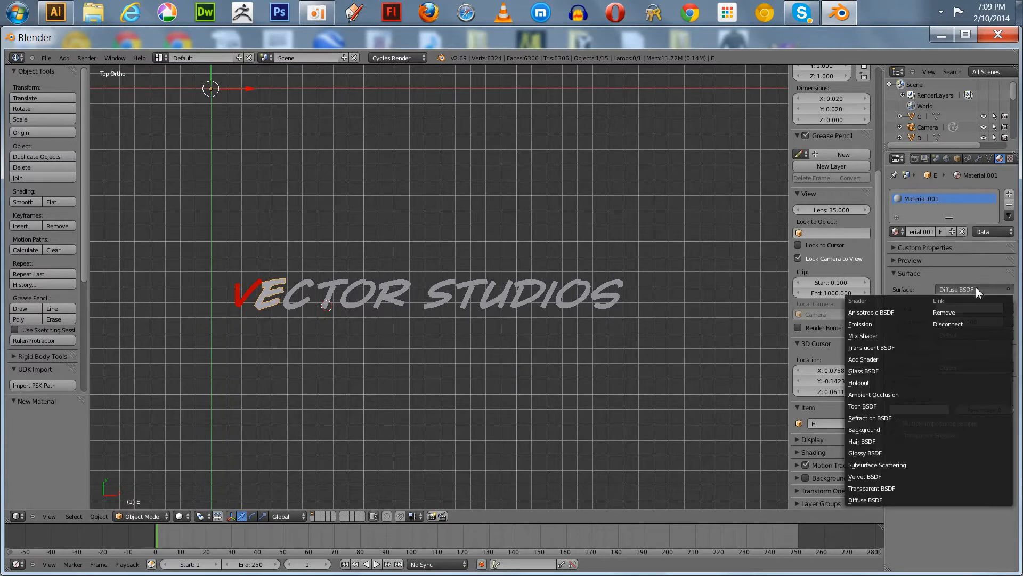
left_click(864, 323)
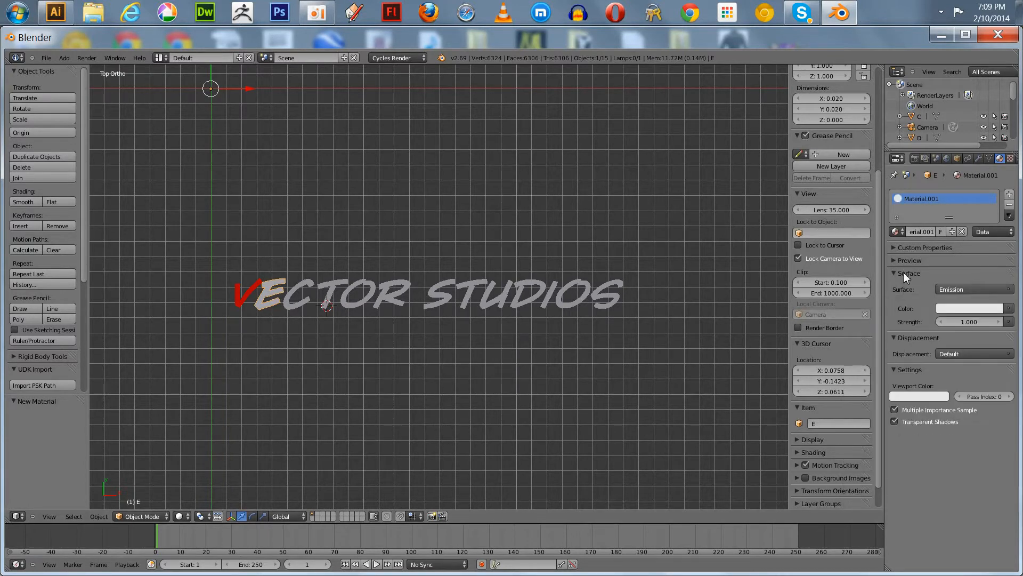
left_click(967, 307)
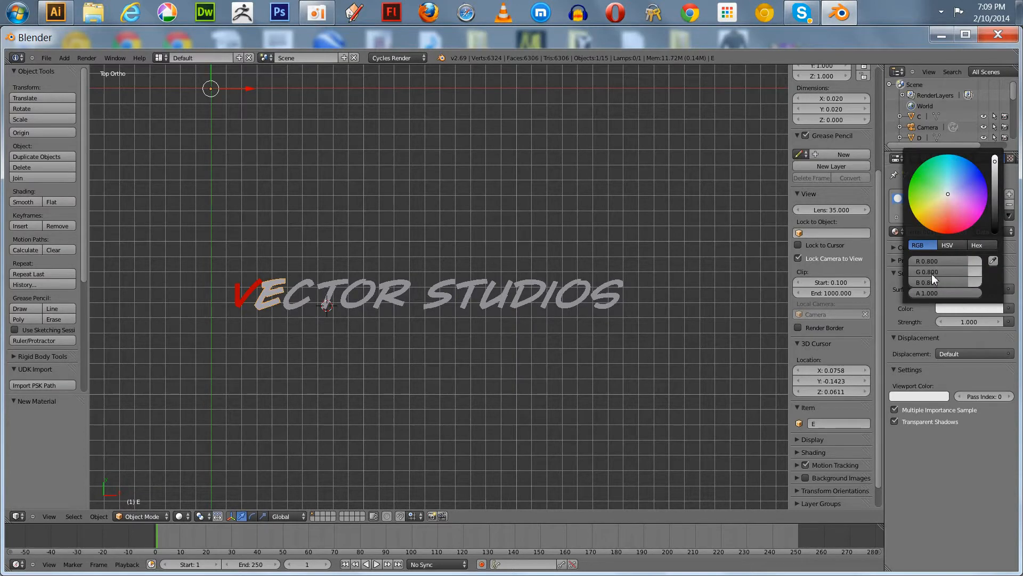
left_click_drag(932, 273, 849, 283)
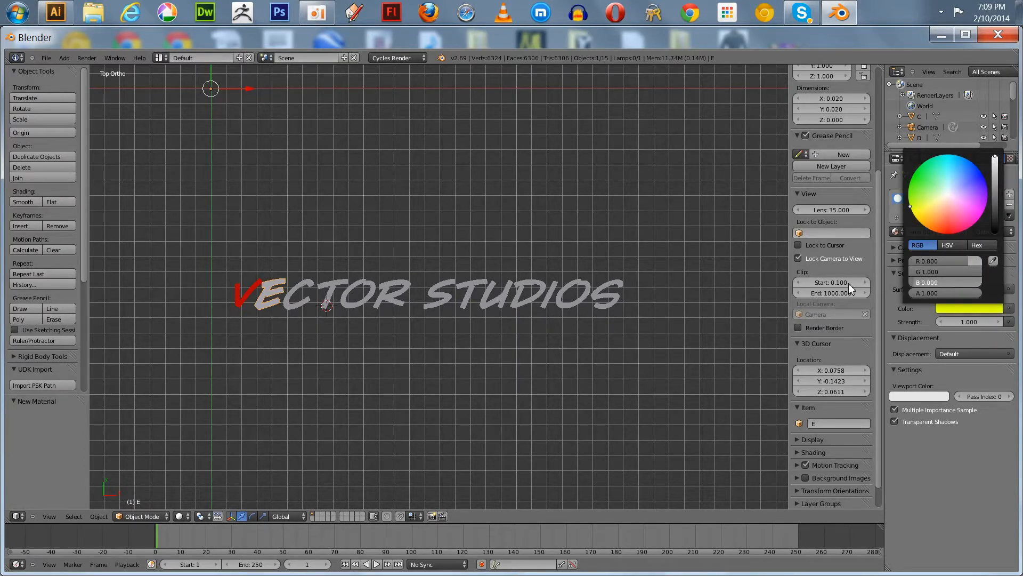
Change the Emission color of the E's material in VECTOR to pure green and set its viewport color to a matching green.
left_click_drag(969, 262, 819, 269)
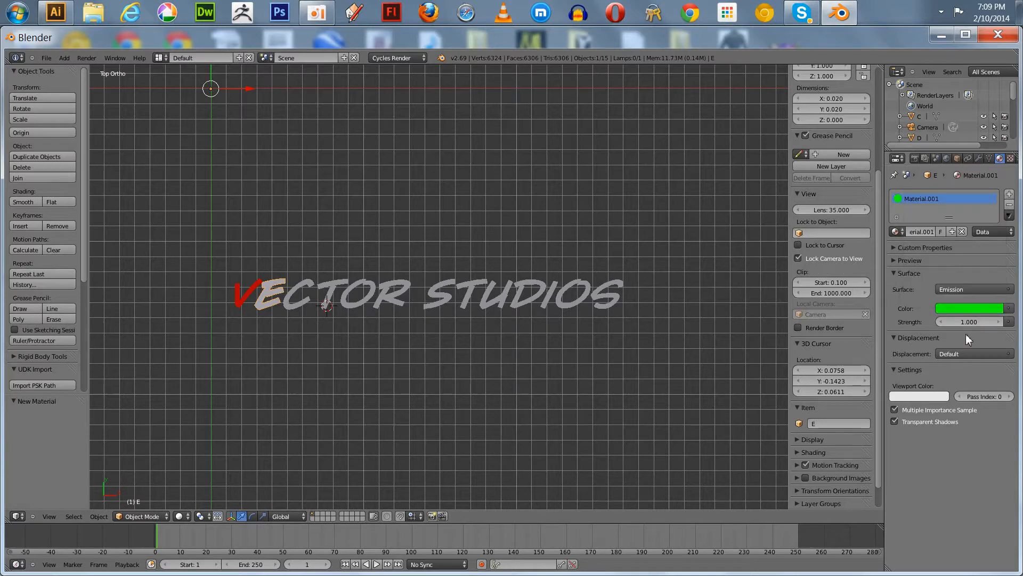
left_click(912, 396)
left_click_drag(881, 285, 844, 296)
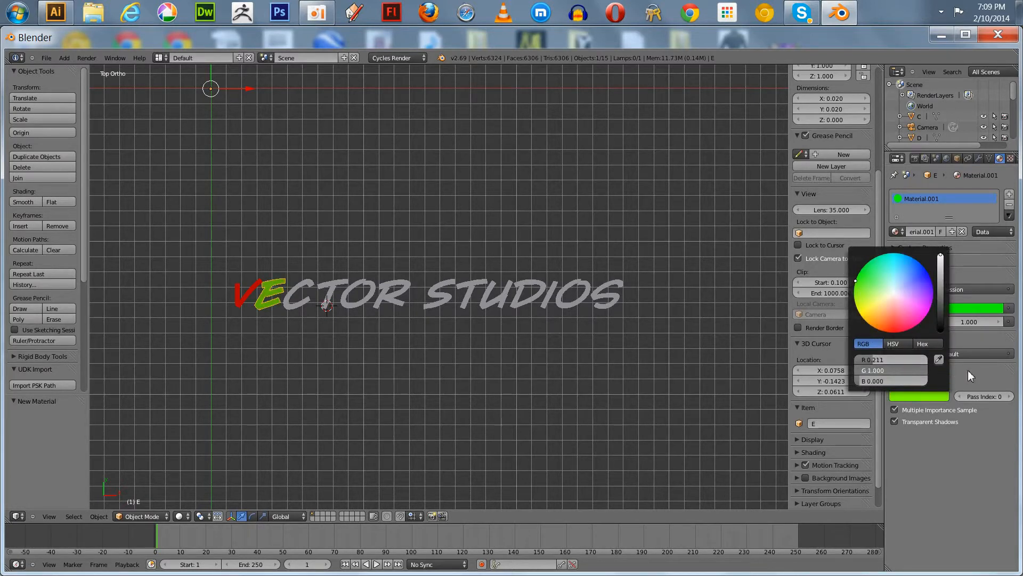
left_click_drag(865, 359, 833, 360)
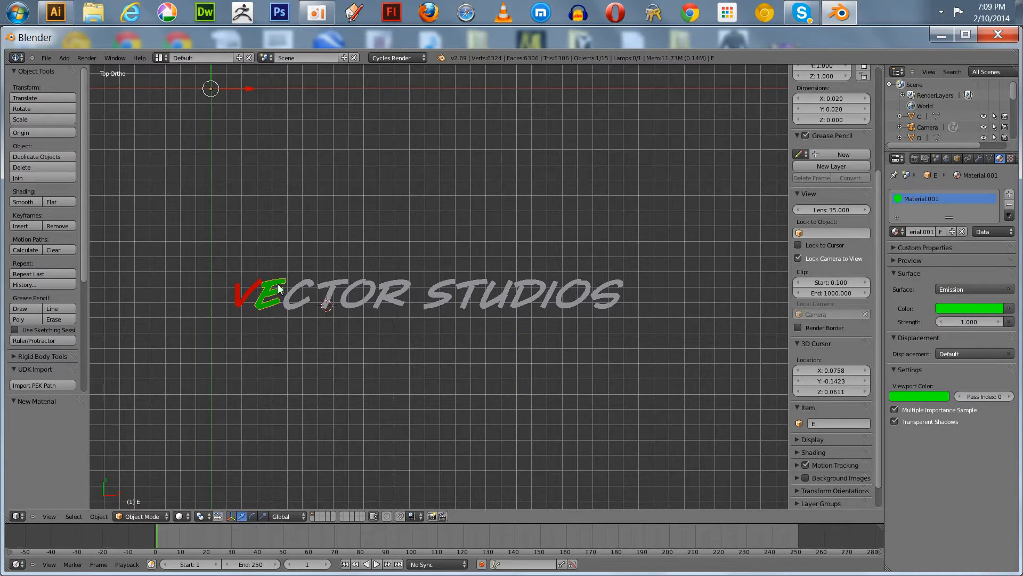
Give the letter C in VECTOR a new material with a blue Emission surface and a matching blue viewport color.
right_click(305, 292)
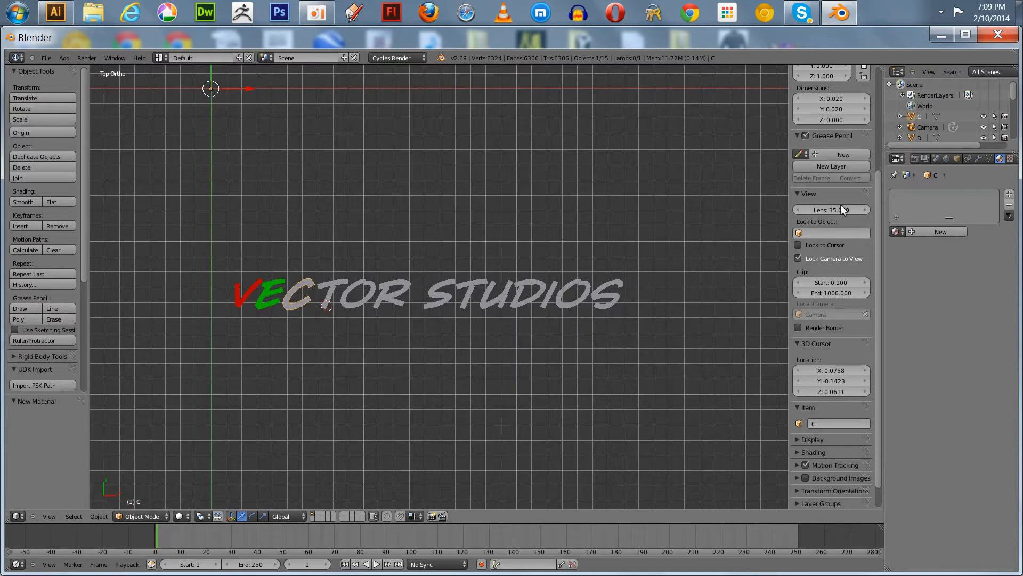
left_click(934, 233)
left_click(960, 288)
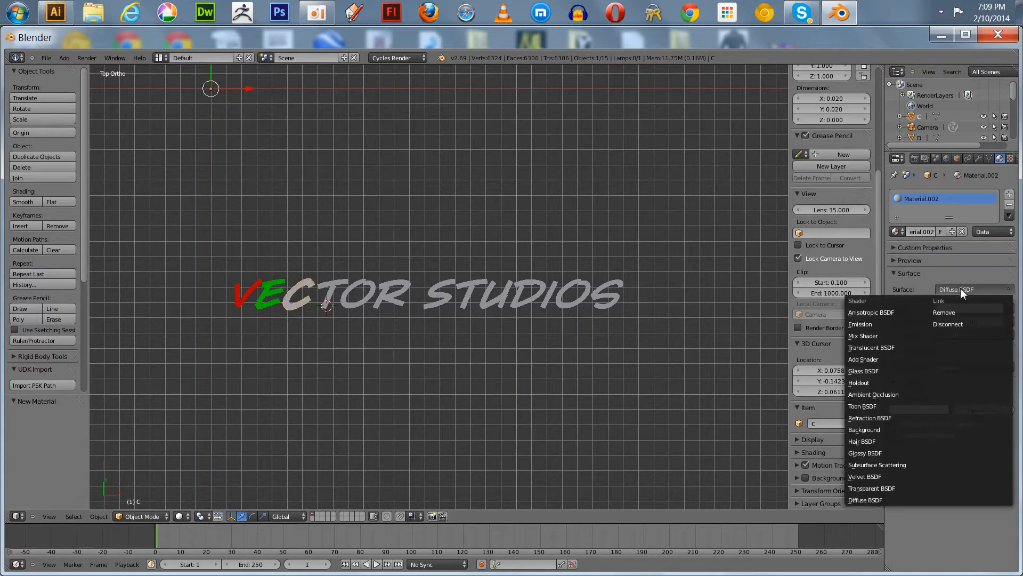
left_click(872, 321)
left_click(966, 308)
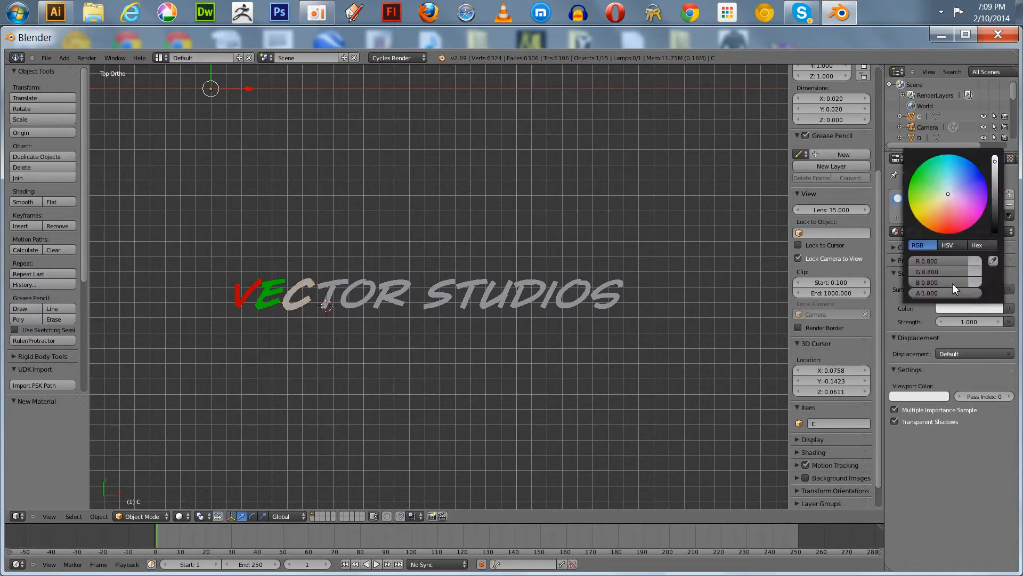
left_click_drag(951, 197, 986, 179)
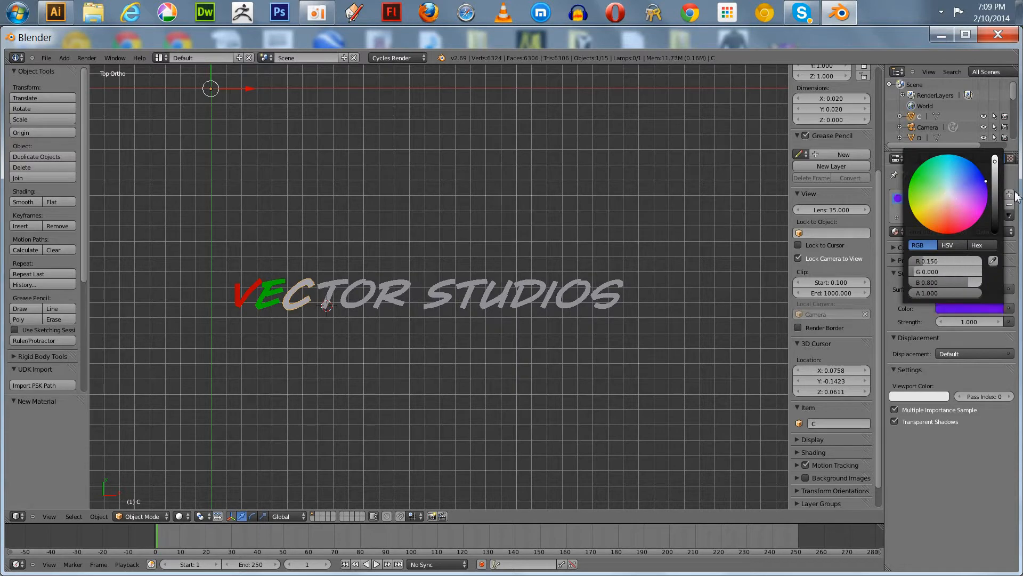
left_click_drag(951, 261, 884, 259)
left_click(918, 394)
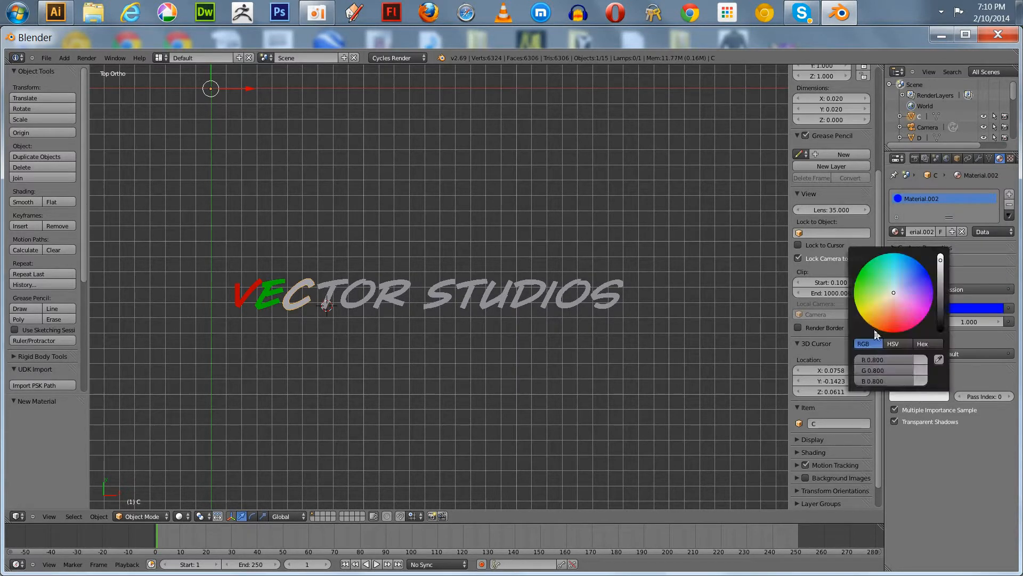
left_click_drag(900, 381, 744, 358)
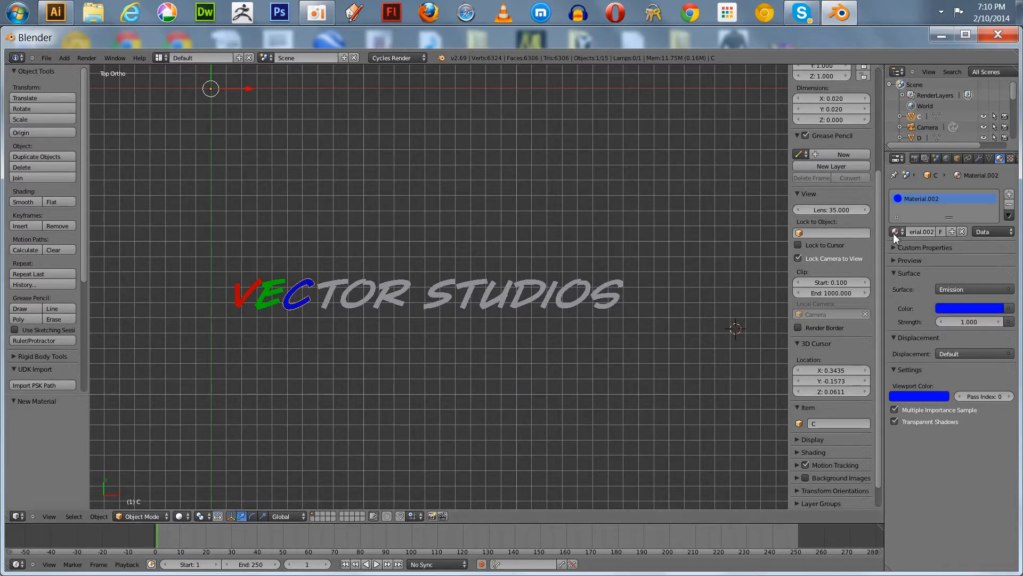
Assign the existing red Material to the T in VECTOR and the green Material.001 to the O beside it.
right_click(333, 285)
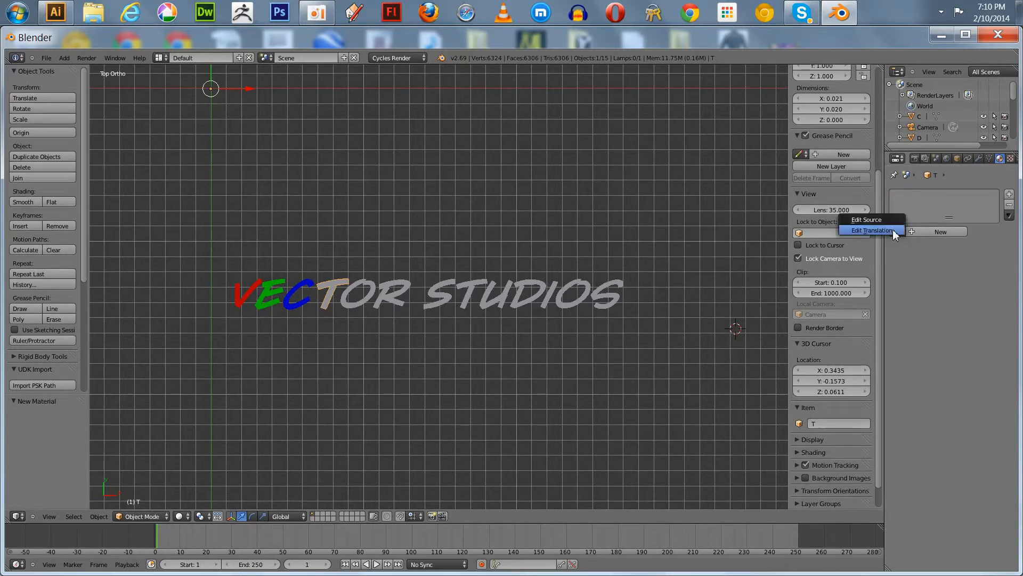
left_click(895, 232)
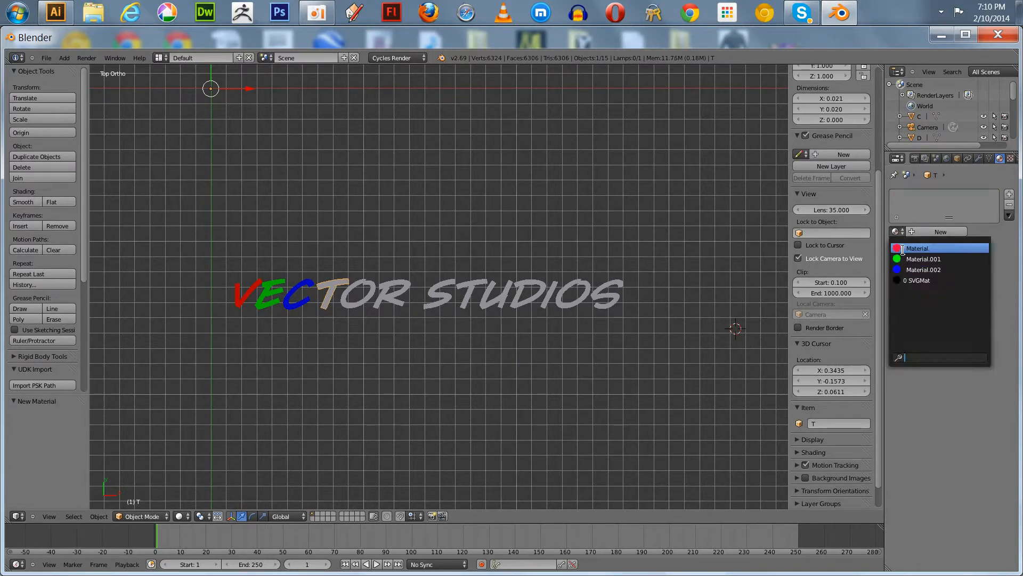
left_click(903, 248)
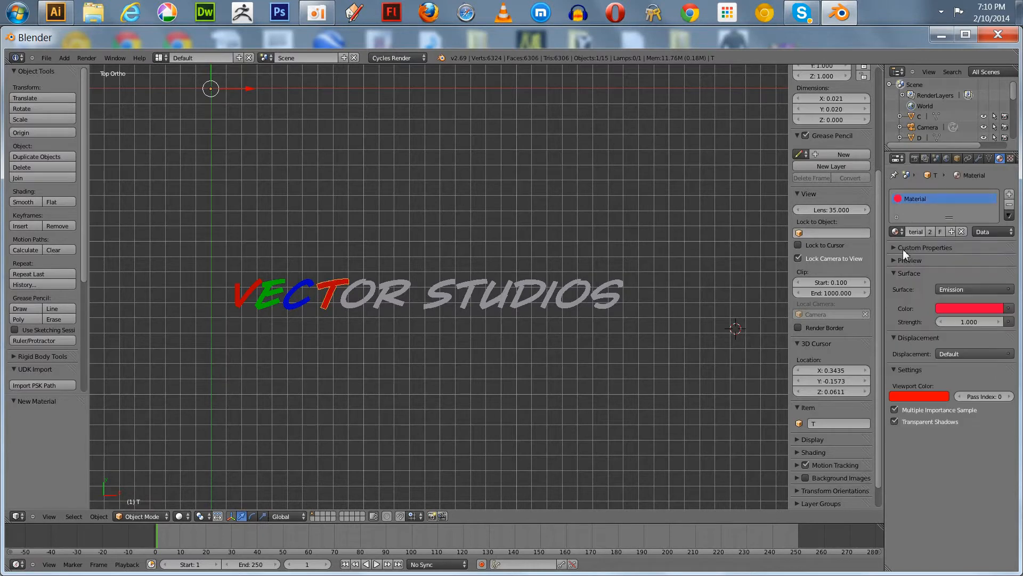
right_click(344, 302)
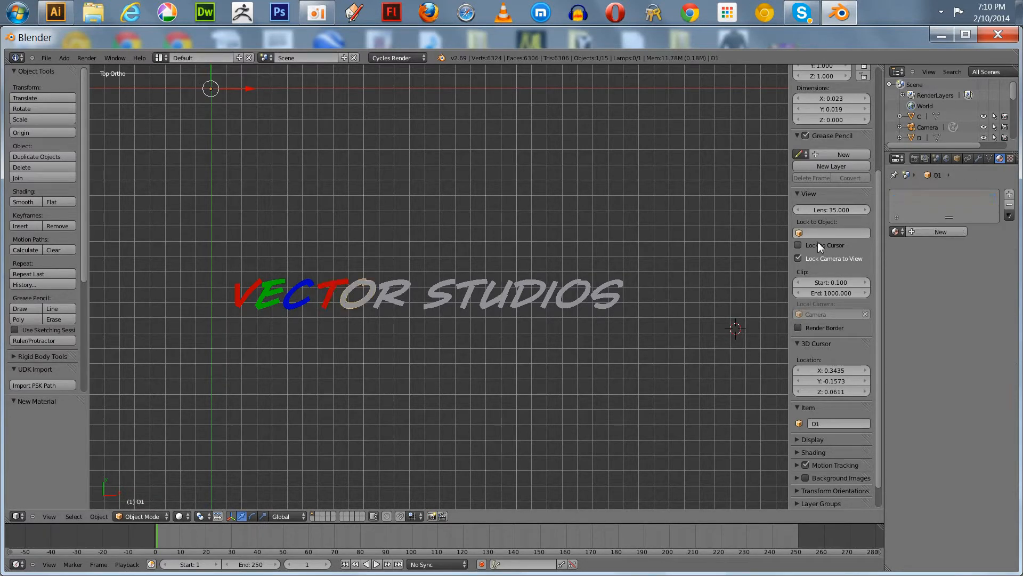
right_click(897, 231)
left_click(897, 234)
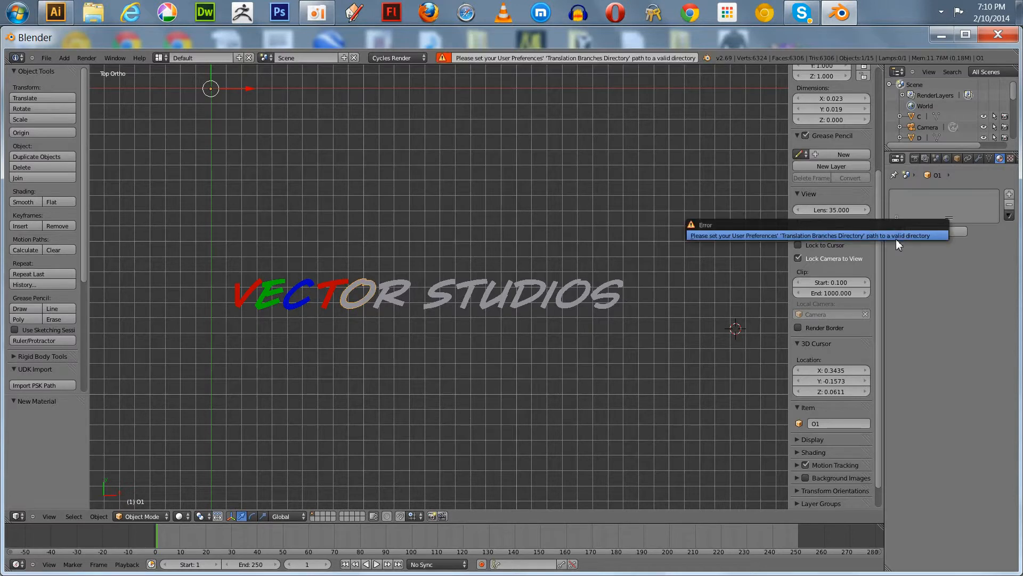
left_click(896, 231)
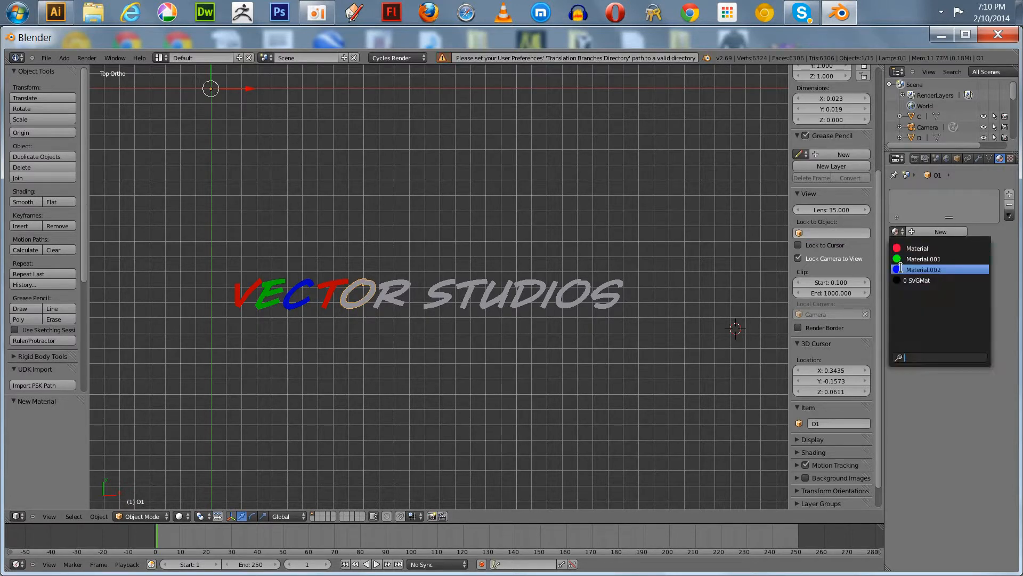
left_click(905, 259)
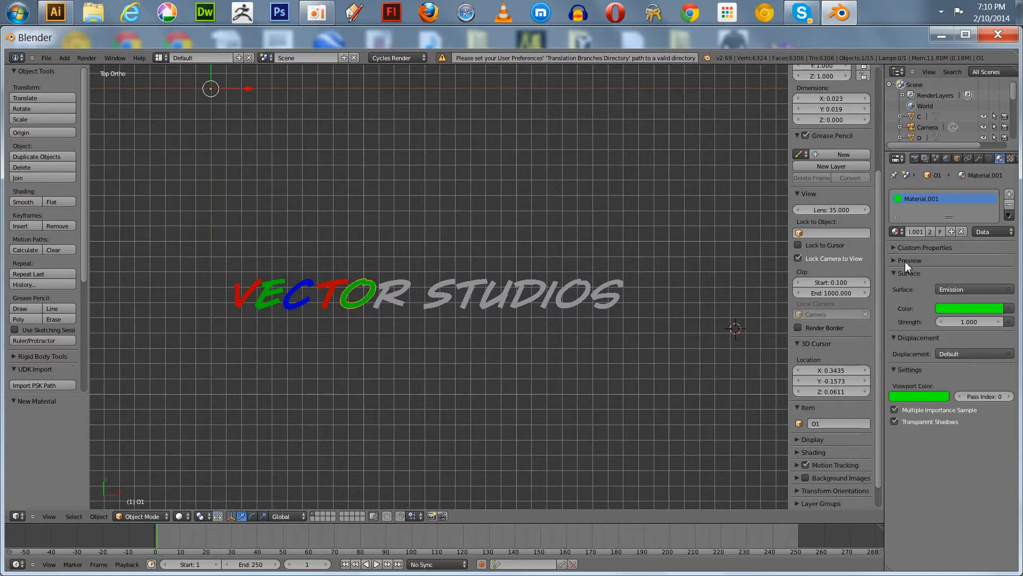
Assign the blue Material.002 to the R in VECTOR and the red Material to the first S in STUDIOS.
left_click(398, 299)
right_click(395, 298)
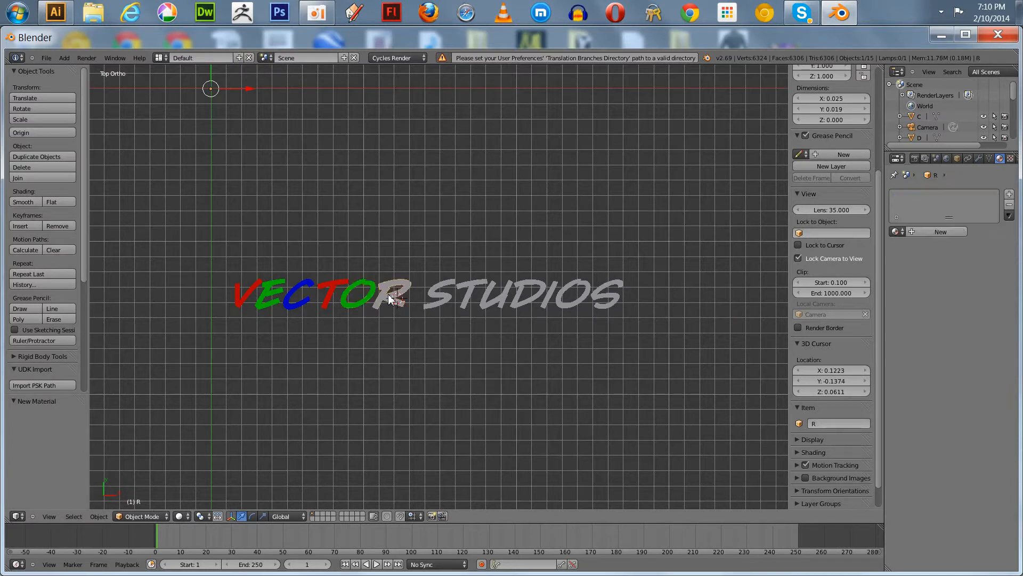
left_click(892, 233)
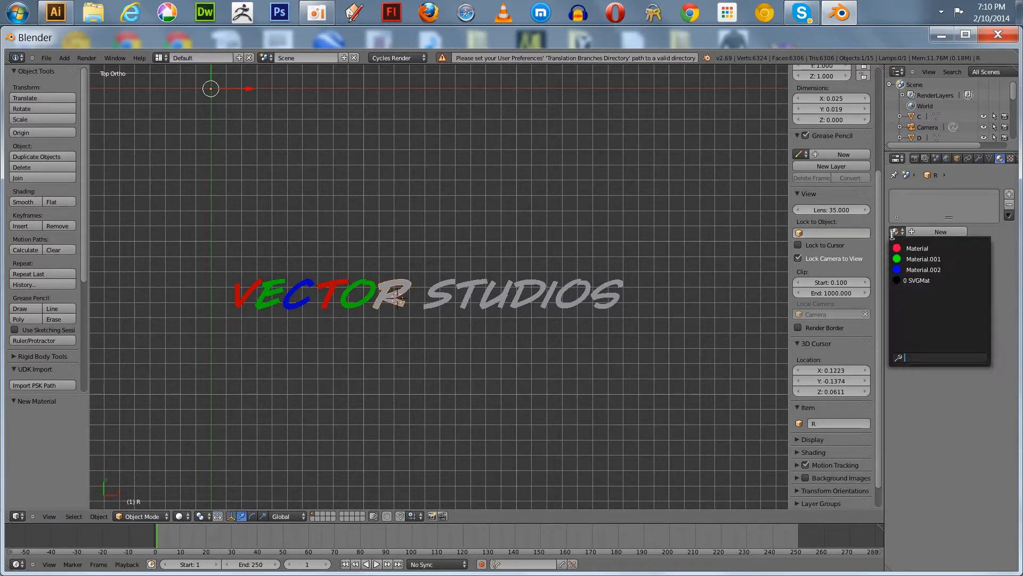
left_click(898, 267)
right_click(440, 299)
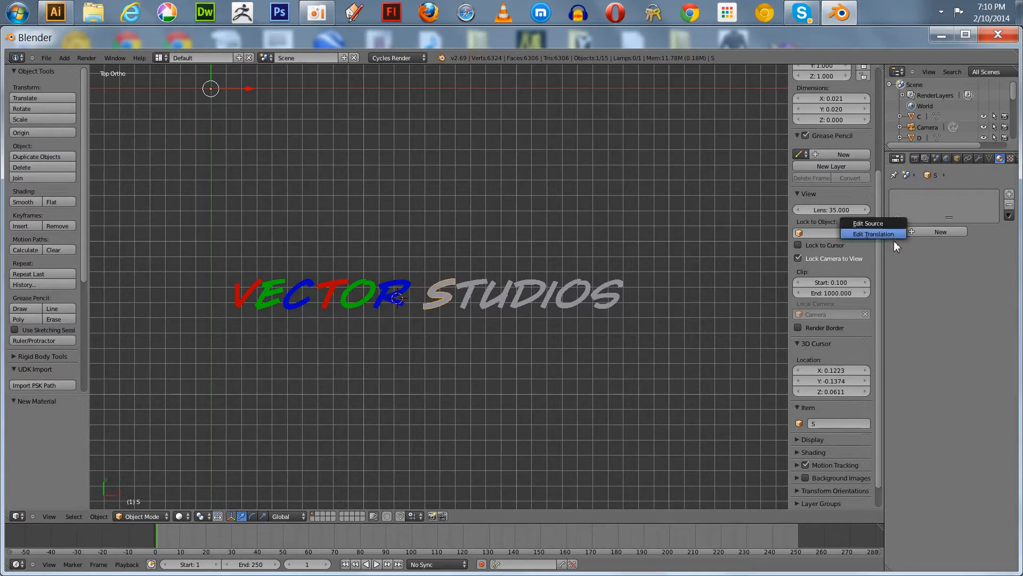
left_click(895, 232)
left_click(897, 248)
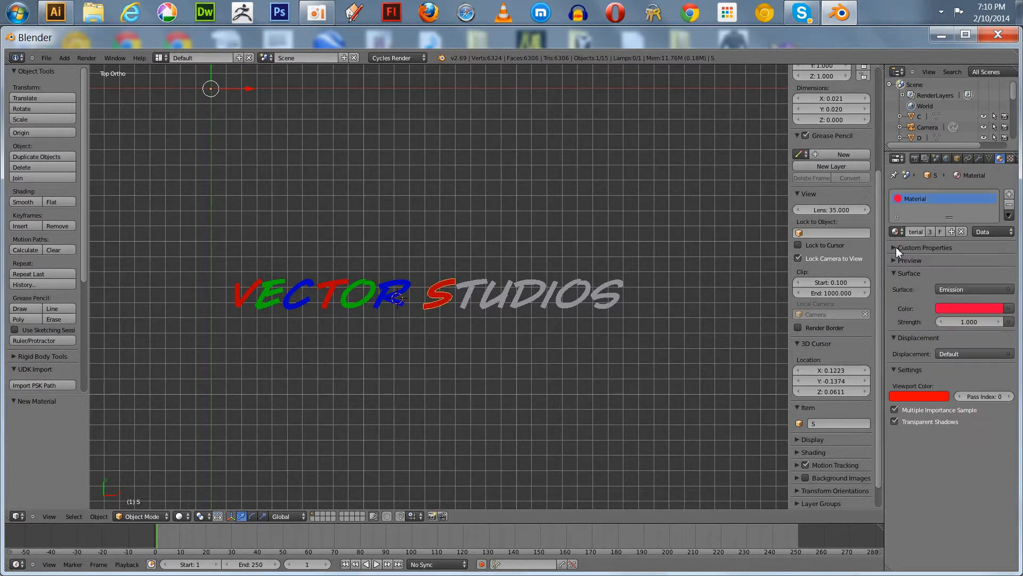
Assign the existing green Material.001 to the T in STUDIOS.
left_click(466, 299)
right_click(477, 294)
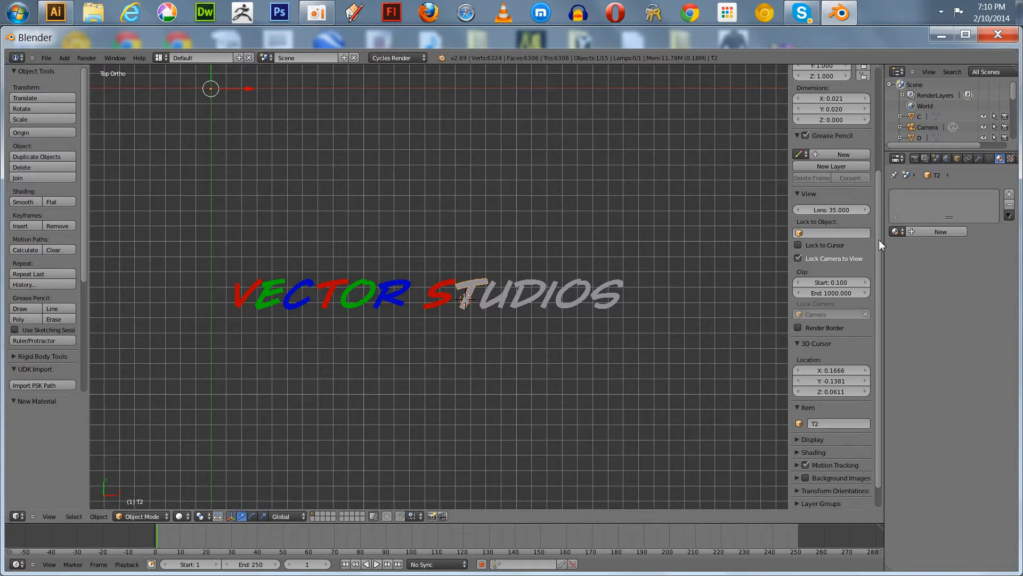
left_click(894, 232)
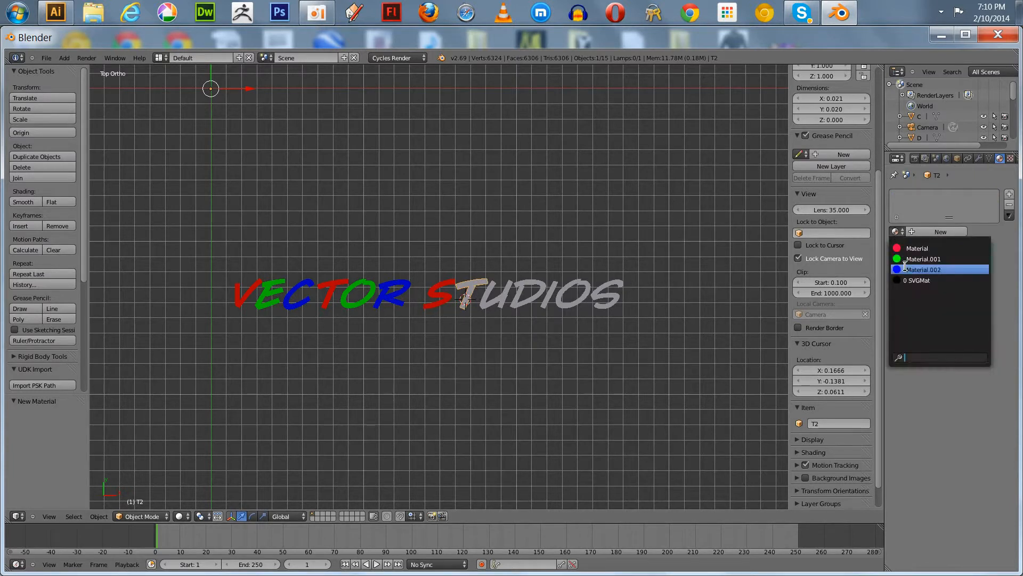
left_click(923, 258)
left_click(500, 301)
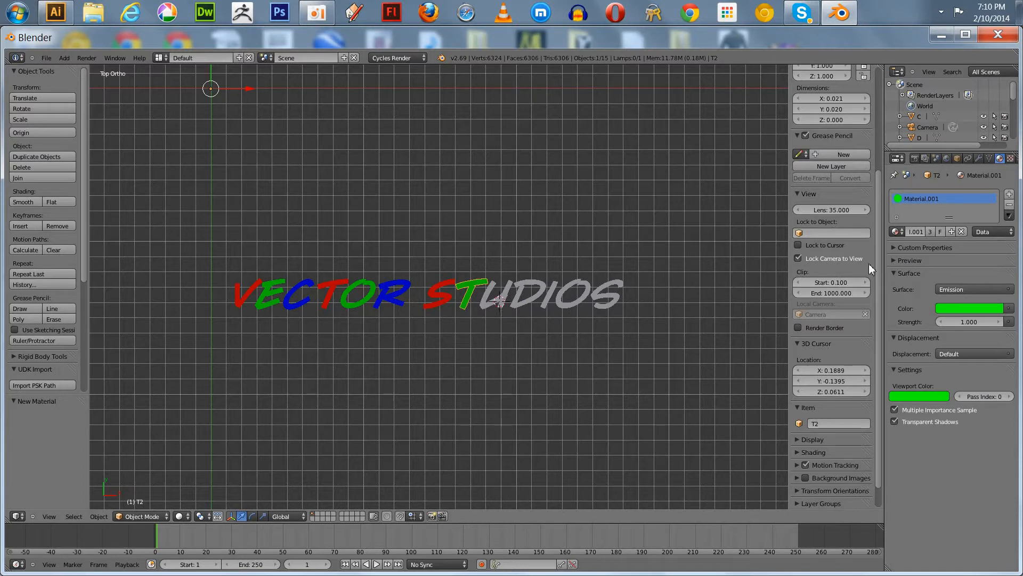
left_click(895, 232)
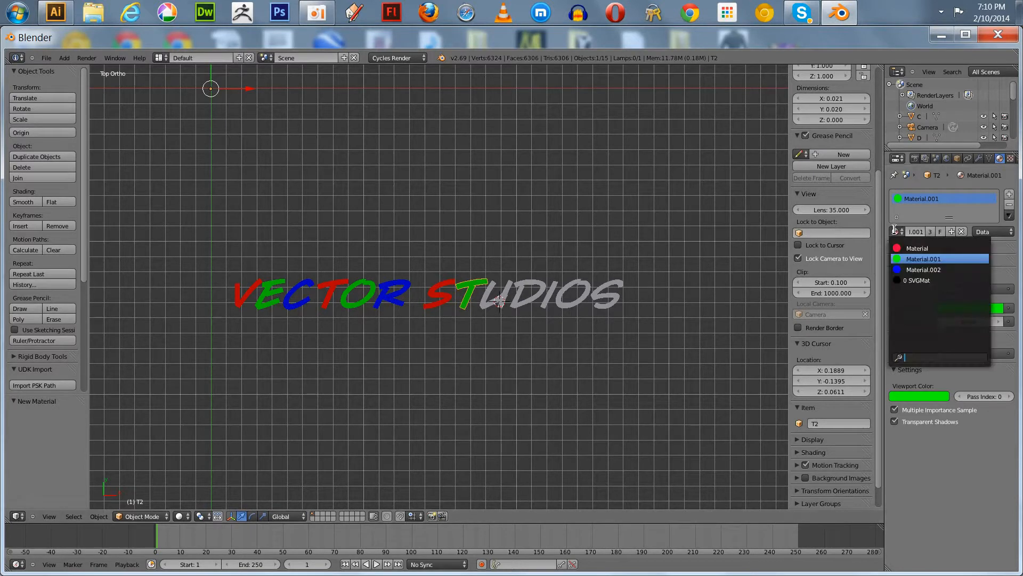
left_click(901, 269)
left_click(489, 302)
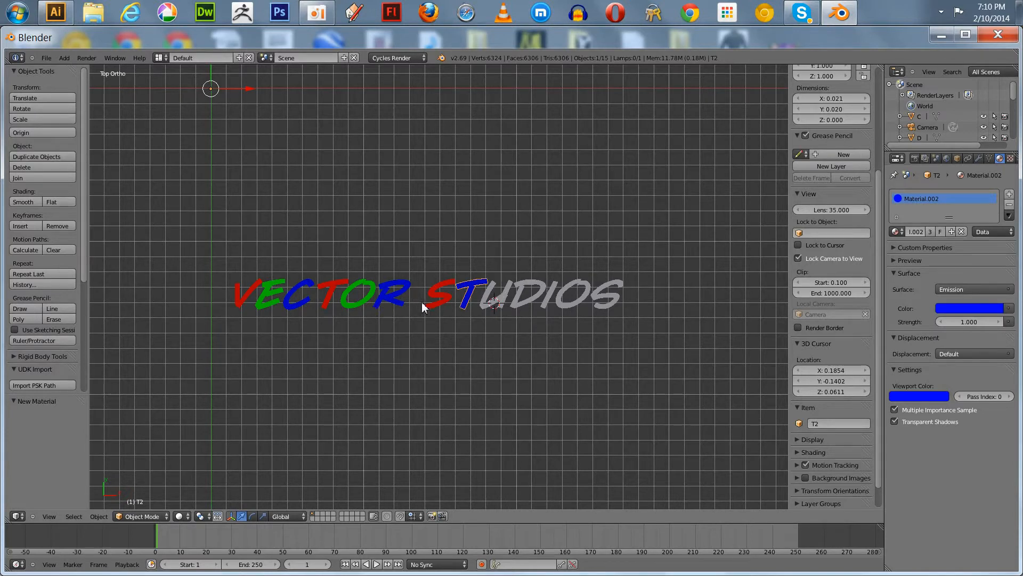
left_click(464, 301)
left_click(896, 231)
left_click(901, 259)
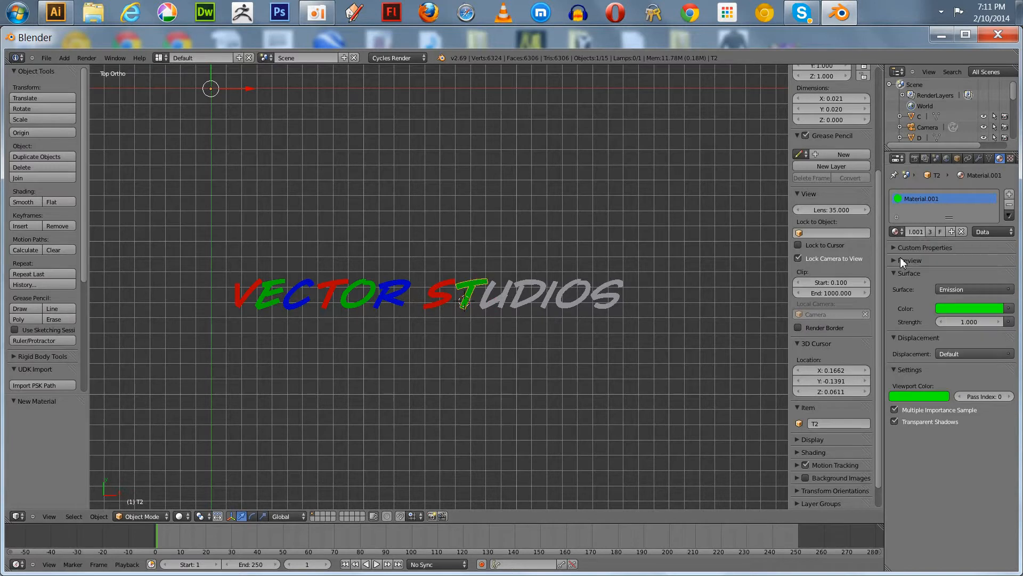
Assign the blue Material.002 to the U in STUDIOS and the red Material to the D.
left_click(499, 299)
right_click(498, 299)
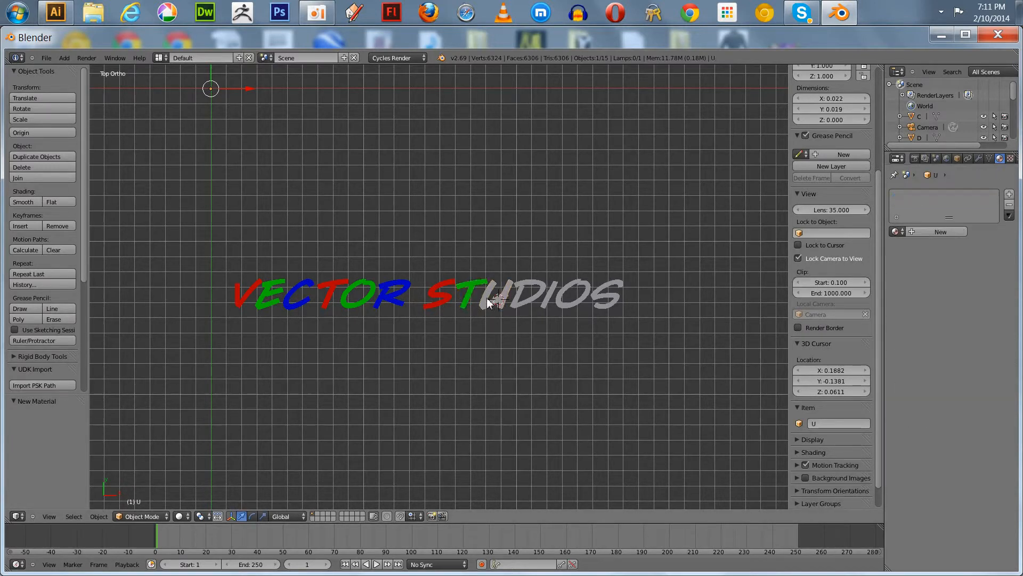
left_click(893, 232)
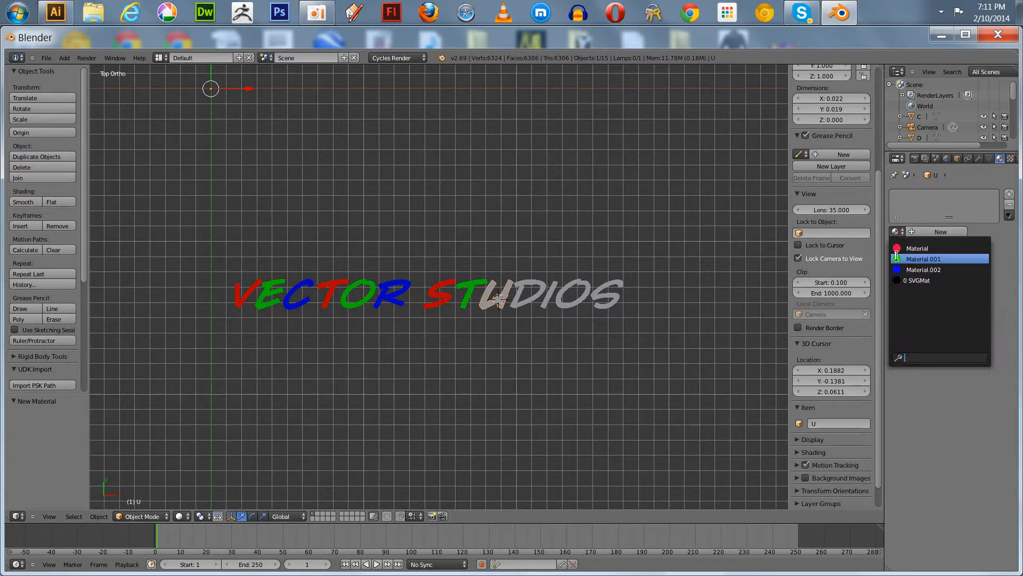
left_click(898, 267)
left_click(520, 296)
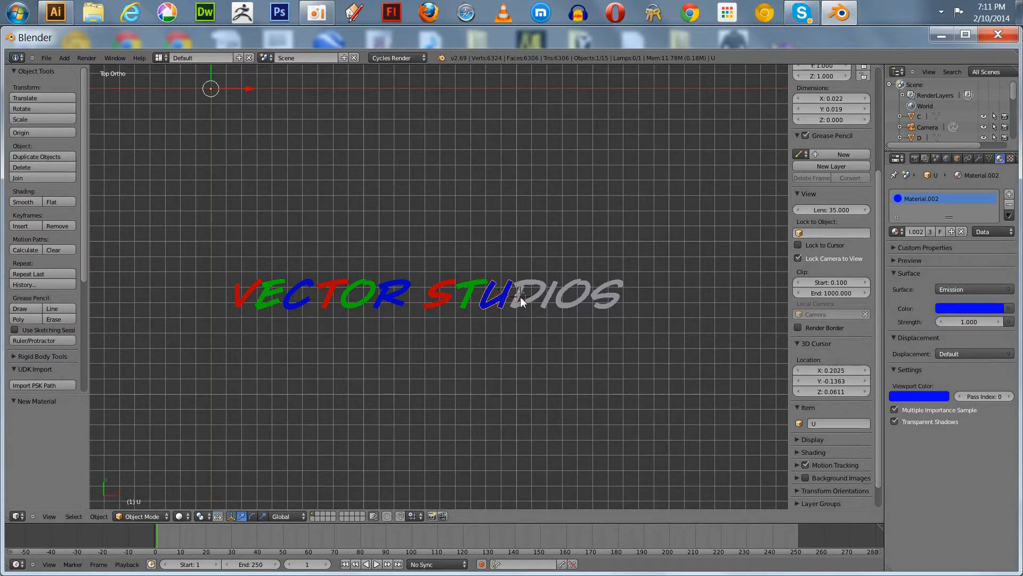
right_click(523, 302)
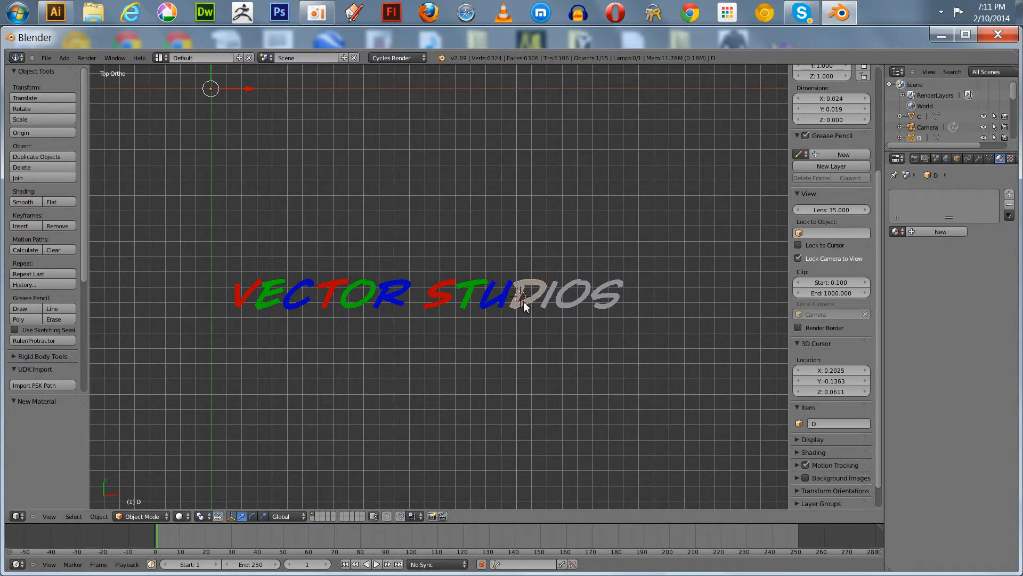
left_click(896, 232)
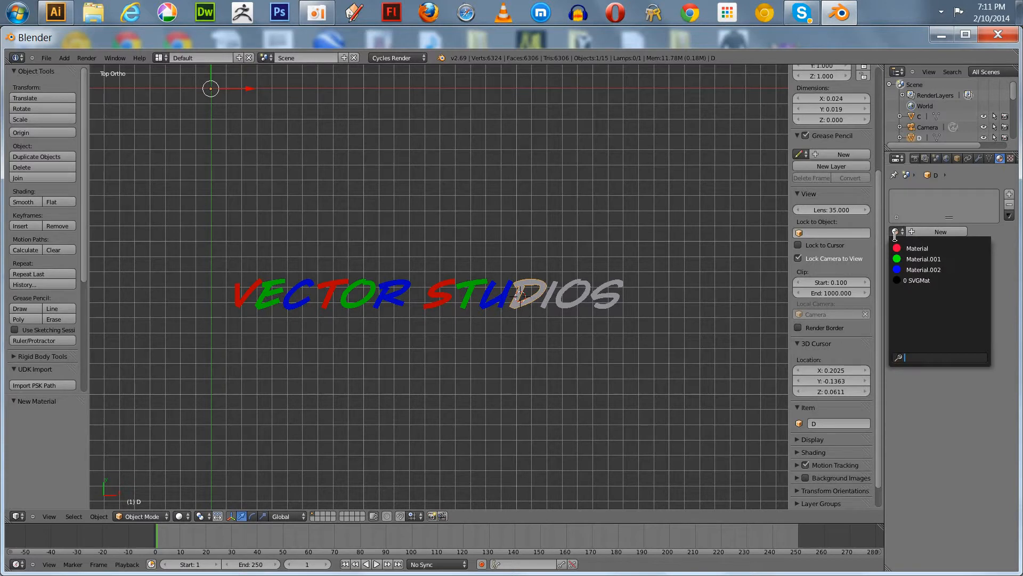
left_click(917, 249)
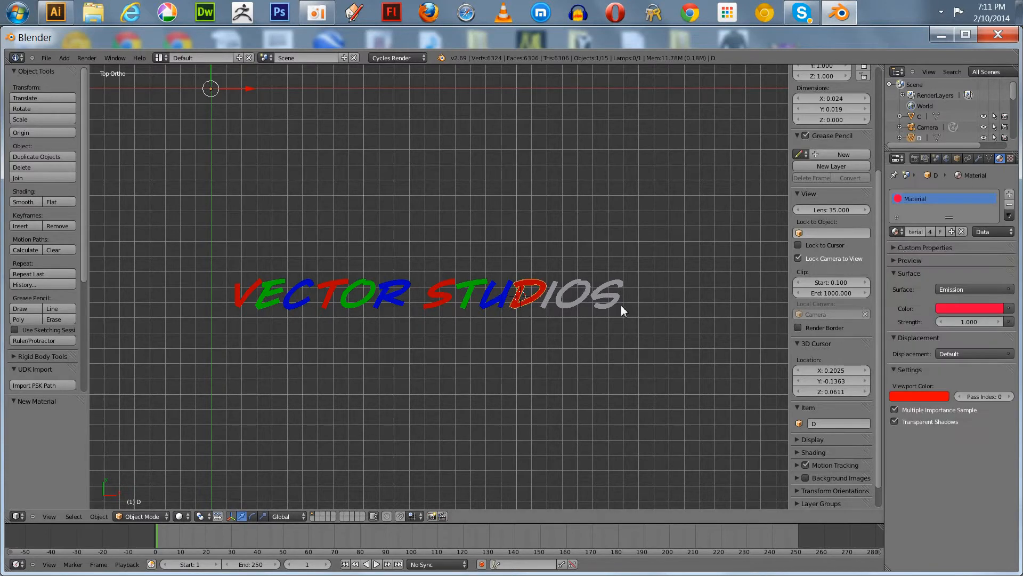
Assign the existing green Material.001 to the I in STUDIOS.
left_click(545, 303)
right_click(544, 303)
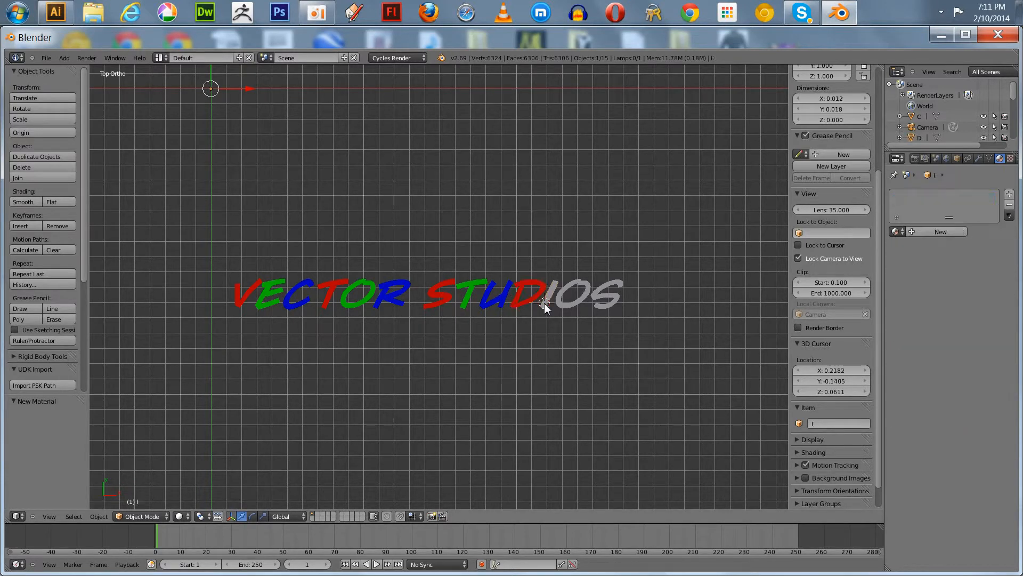
left_click(895, 232)
left_click(903, 258)
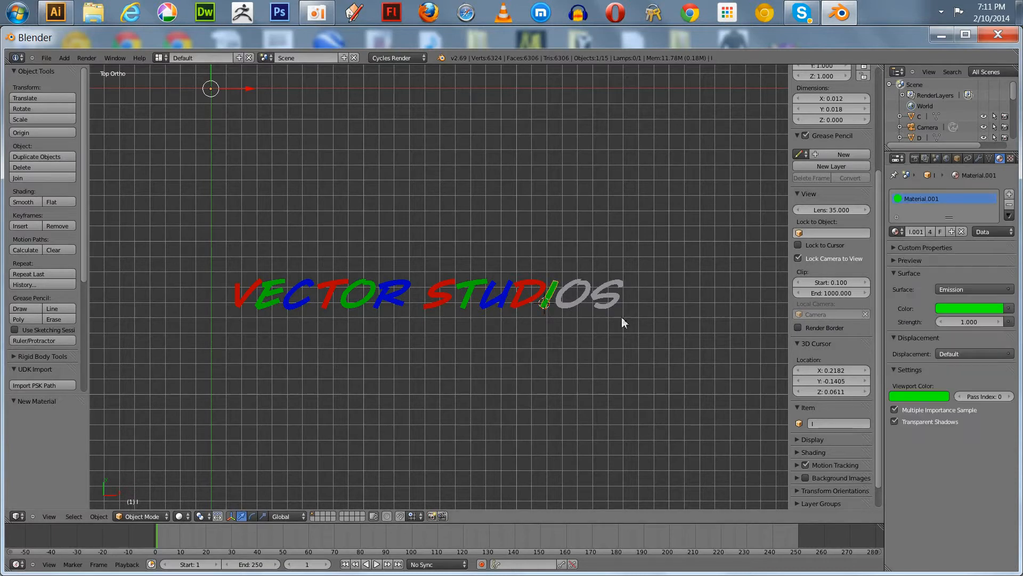
Assign the existing blue Material.002 to the O in STUDIOS.
left_click(574, 298)
right_click(564, 305)
left_click(564, 304)
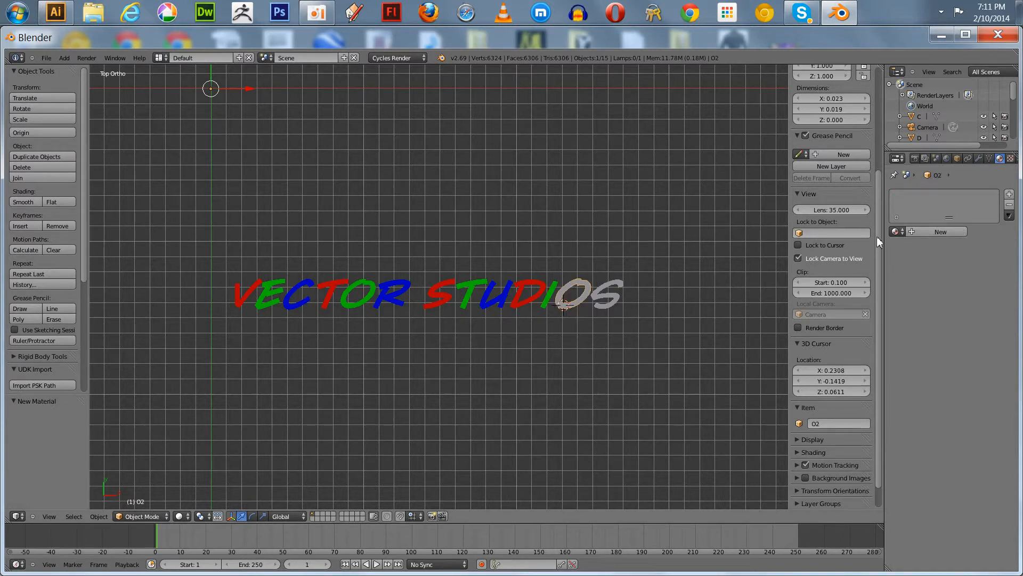
left_click(895, 231)
left_click(928, 265)
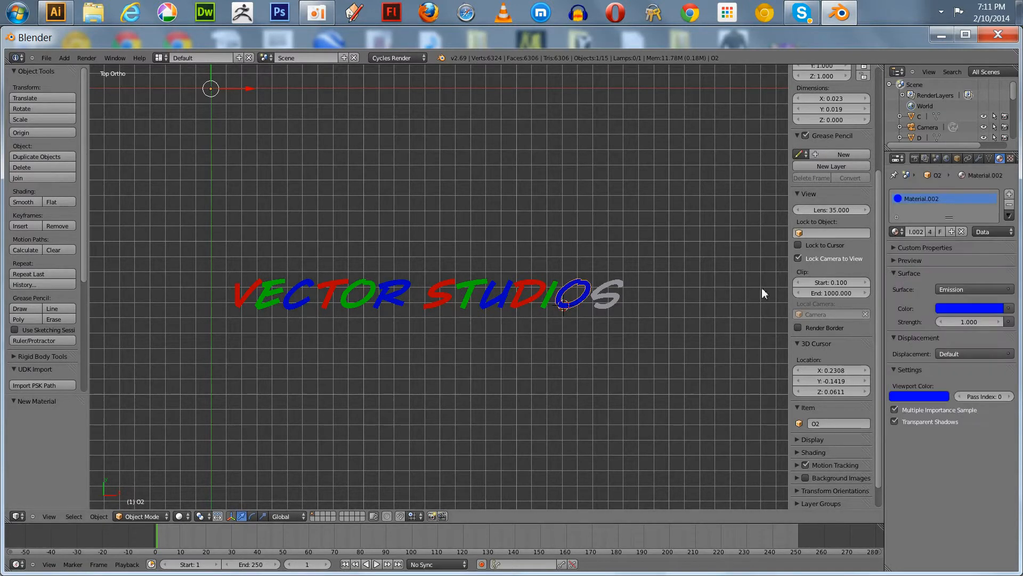
Assign the existing red Material to the final S in STUDIOS.
right_click(597, 296)
left_click(597, 296)
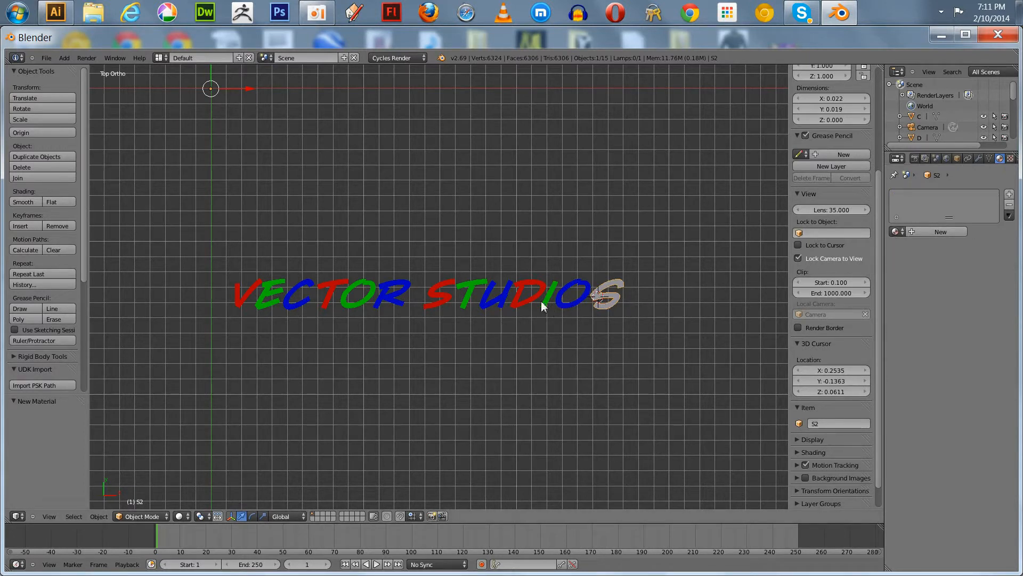
left_click(897, 232)
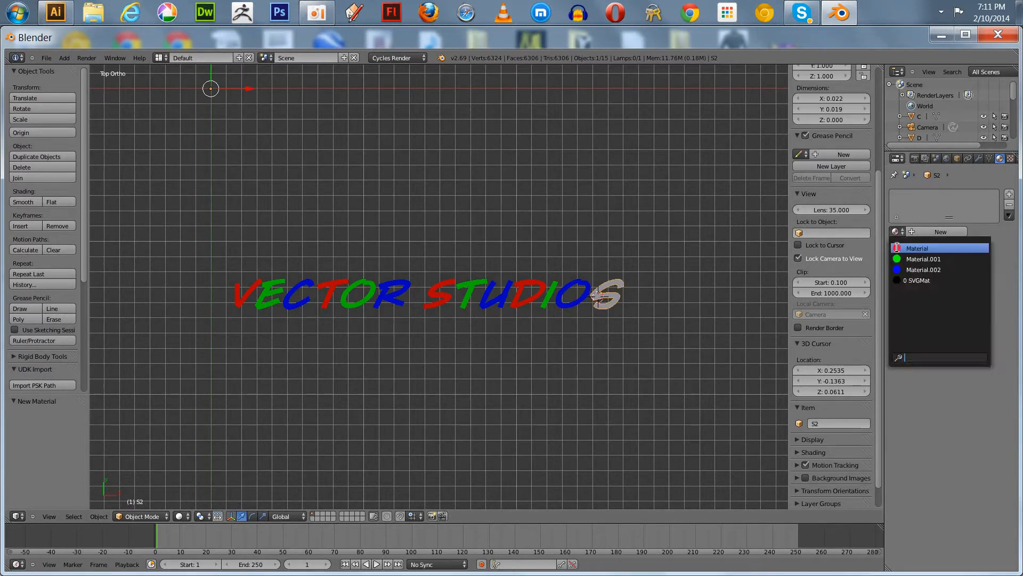
left_click(898, 247)
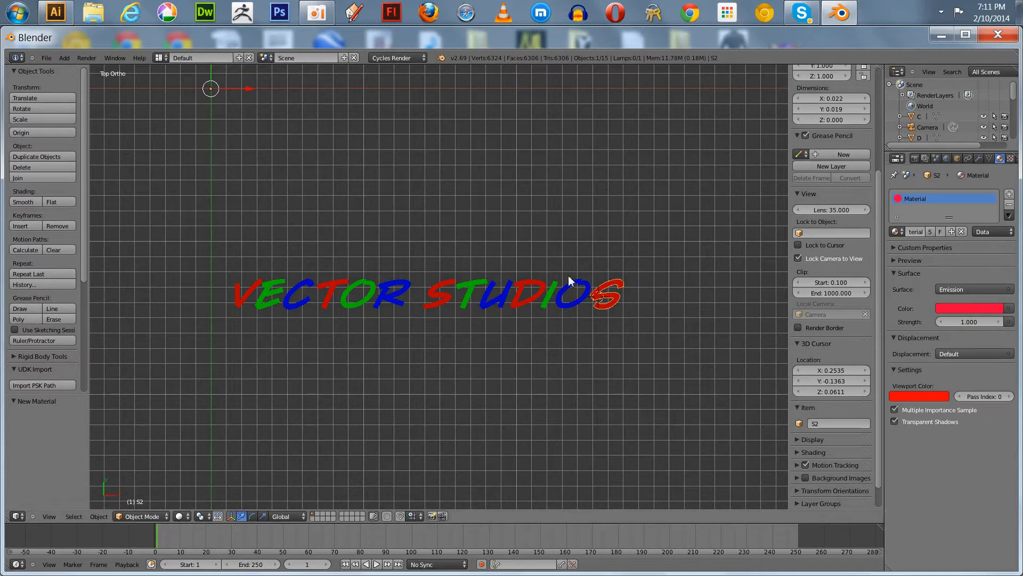
Link the materials of all the red letters: V and the T in VECTOR, plus both S's and the D in STUDIOS.
left_click(660, 240)
right_click(236, 297)
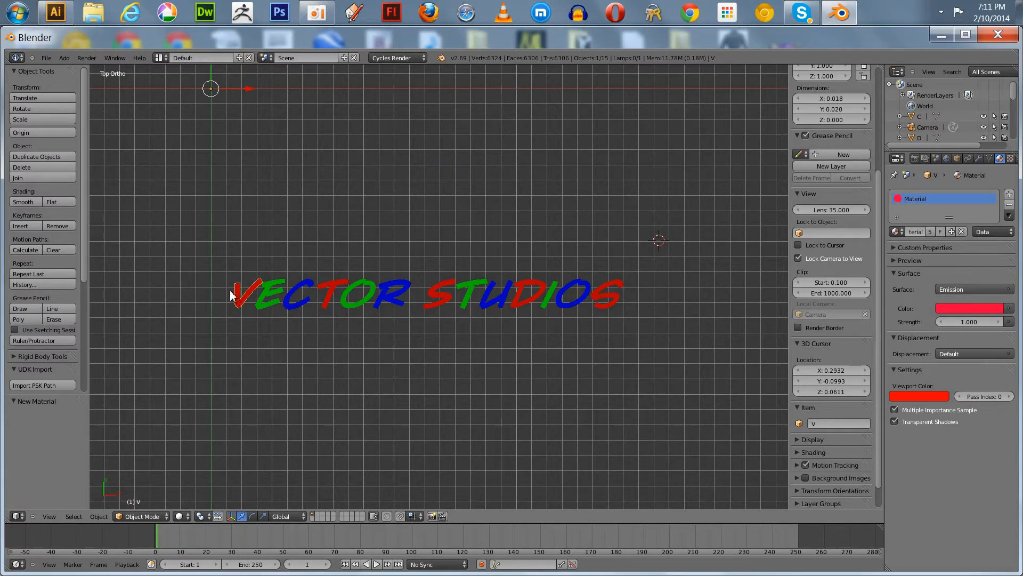
right_click(328, 293, "shift")
right_click(433, 295, "shift")
right_click(519, 298, "shift")
right_click(611, 303, "shift")
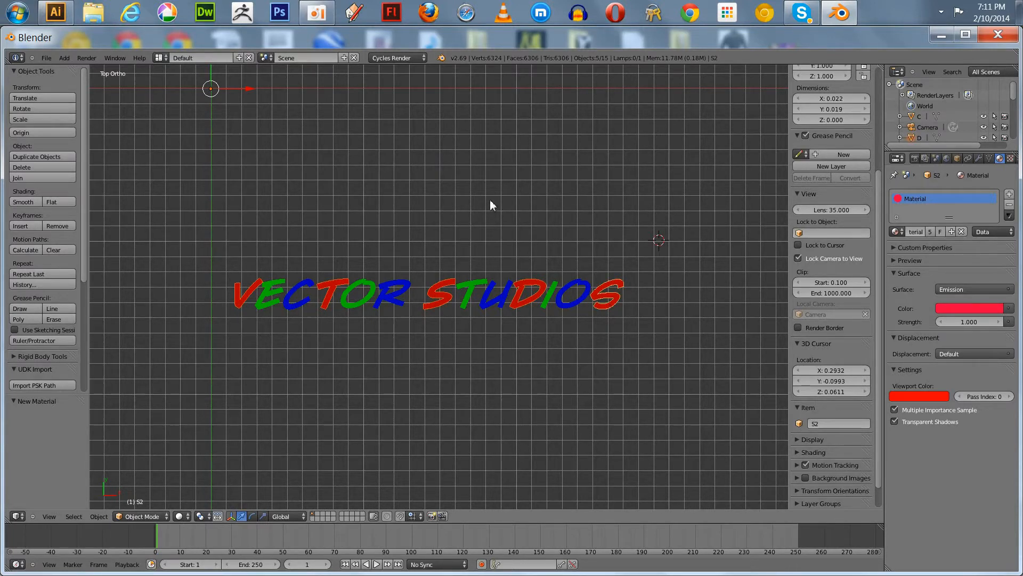
key("ctrl+l")
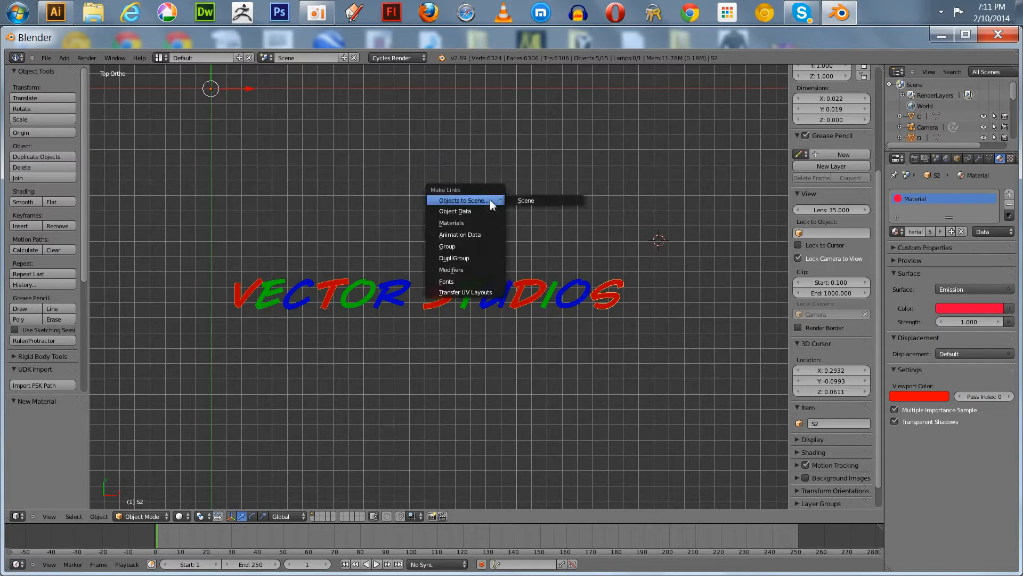
left_click(464, 222)
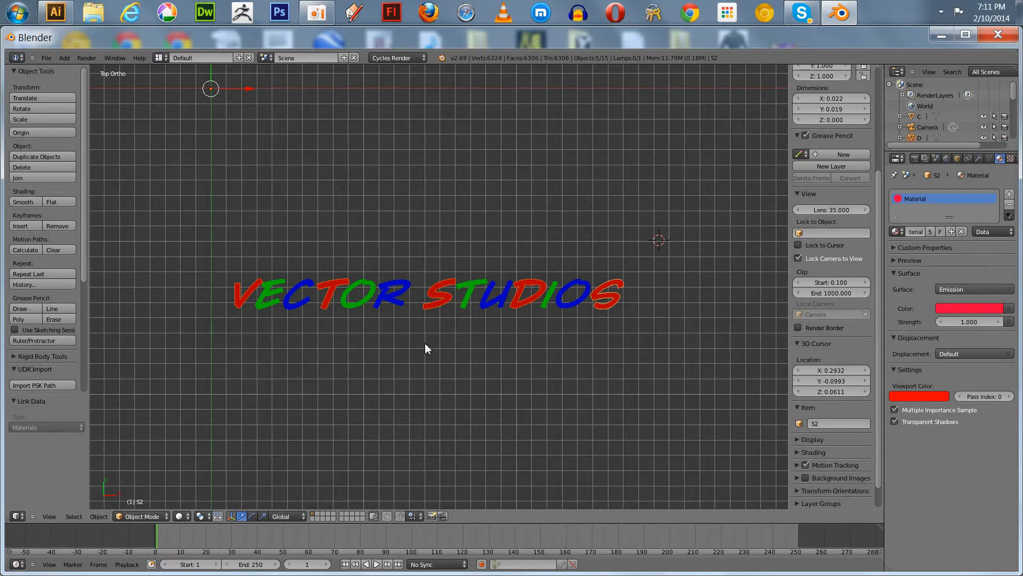
Link the materials of all the green letters: E and O in VECTOR, T and I in STUDIOS.
right_click(263, 305)
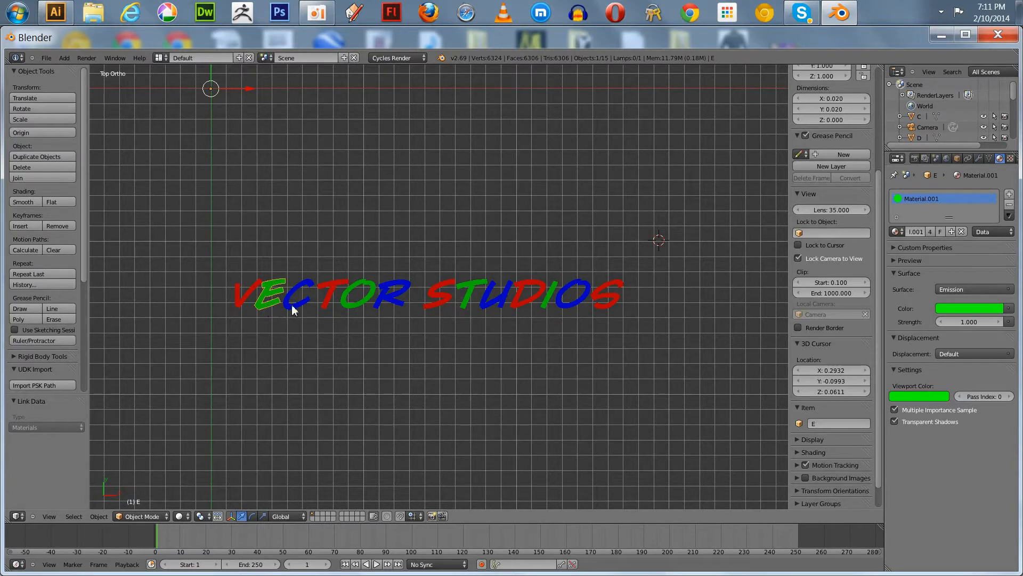
right_click(349, 298, "shift")
right_click(468, 293, "shift")
right_click(544, 293, "shift")
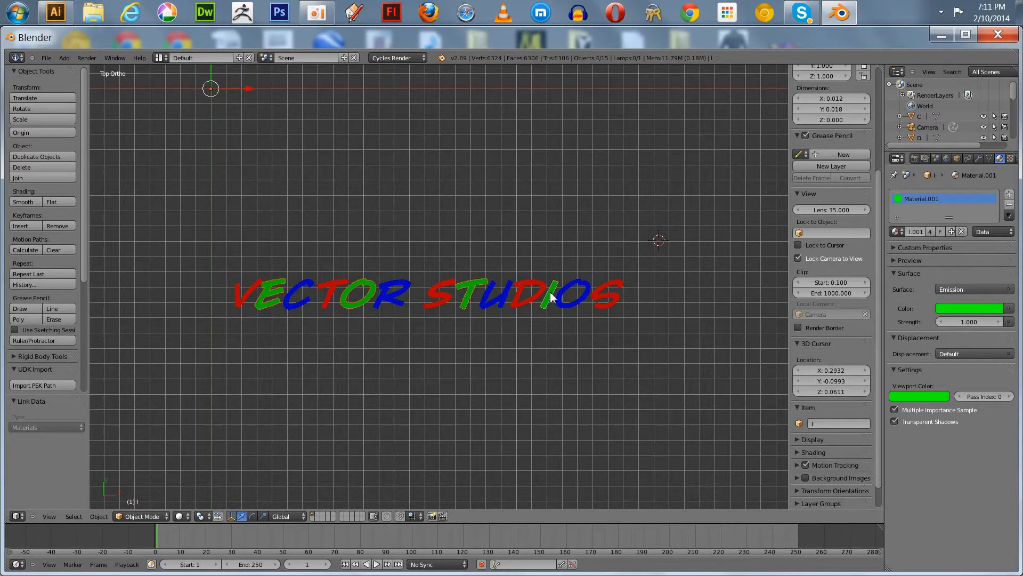
key("ctrl+l")
left_click(417, 243)
Link the materials of all the blue letters: C and R in VECTOR, U and O in STUDIOS.
right_click(298, 304)
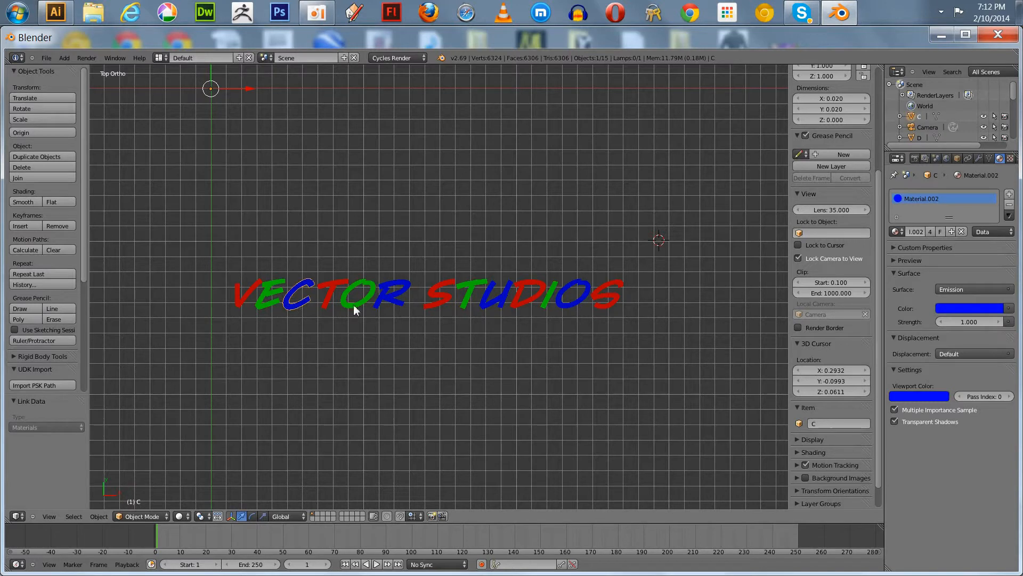
right_click(385, 305, "shift")
right_click(484, 305, "shift")
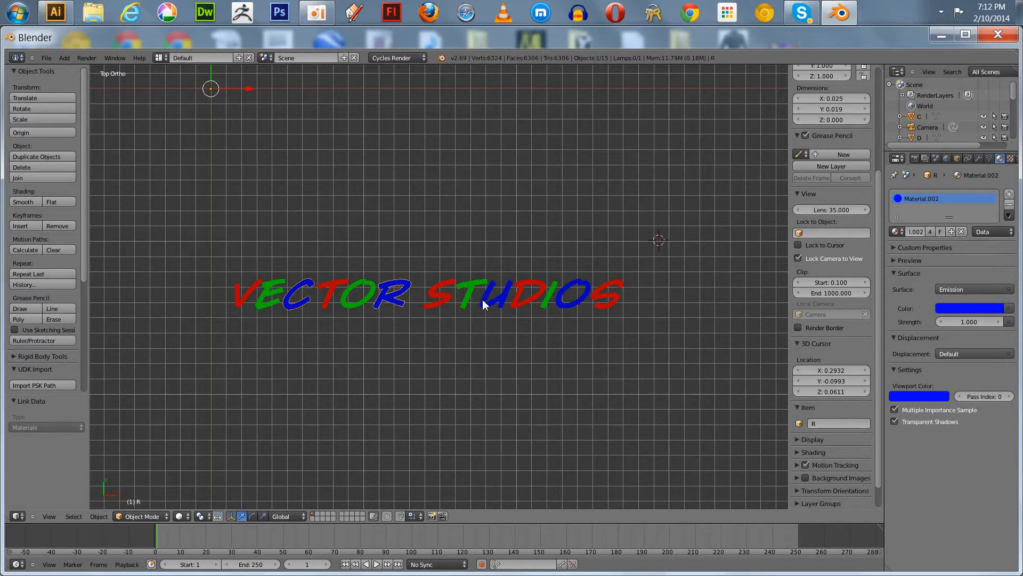
right_click(564, 307, "shift")
key("ctrl+l")
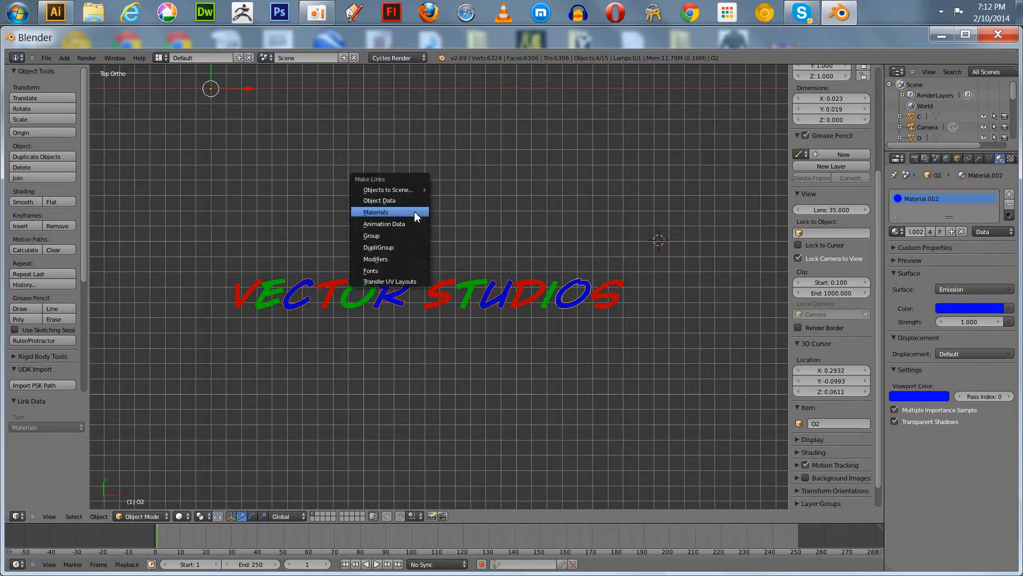
left_click(415, 211)
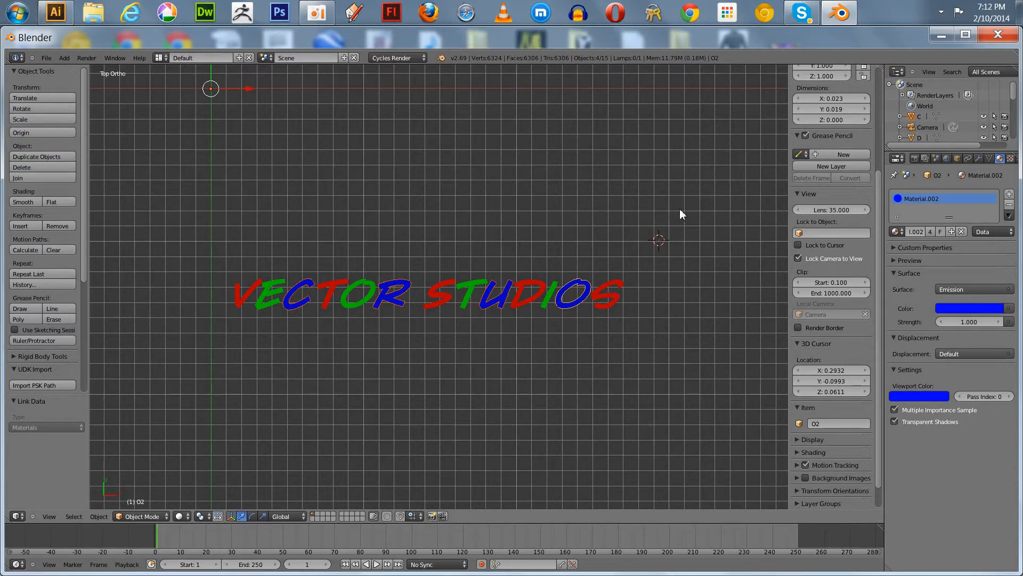
Keyframe the Emission color at frame 1 for the red, green and blue materials, using the letters V, E and C.
right_click(246, 300)
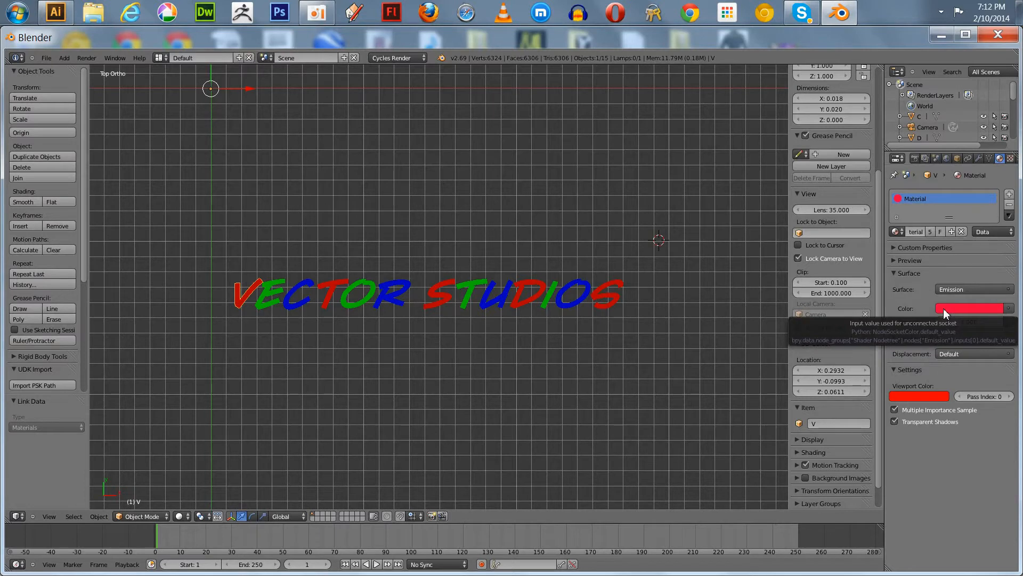
right_click(262, 305)
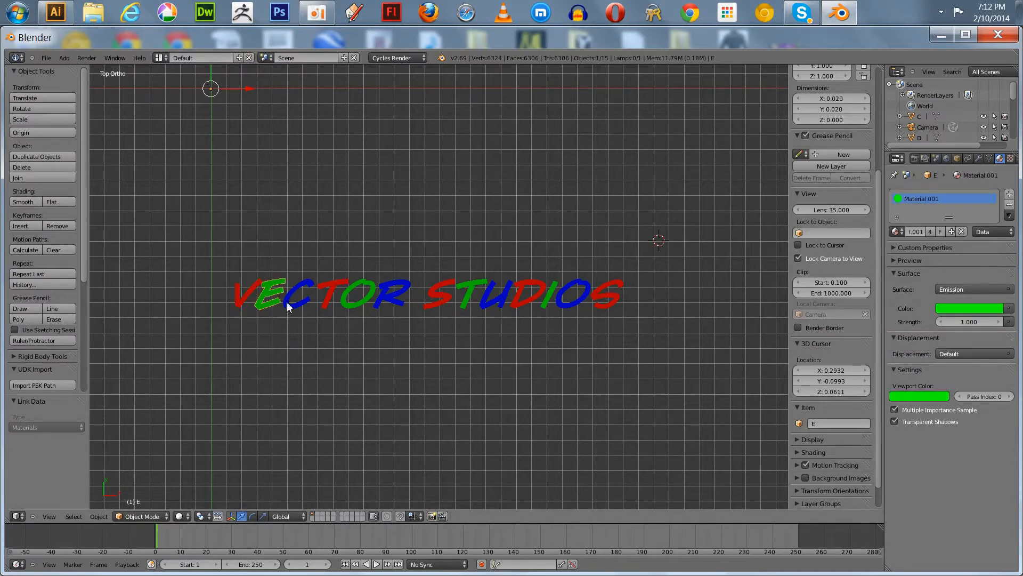
left_click(957, 307)
right_click(299, 303)
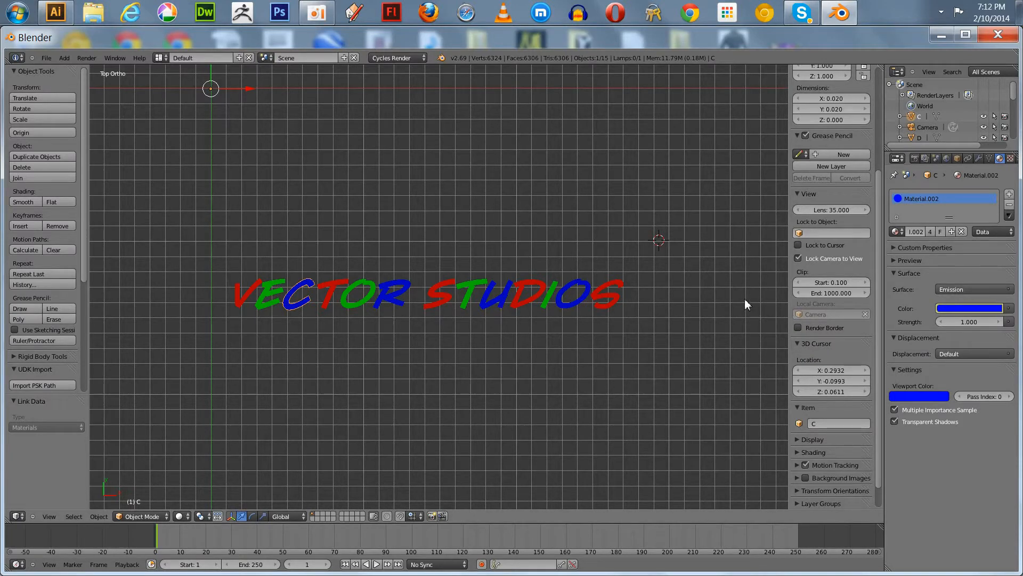
Split the 3D view into two side-by-side areas, show the Node Editor in the second one and select the V.
key("n")
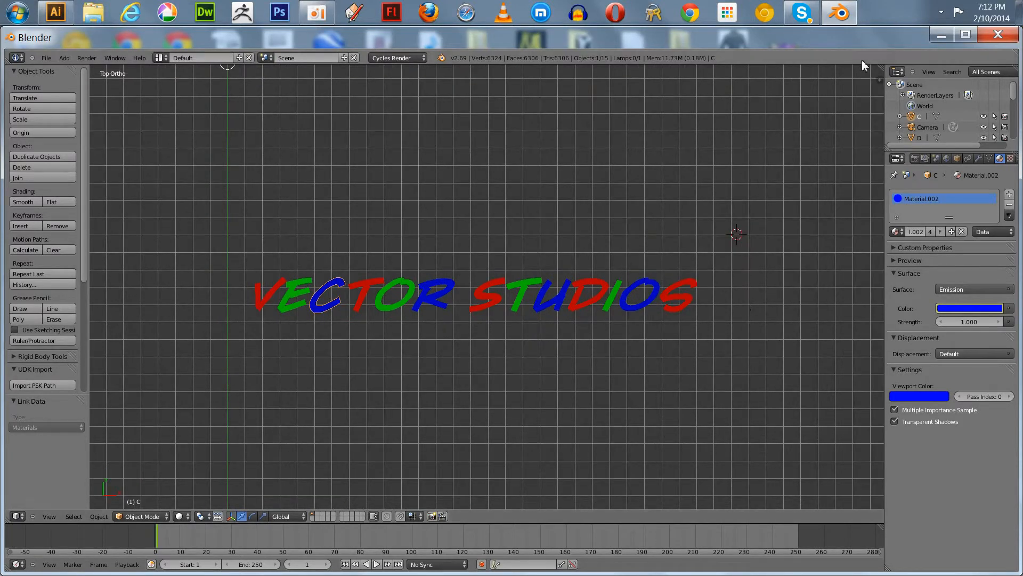
left_click_drag(879, 68, 446, 203)
left_click(453, 515)
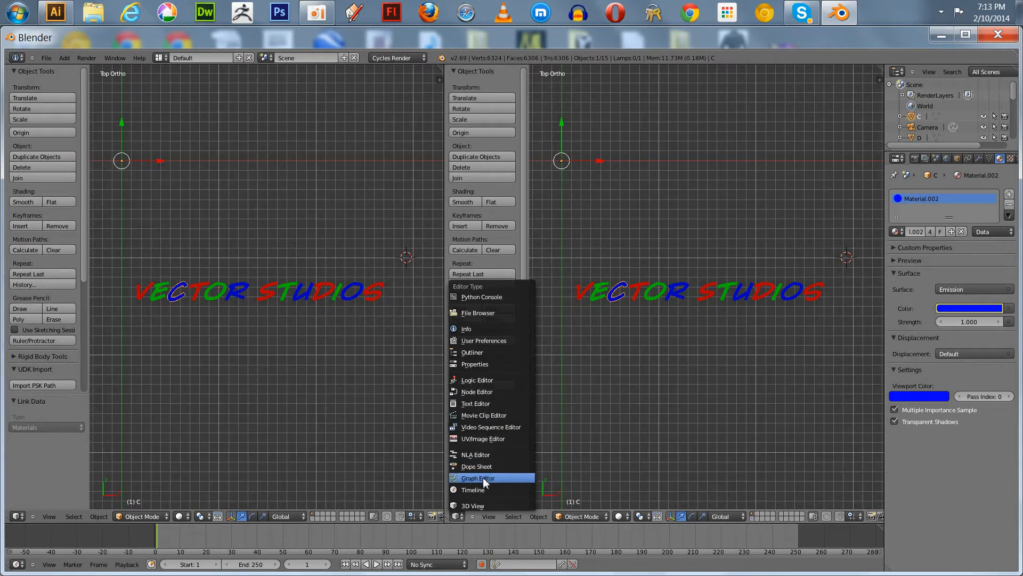
left_click(479, 391)
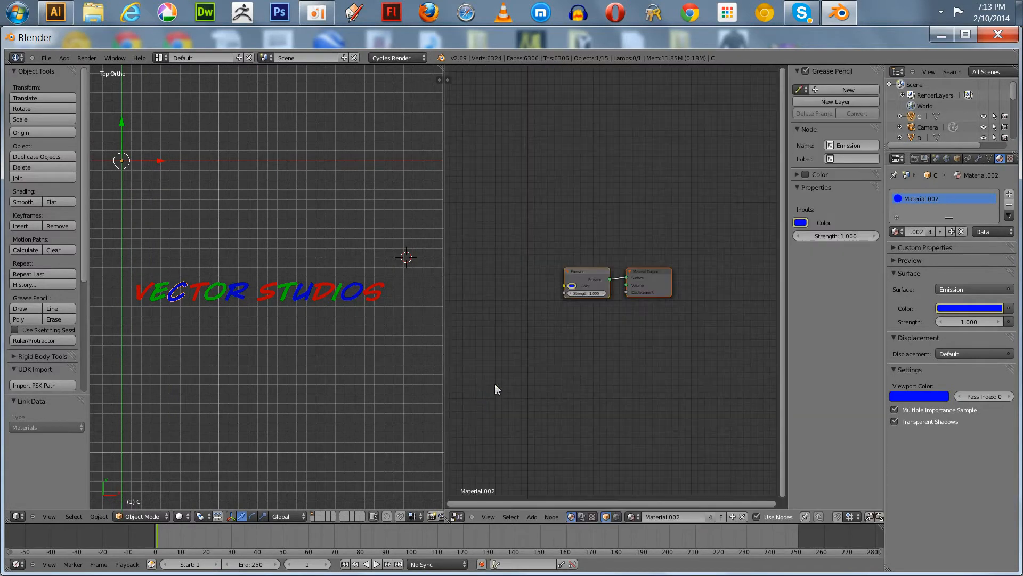
left_click(140, 293)
right_click(141, 294)
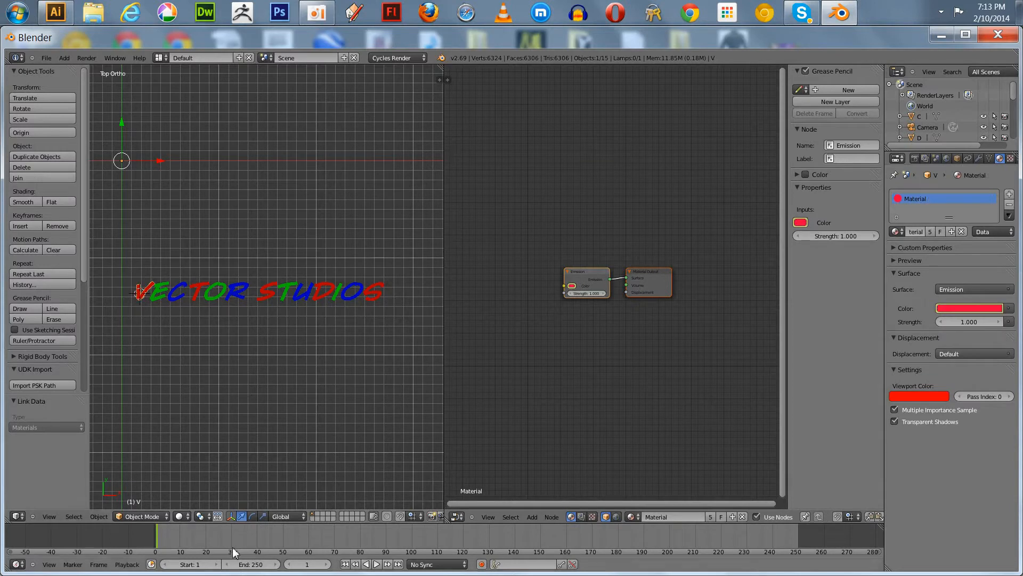
Set the animation's end frame to 90 and the frame rate to 30 fps.
left_click(243, 564)
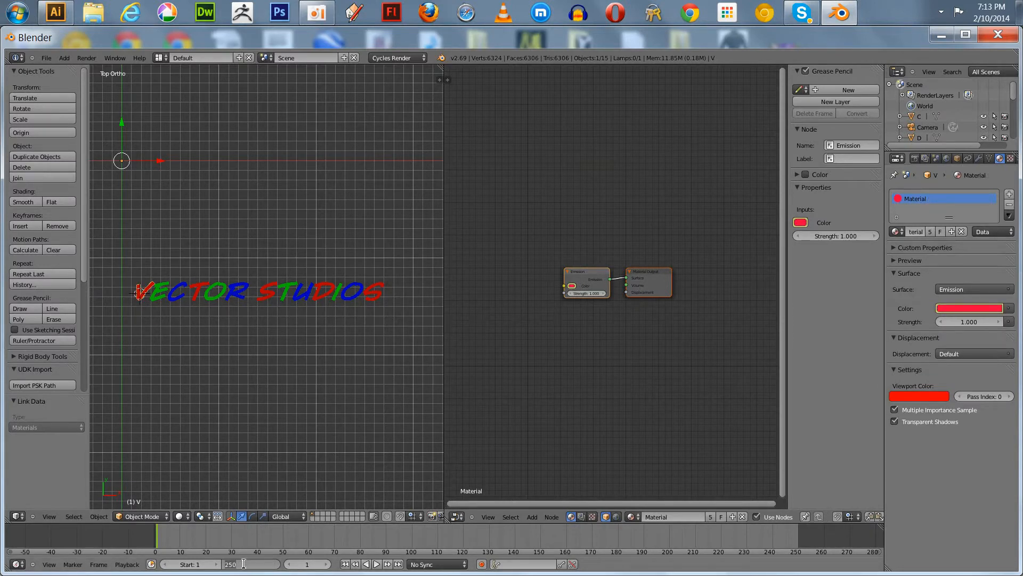
type("90")
key("Return")
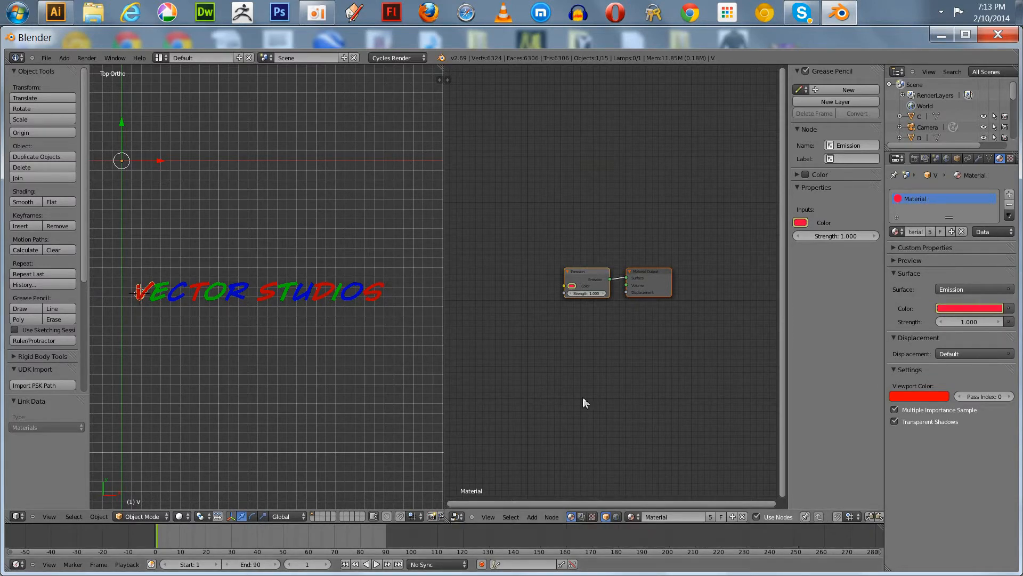
left_click(914, 159)
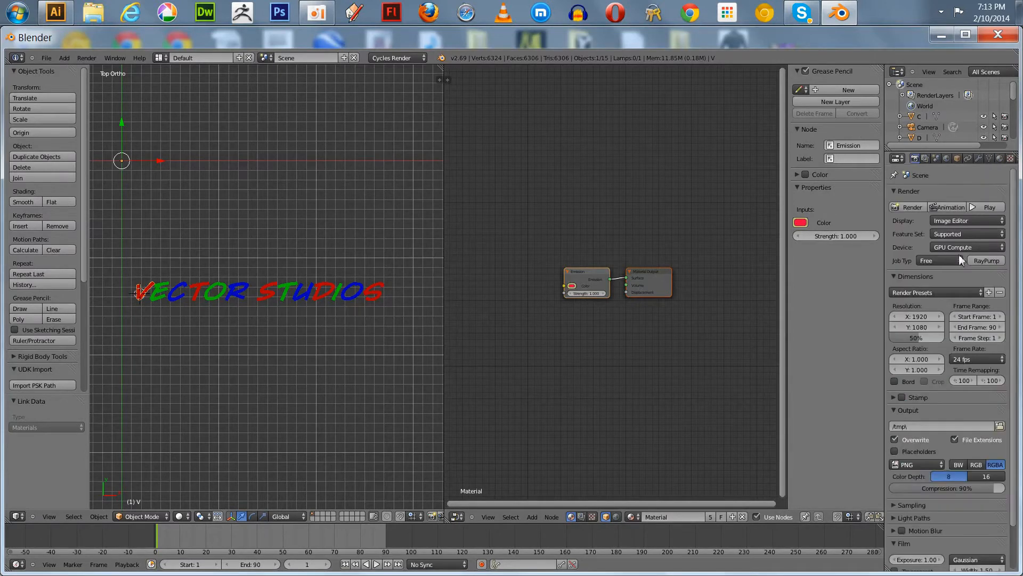
left_click(958, 360)
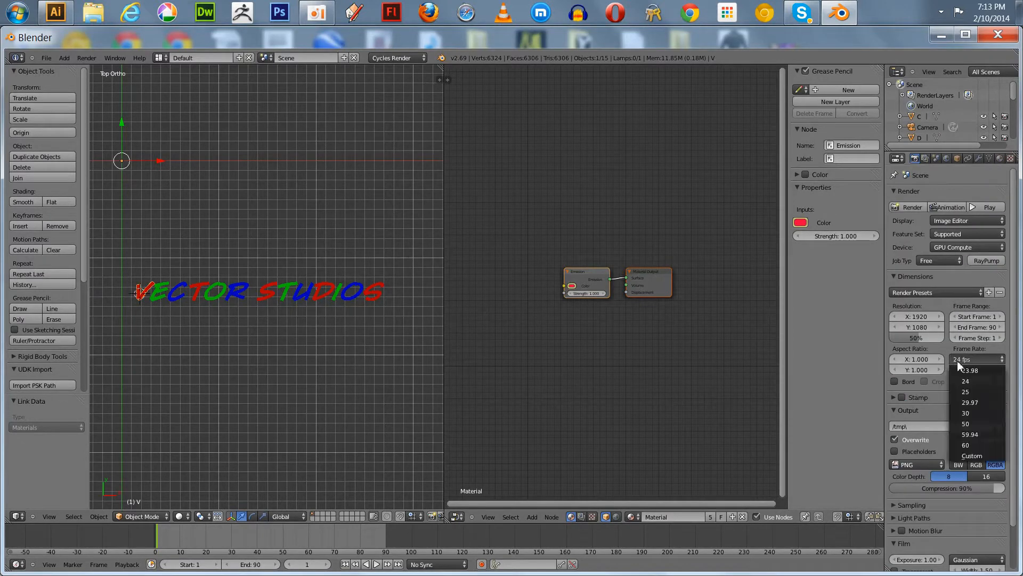
left_click(970, 413)
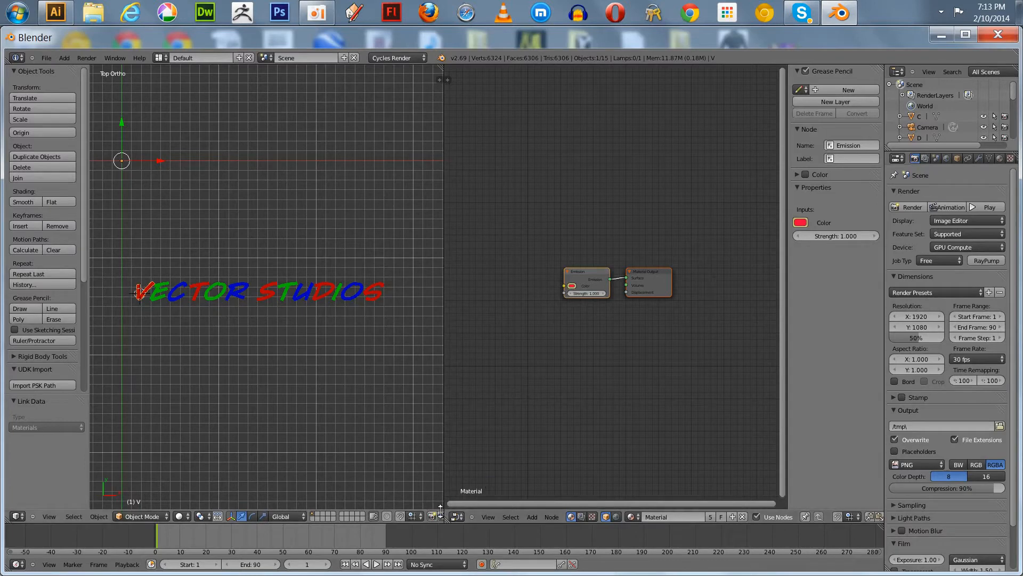
Replace the Node Editor with the Graph Editor and expand the V's Material and Shader Nodetree to list its color channels.
left_click(458, 517)
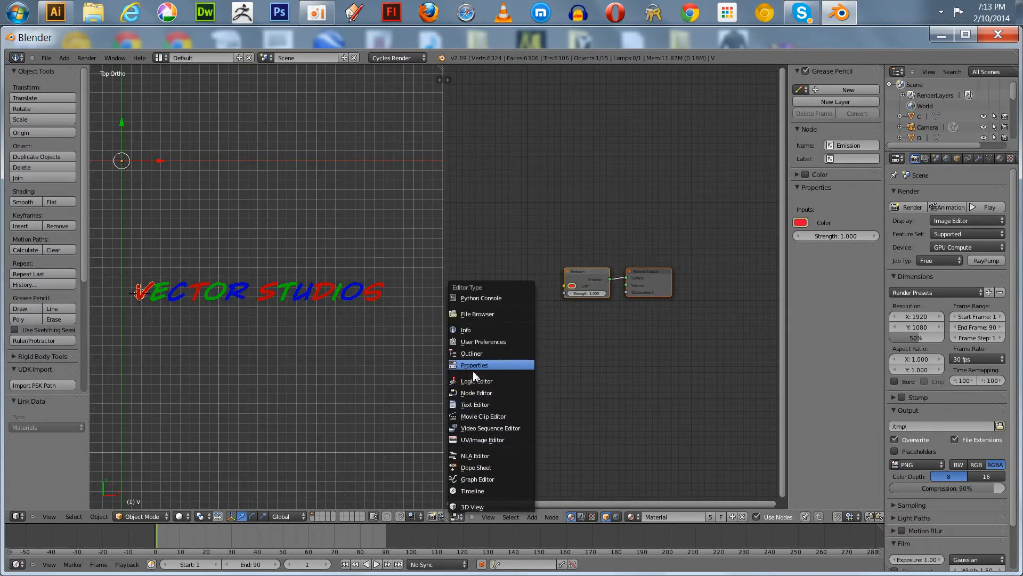
left_click(472, 479)
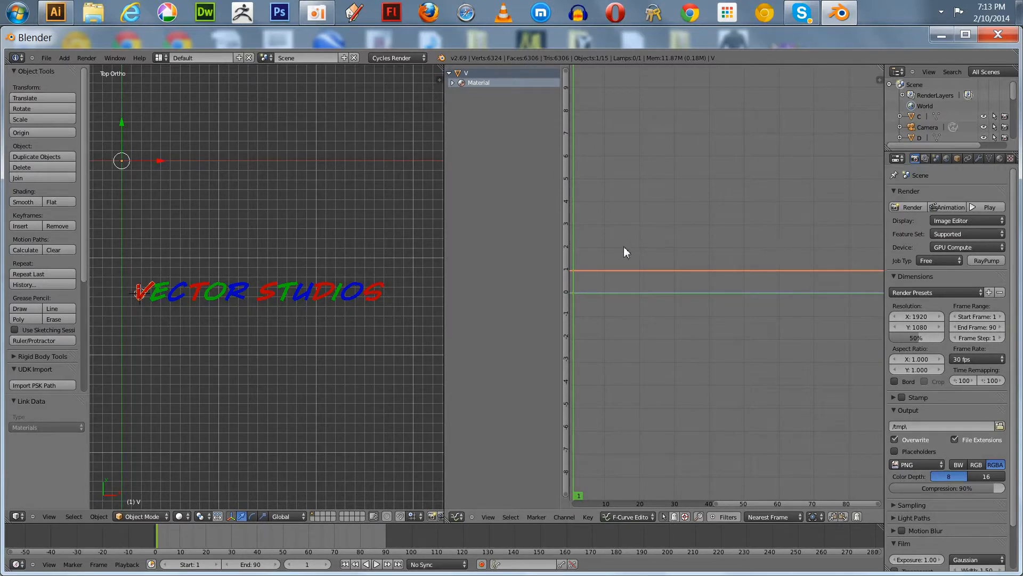
left_click(452, 82)
left_click(457, 92)
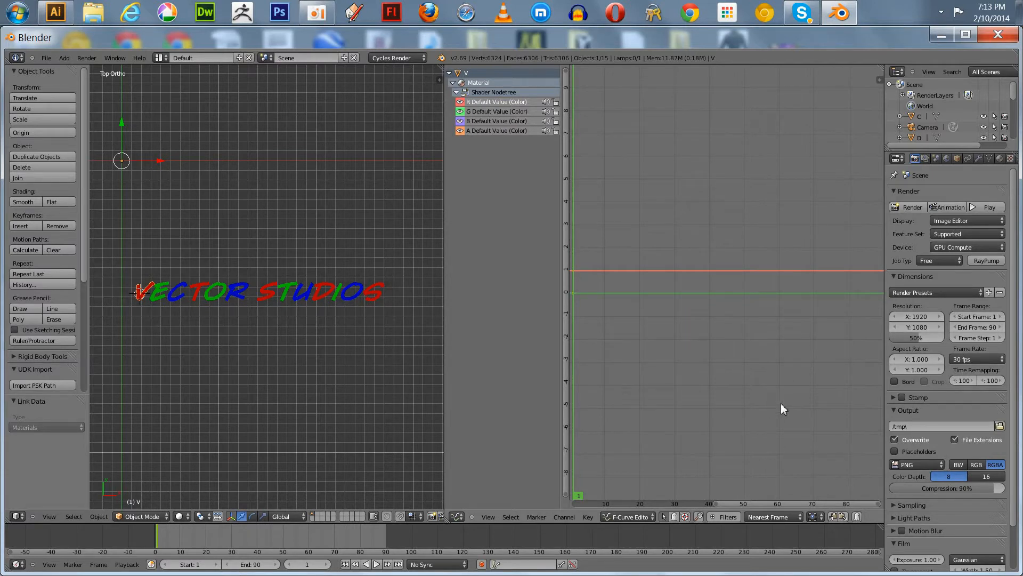
Add a Built-In Function modifier to the R Default Value (Color) curve of the V's material.
key("n")
left_click(808, 311)
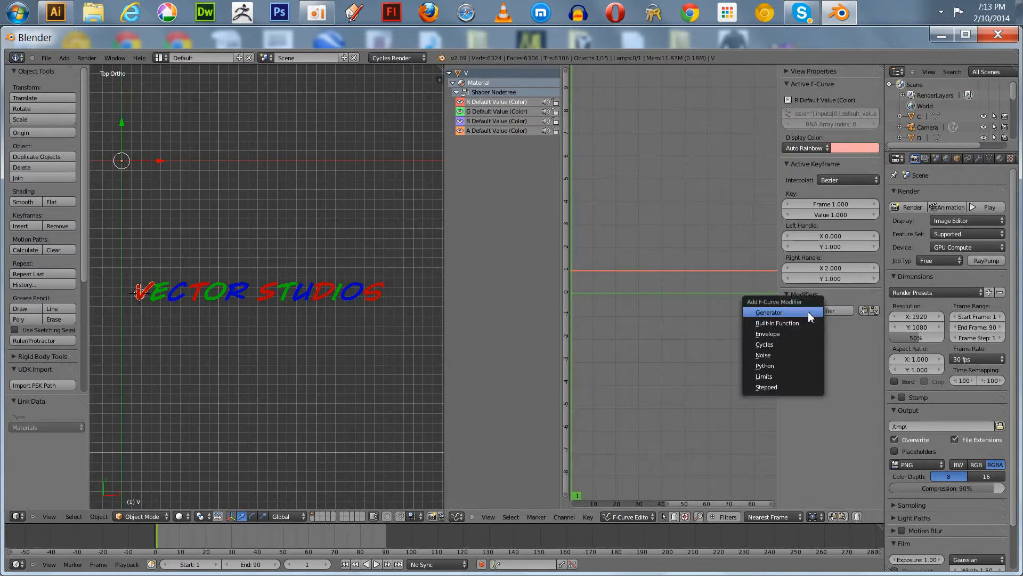
left_click(788, 322)
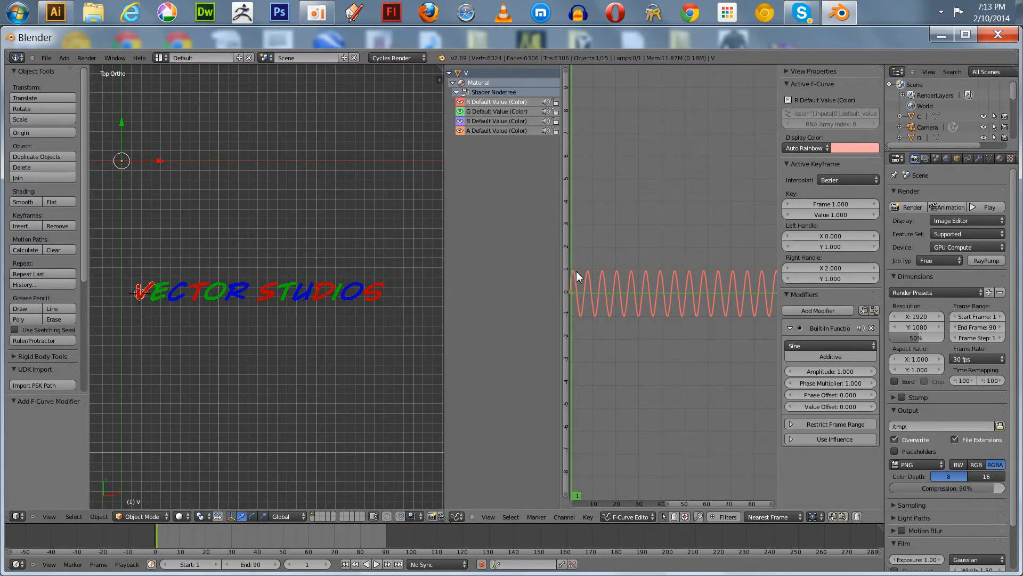
Raise the Value Offset of the red channel's sine modifier to 0.900.
left_click(792, 405)
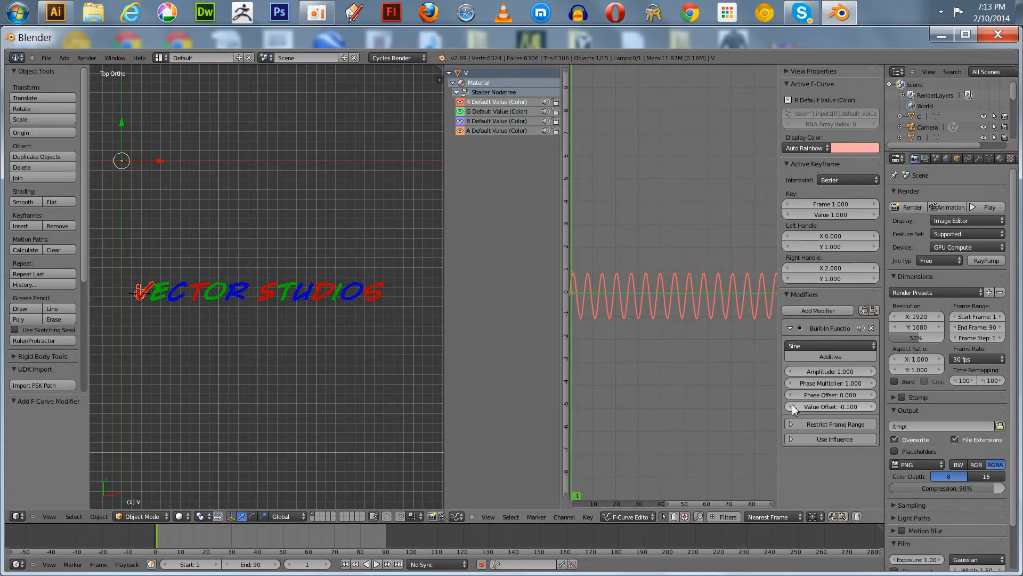
left_click(873, 404)
left_click(873, 405)
left_click(873, 404)
left_click(873, 405)
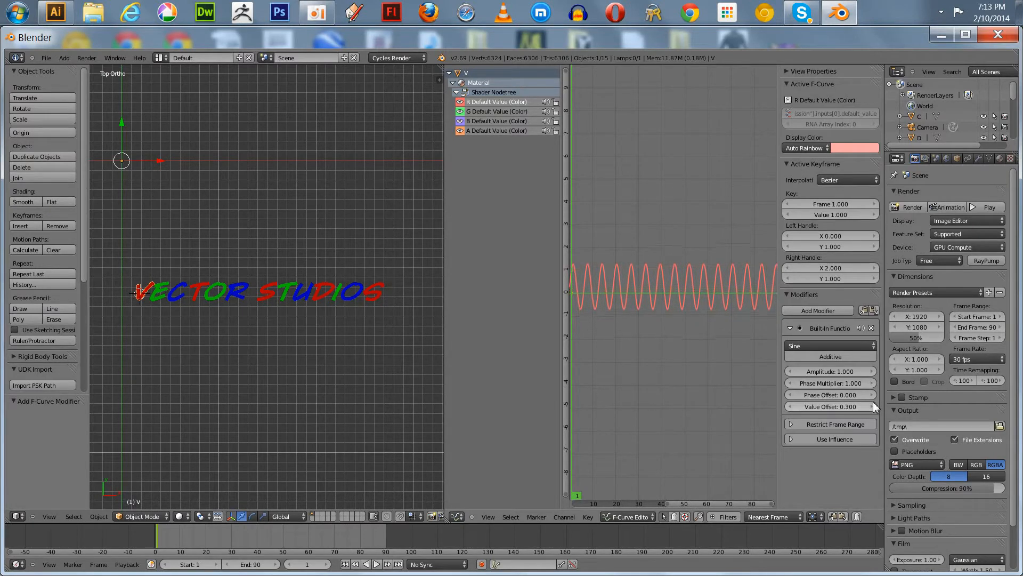
left_click(873, 405)
left_click(873, 405)
left_click(873, 405)
left_click(873, 406)
left_click(873, 405)
left_click(873, 405)
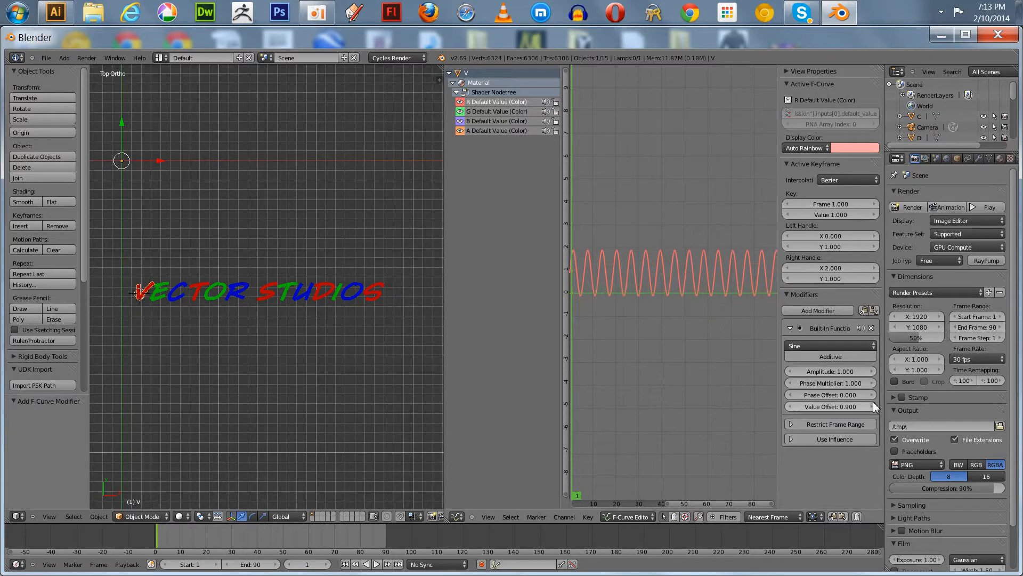
Set the V red channel's Value Offset to 1.000 and check the curves of the other red letters.
left_click(873, 406)
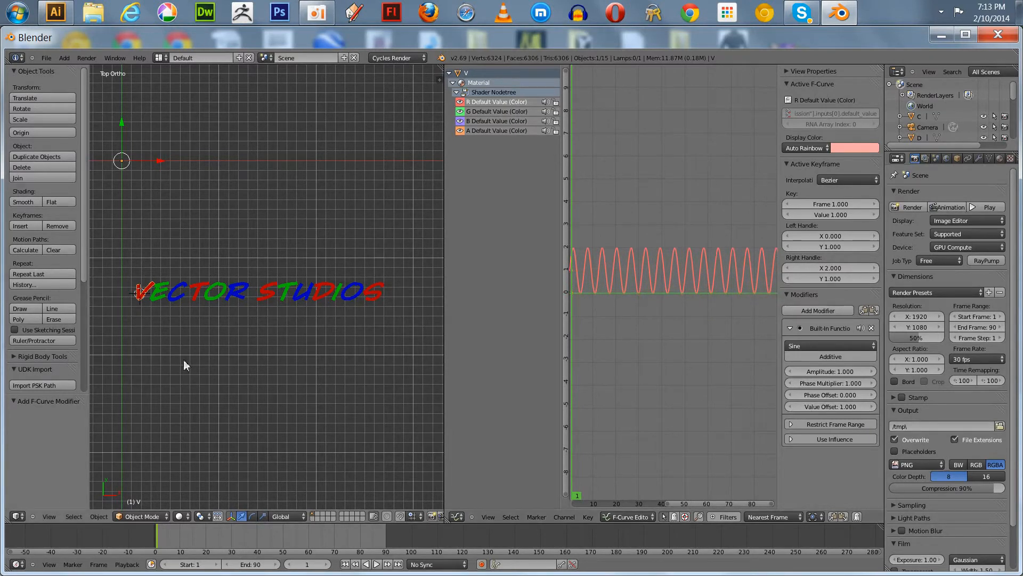
right_click(200, 294)
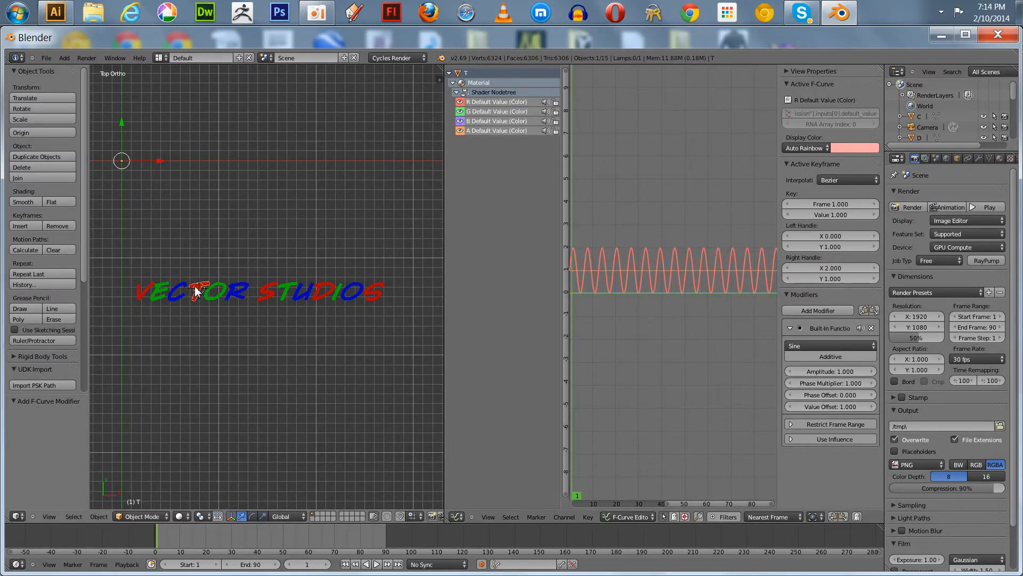
left_click(265, 284)
right_click(265, 284)
right_click(326, 283)
right_click(340, 289)
right_click(374, 291)
left_click(302, 332)
Add a Built-In Function modifier to the G Default Value (Color) curve of the E's material.
right_click(157, 297)
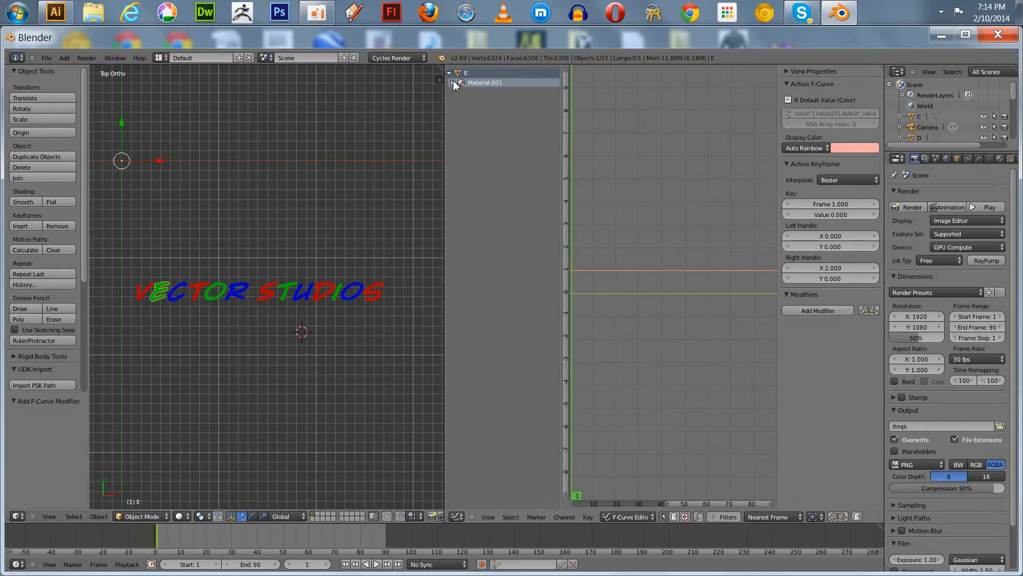
left_click(454, 83)
left_click(454, 92)
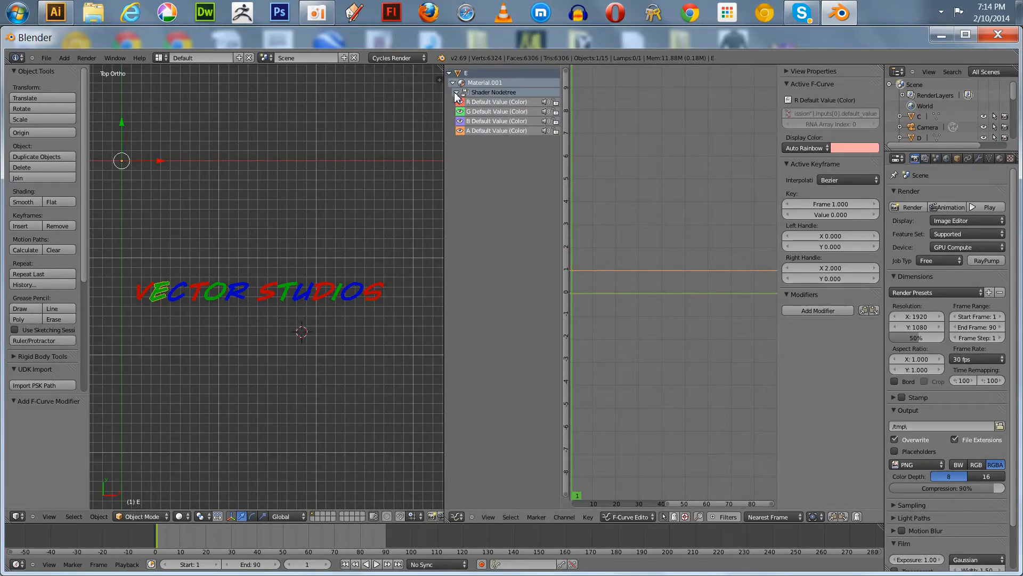
left_click(488, 112)
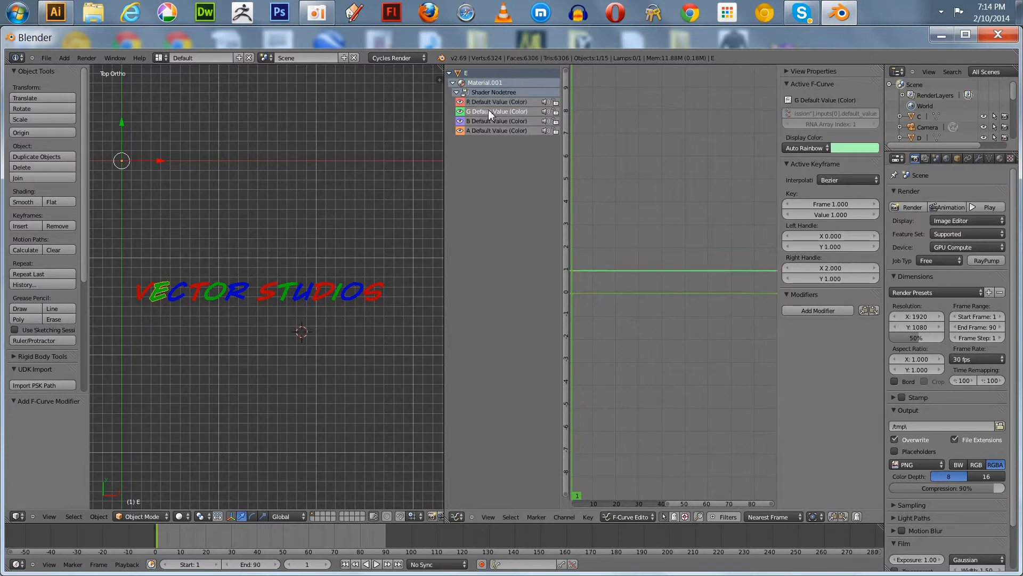
left_click(806, 309)
left_click(772, 310)
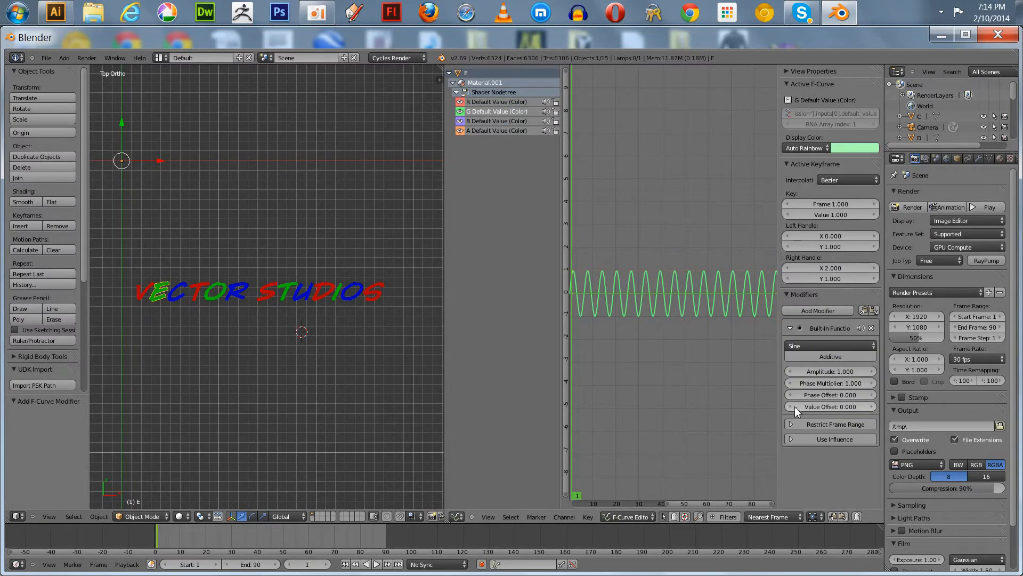
Raise the Value Offset of the E green channel's sine modifier to 1.000.
left_click(869, 405)
double_click(869, 405)
left_click(869, 405)
left_click(869, 405)
left_click(869, 406)
left_click(869, 405)
left_click(869, 405)
left_click(869, 405)
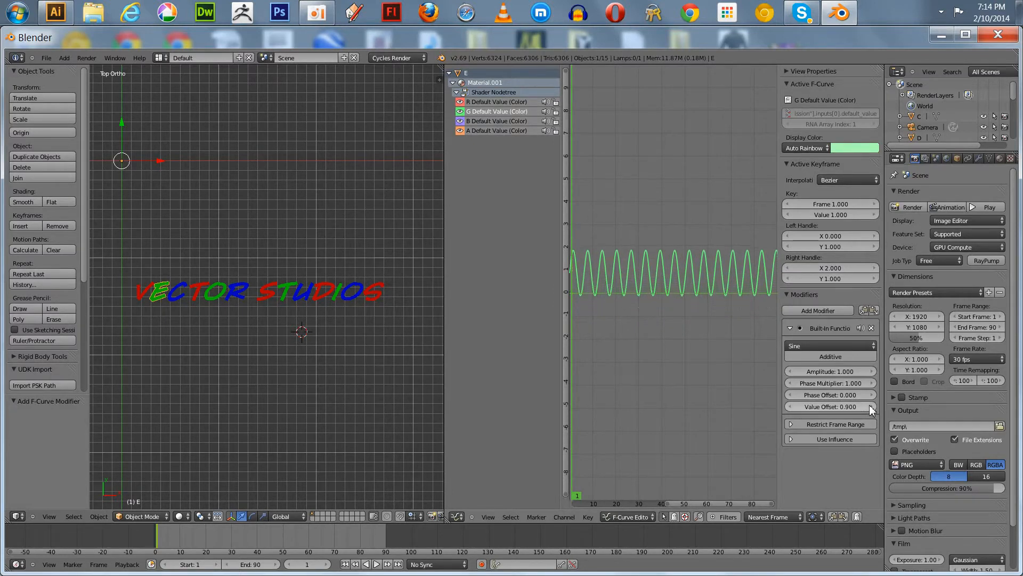
left_click(869, 405)
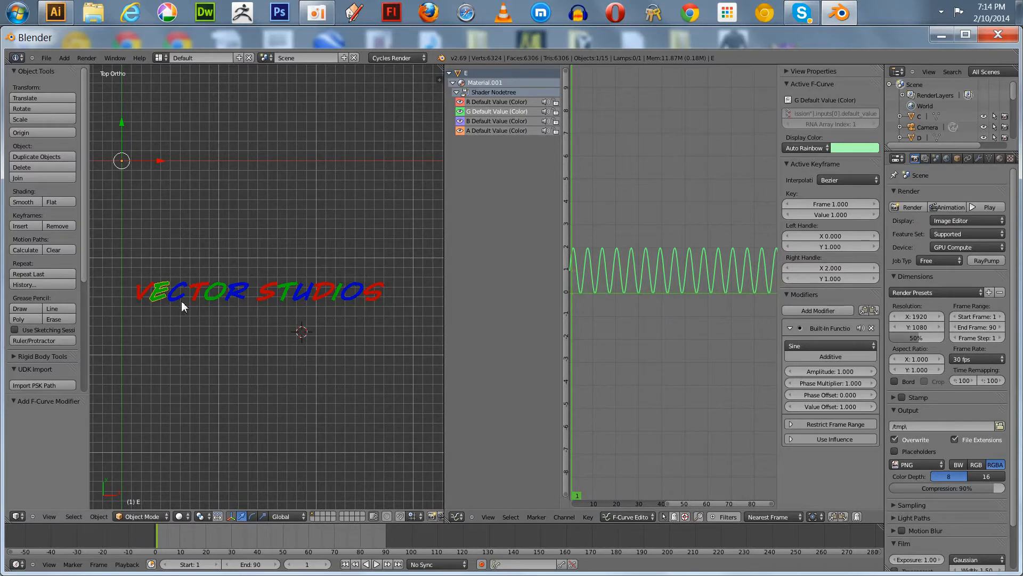
Check the color curves of the other green letters, including the first O and the I.
left_click(213, 292)
right_click(213, 293)
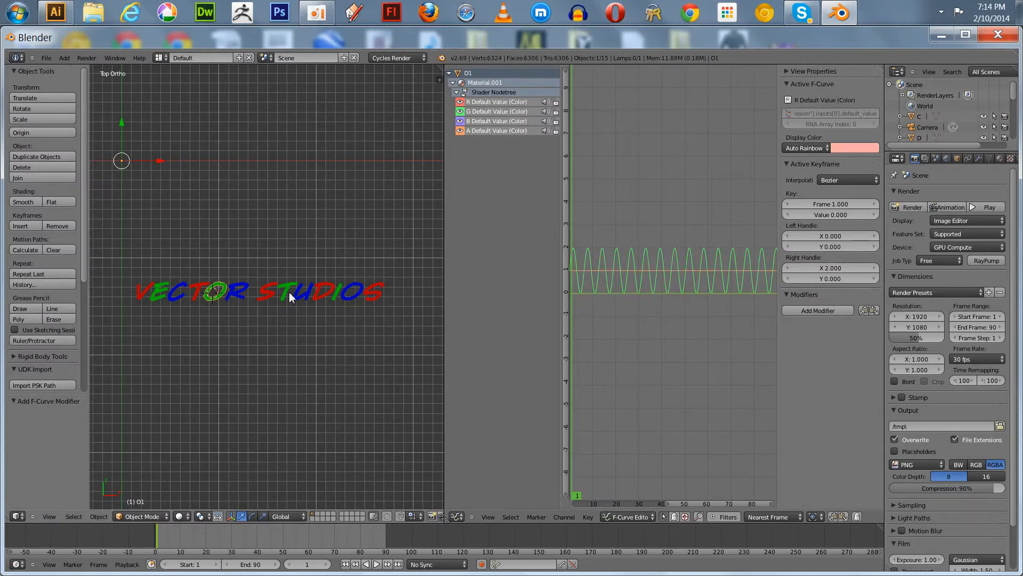
right_click(333, 299)
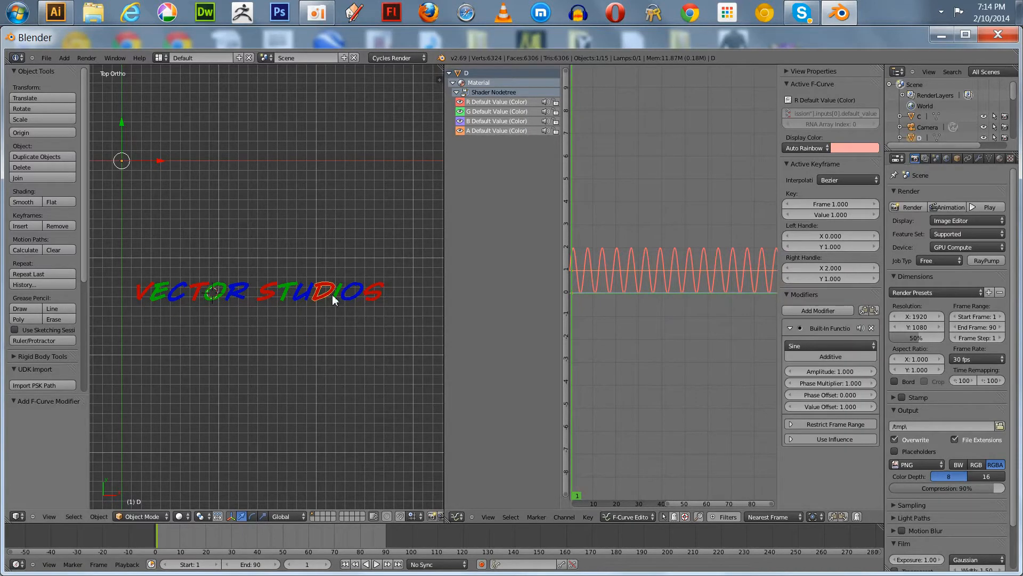
right_click(335, 298)
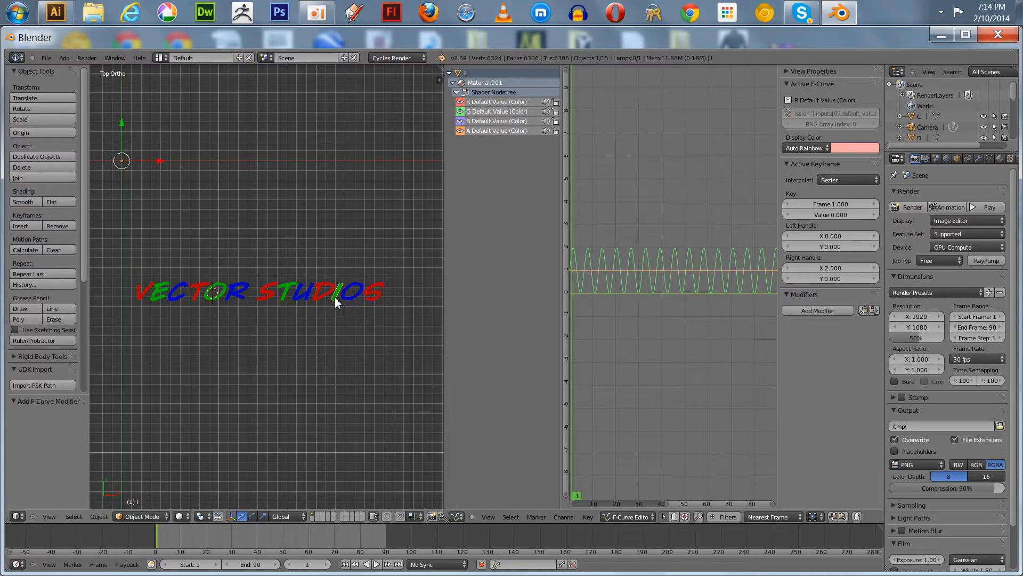
Add a Built-In Function modifier to the B Default Value (Color) curve of the C's material.
right_click(172, 298)
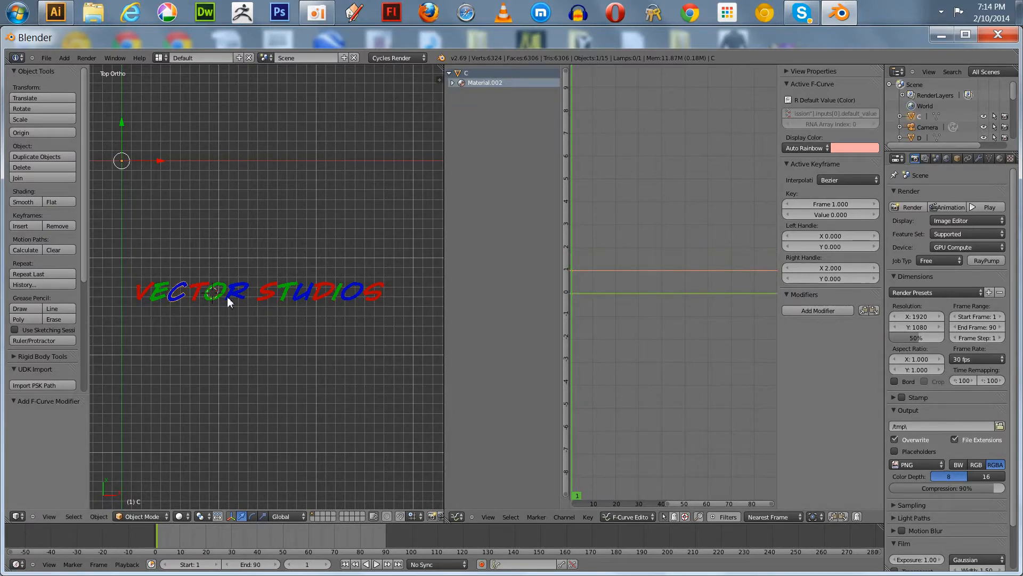
left_click(452, 83)
left_click(456, 93)
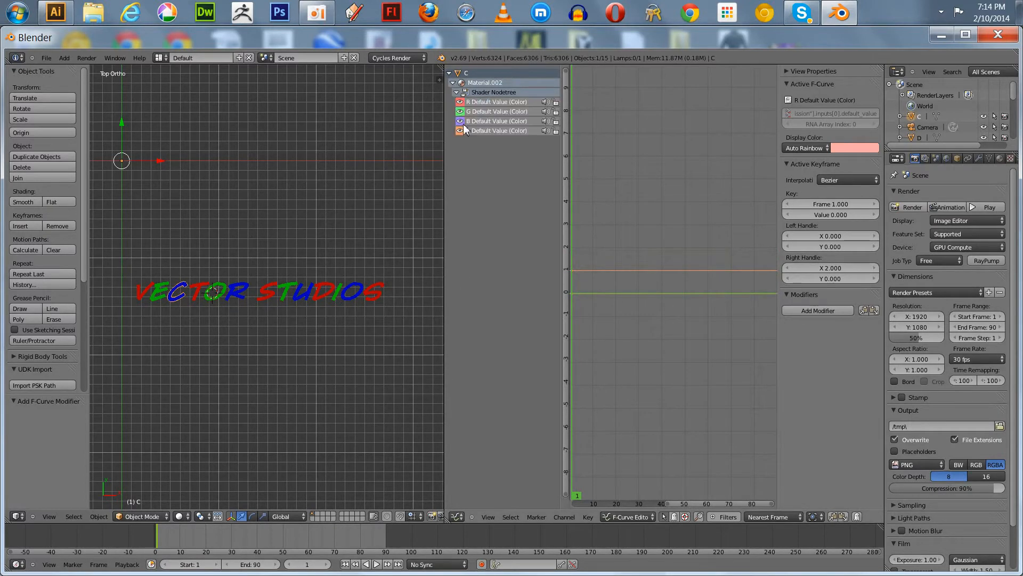
left_click(487, 121)
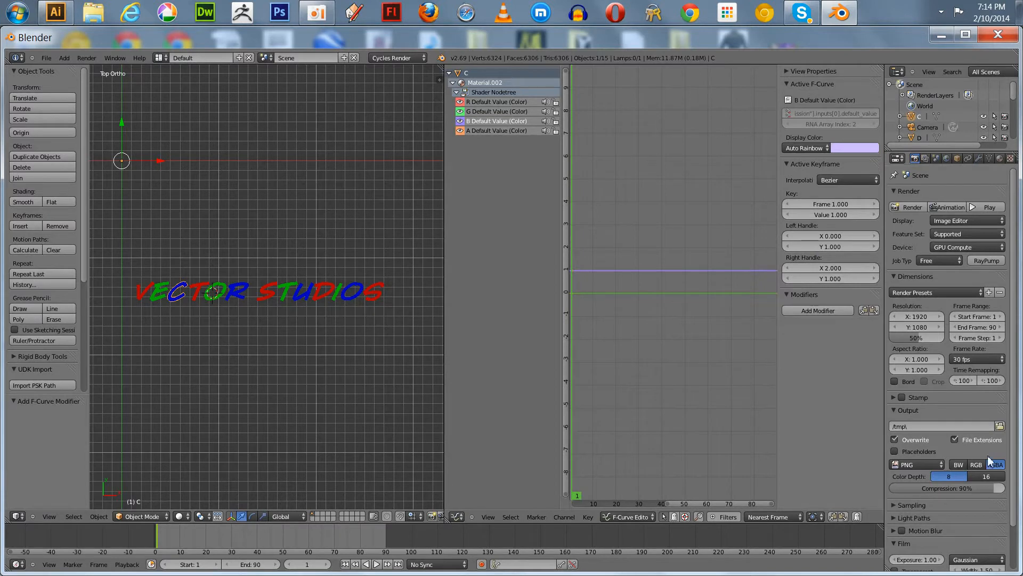
left_click(816, 308)
left_click(778, 312)
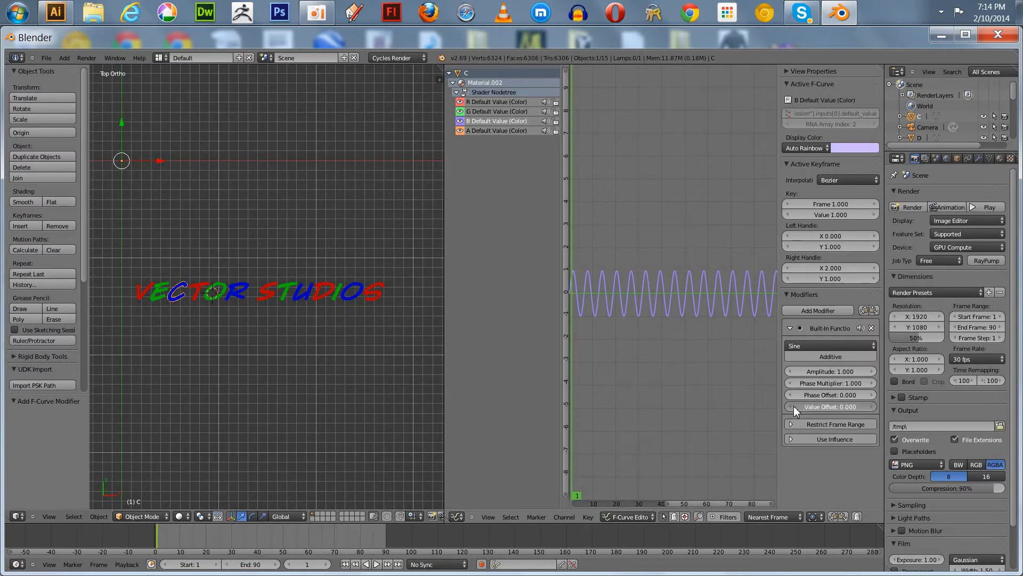
Raise the Value Offset of the C blue channel's sine modifier to 1.000.
left_click(869, 405)
left_click(868, 405)
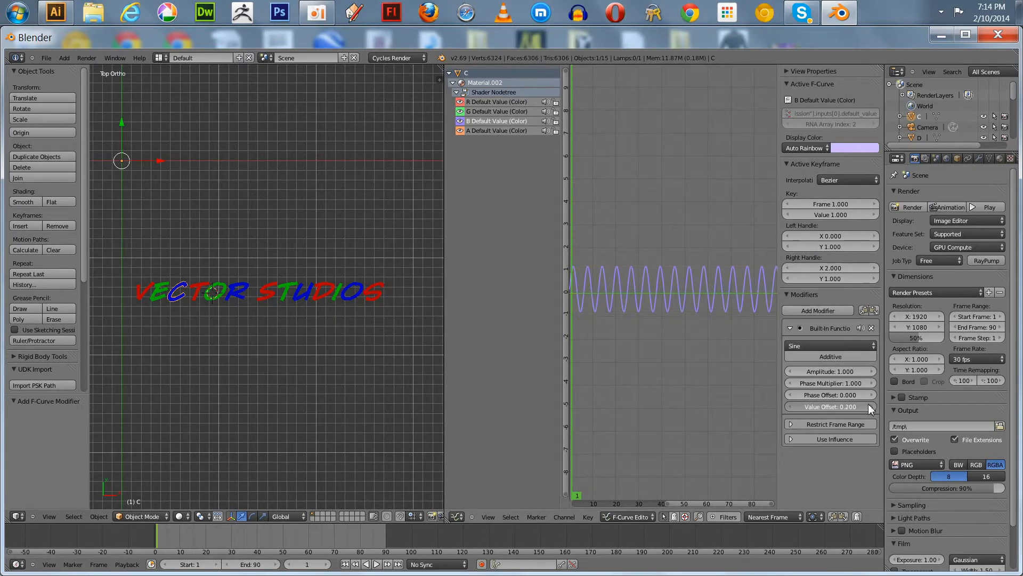
left_click(869, 405)
left_click(868, 405)
left_click(868, 405)
left_click(869, 405)
left_click(868, 405)
left_click(868, 405)
left_click(868, 405)
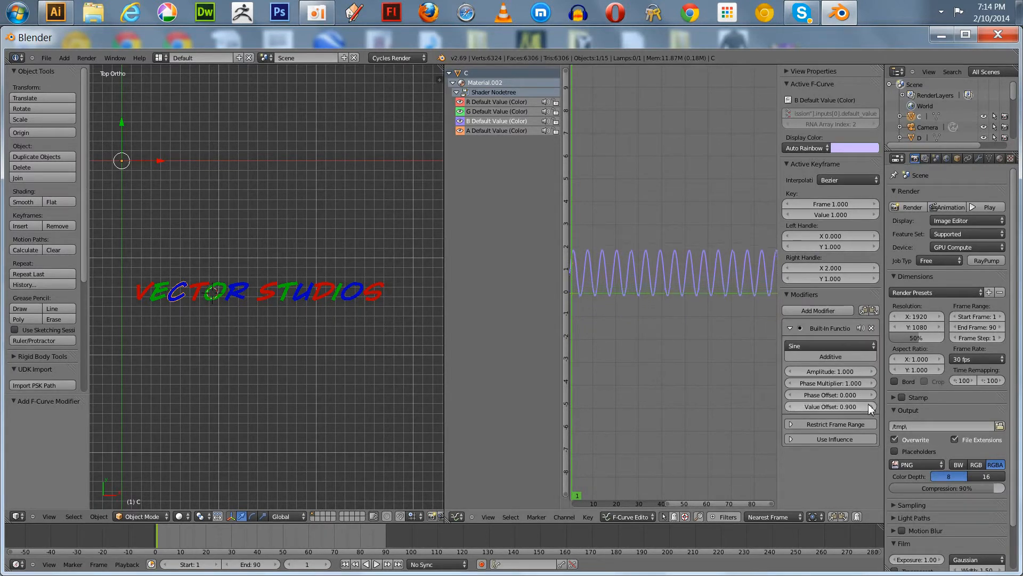
left_click(868, 405)
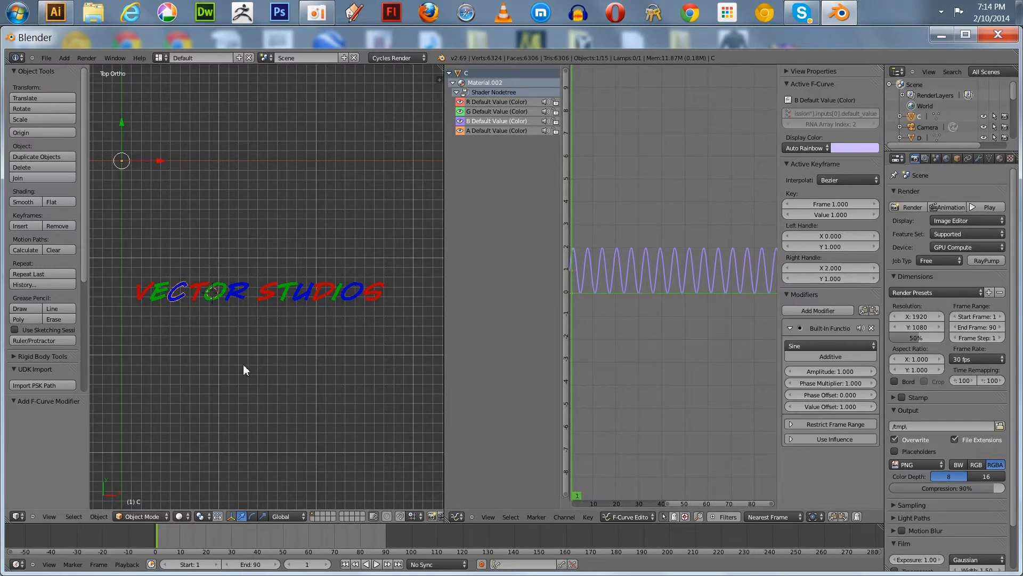
Select the Camera and move it about 9 units in the negative X direction, level with the lettering.
scroll(231, 421, "down", 8)
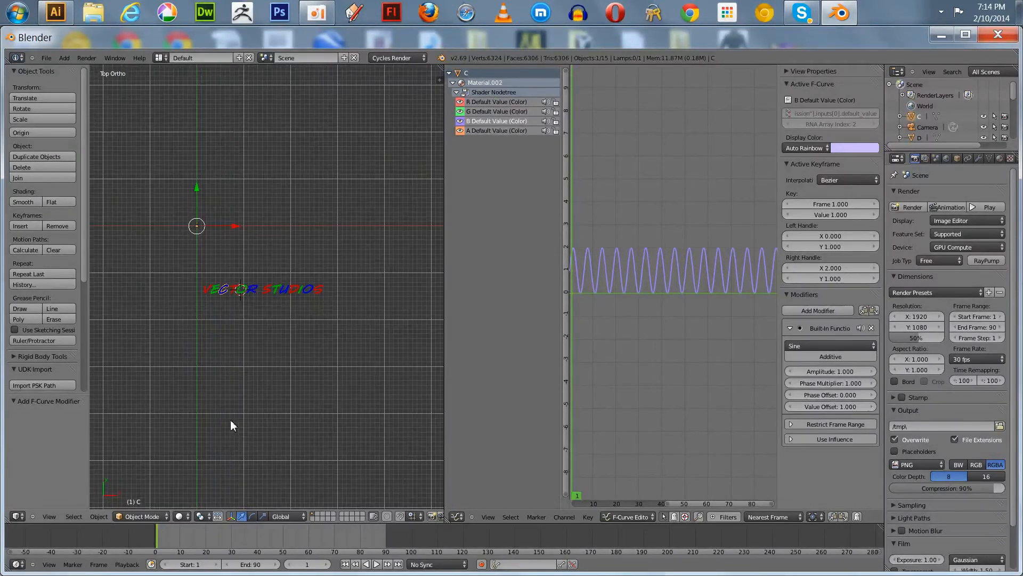
scroll(231, 421, "up", 4)
left_click(927, 126)
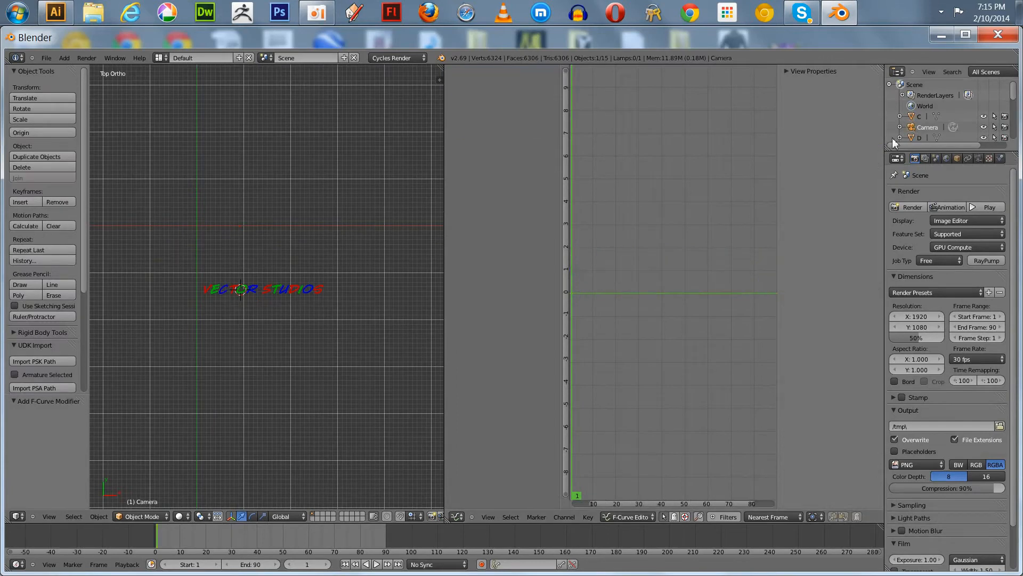
scroll(380, 298, "down", 4)
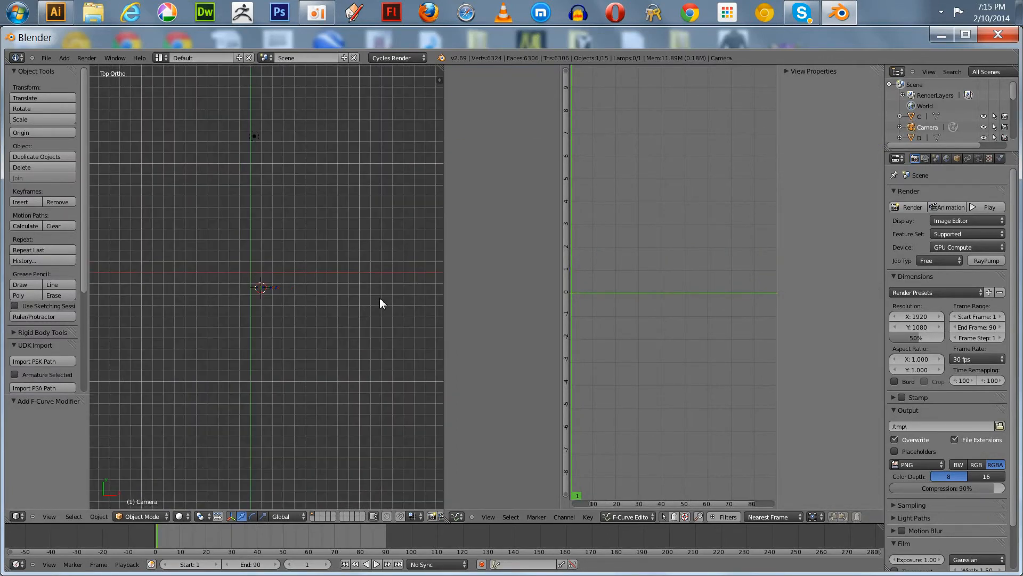
scroll(380, 298, "down", 6)
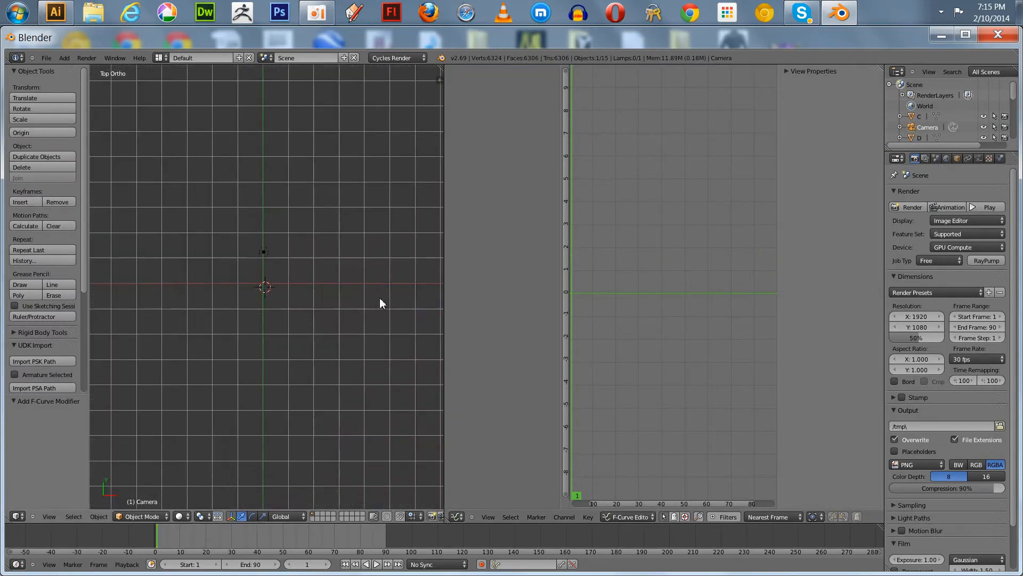
scroll(379, 302, "down", 4)
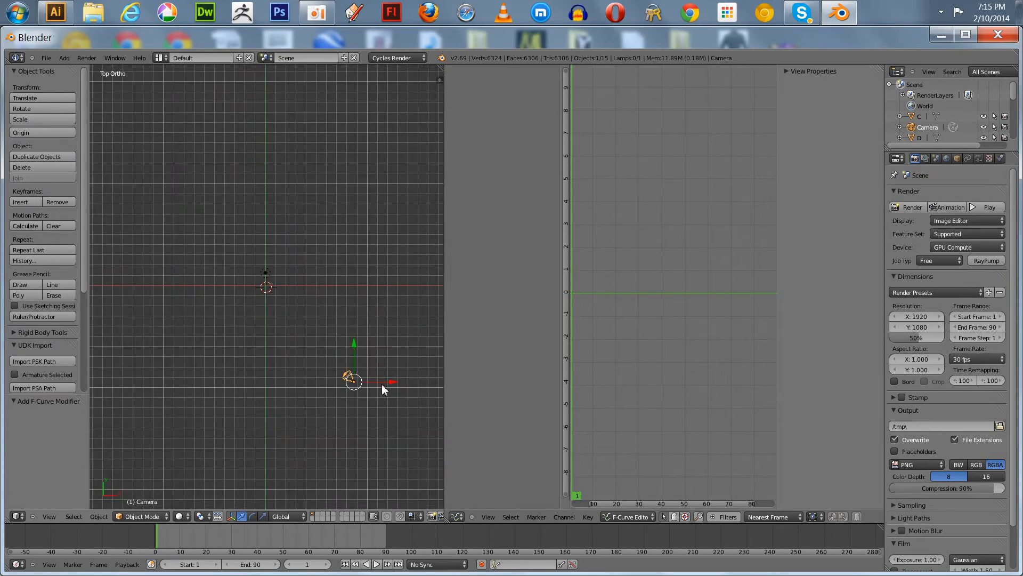
left_click_drag(382, 384, 293, 373)
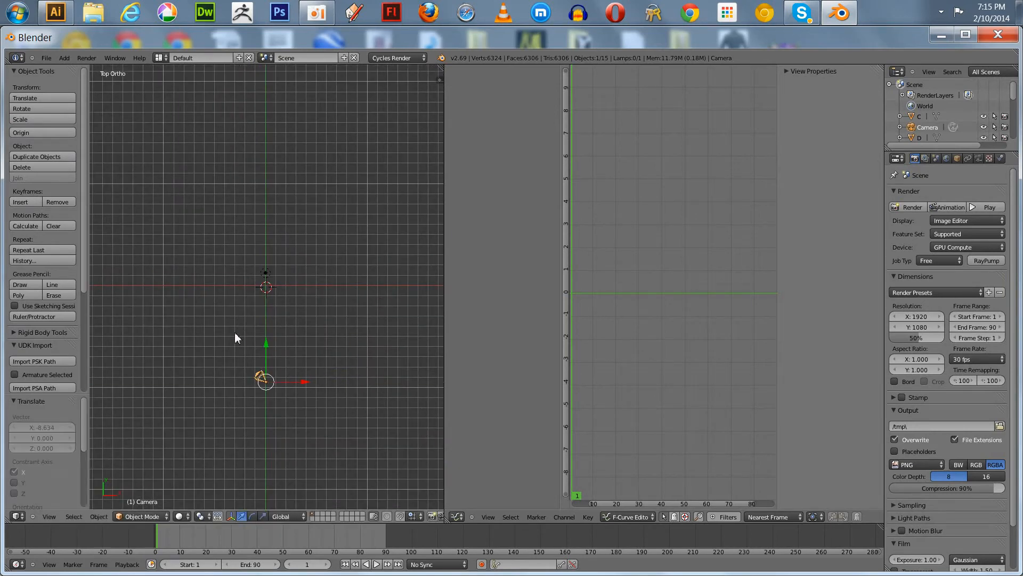
Move the camera about 9.16 units along the positive Y axis, close to the lettering.
scroll(235, 333, "up", 5)
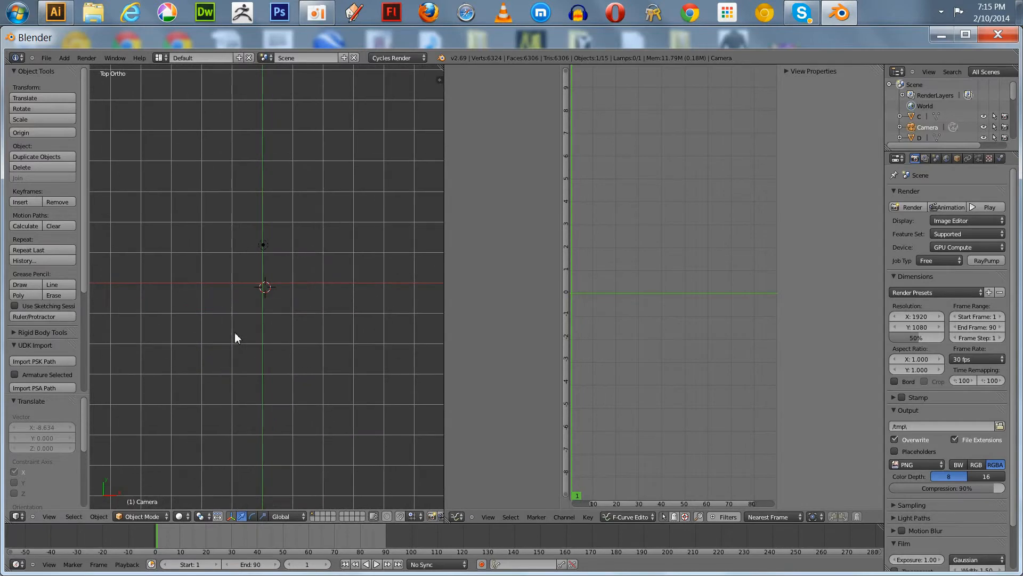
scroll(235, 334, "up", 10)
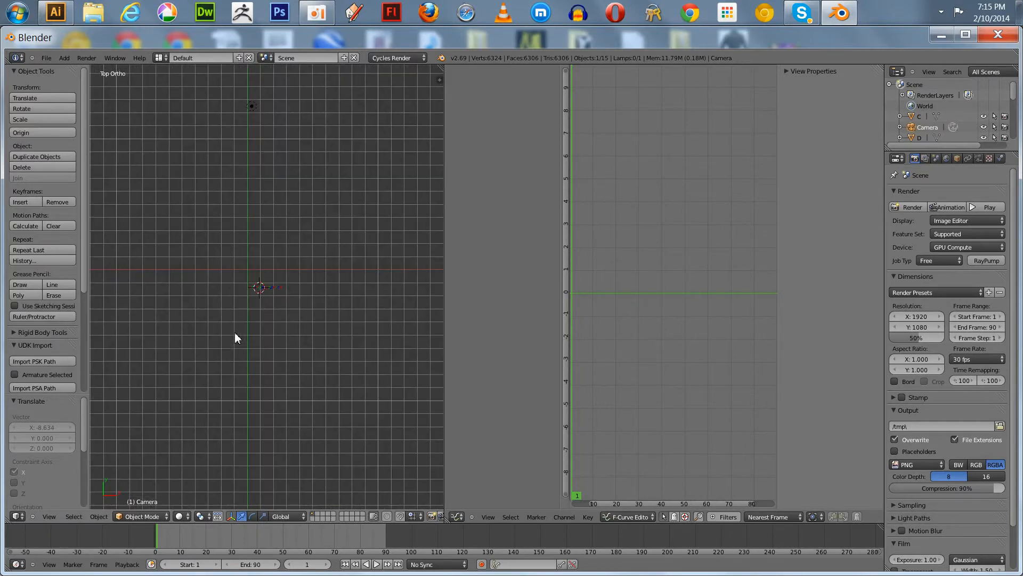
scroll(235, 331, "down", 12)
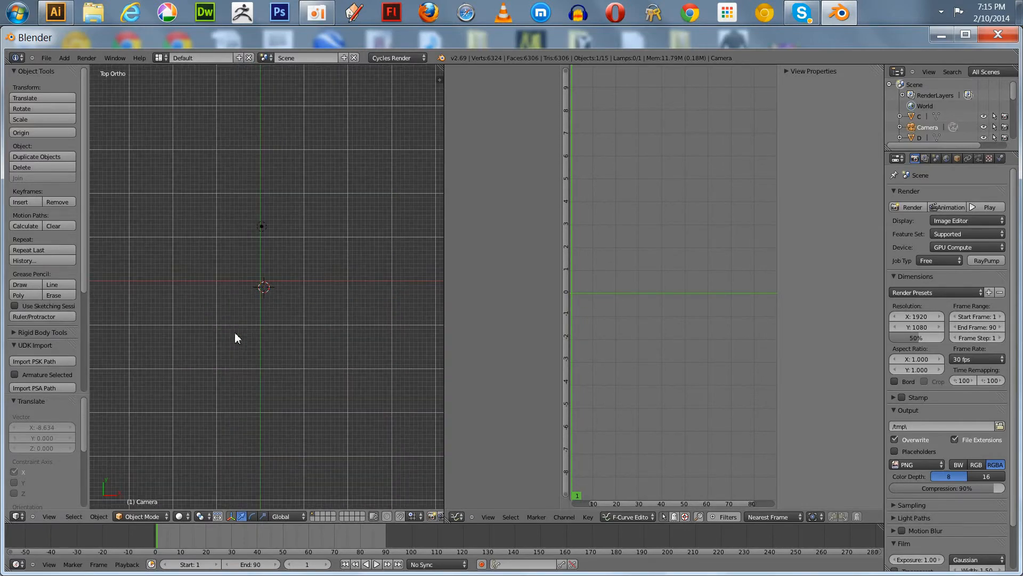
left_click_drag(267, 340, 274, 254)
scroll(299, 302, "up", 10)
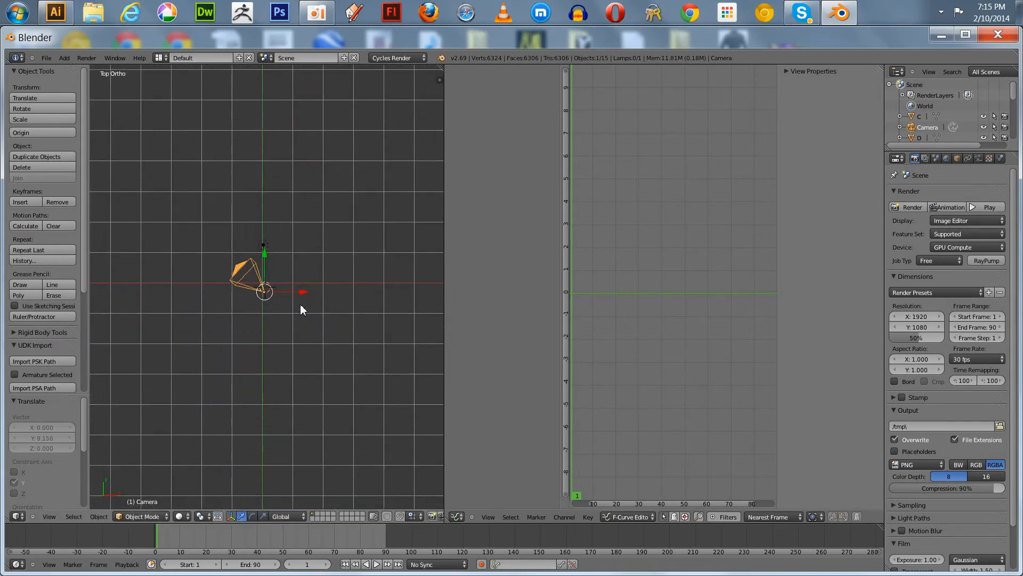
scroll(299, 301, "up", 2)
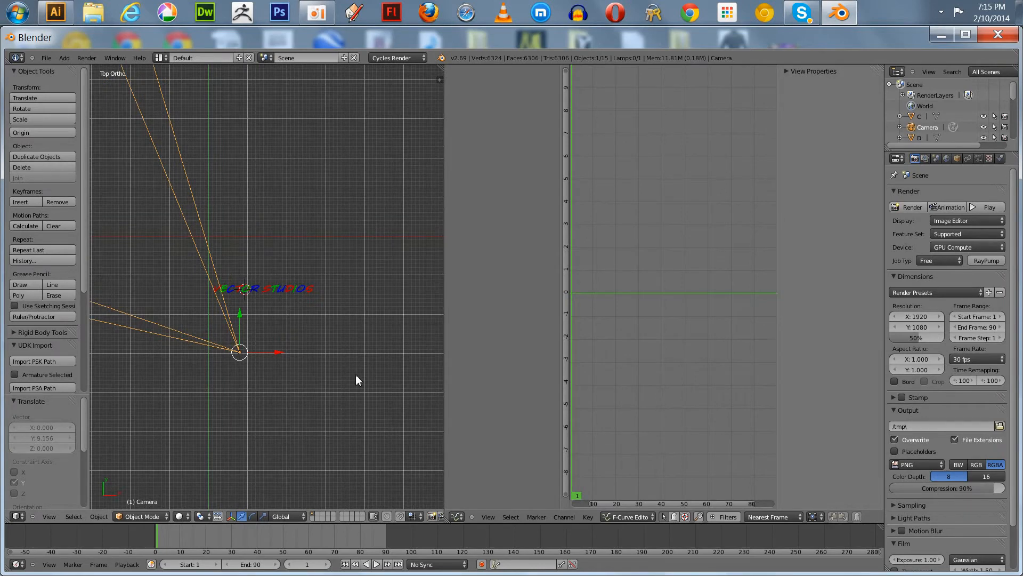
Clear the camera's rotation, shift it 0.149 along Y onto the lettering, and check the framing through the camera.
key("alt+r")
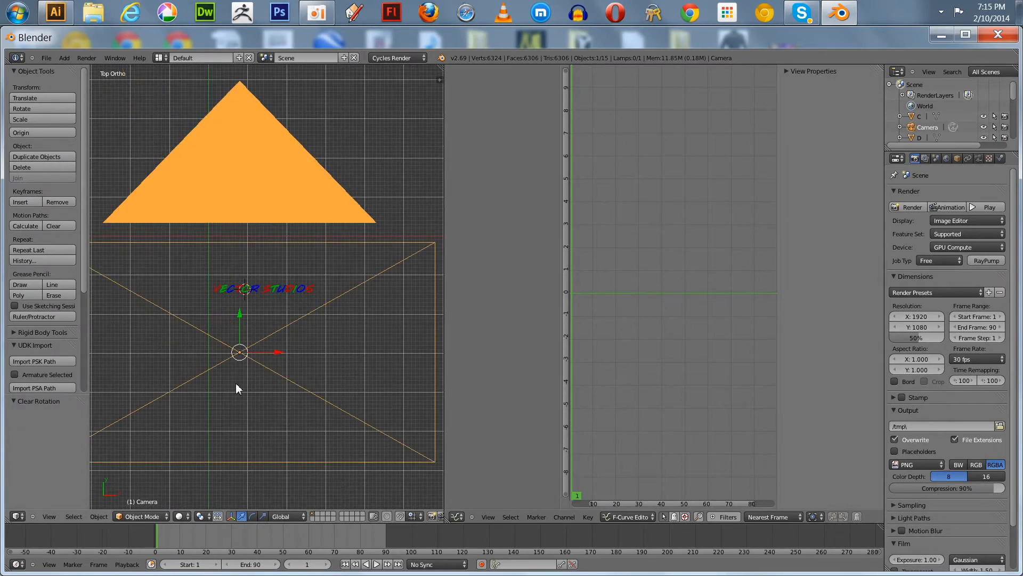
scroll(236, 384, "down", 3)
scroll(238, 333, "up", 2)
key("g")
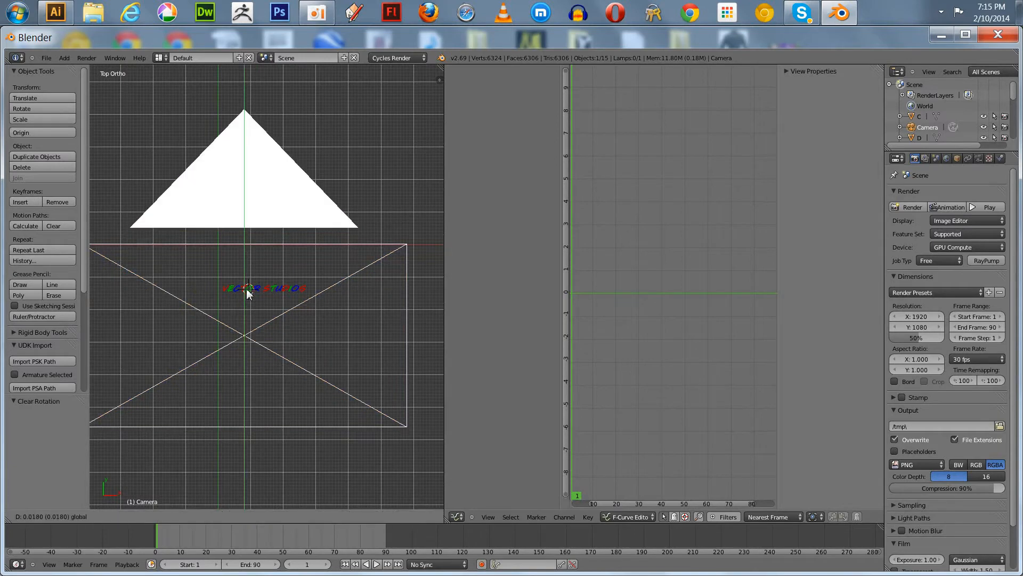
left_click(245, 258)
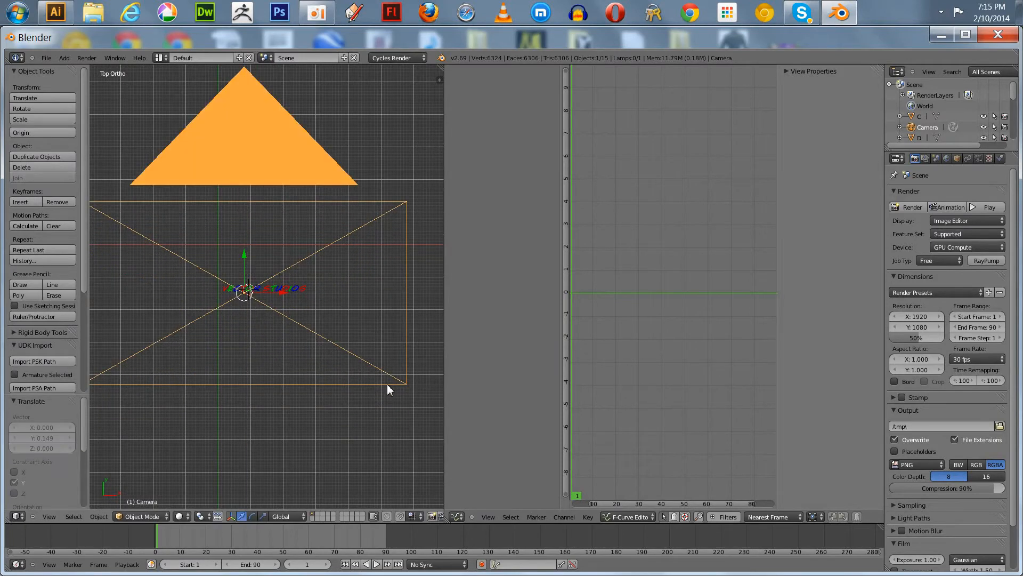
key("KP_0")
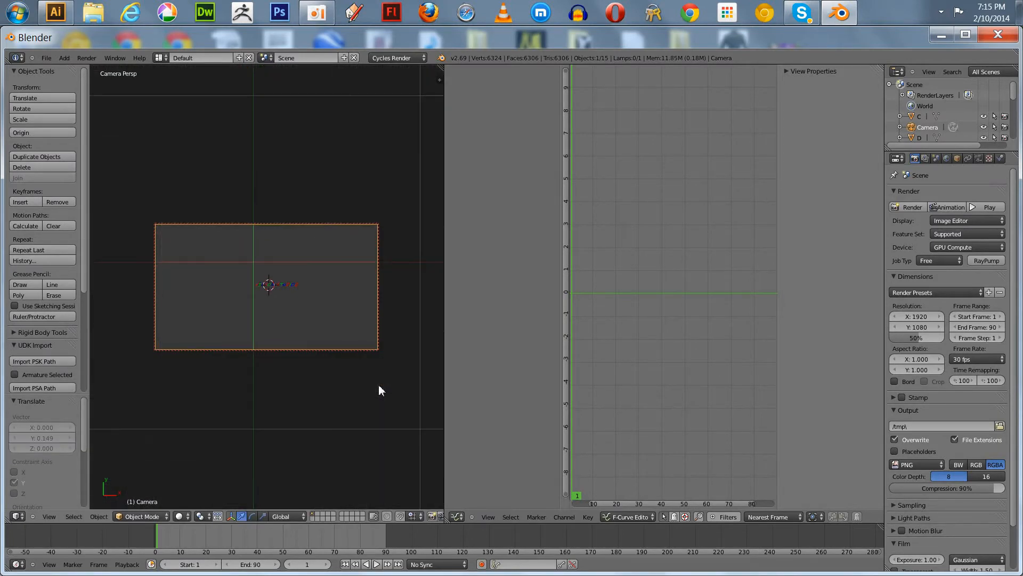
Return to the top view and switch the camera's lens type to Orthographic.
key("KP_7")
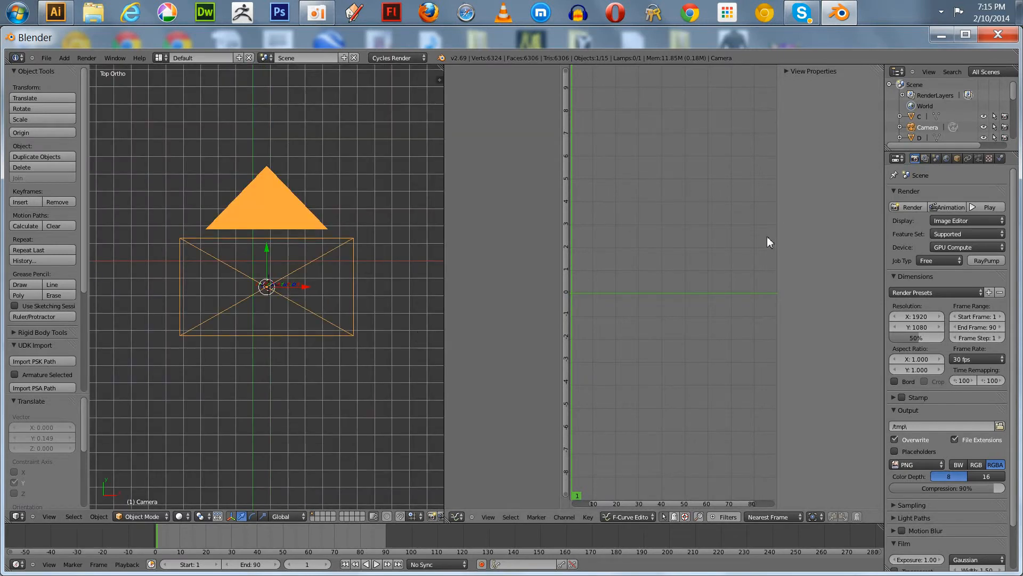
left_click(979, 159)
left_click(943, 228)
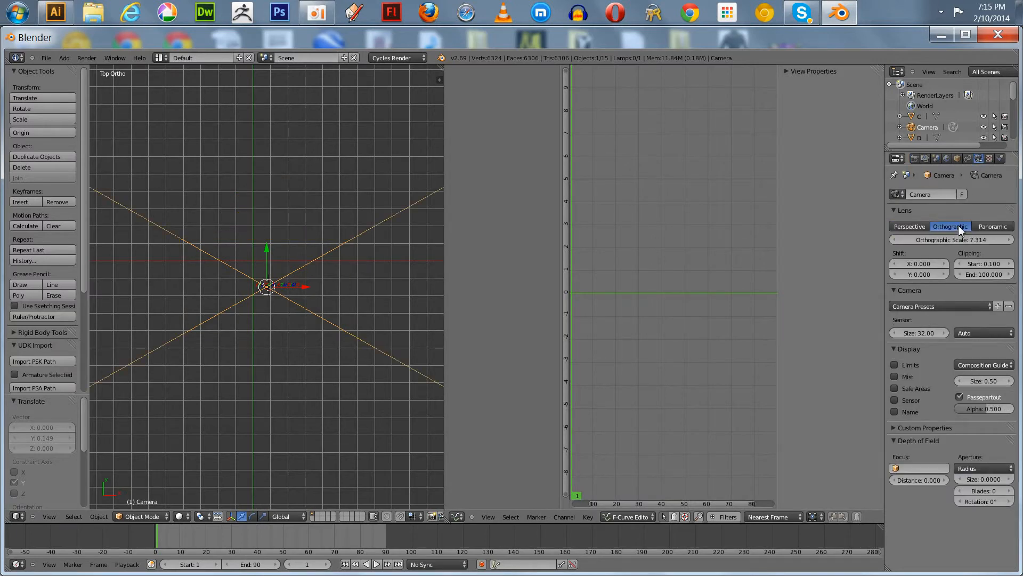
Look through the camera and reduce its Orthographic Scale to 0.281 so the lettering appears large in the frame.
key("KP_0")
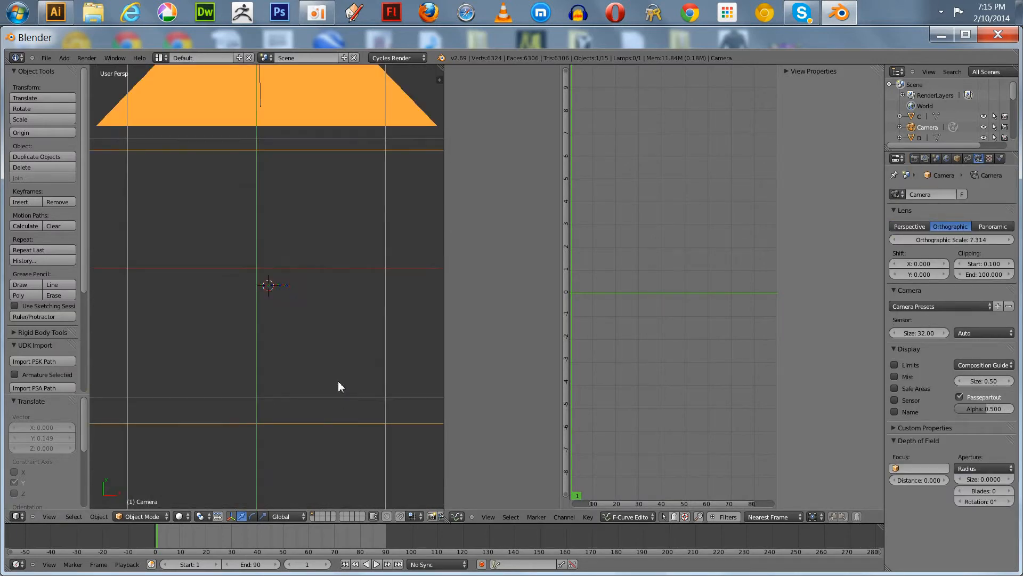
scroll(338, 381, "up", 4)
scroll(338, 380, "down", 4)
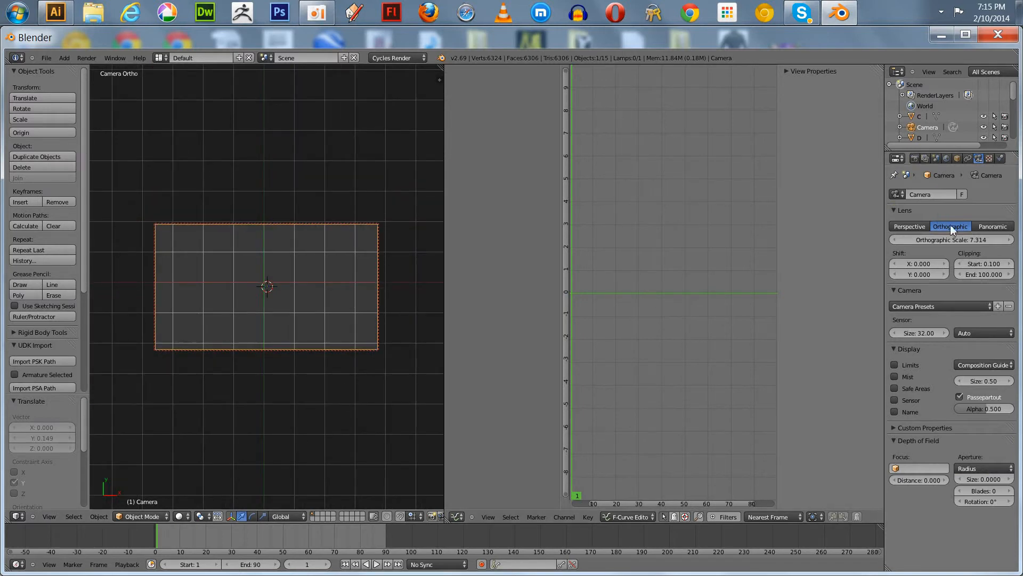
left_click(895, 240)
left_click(899, 240)
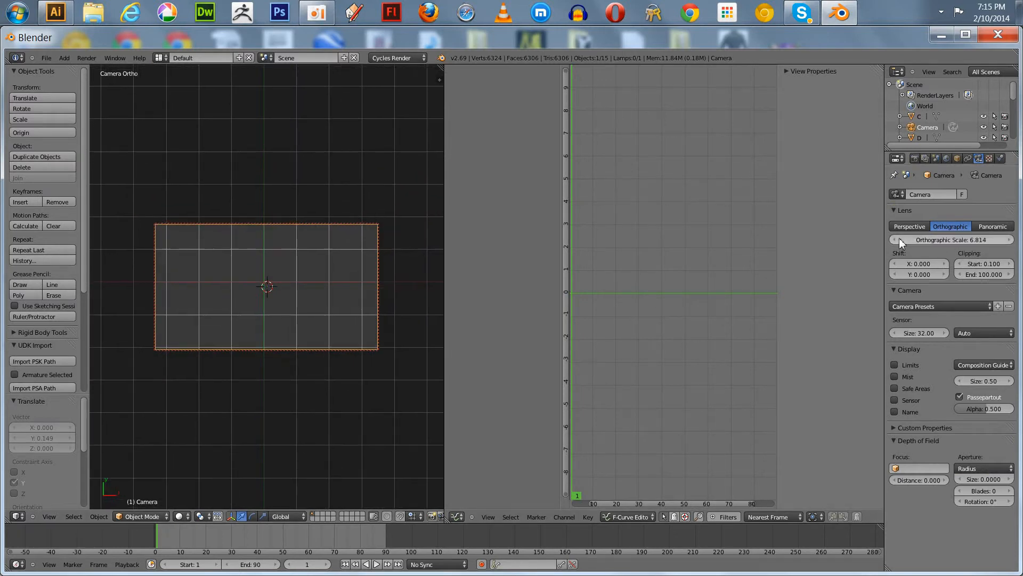
left_click(900, 240)
left_click(899, 240)
left_click(899, 241)
left_click(900, 241)
left_click(899, 241)
left_click(899, 240)
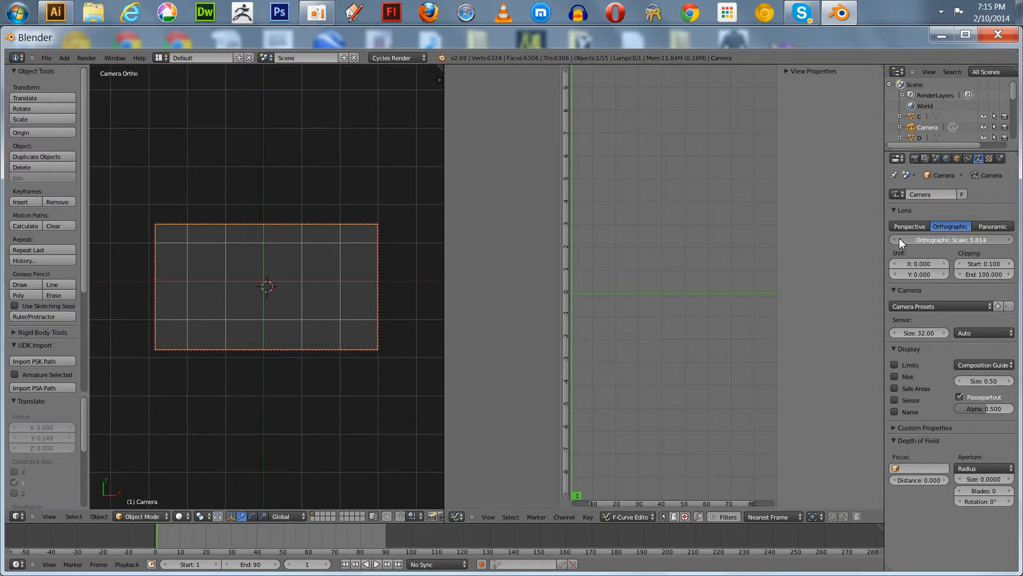
left_click(899, 240)
left_click(899, 240)
left_click(899, 240)
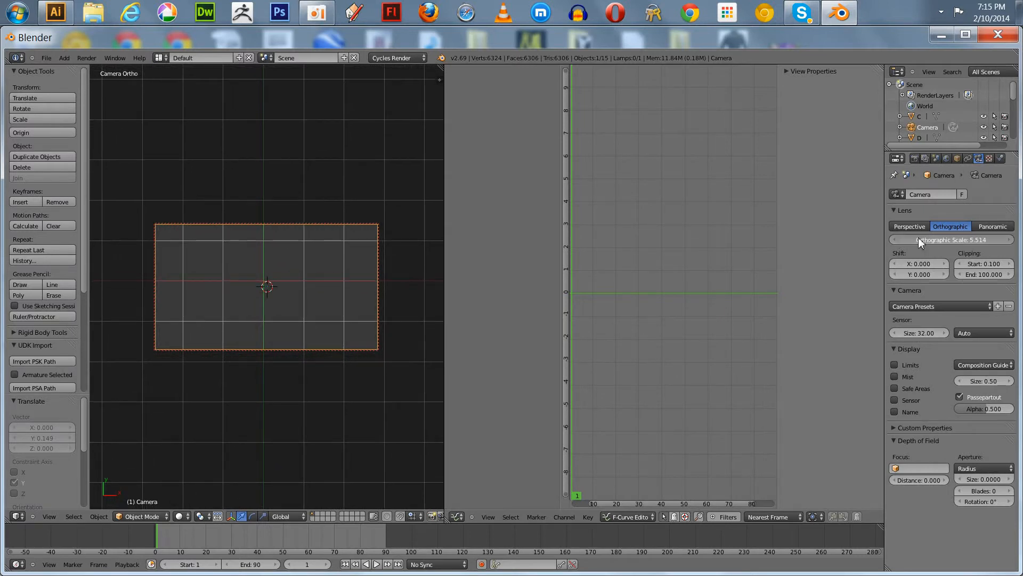
left_click_drag(917, 240, 907, 235)
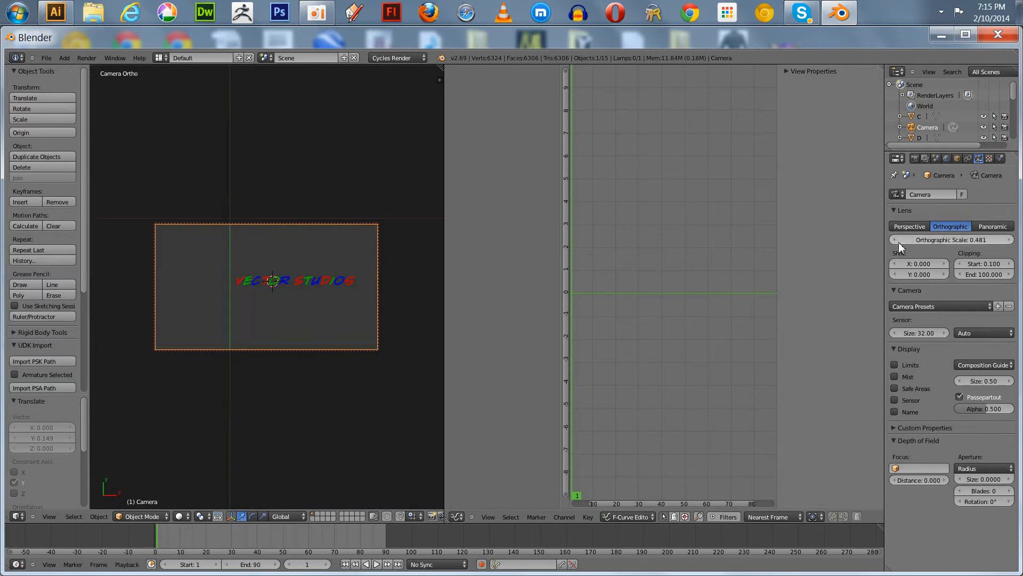
left_click(897, 240)
left_click(895, 239)
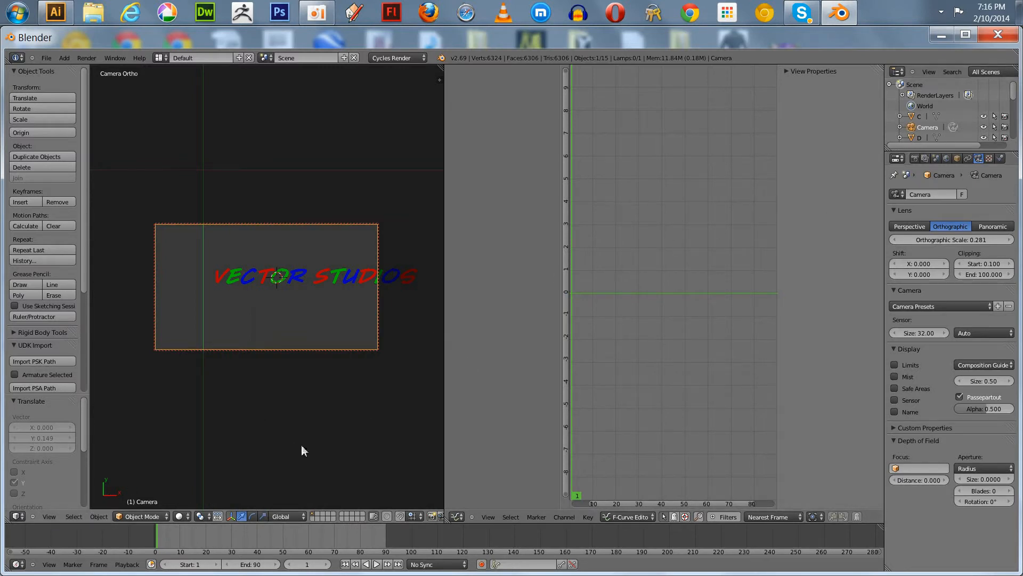
Move the camera 0.063 along X and 0.013 along Y to center VECTOR STUDIOS in the frame.
key("g")
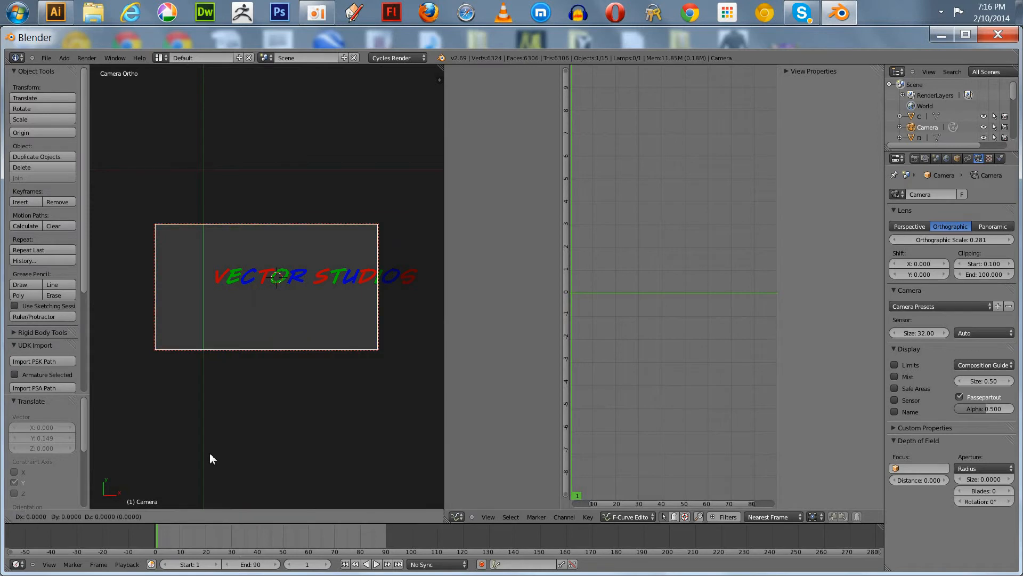
key("x")
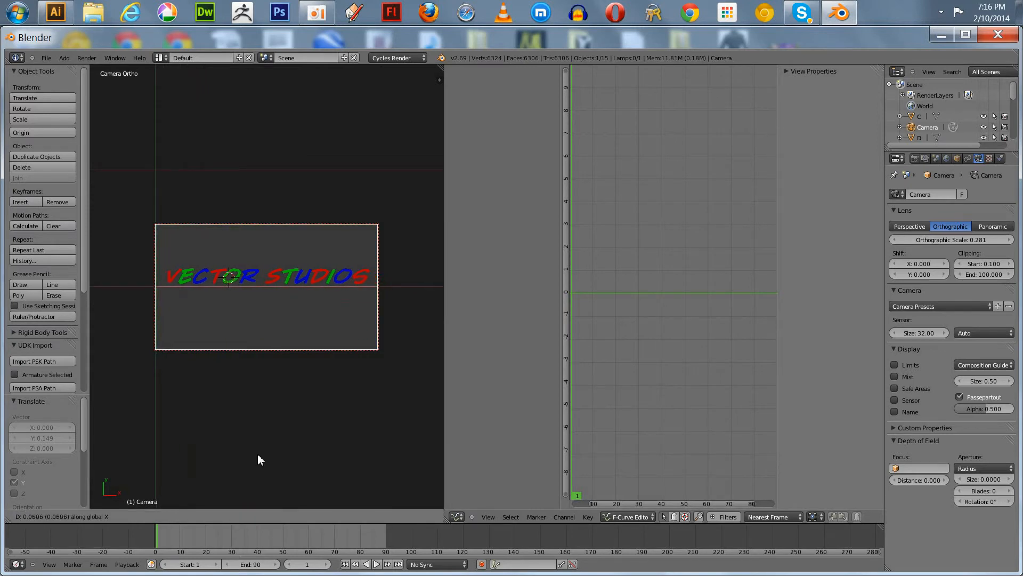
left_click(261, 454)
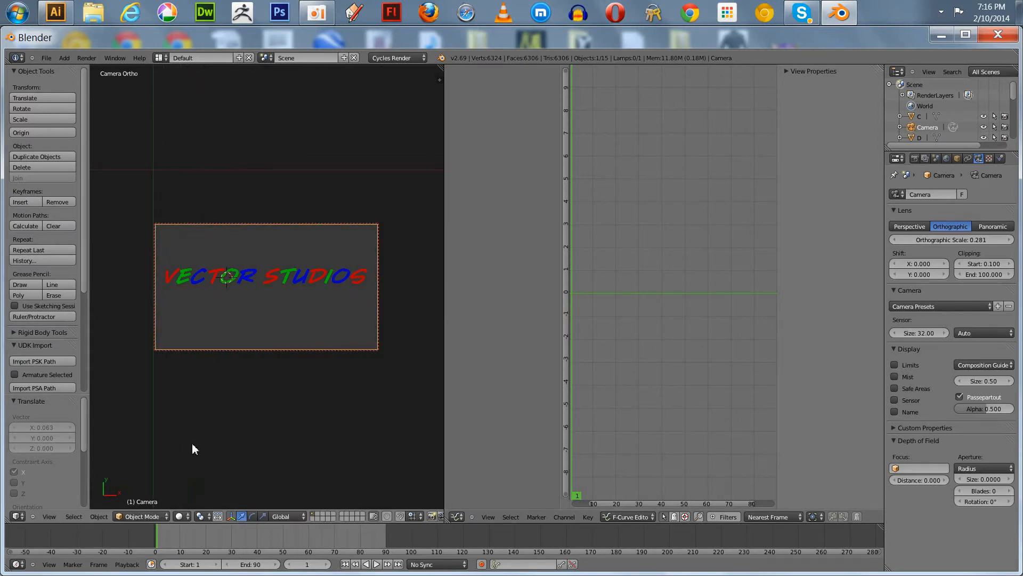
key("g")
key("y")
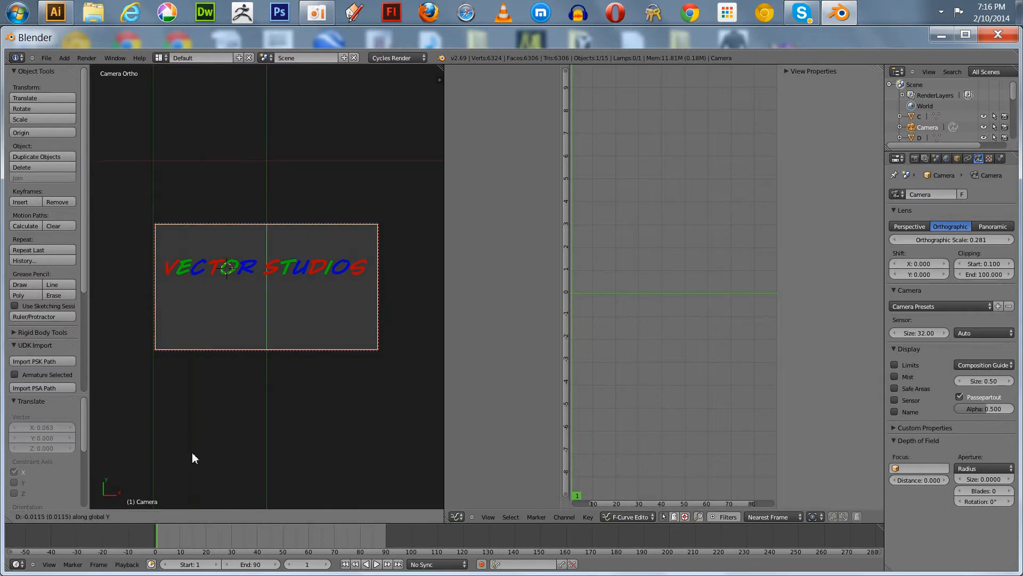
left_click(190, 434)
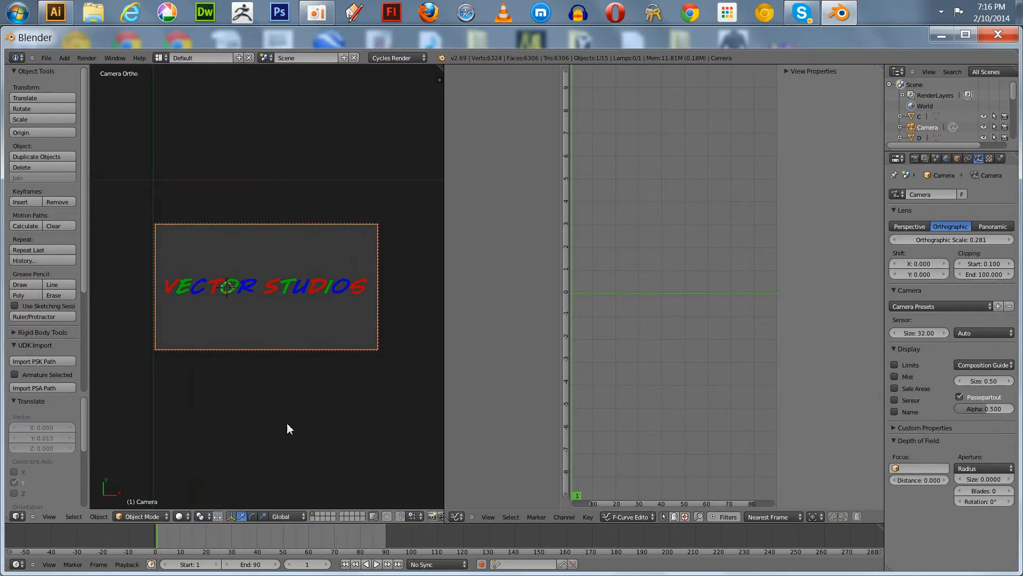
Set the World surface color to black, with R, G and B at 0.000.
left_click(946, 157)
left_click(975, 261)
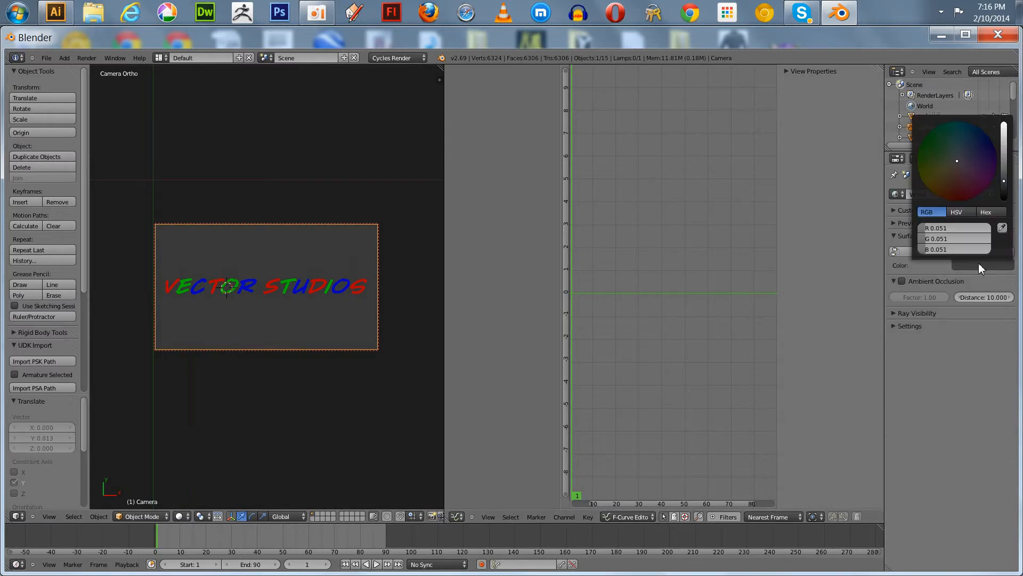
left_click_drag(1005, 184, 1007, 205)
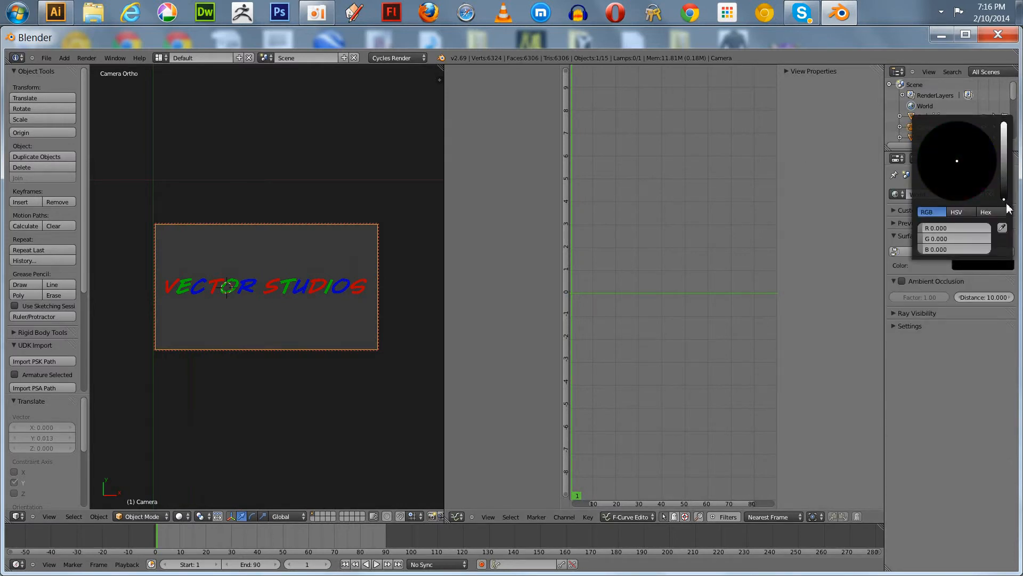
Select the Point lamp in the scene's object list and delete it.
scroll(1017, 110, "down", 1)
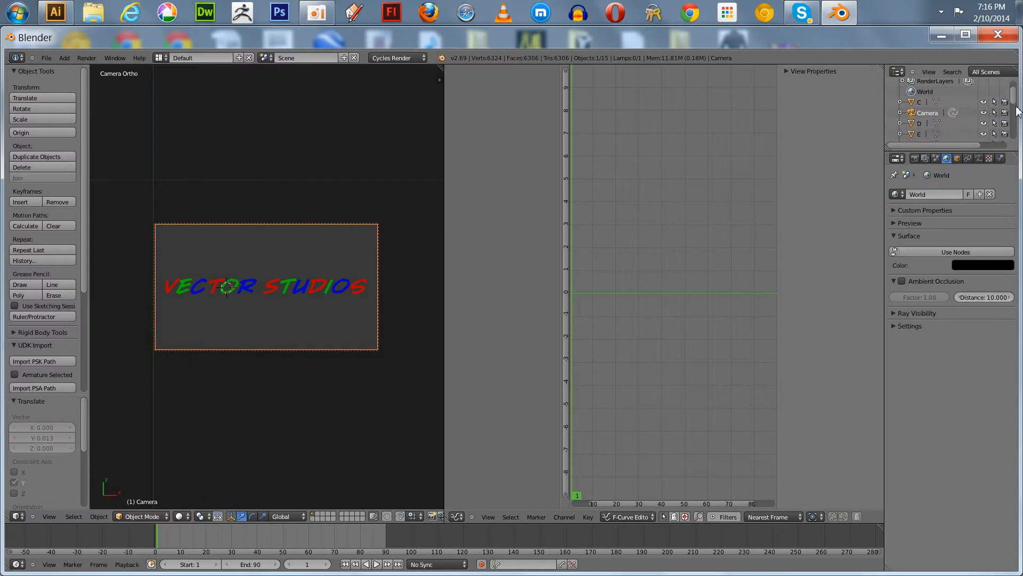
scroll(1017, 111, "down", 4)
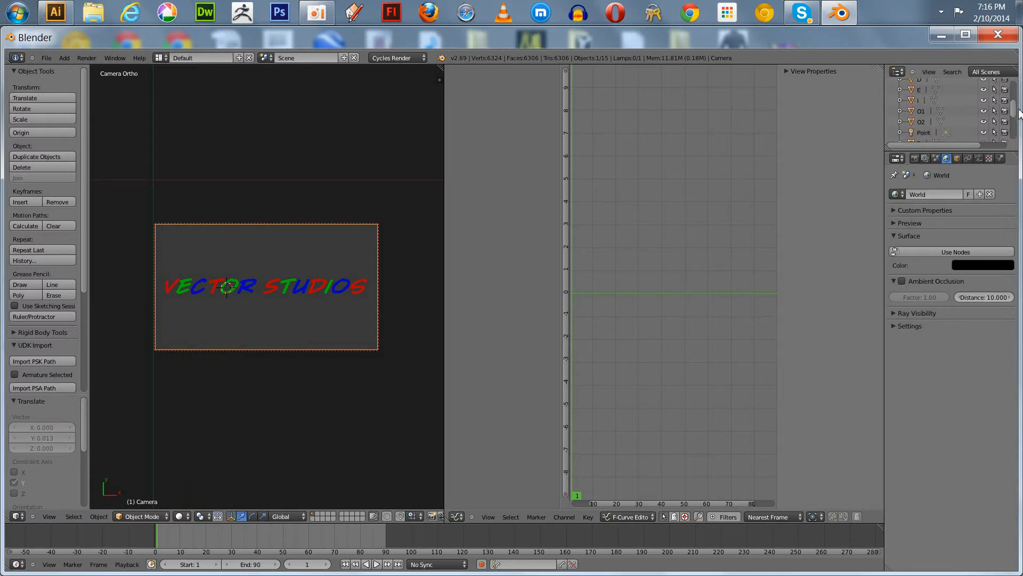
left_click(930, 129)
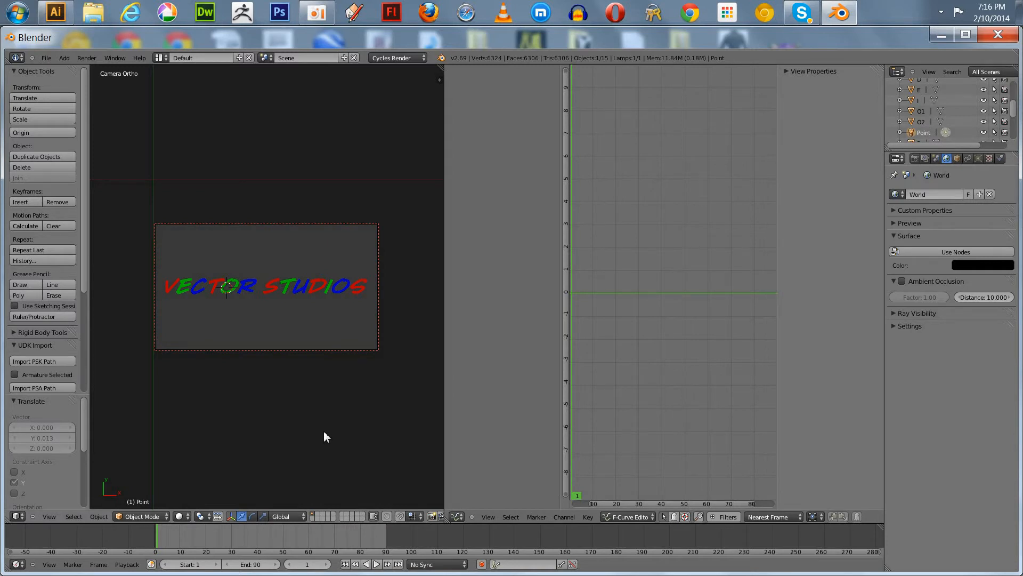
key("x")
left_click(324, 432)
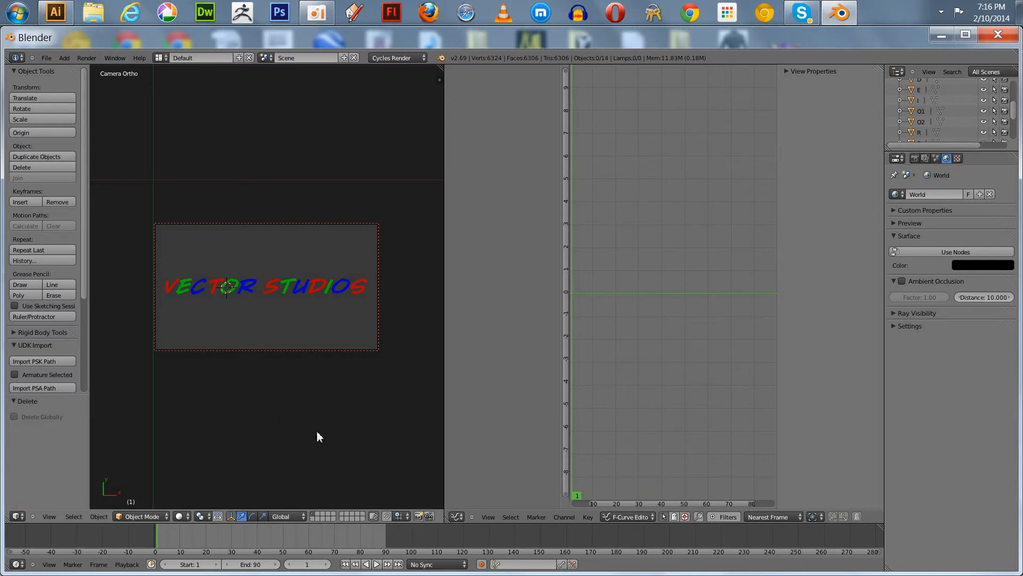
Preview the letters' color animation in Rendered viewport shading, then stop playback and return to the first frame.
left_click(179, 516)
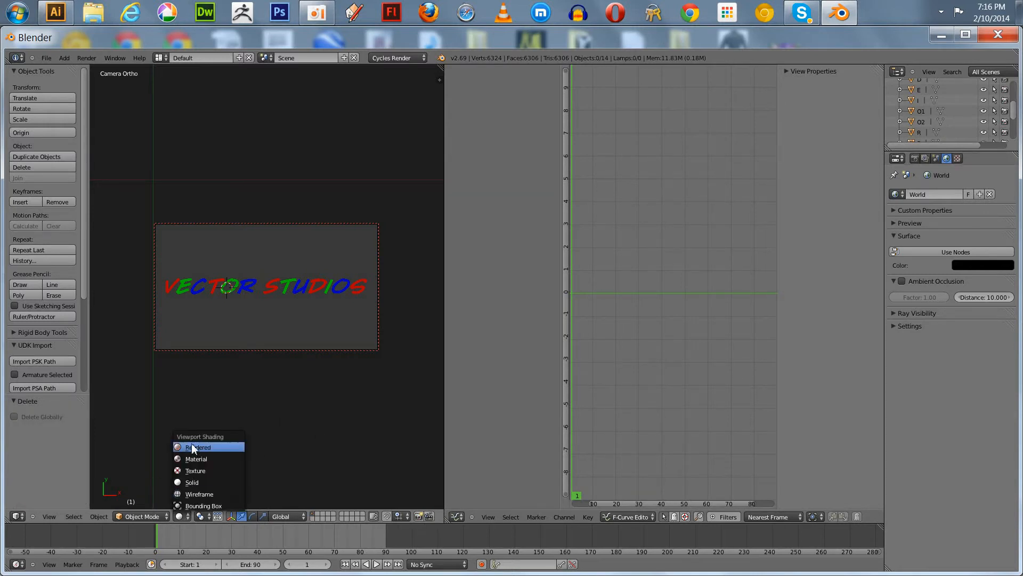
left_click(193, 448)
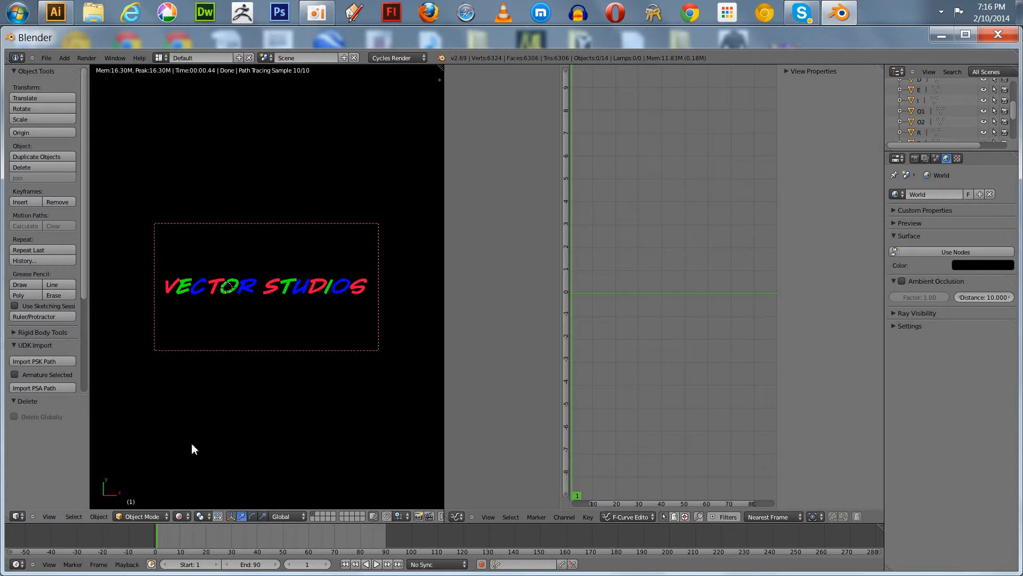
left_click(376, 564)
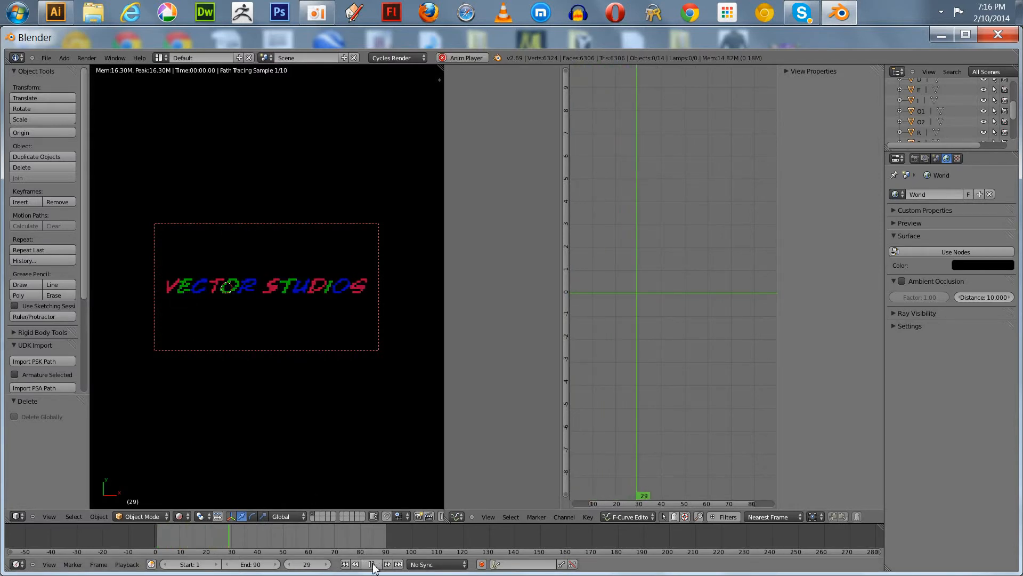
left_click(372, 564)
left_click(345, 564)
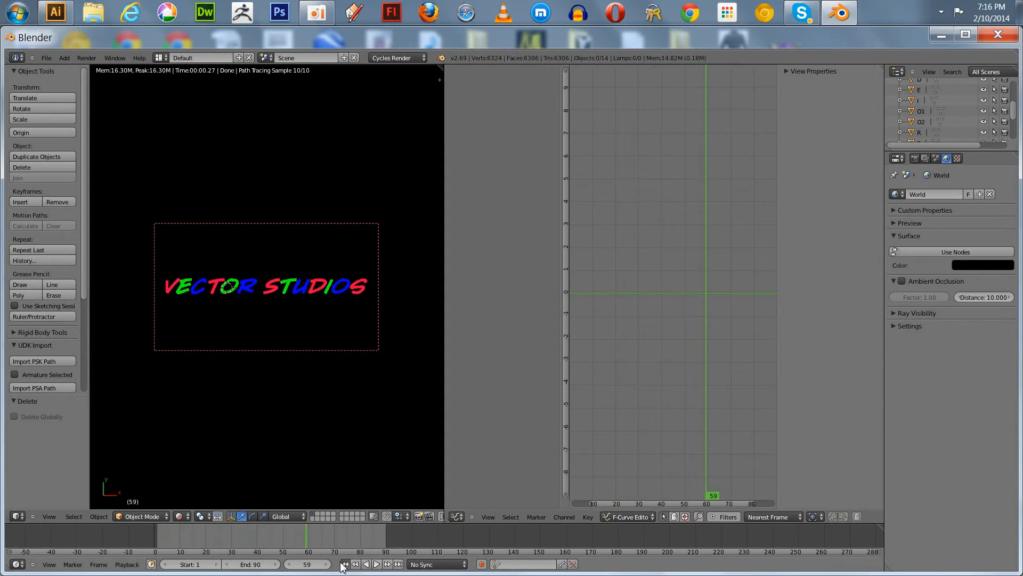
Switch the viewport shading to Wireframe and select the first S of STUDIOS.
left_click(179, 517)
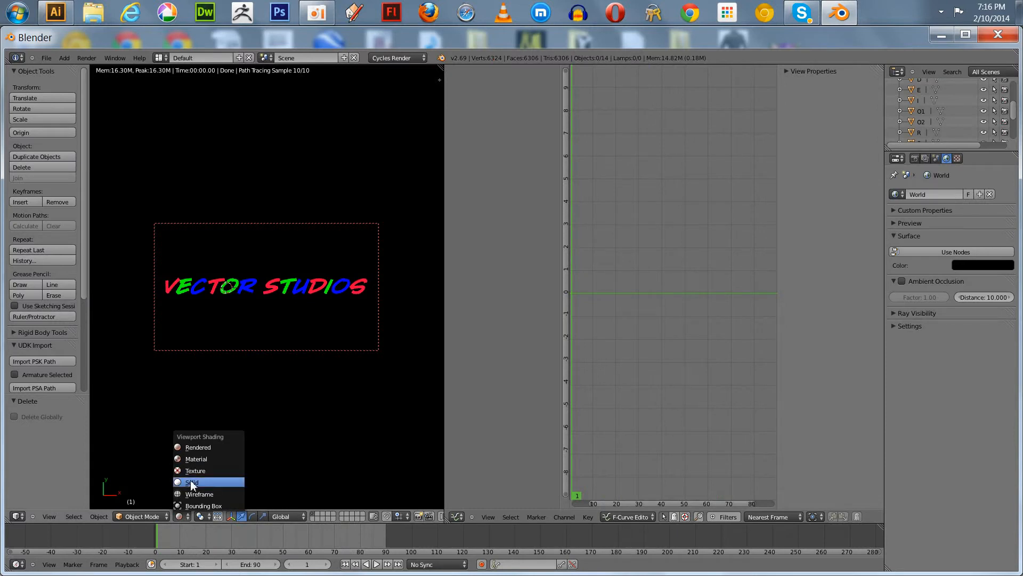
left_click(188, 493)
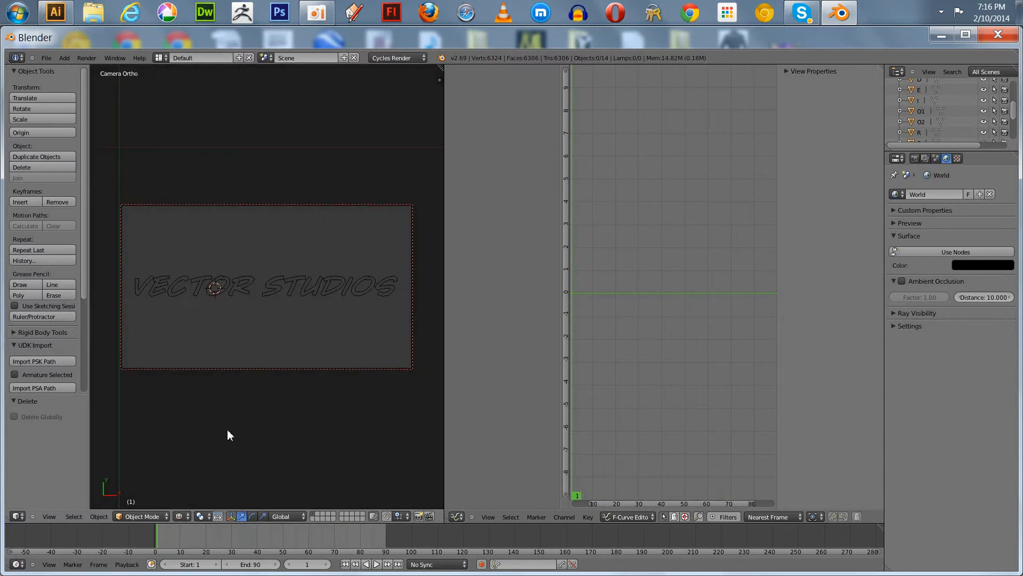
right_click(275, 287)
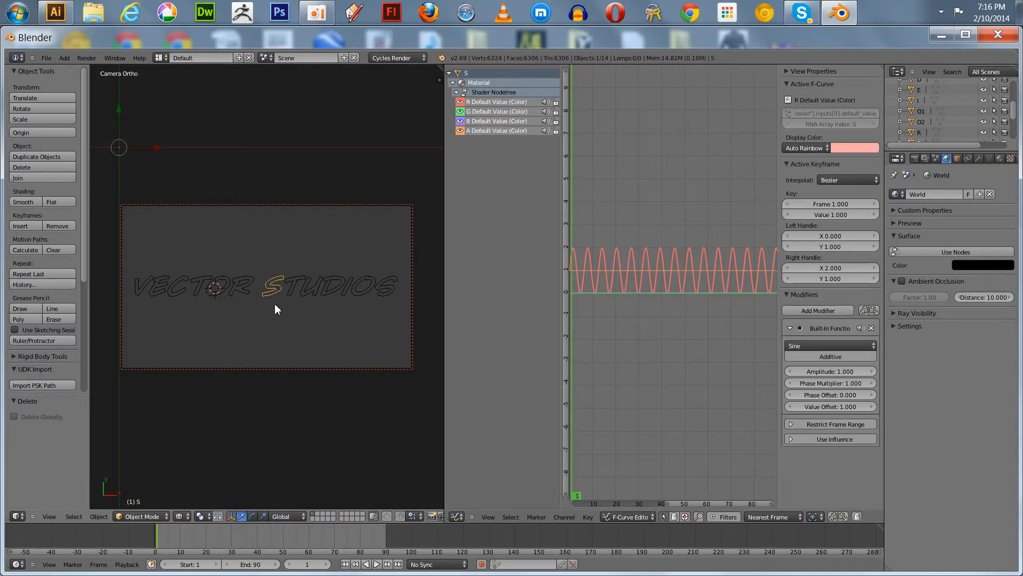
scroll(255, 321, "down", 3)
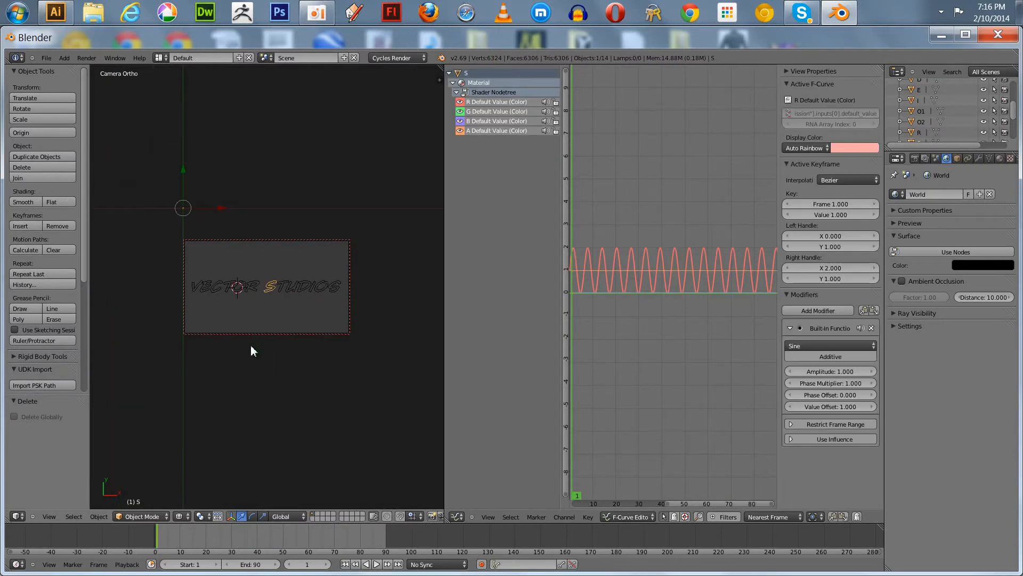
Return to the top view of the lettering and hide the Camera in the viewport.
key("KP_7")
scroll(251, 344, "up", 6)
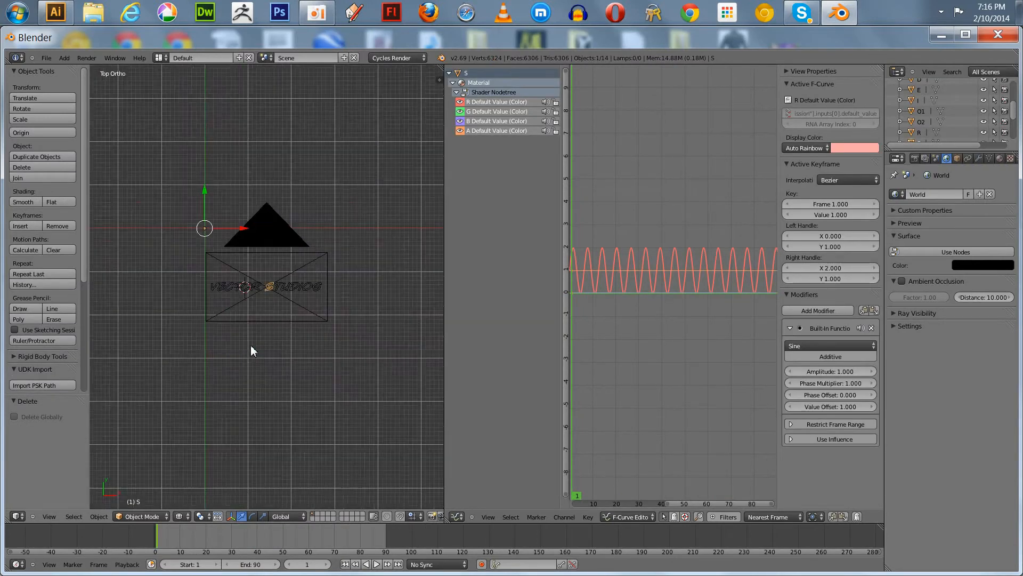
scroll(250, 344, "up", 1)
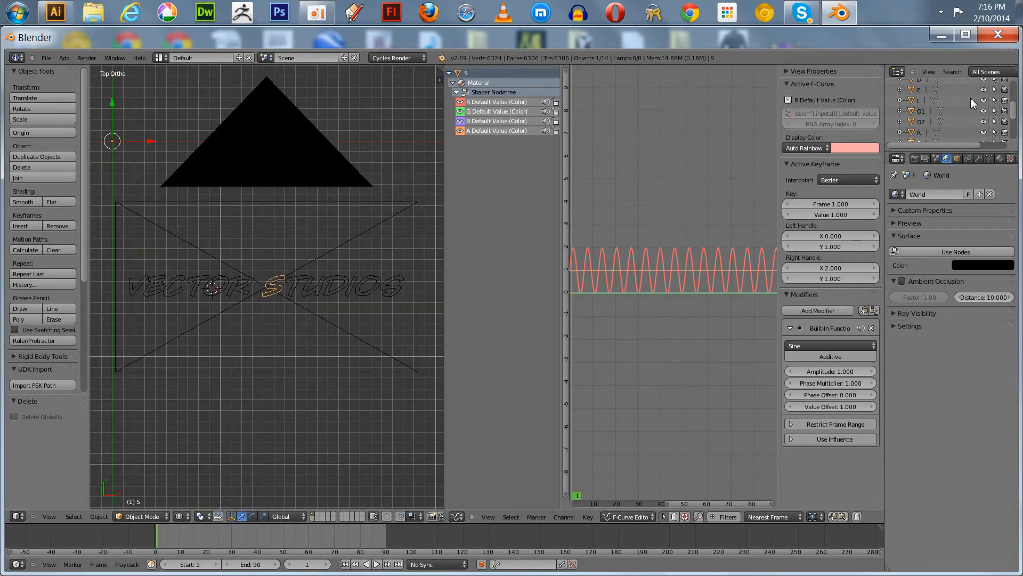
scroll(1015, 106, "up", 5)
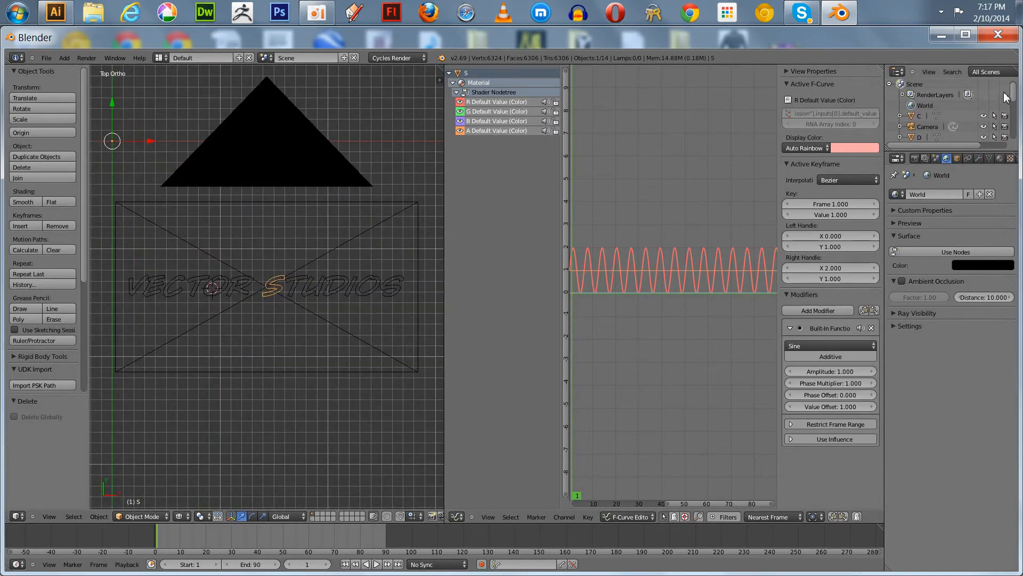
left_click(984, 127)
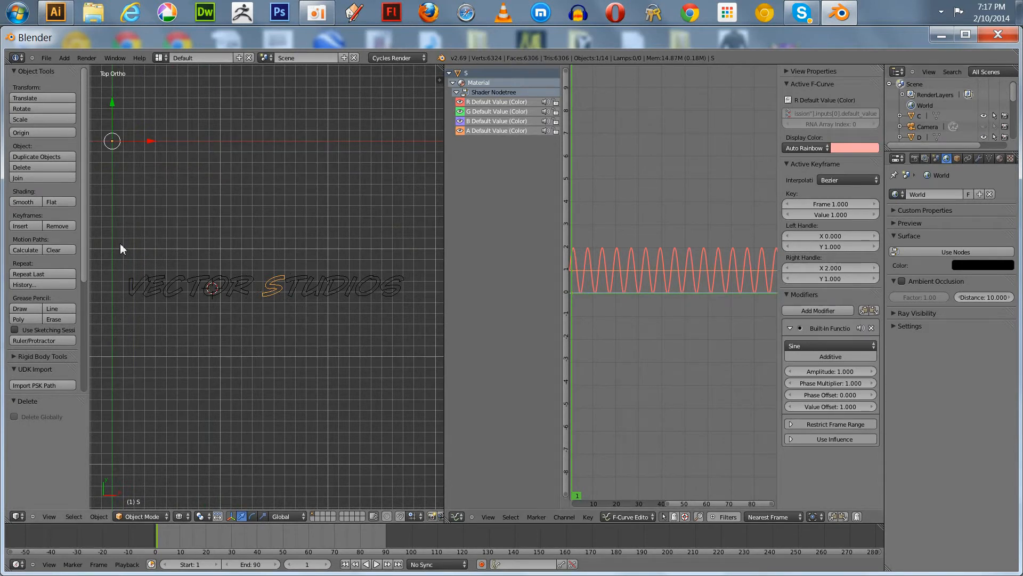
Box-select all the VECTOR STUDIOS letters and join them into one object with S as the active one.
key("b")
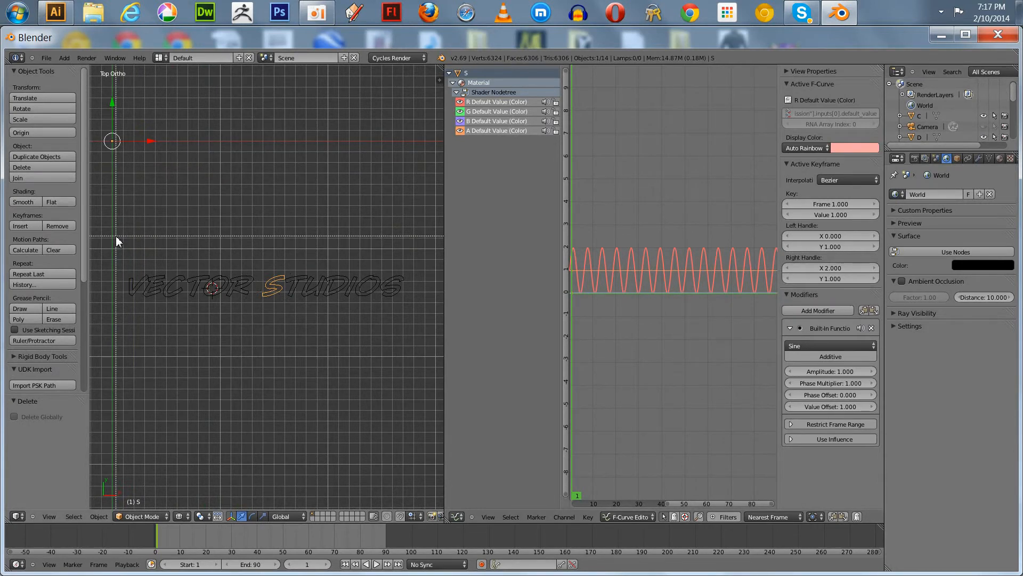
left_click_drag(117, 236, 457, 312)
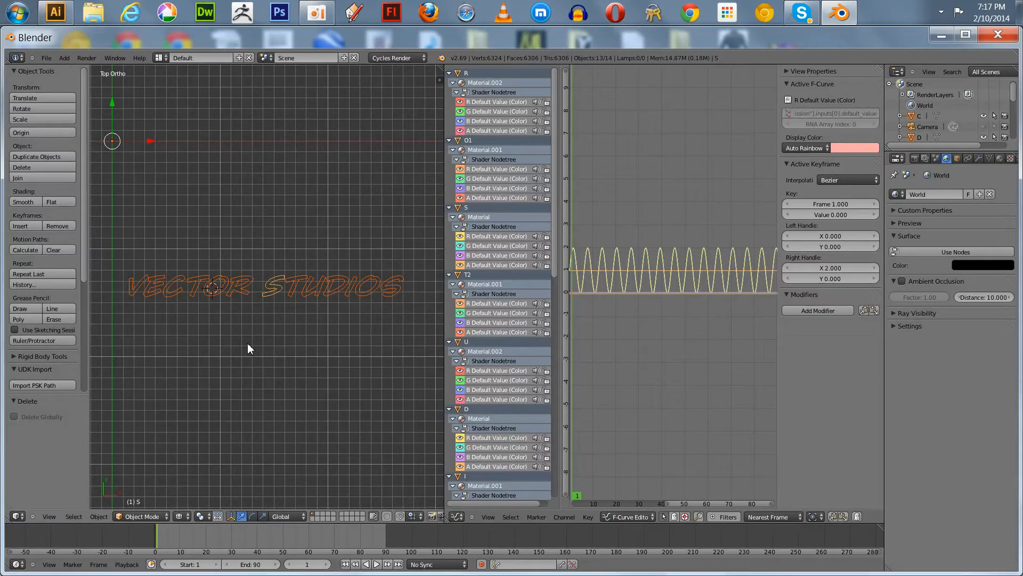
key("ctrl+j")
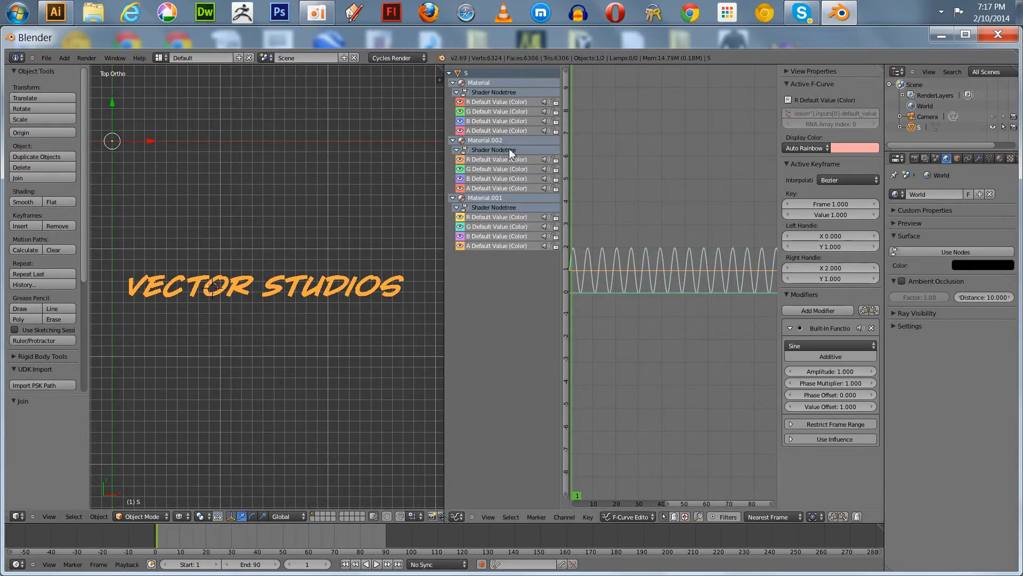
Open the lettering's material settings, hide the R and G color curves of Material.002, and select its B curve and the Material.002 slot.
left_click(488, 102)
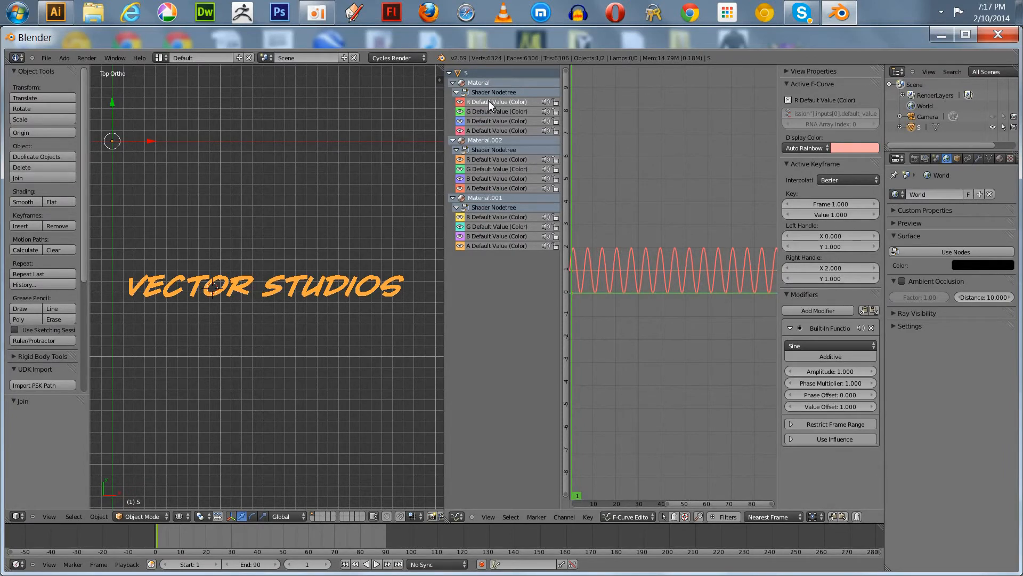
left_click(1000, 158)
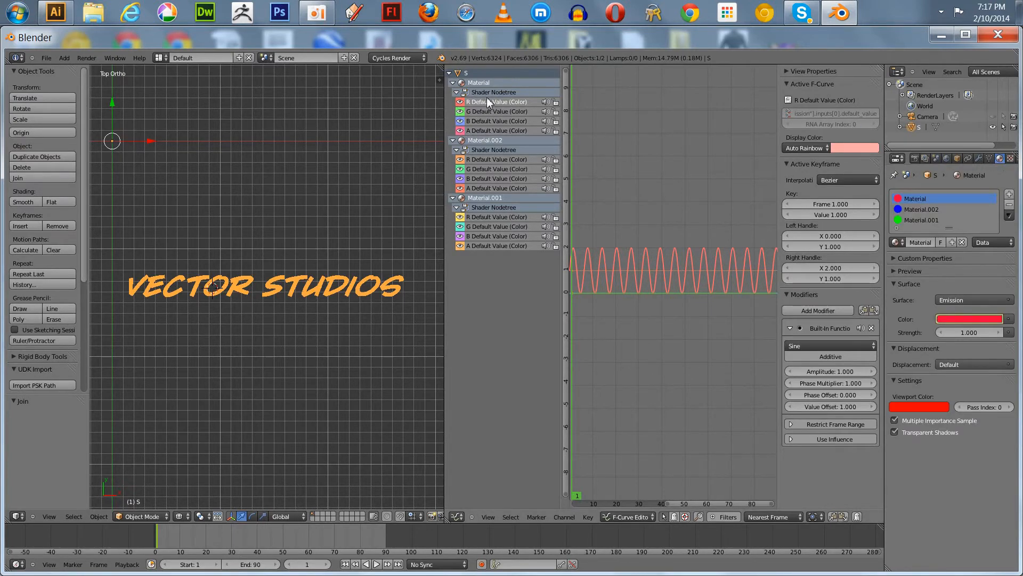
left_click(460, 160)
left_click(460, 169)
left_click(481, 178)
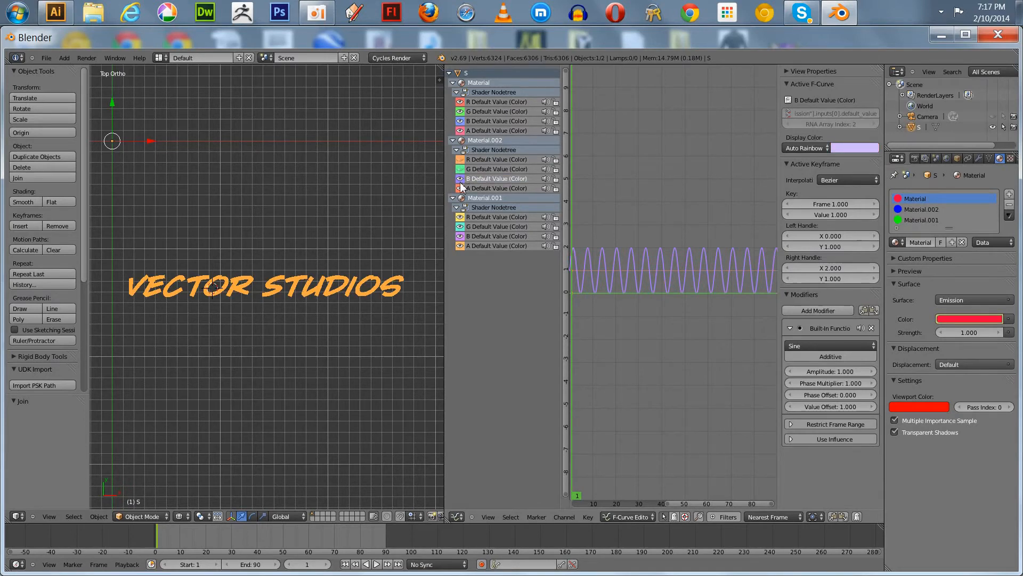
left_click(902, 212)
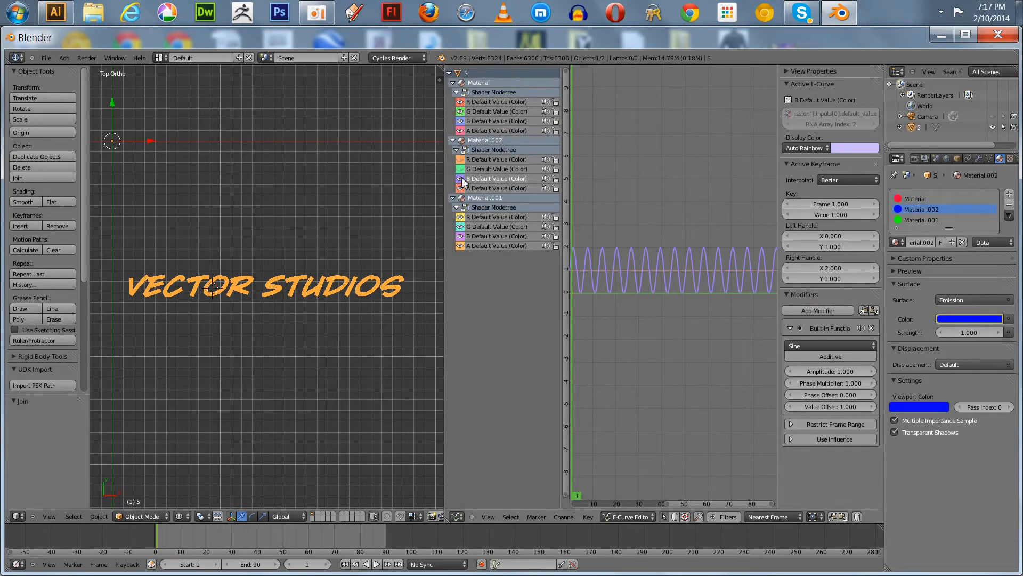
Hide the G, B and A curves of Material and the R, B and A curves of Material.001 in the graph.
left_click(460, 111)
left_click(459, 120)
left_click(460, 131)
left_click(461, 237)
left_click(460, 246)
left_click(459, 217)
Set the Phase Offset of the sine modifier on Material.001's G curve to -2.900.
left_click(483, 227)
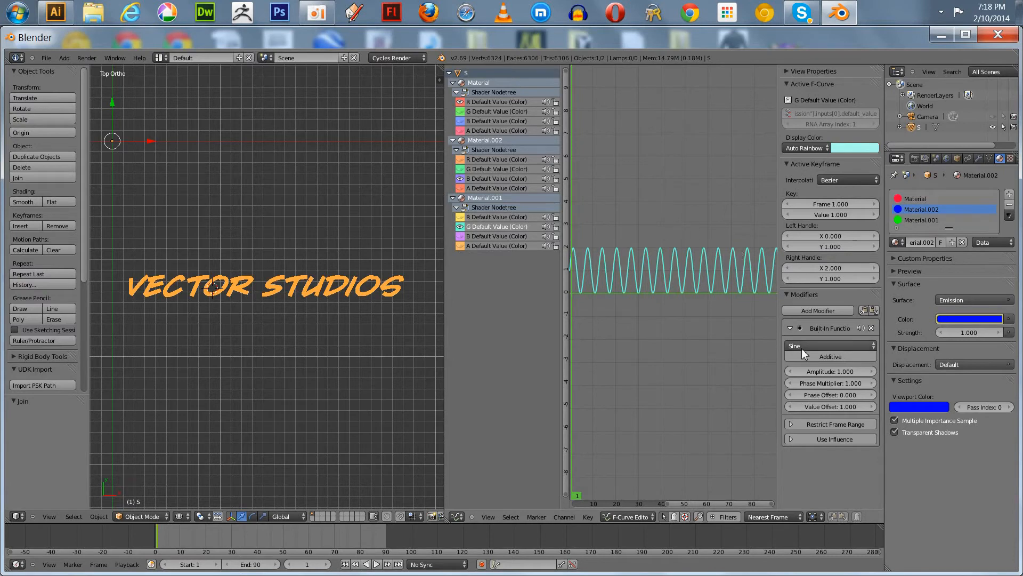
left_click(791, 395)
left_click(792, 396)
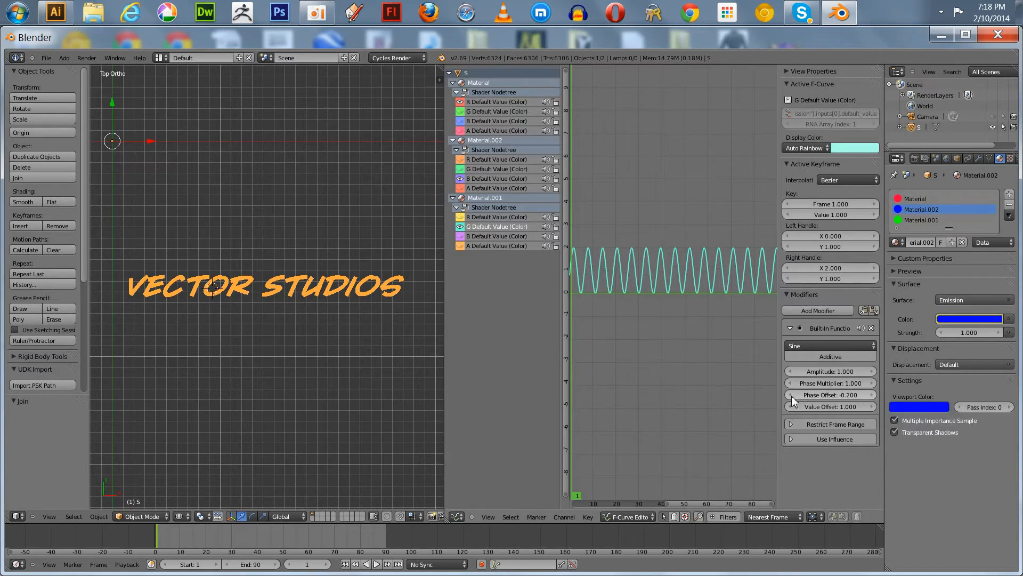
left_click(791, 395)
left_click(792, 395)
left_click(792, 396)
left_click(791, 395)
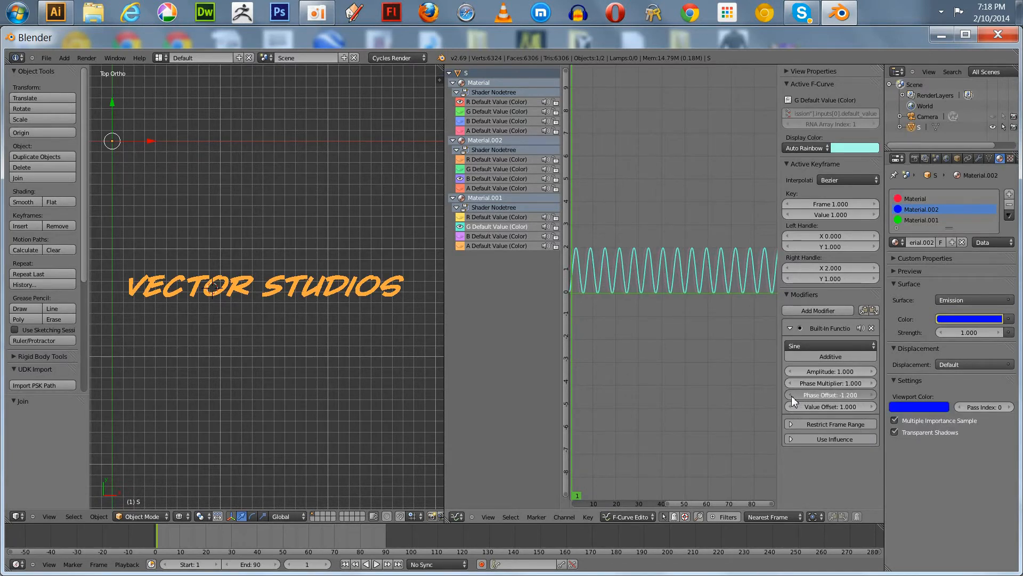
left_click(792, 395)
left_click(791, 395)
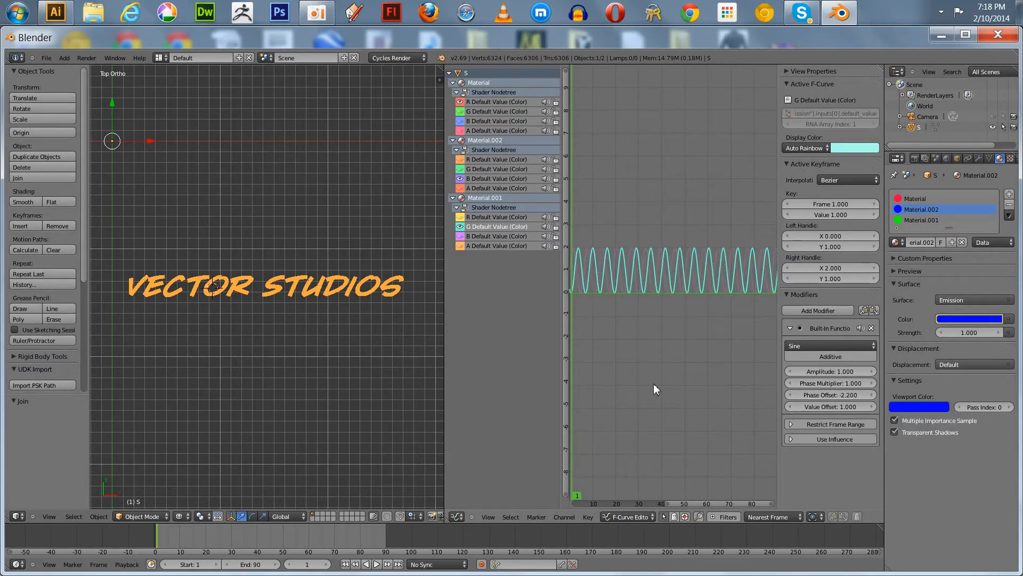
scroll(640, 383, "up", 7)
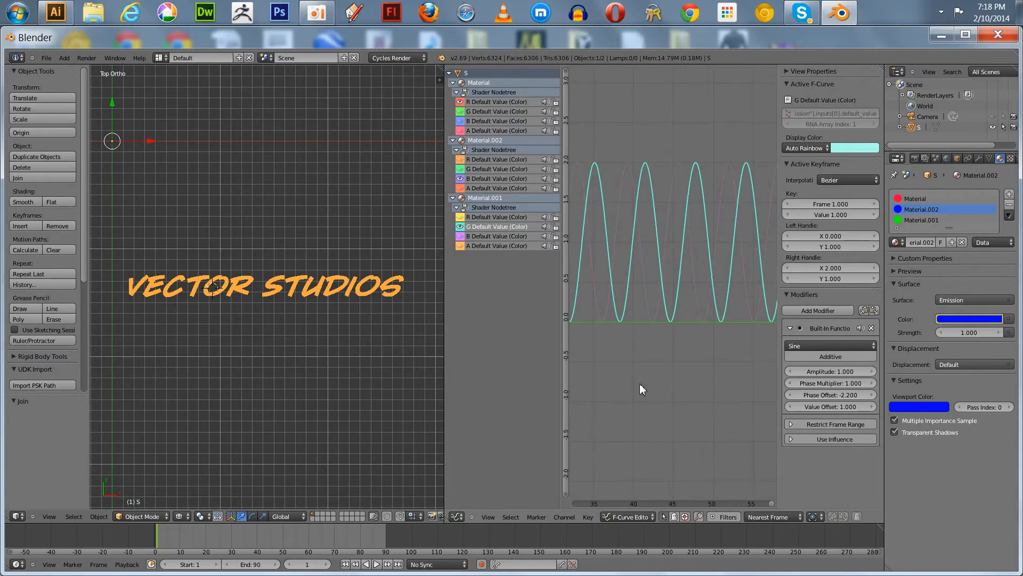
left_click(872, 396)
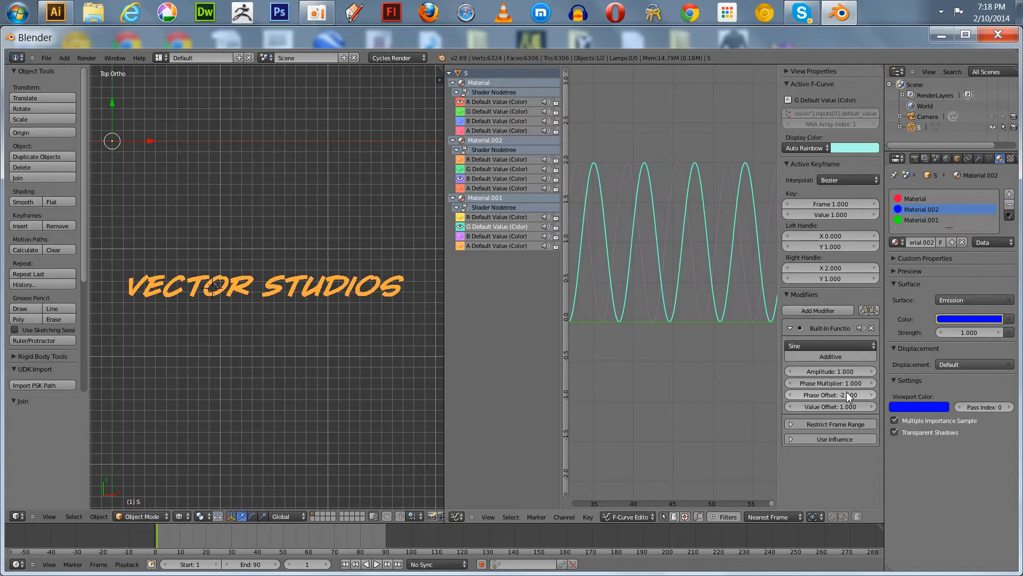
left_click(791, 394)
left_click(791, 395)
left_click(791, 394)
left_click(791, 395)
left_click(791, 395)
left_click(791, 394)
left_click(791, 394)
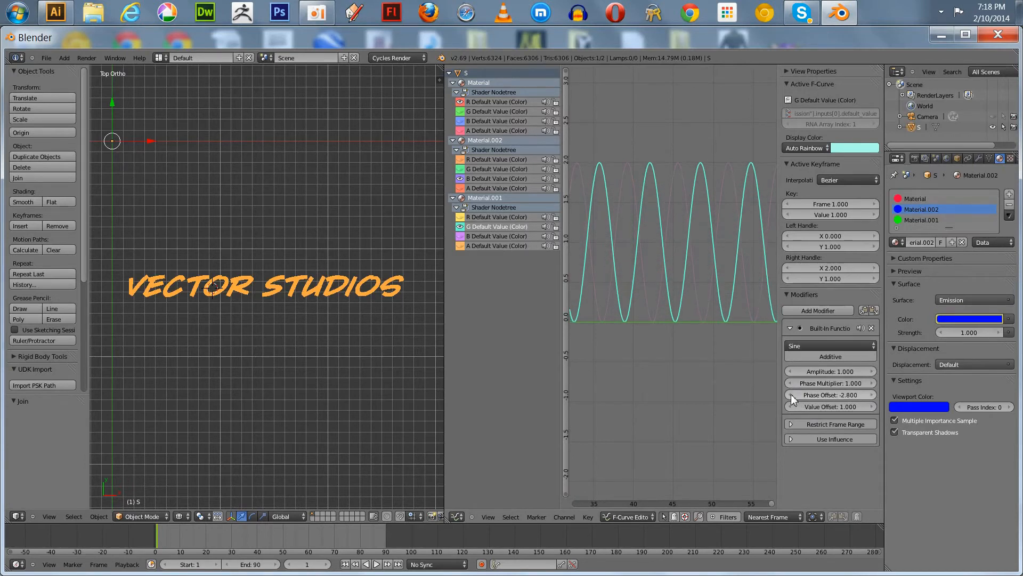
left_click(791, 394)
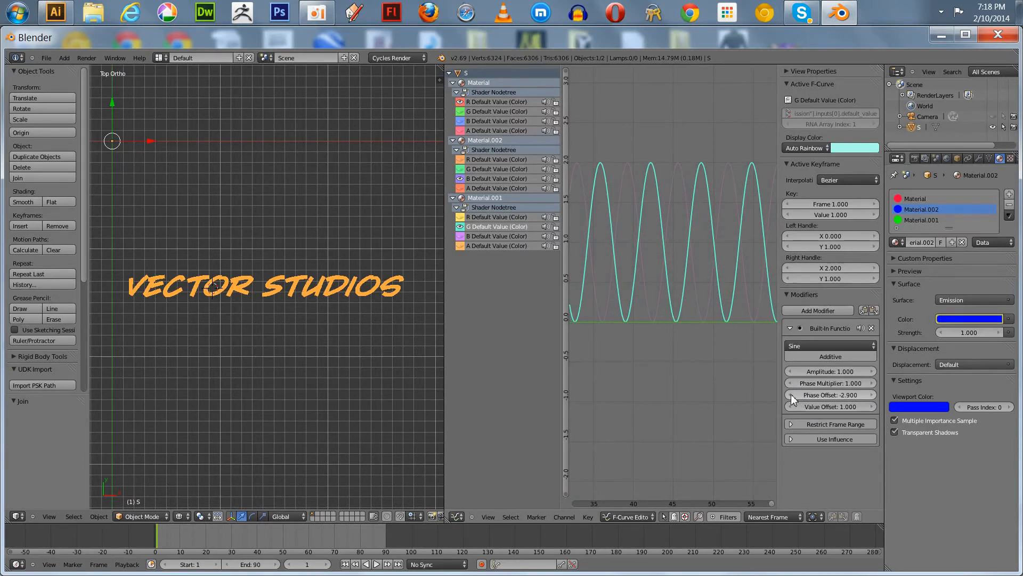
Set the Phase Offset of the sine modifier on Material's R curve to -0.700.
left_click(481, 179)
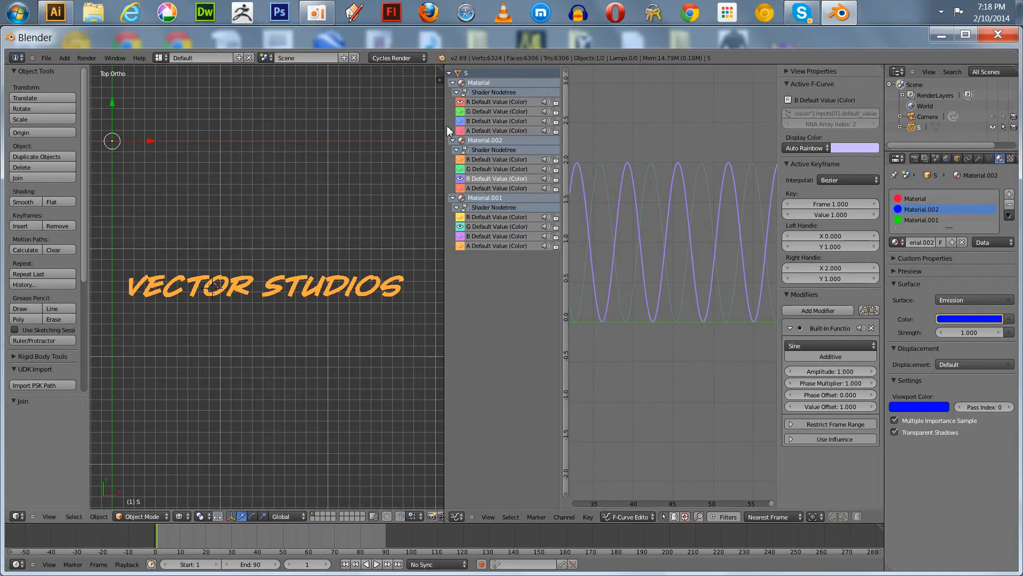
left_click(477, 103)
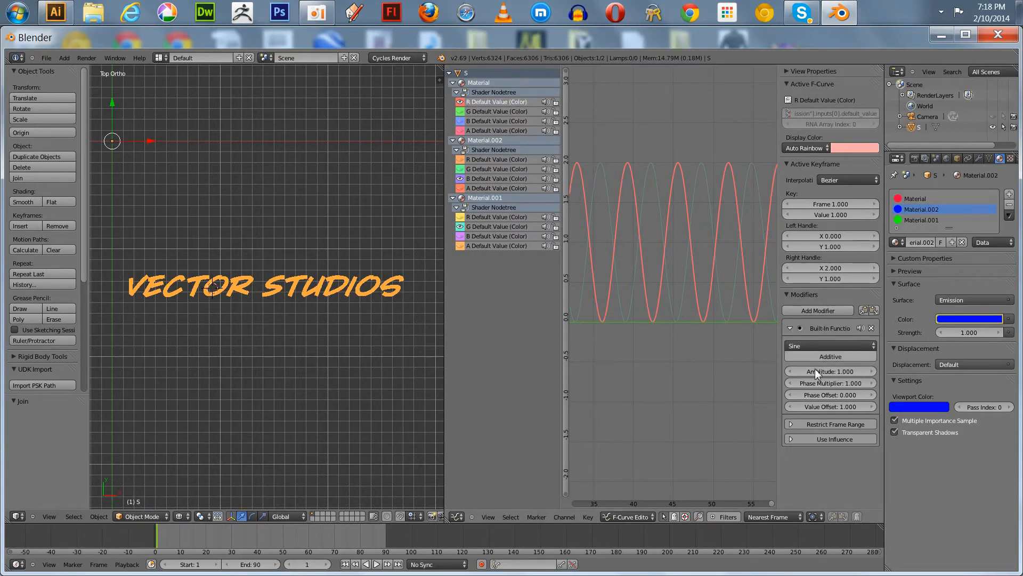
left_click(789, 395)
left_click(789, 395)
left_click(789, 395)
left_click(790, 395)
left_click(789, 395)
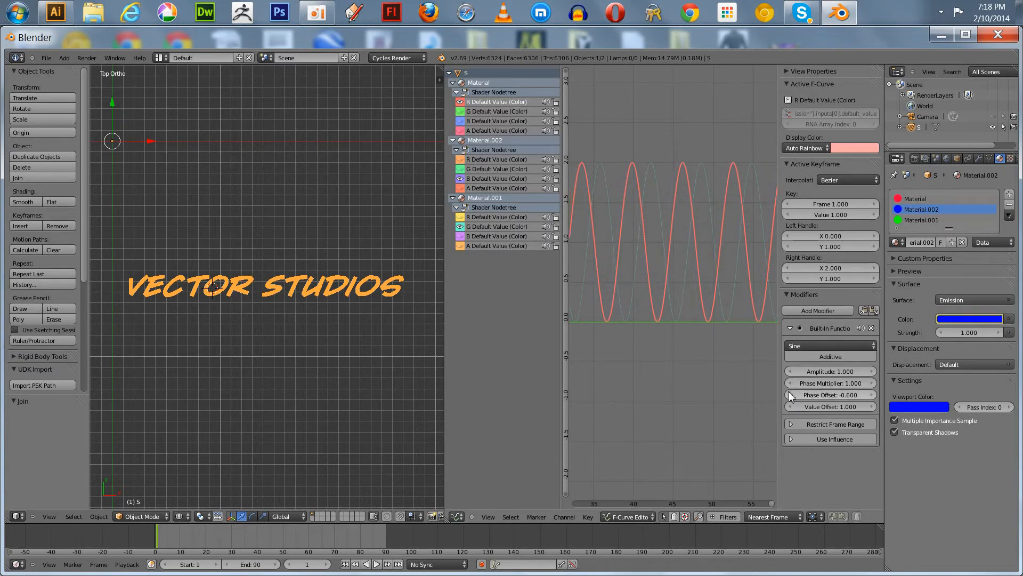
left_click(789, 395)
left_click(790, 395)
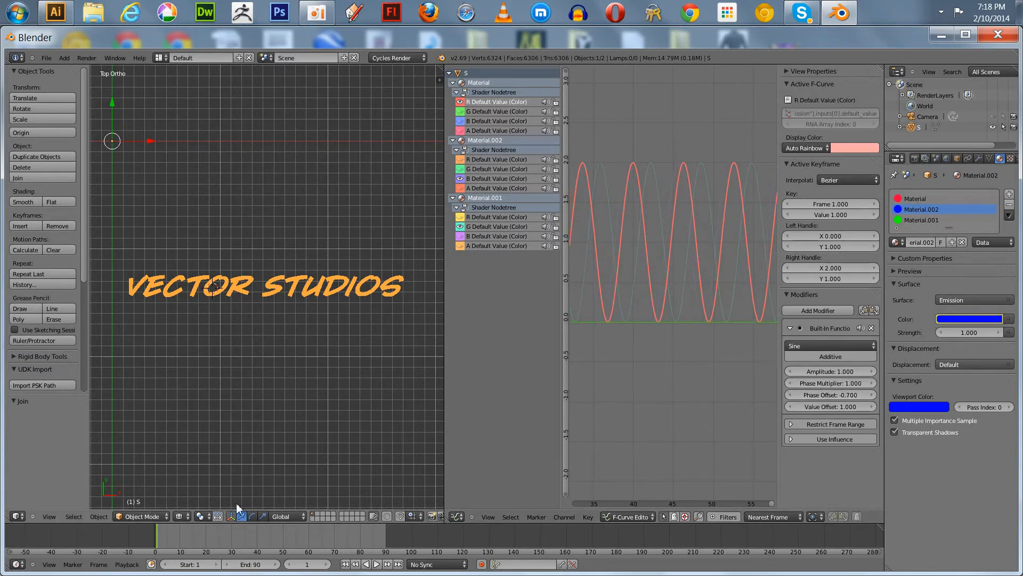
Preview the offset color animation in Rendered viewport shading, then stop playback at the first frame.
left_click(180, 516)
left_click(186, 447)
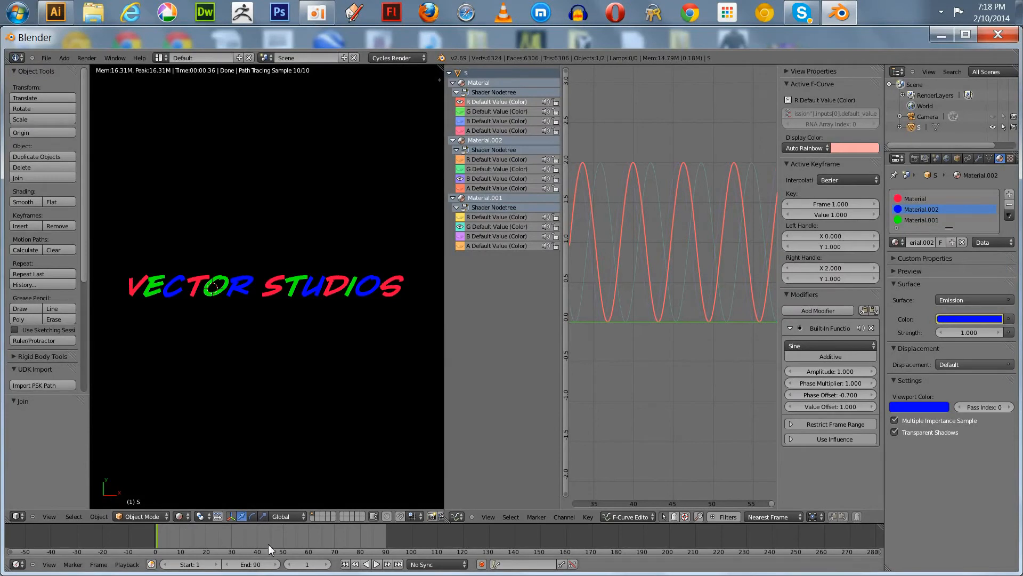
left_click(376, 564)
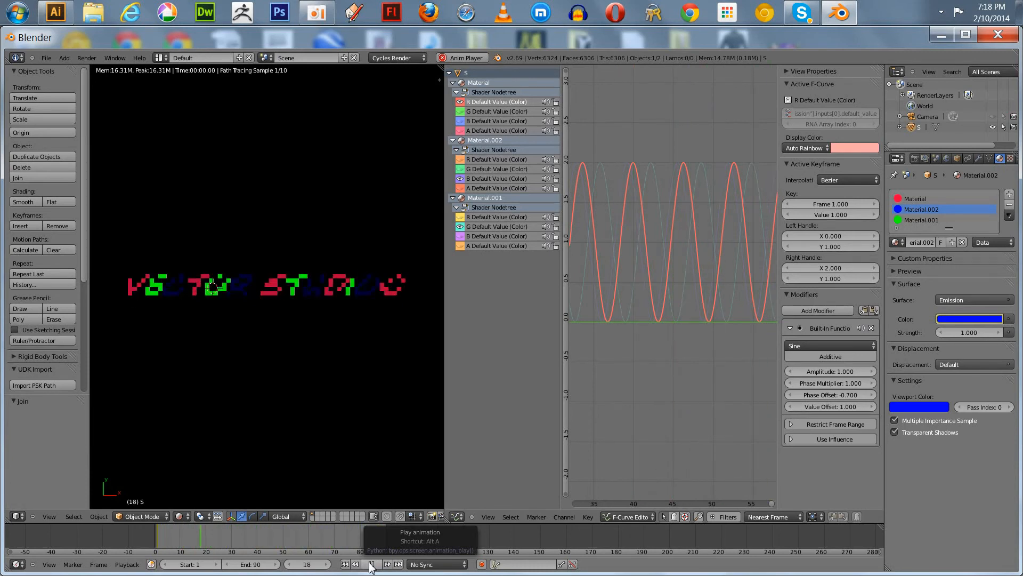
left_click(371, 564)
left_click(345, 564)
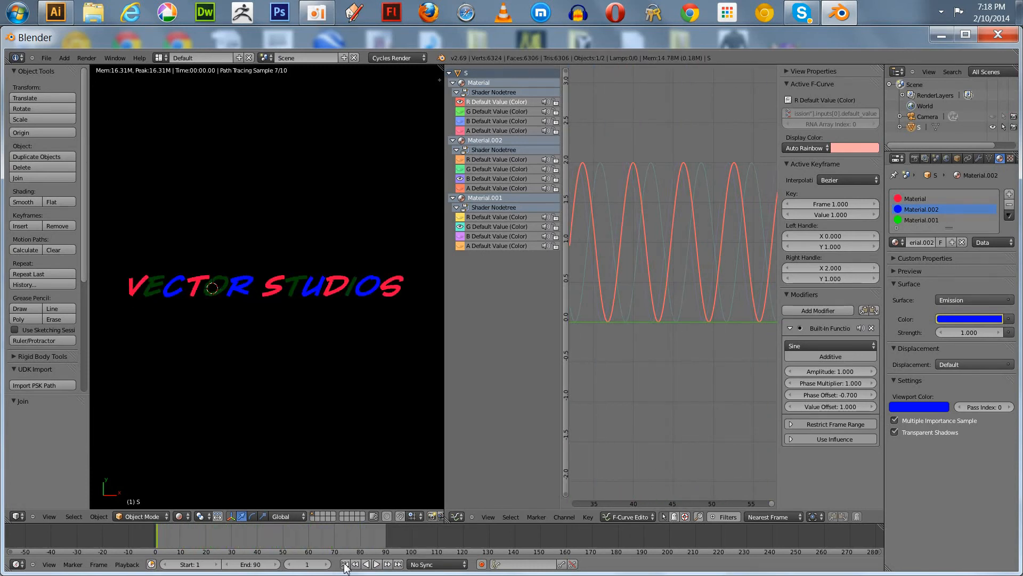
left_click(377, 564)
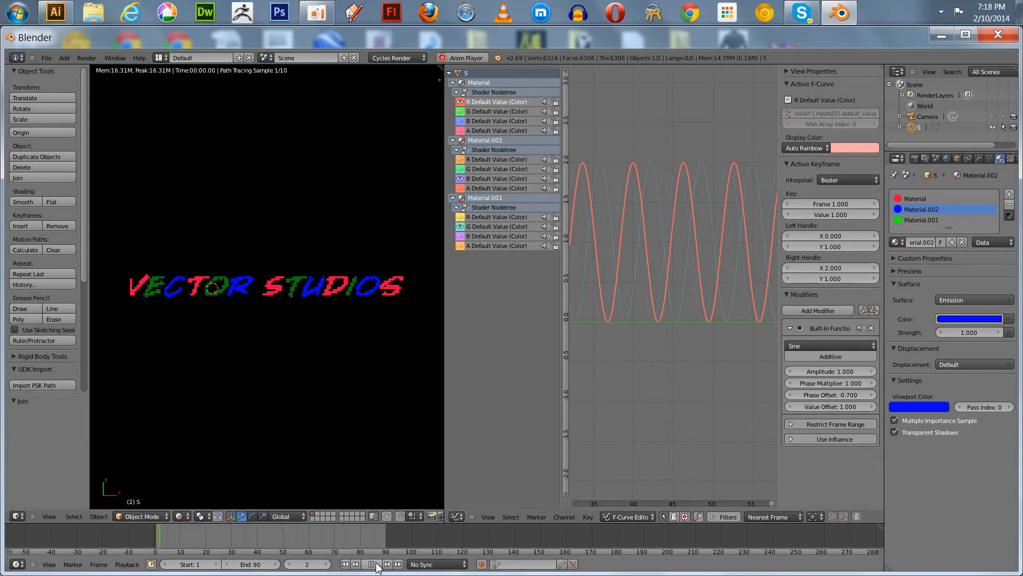
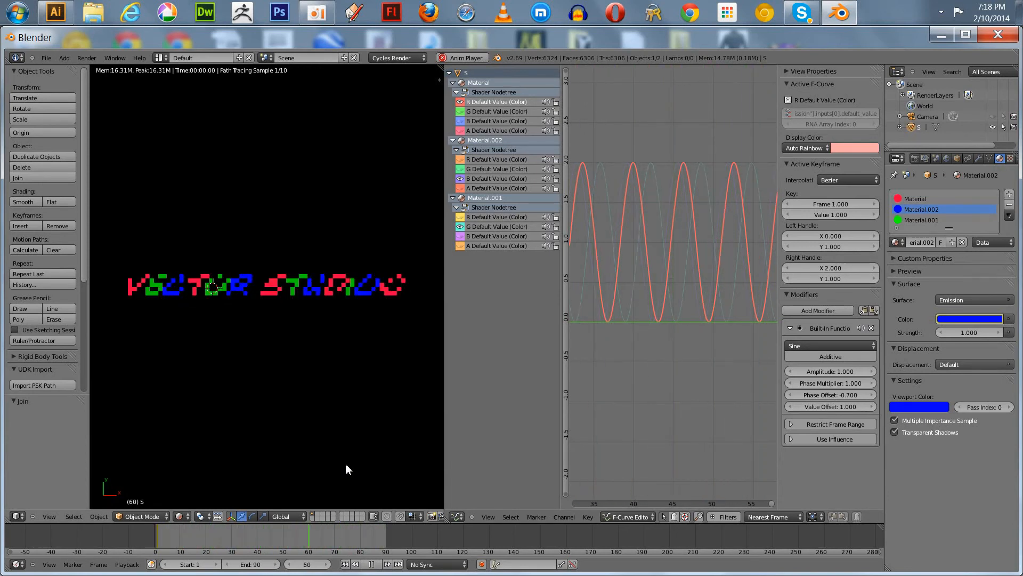
left_click(370, 564)
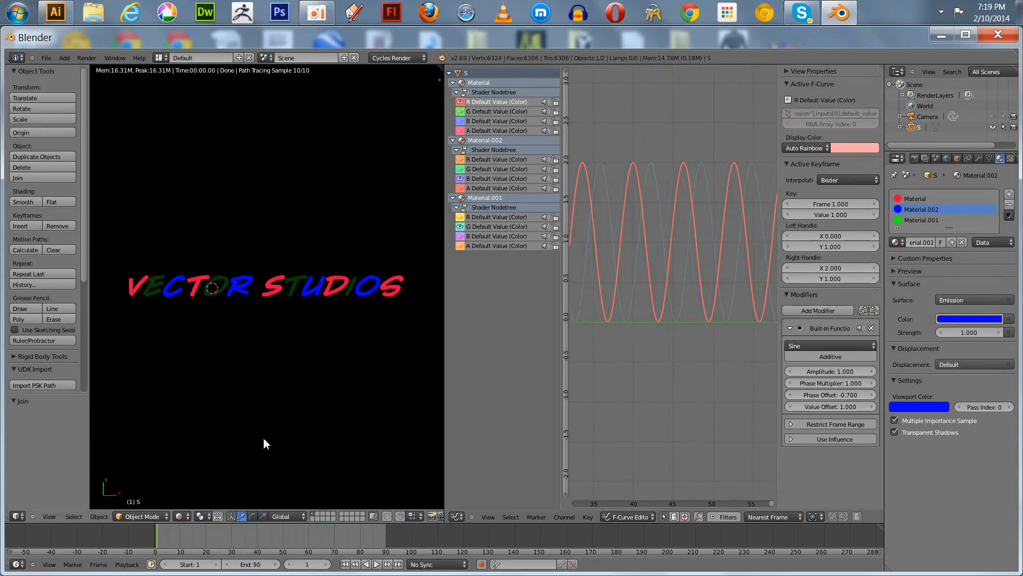
Switch the viewport shading to Solid and add a plane at the 3D cursor above the lettering in front view.
left_click(181, 517)
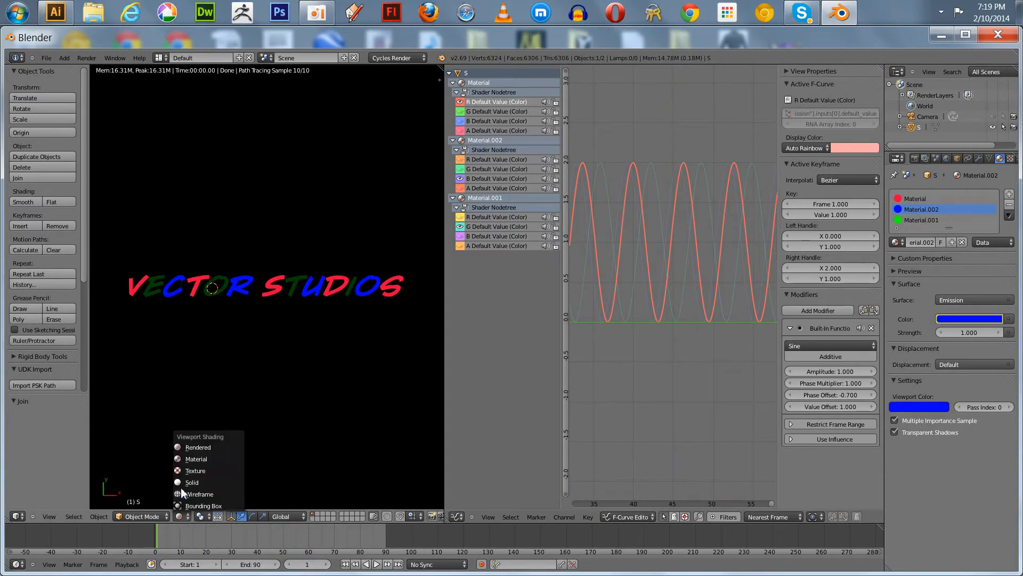
left_click(182, 485)
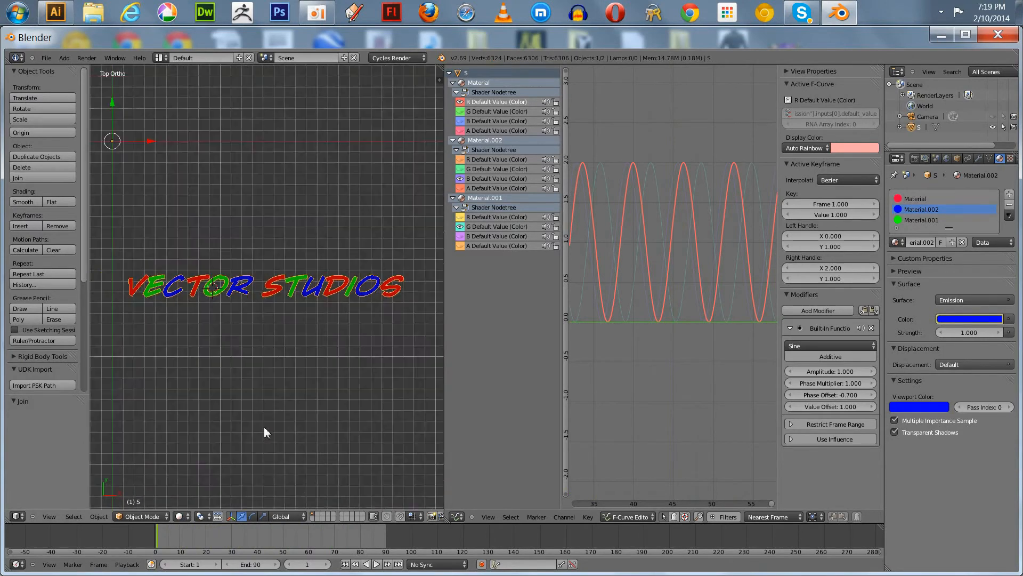
scroll(267, 432, "down", 5)
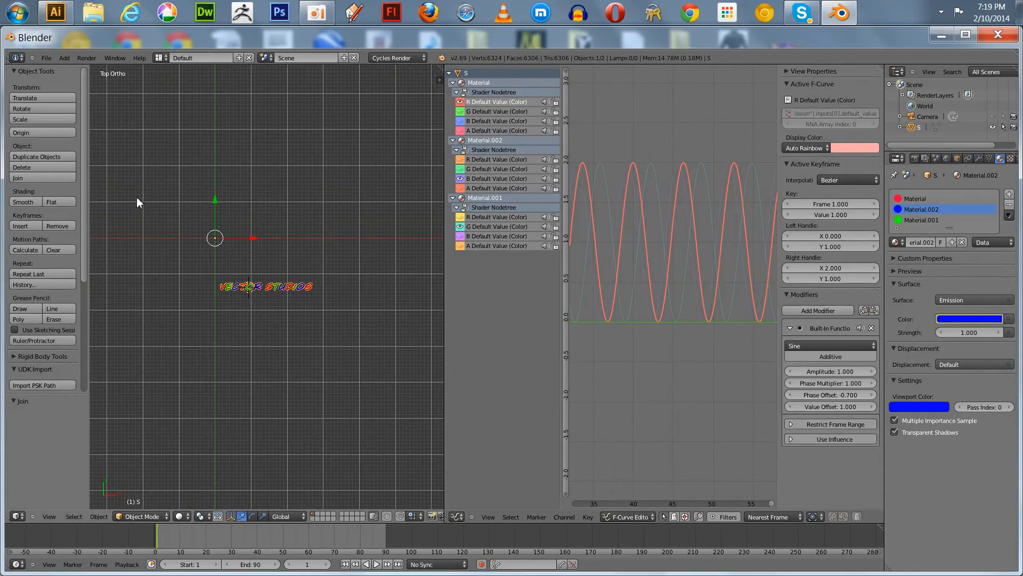
key("KP_1")
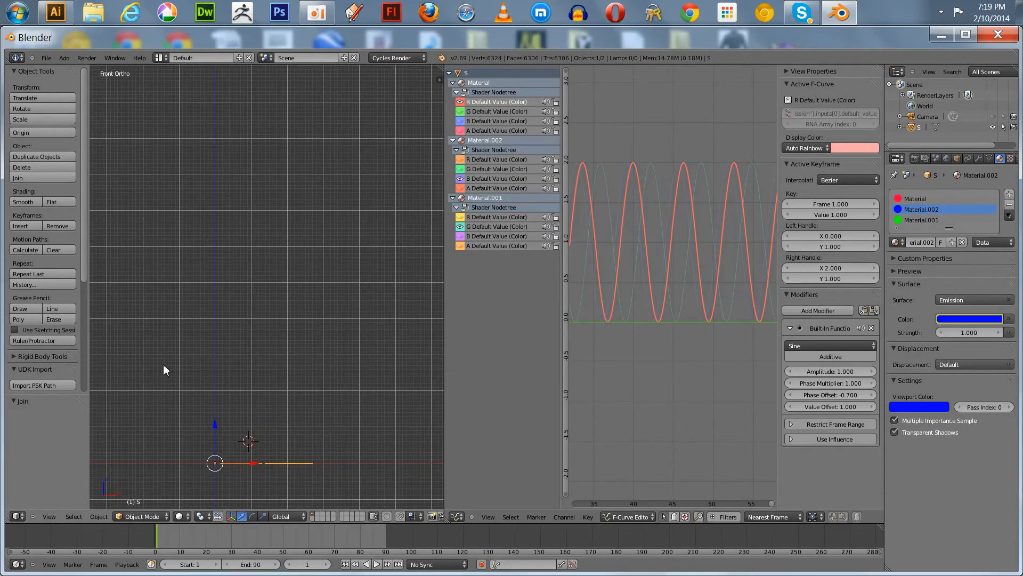
middle_click_drag(163, 363, 229, 213, "shift")
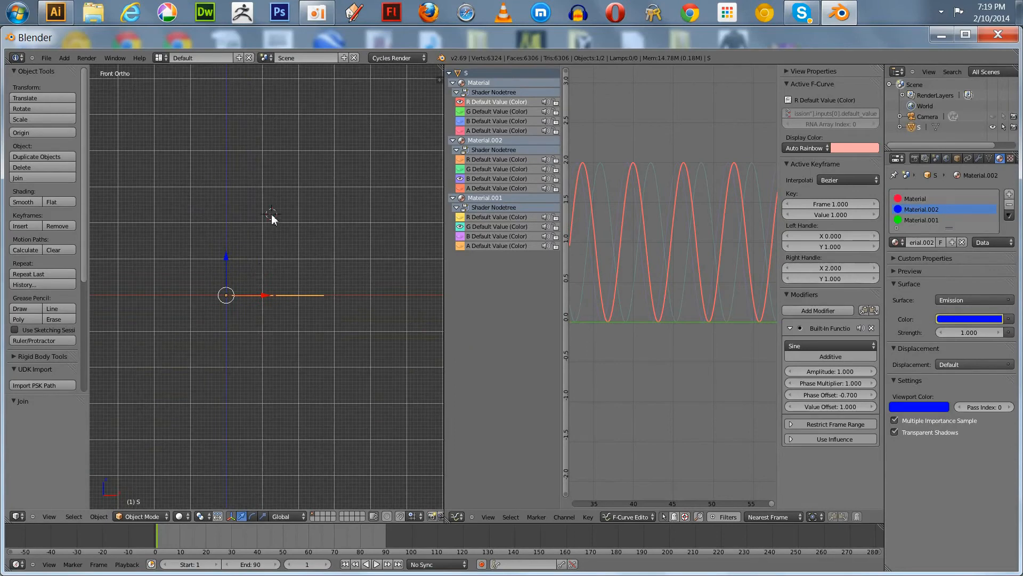
key("shift+a")
mouse_move(273, 216)
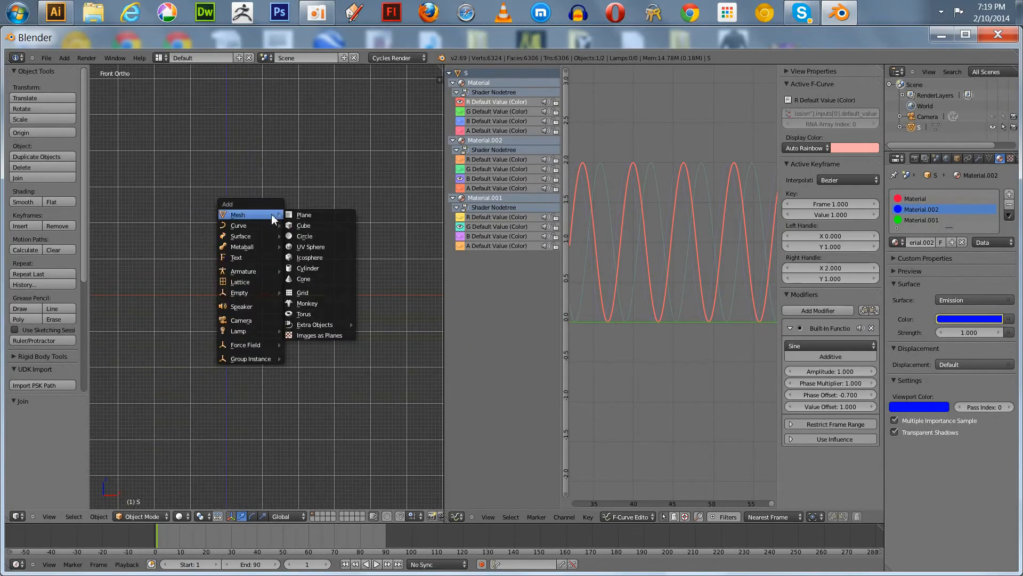
left_click(310, 215)
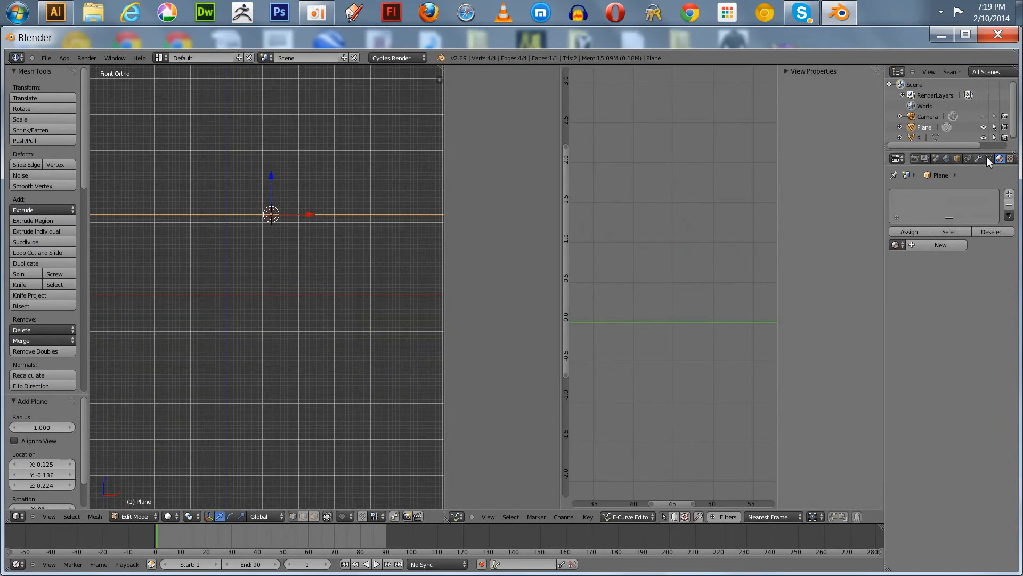
Give the plane a new material, then look through the camera and return to Object Mode.
left_click(936, 245)
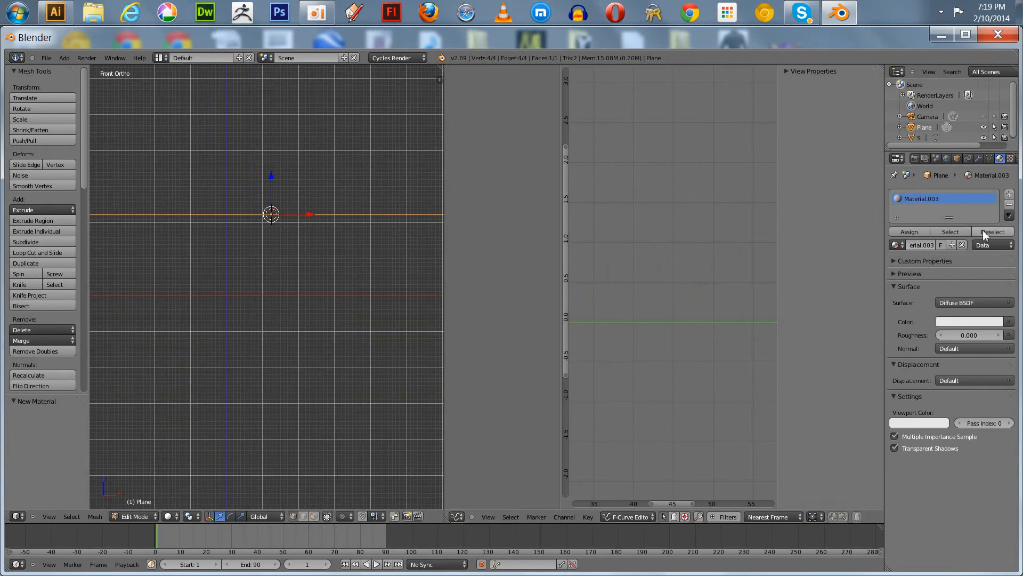
key("KP_0")
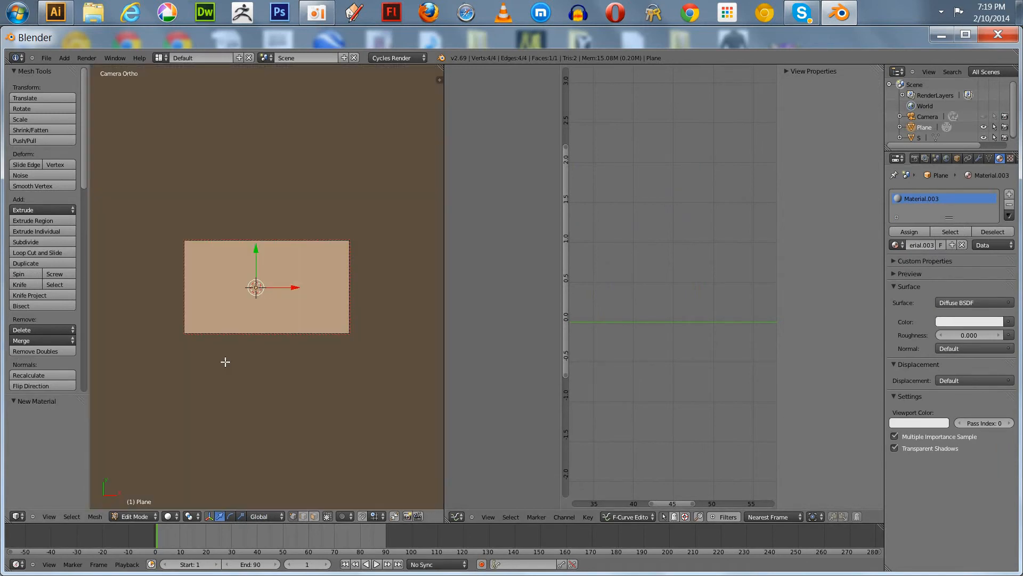
left_click(135, 516)
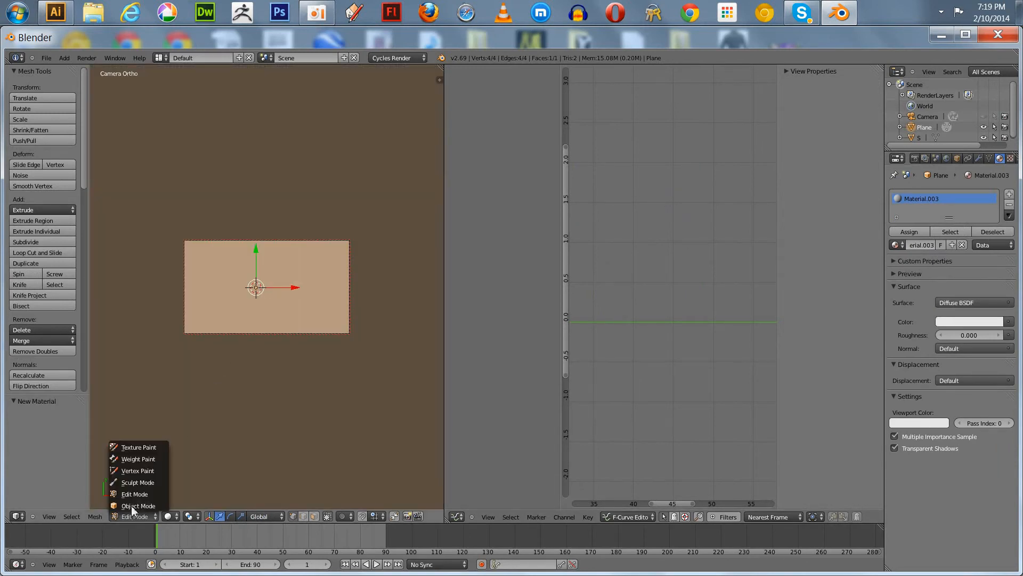
left_click(133, 518)
Preview the camera view in Rendered shading, then switch the viewport shading to Wireframe.
left_click(180, 516)
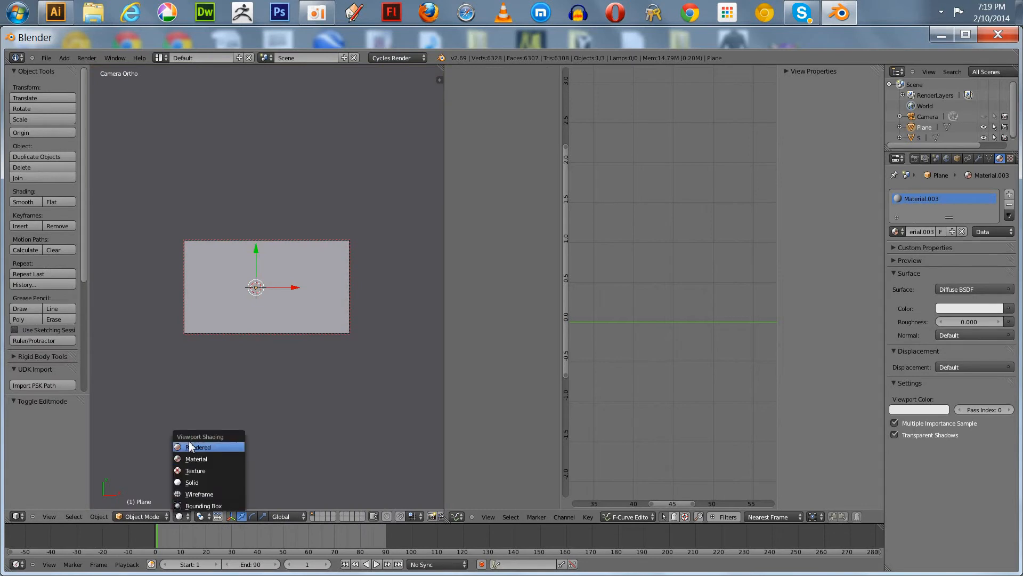
left_click(189, 447)
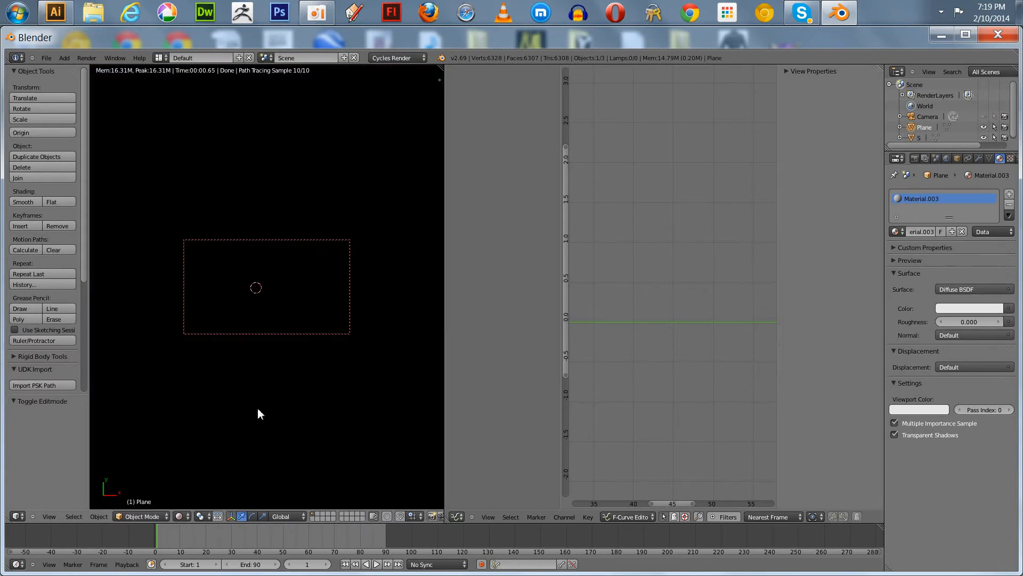
left_click(179, 516)
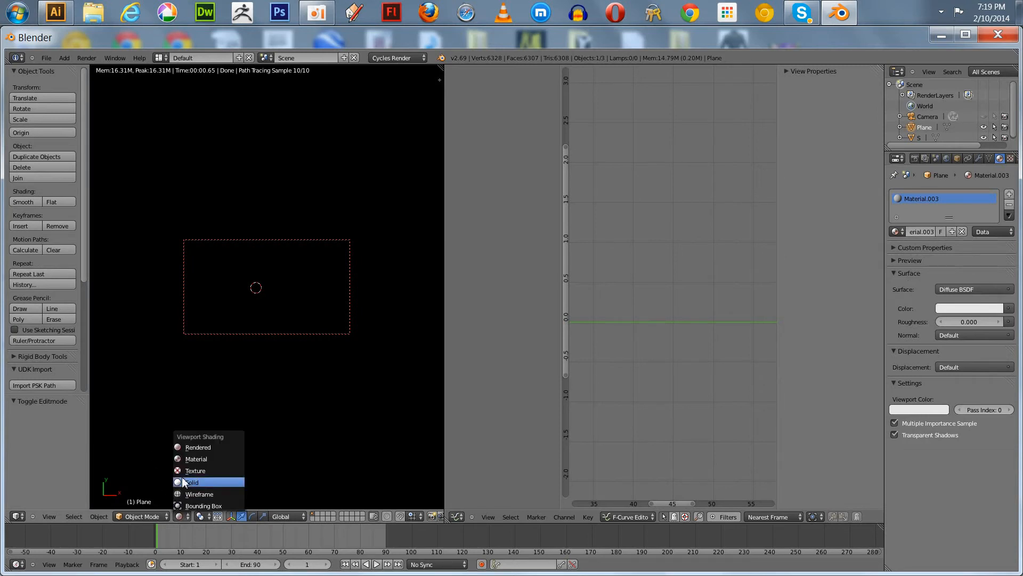
left_click(195, 490)
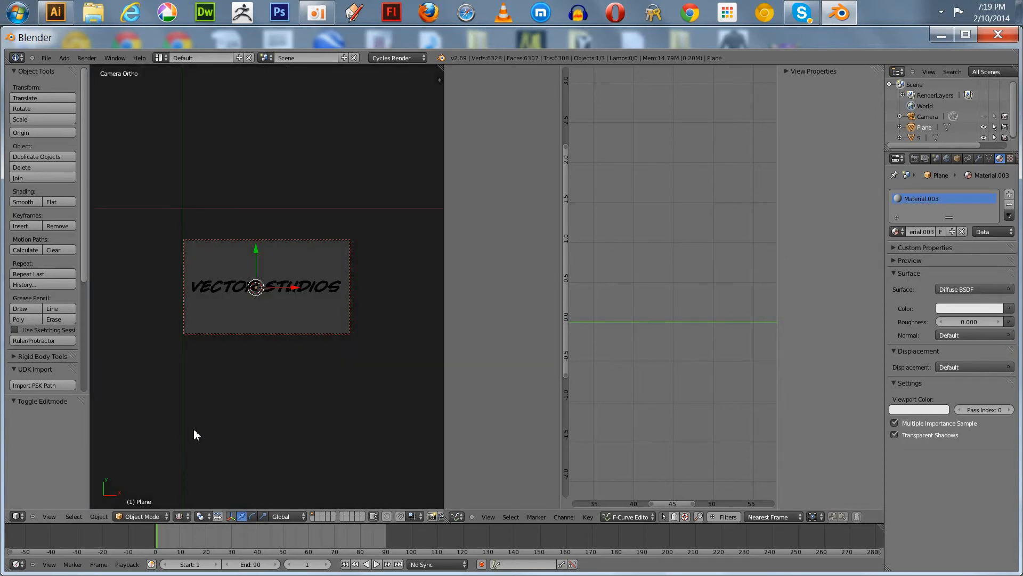
In front view, move the plane down about 0.097 along Z, closer to the lettering.
key("KP_1")
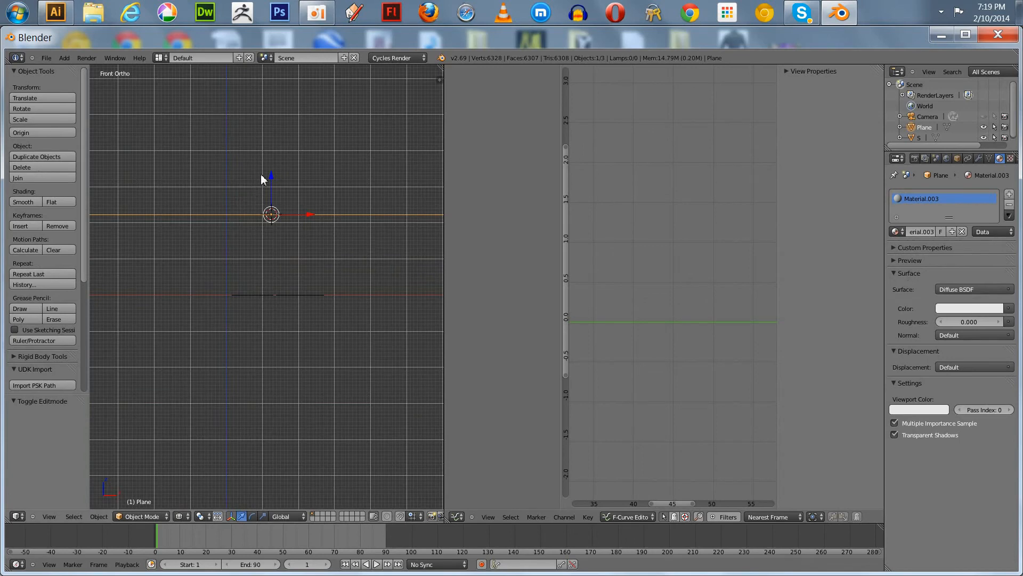
key("g")
key("z")
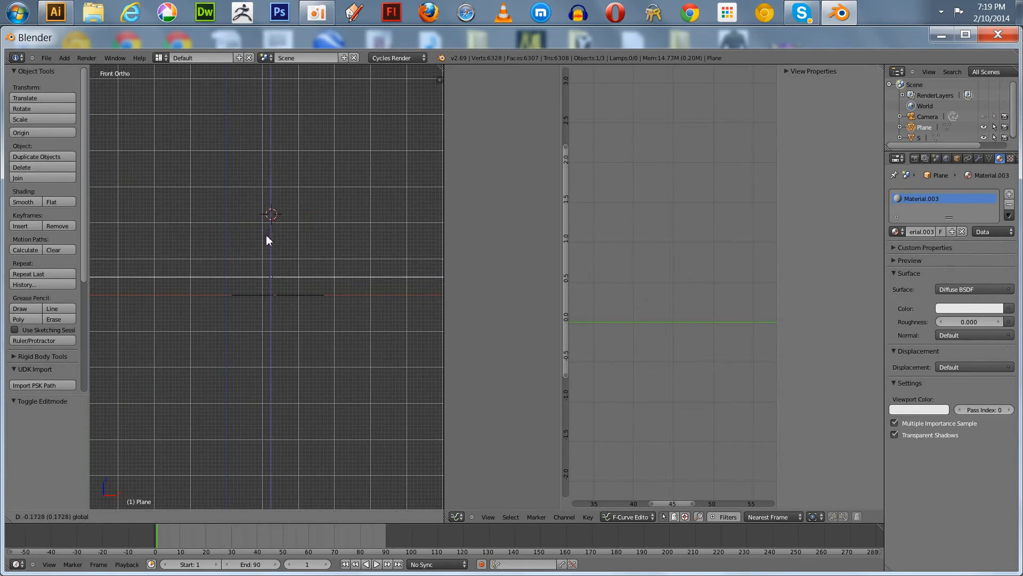
left_click(267, 213)
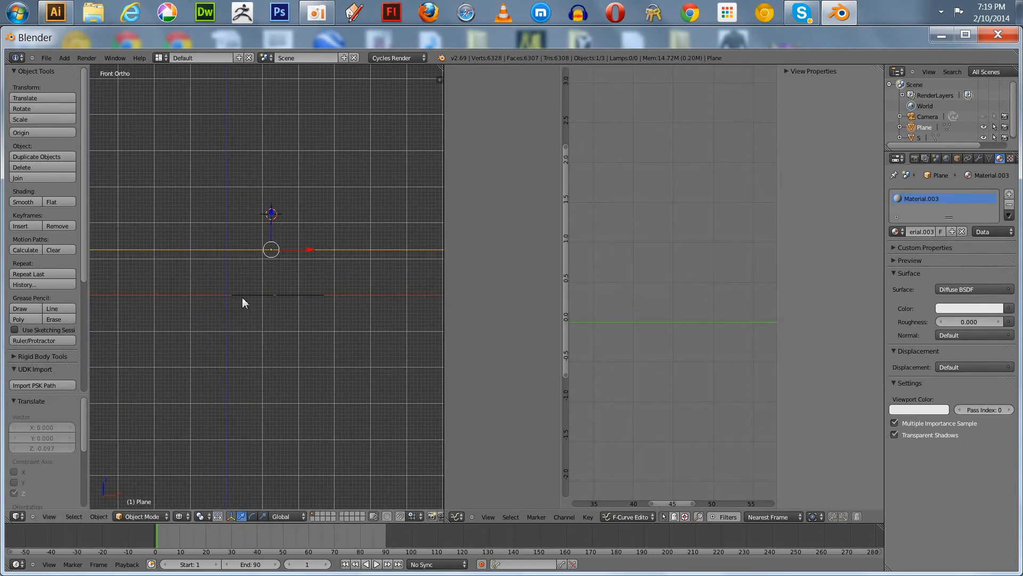
Unhide the camera and move it about 2.376 down along Z, to below the plane and lettering.
scroll(242, 358, "down", 3)
scroll(242, 357, "down", 2)
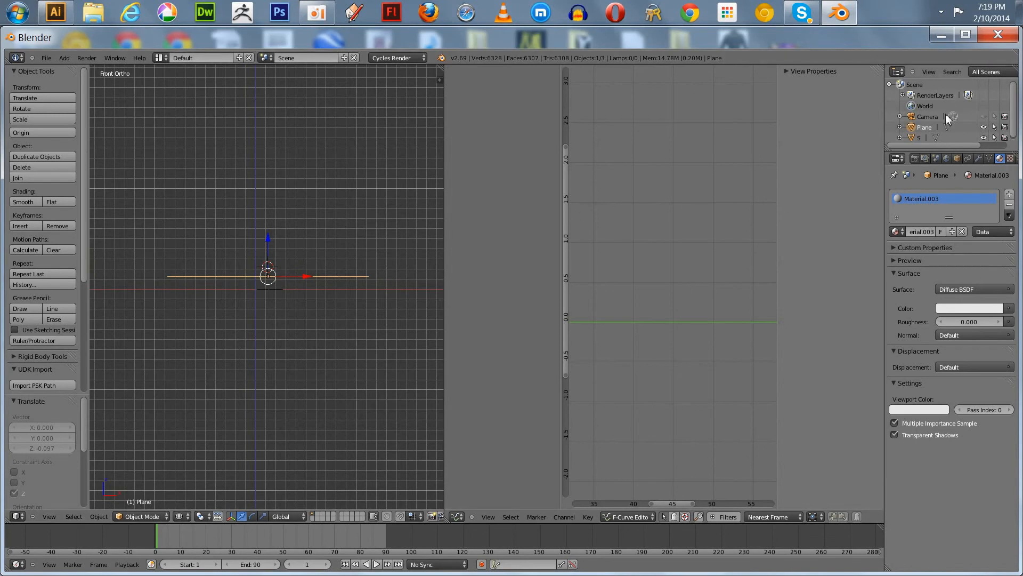
left_click(984, 117)
left_click(926, 117)
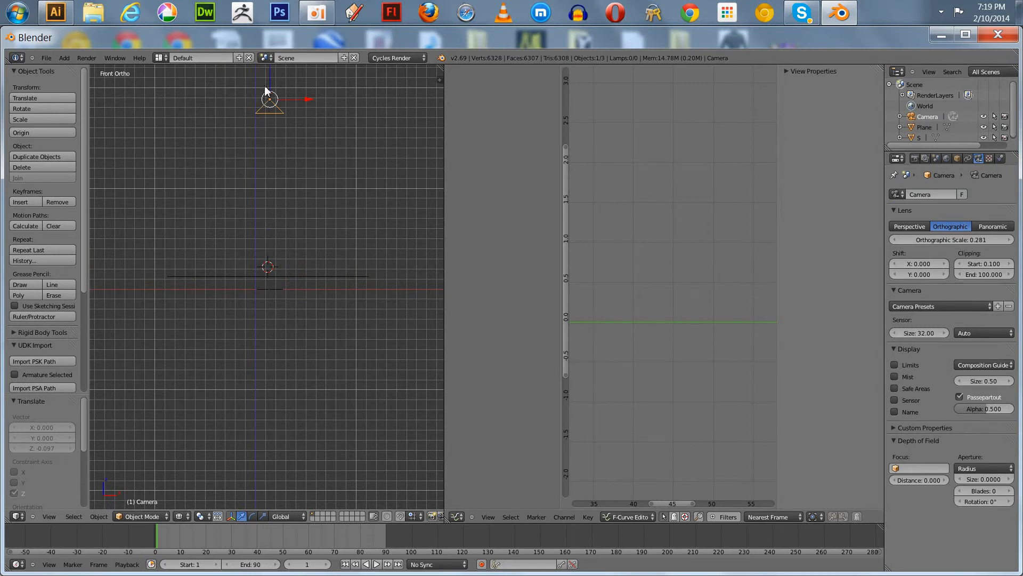
key("g")
key("z")
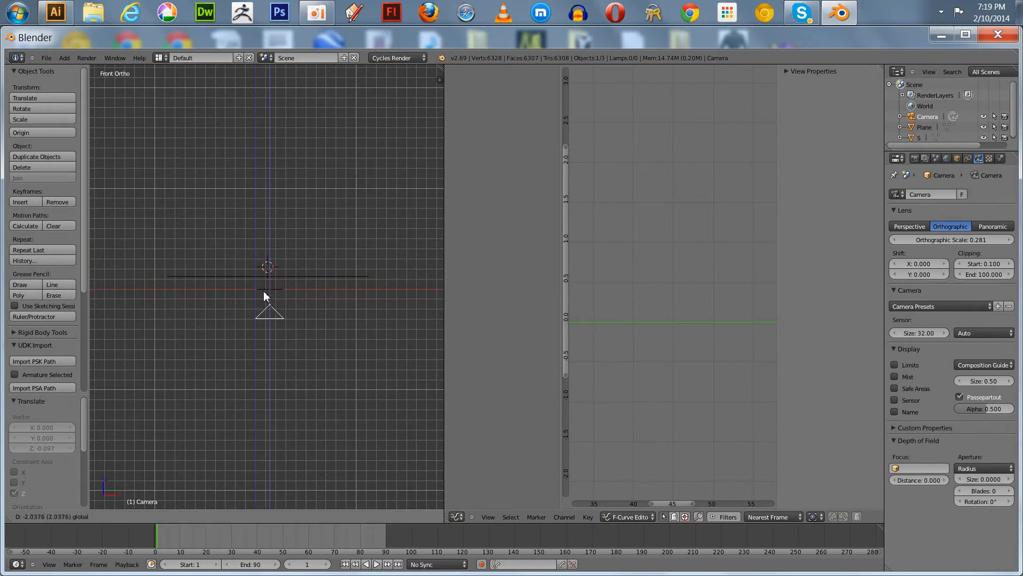
left_click(266, 322)
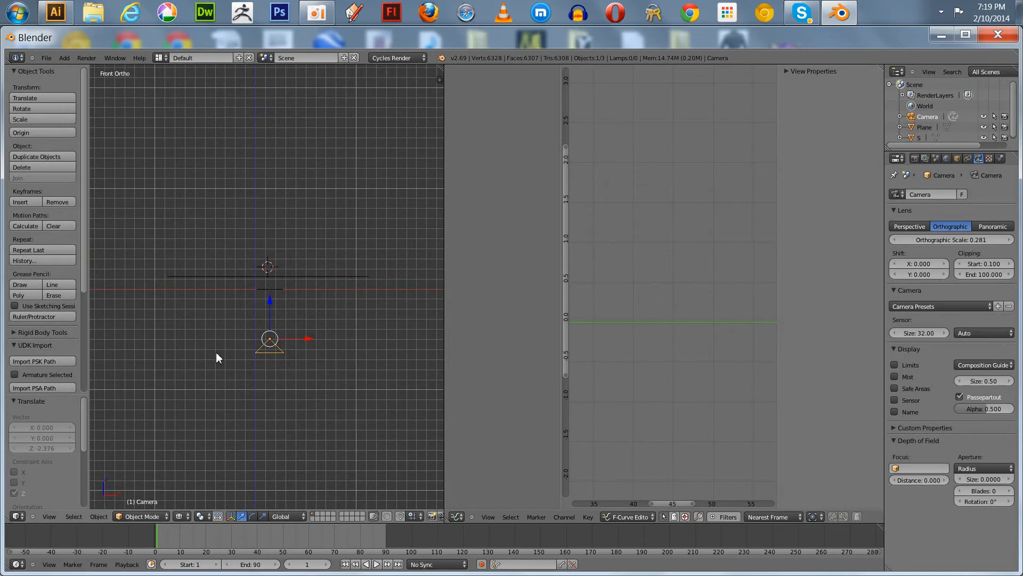
Look through the moved camera and preview the view in Rendered shading, then return to Wireframe shading.
key("KP_0")
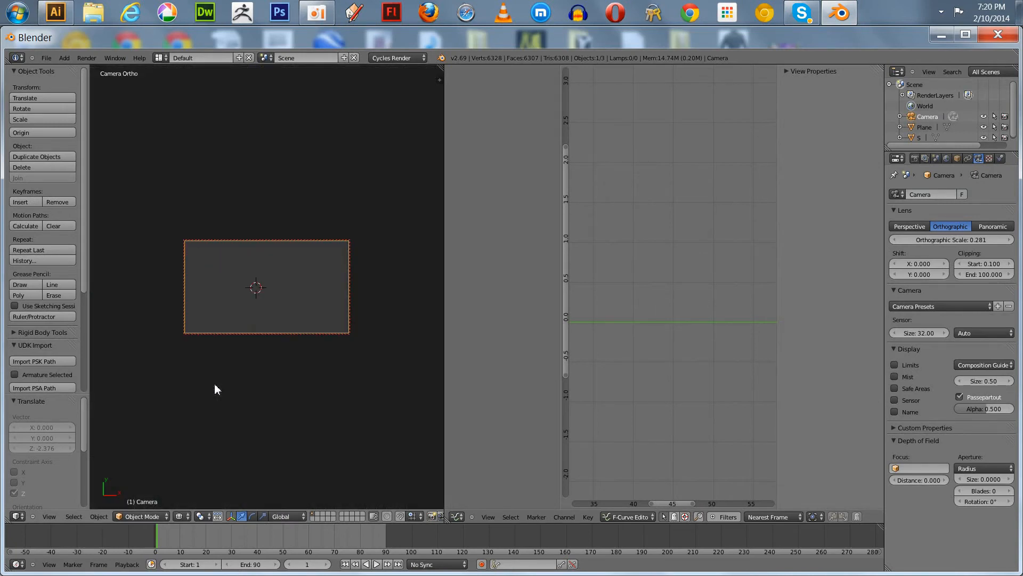
scroll(218, 373, "down", 4)
scroll(218, 373, "up", 6)
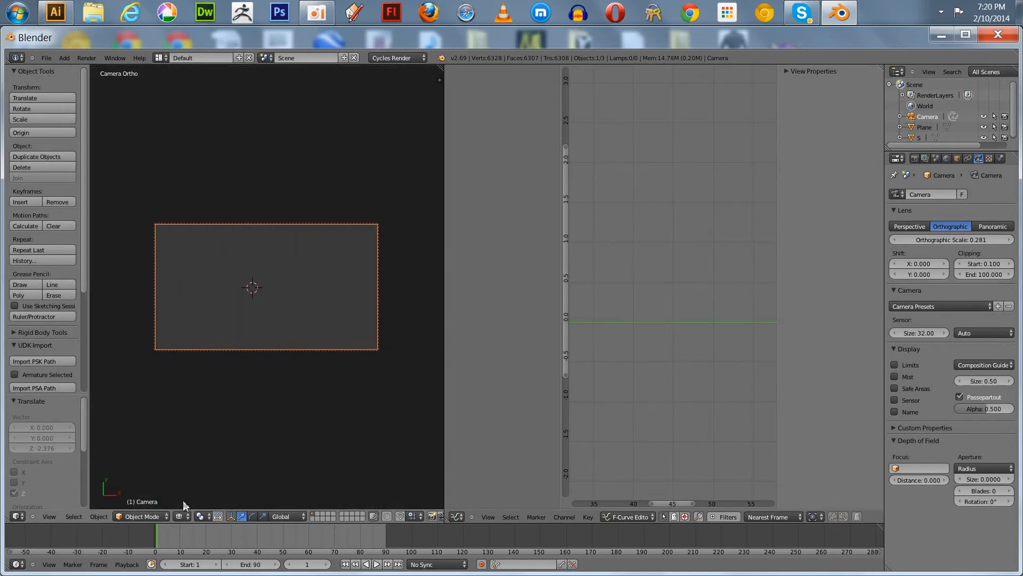
left_click(179, 516)
left_click(184, 448)
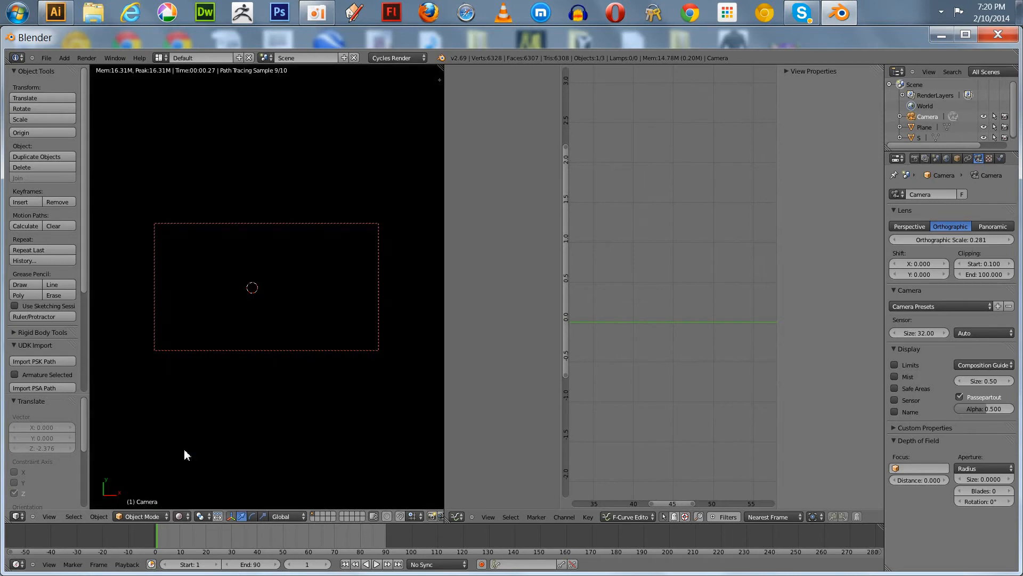
left_click(179, 516)
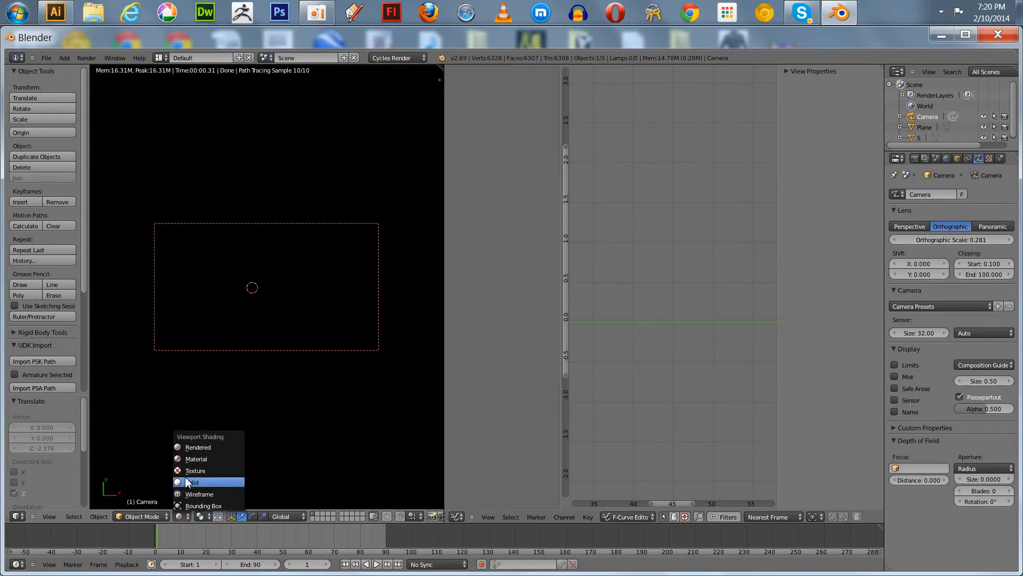
left_click(186, 482)
Rotate the camera 180 degrees about the global X axis in front view, then look through it.
scroll(214, 438, "down", 5)
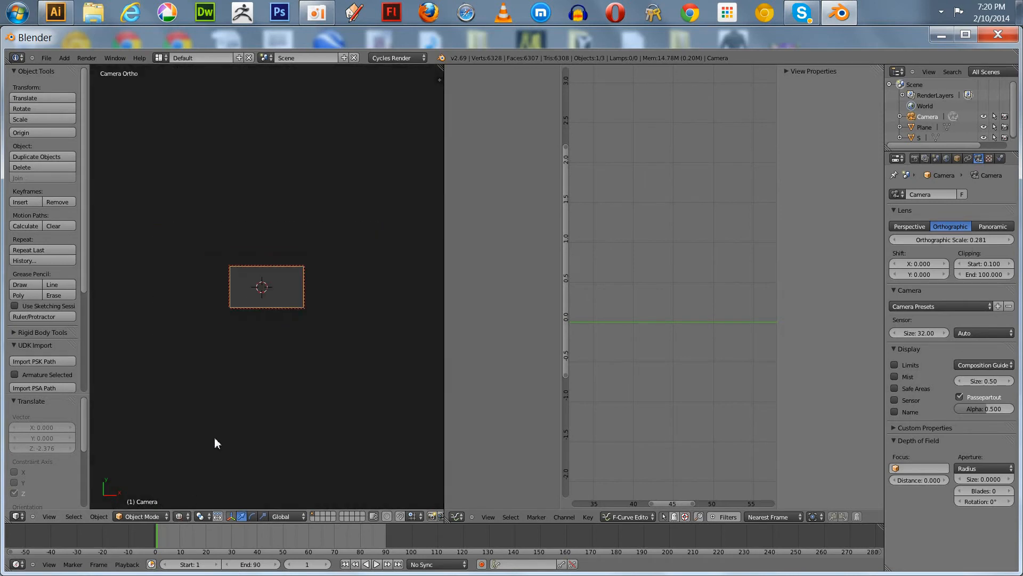
key("KP_1")
scroll(221, 376, "down", 5)
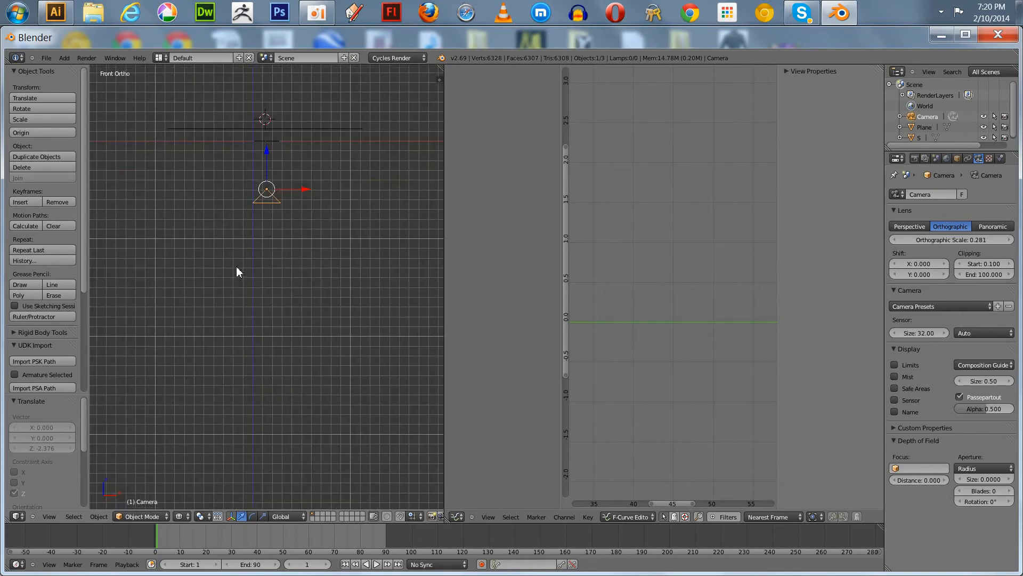
middle_click_drag(221, 254, 238, 384, "shift")
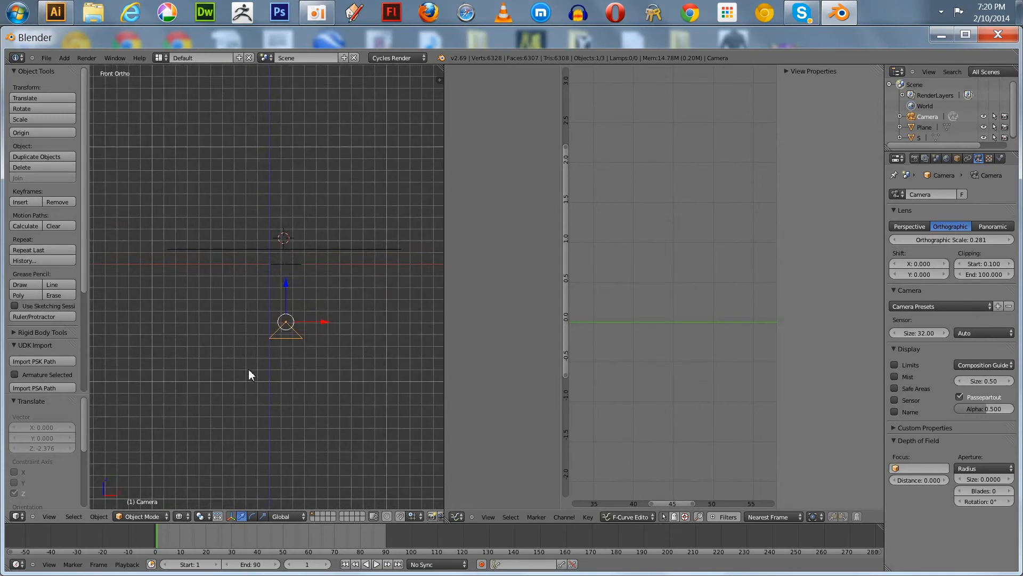
scroll(250, 375, "up", 5)
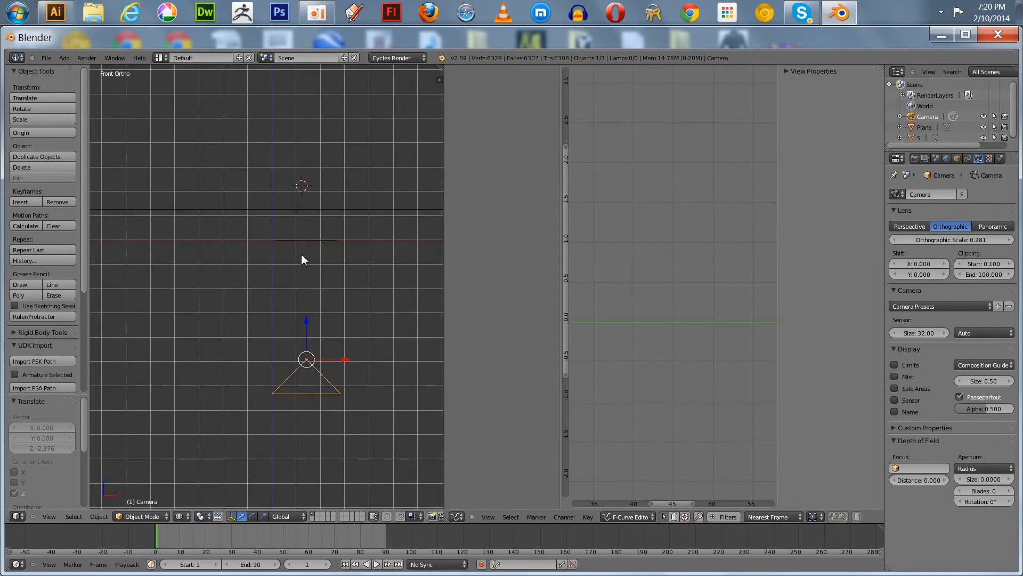
scroll(302, 256, "down", 2)
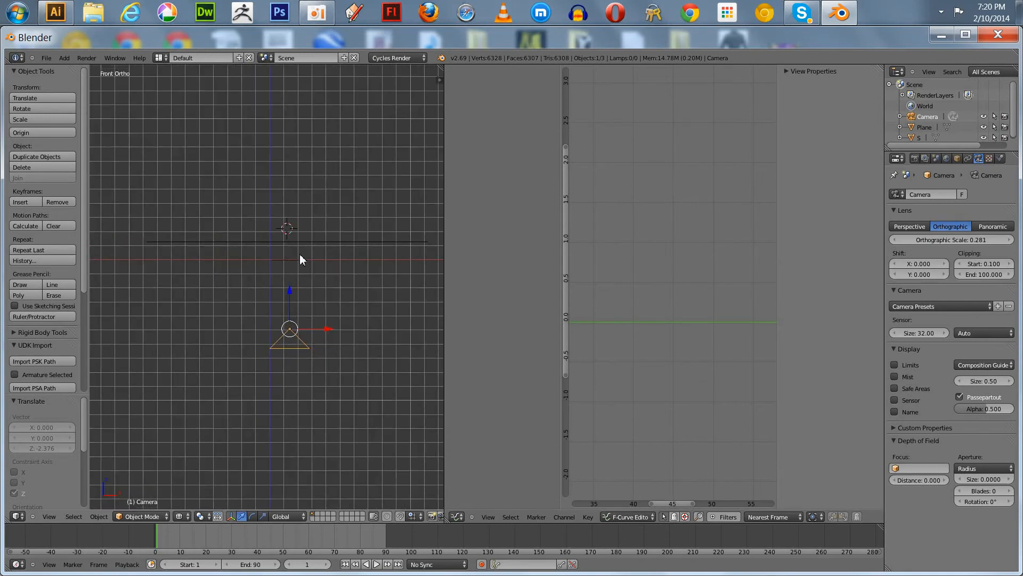
left_click(914, 135)
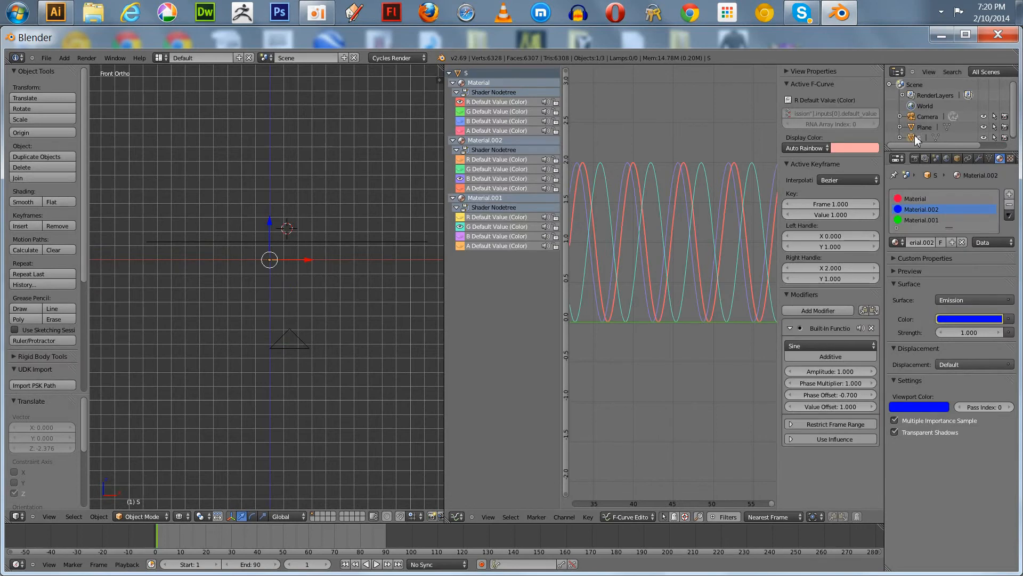
right_click(291, 337)
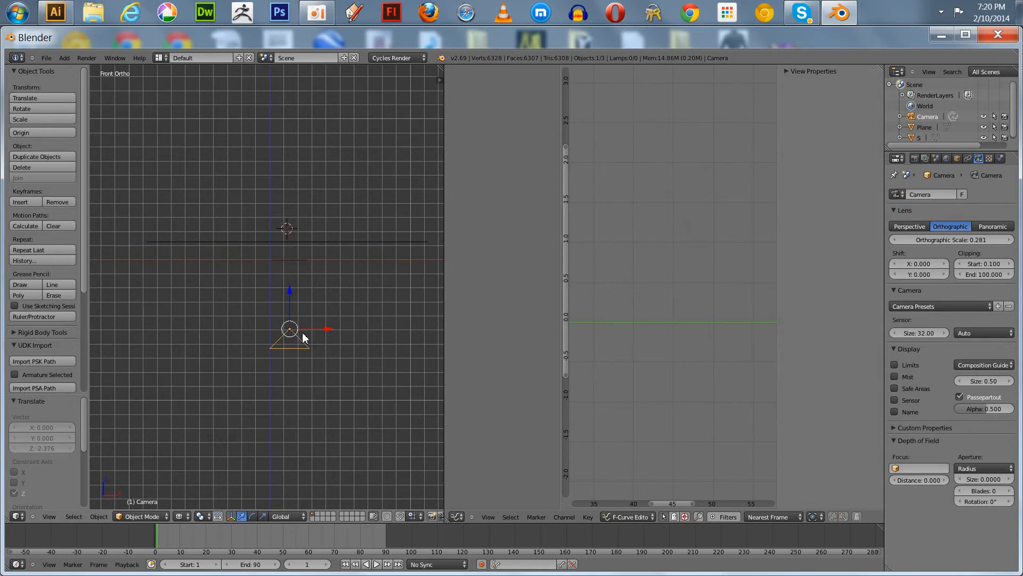
key("r")
type("x1")
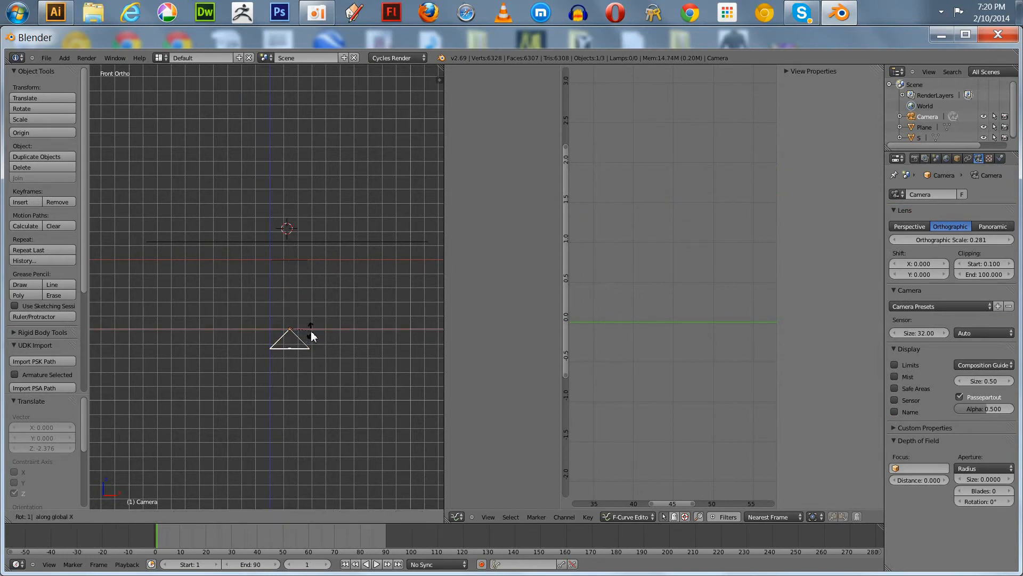
type("80")
key("Return")
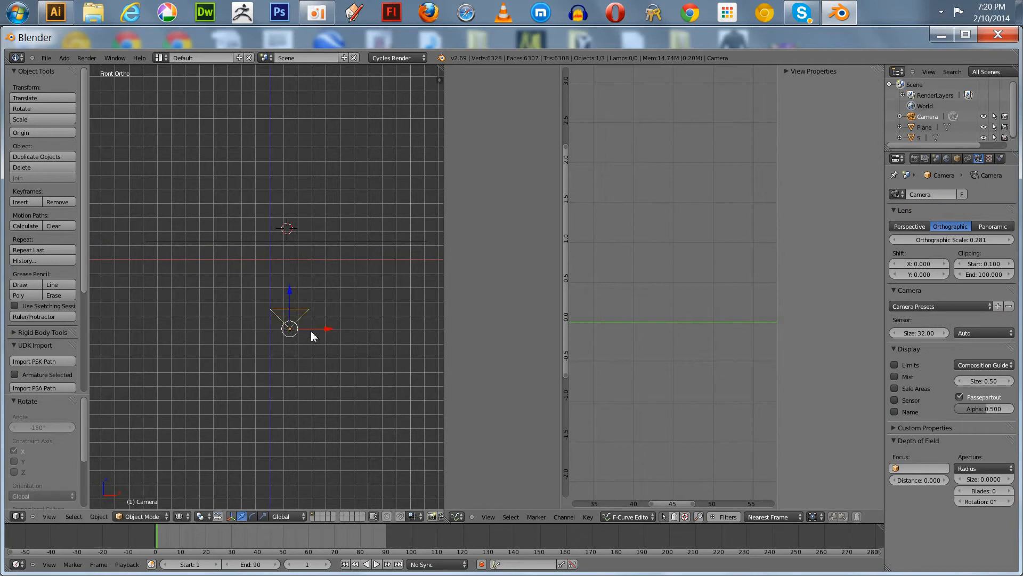
middle_click_drag(274, 364, 244, 326)
key("KP_0")
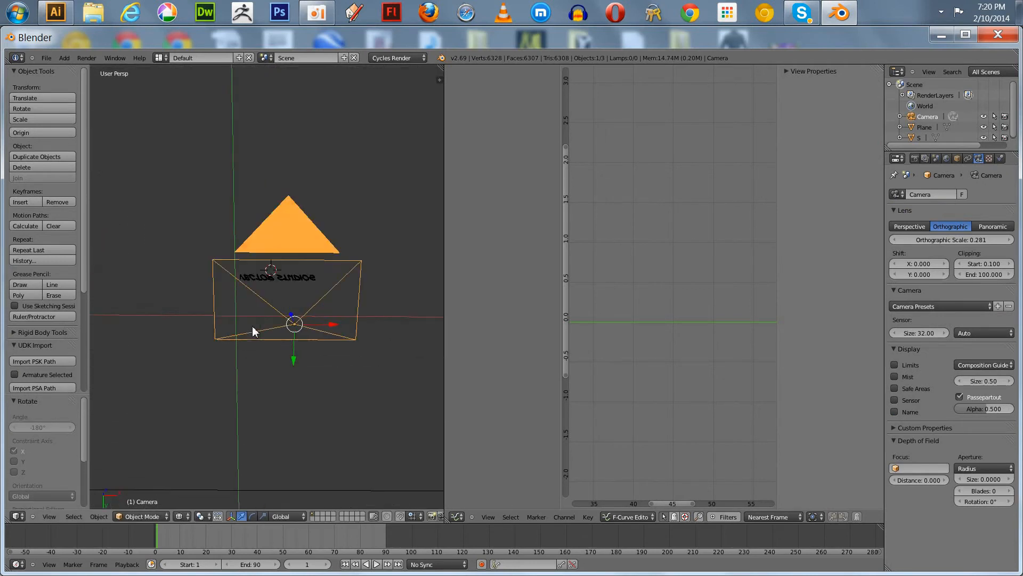
Rotate the VECTOR STUDIOS lettering 180 degrees about the global Y axis.
right_click(297, 295)
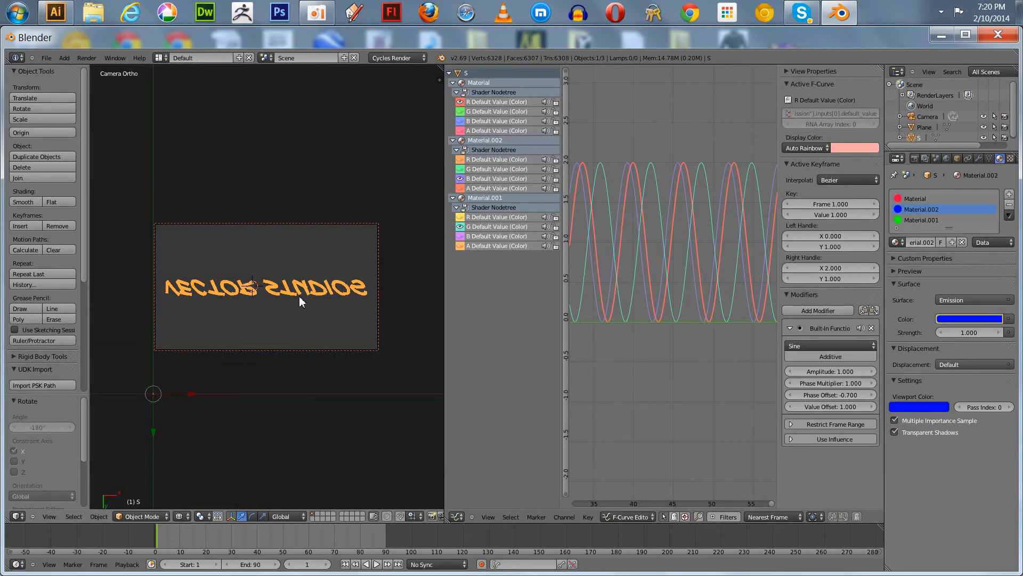
type("ry")
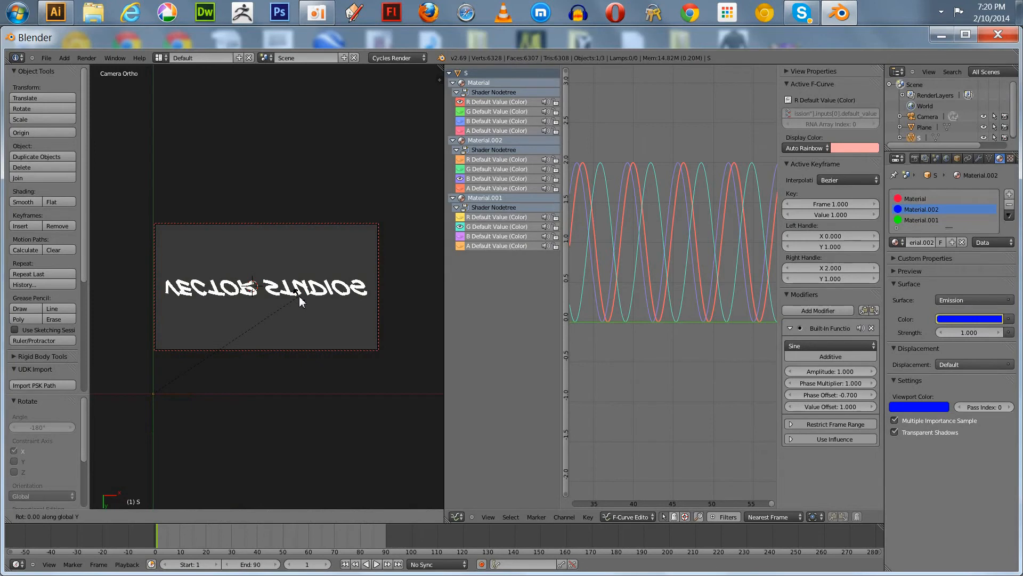
type("180")
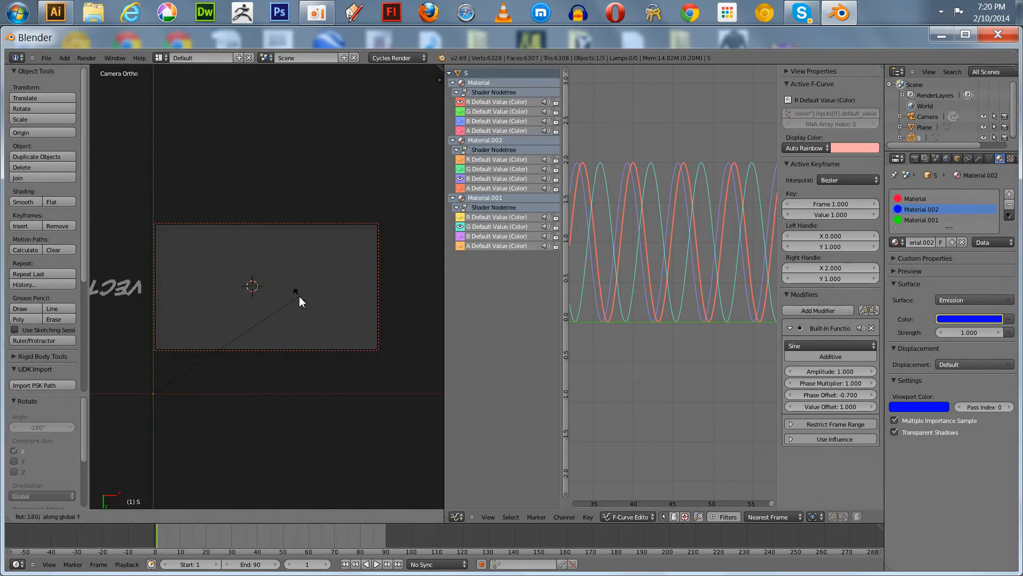
key("Return")
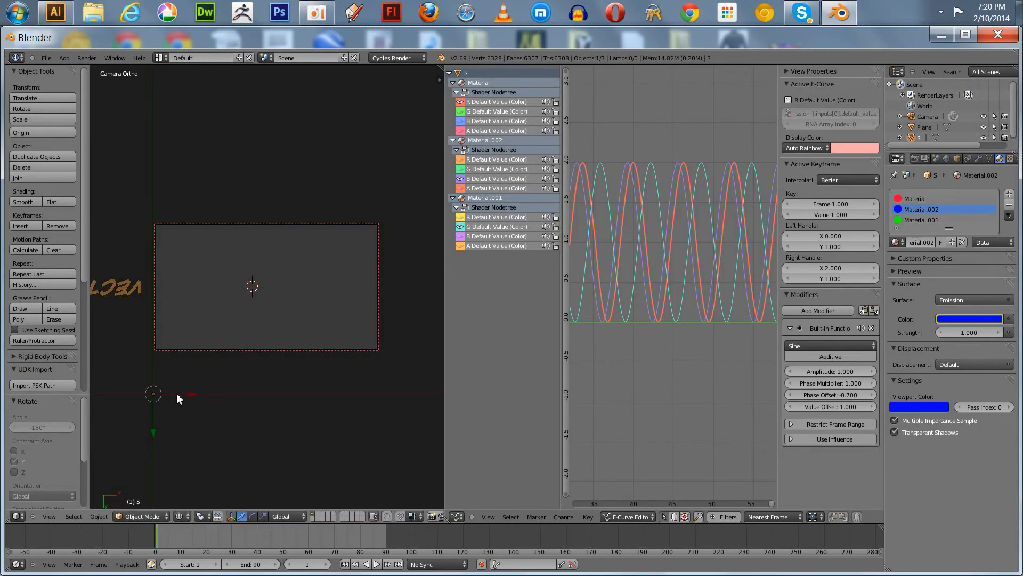
Move the lettering about 0.283 along X, back into the camera frame.
key("ctrl+z")
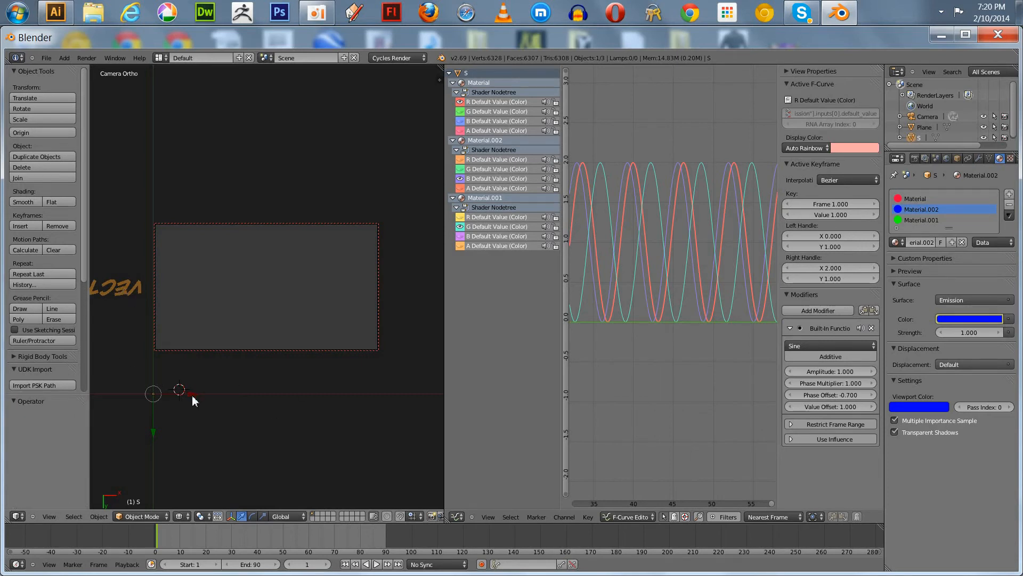
key("g")
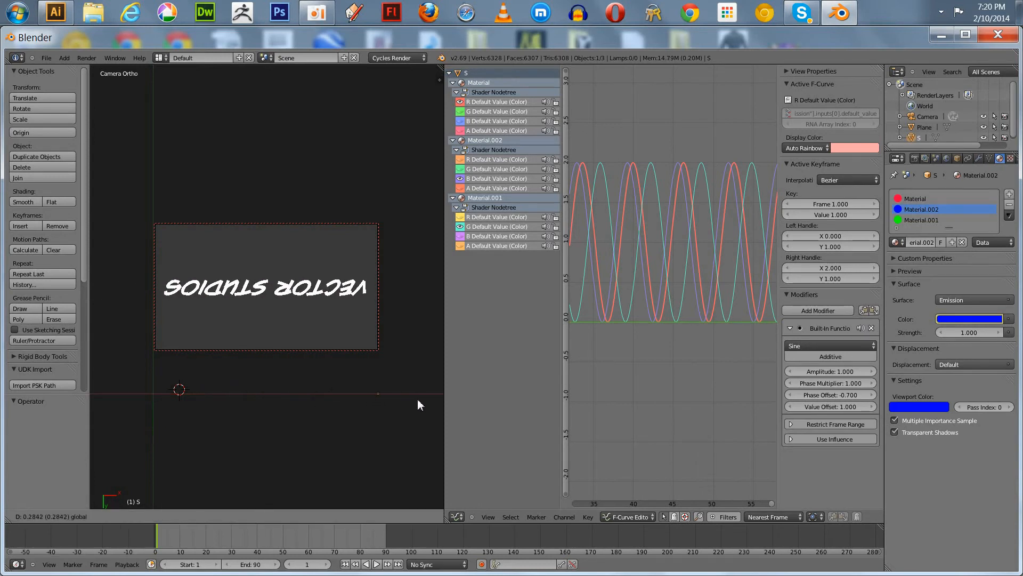
left_click(414, 402)
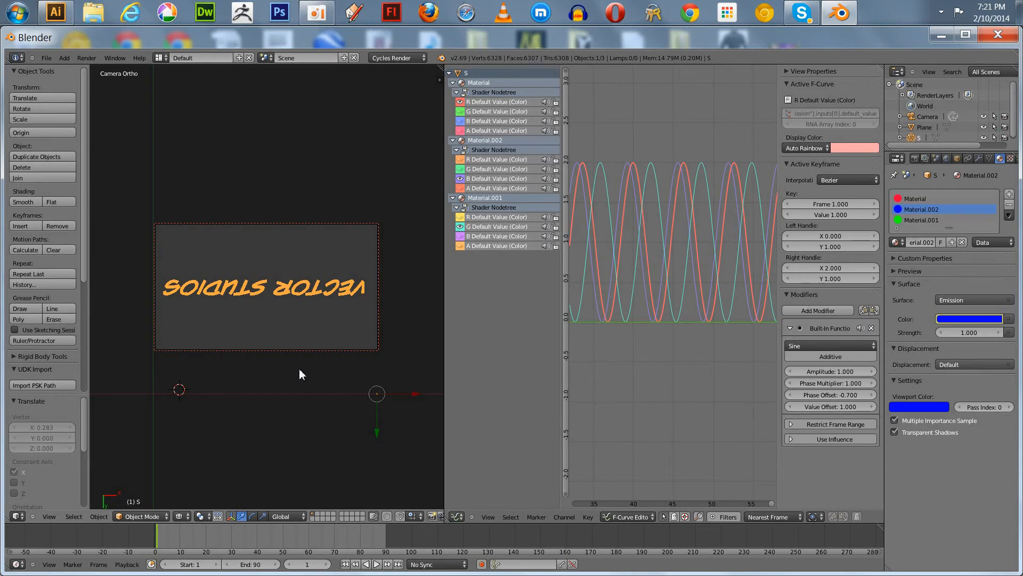
Rotate the lettering 180 degrees about the global X axis.
key("r")
key("x")
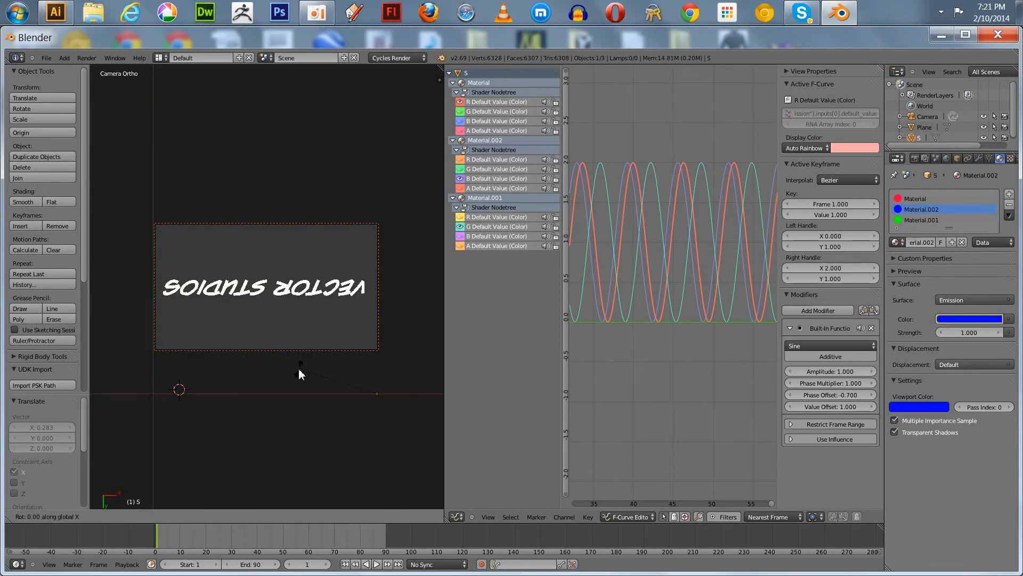
type("180")
key("Return")
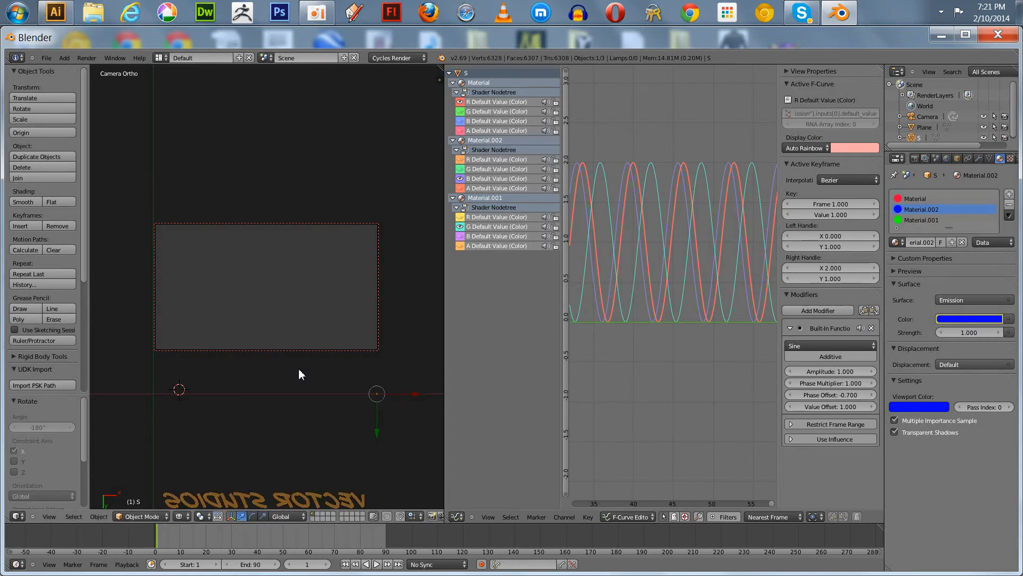
Rotate the VECTOR STUDIOS lettering 180 degrees about the global Y axis so it reads correctly.
type("ry")
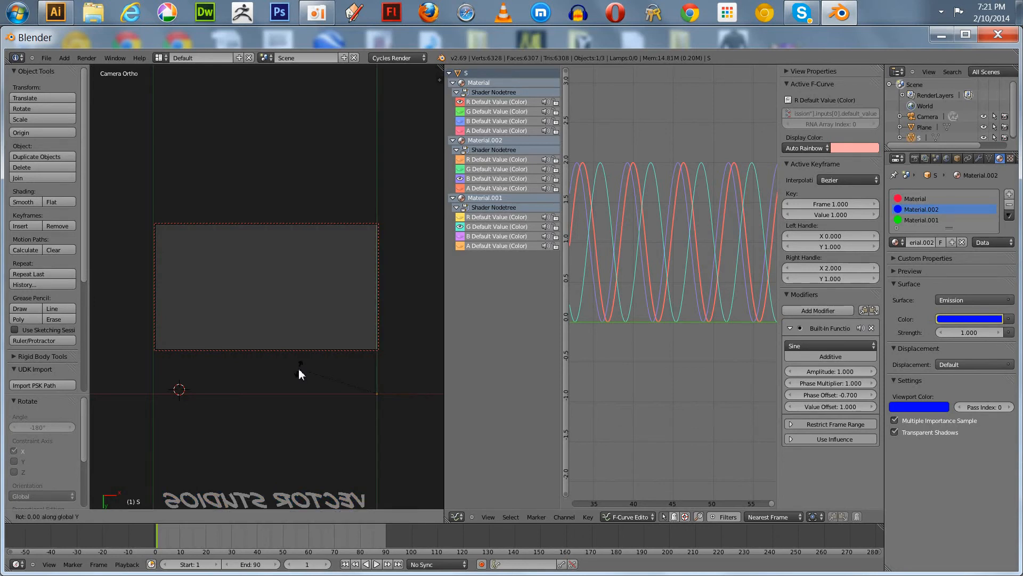
type("180")
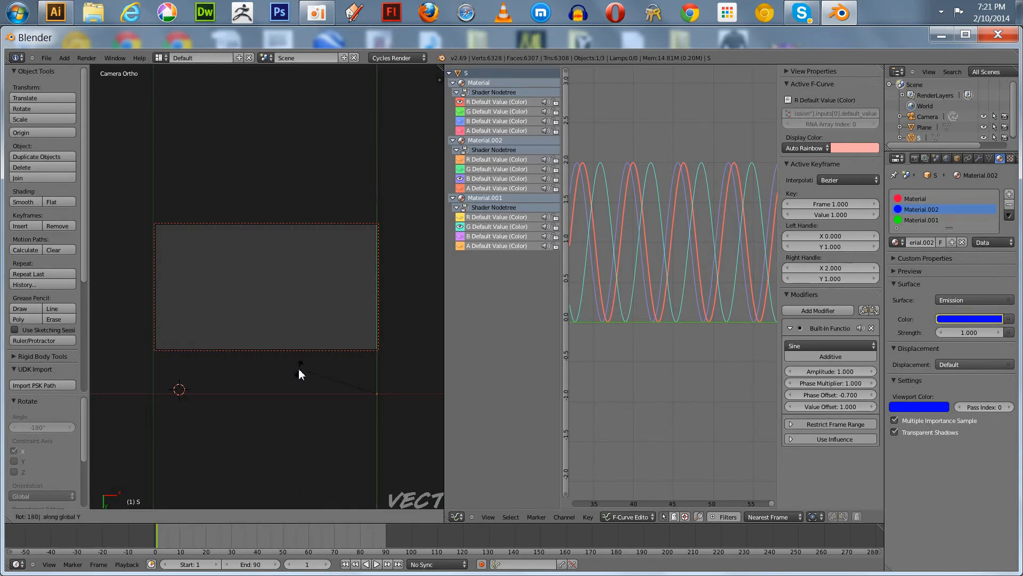
key("Return")
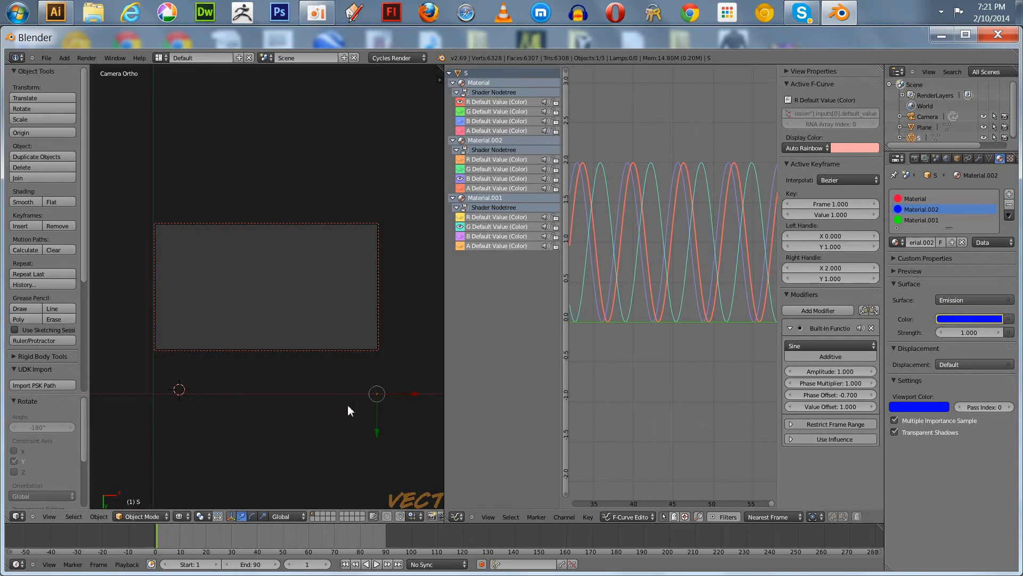
Center the lettering in the camera frame, moving it -0.255 along Y, -0.283 along X and another -0.017 along Y.
key("g")
key("y")
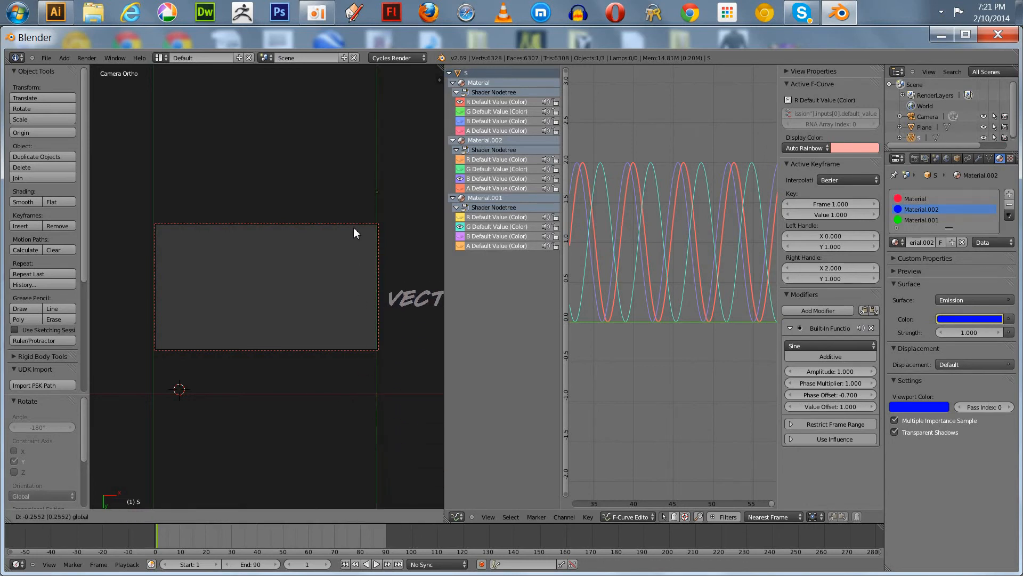
left_click(382, 281)
key("g")
key("x")
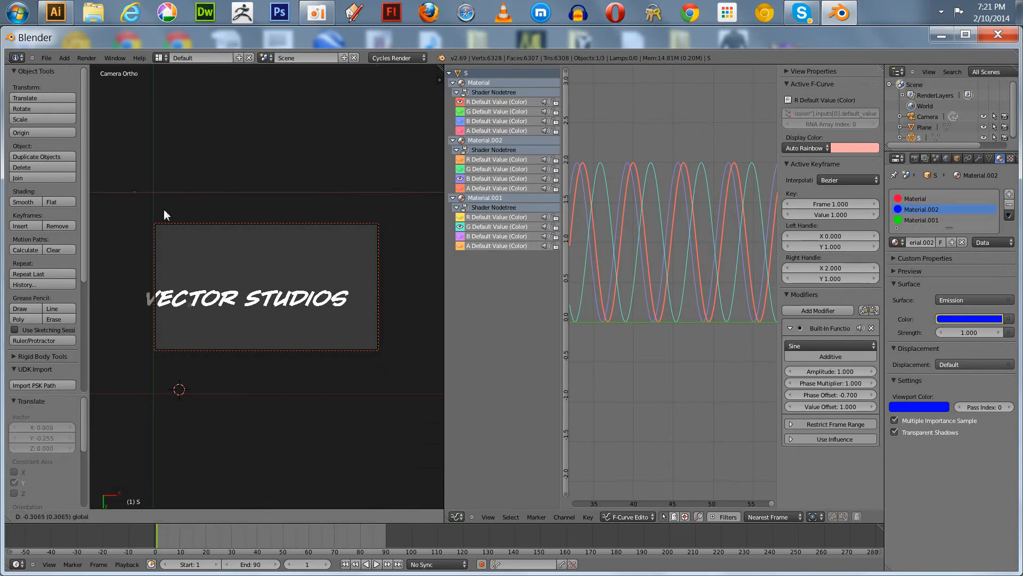
left_click(183, 206)
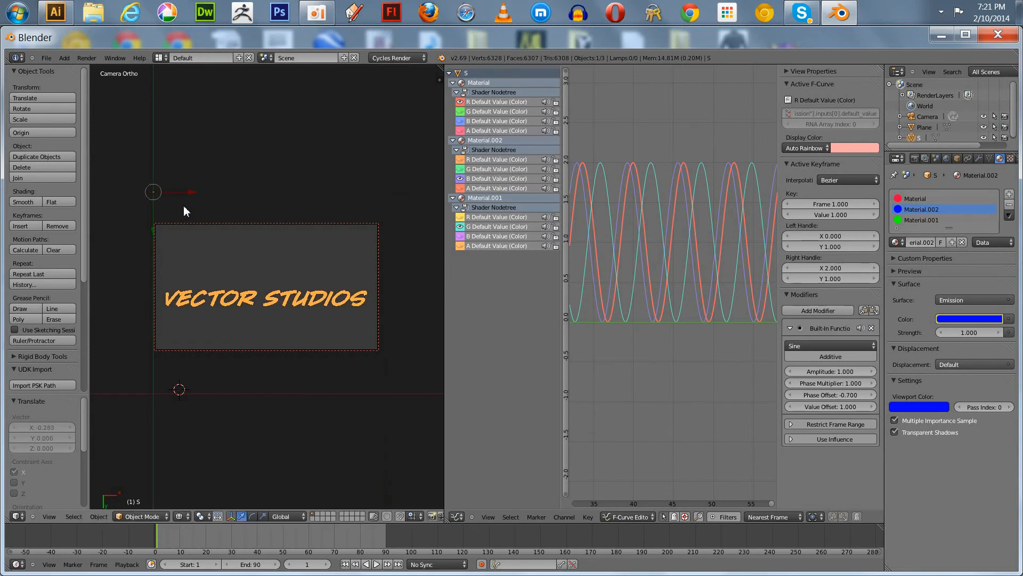
key("g")
key("y")
left_click(154, 203)
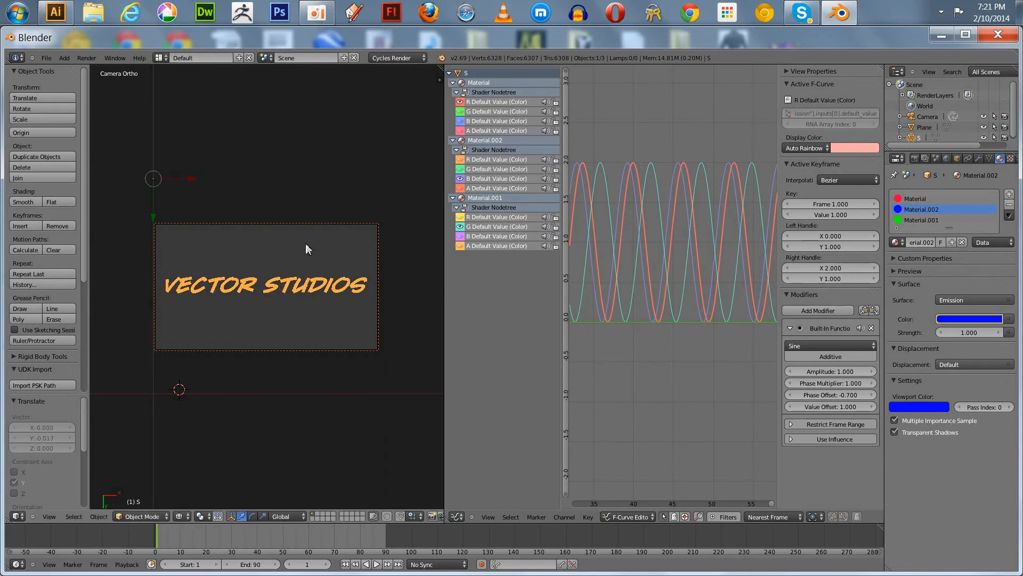
Preview the lettering's color animation through the camera in Rendered viewport shading.
left_click(199, 516)
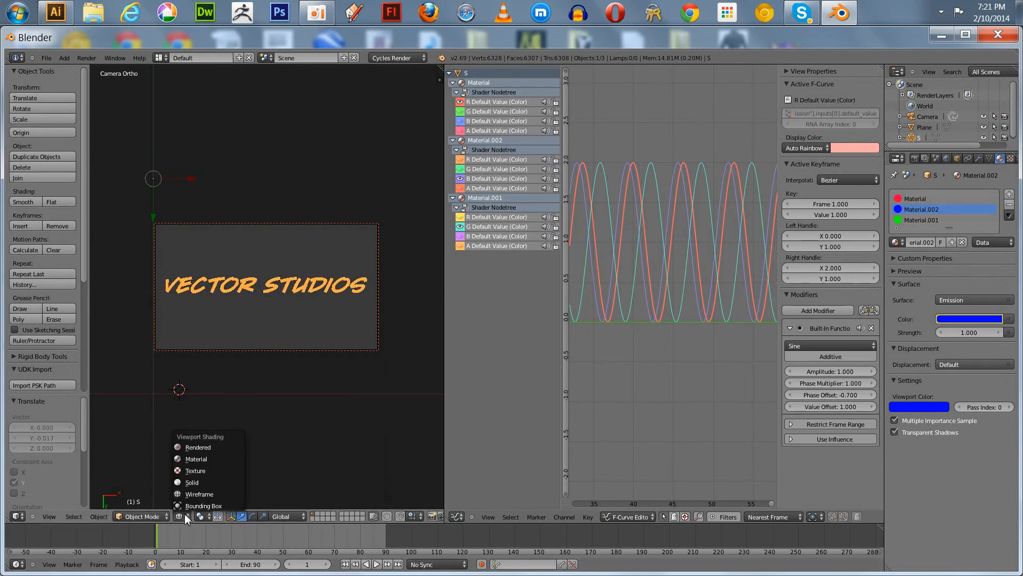
left_click(190, 445)
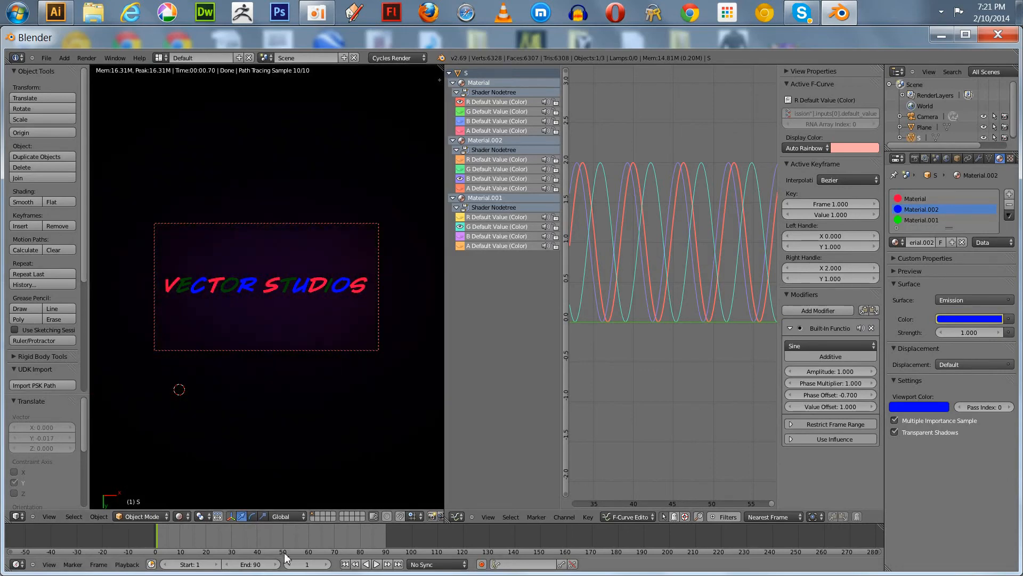
left_click(377, 564)
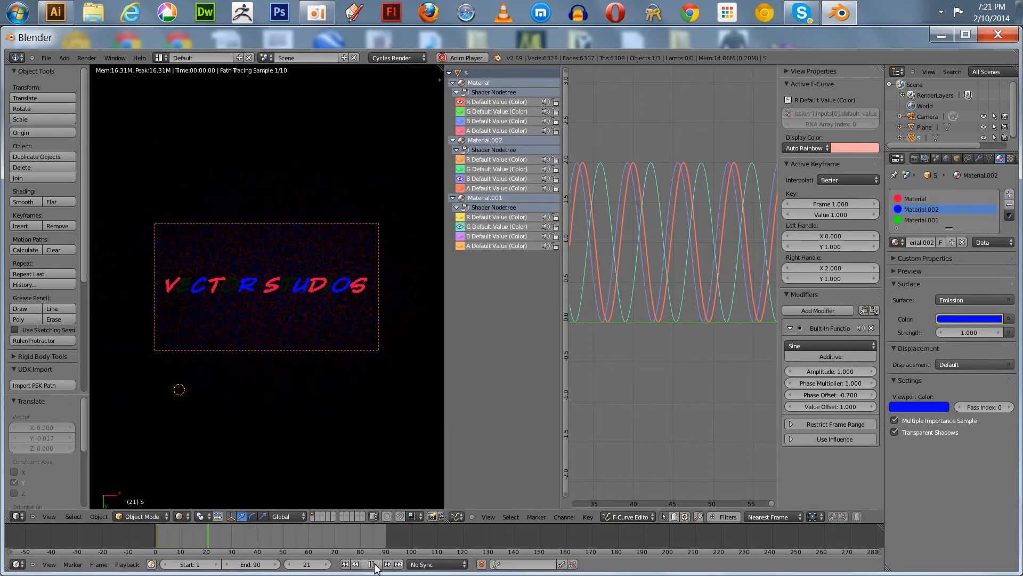
left_click(373, 564)
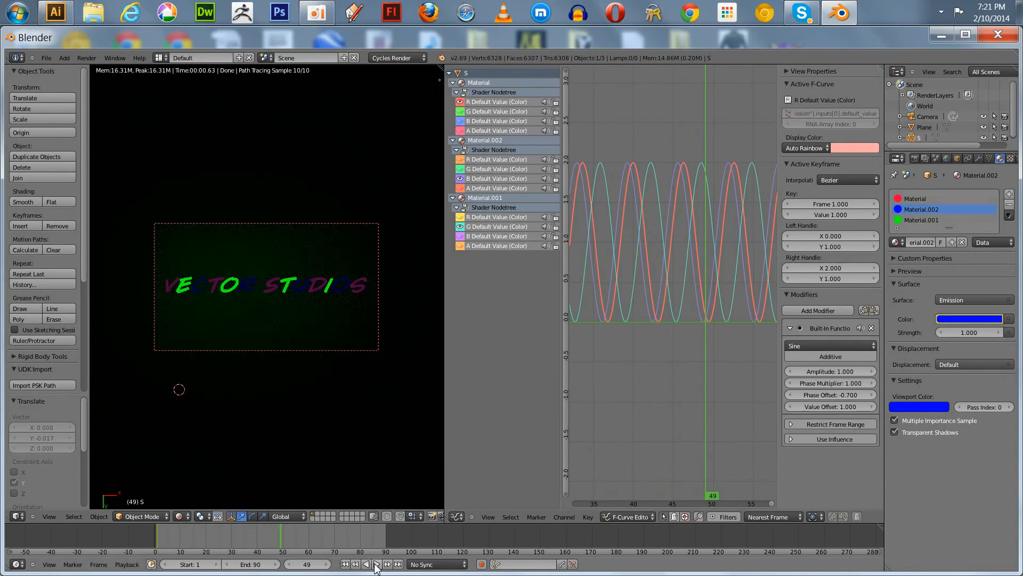
Widen the 3D view over the graph editor and set the current frame to 26.
left_click_drag(444, 452, 548, 423)
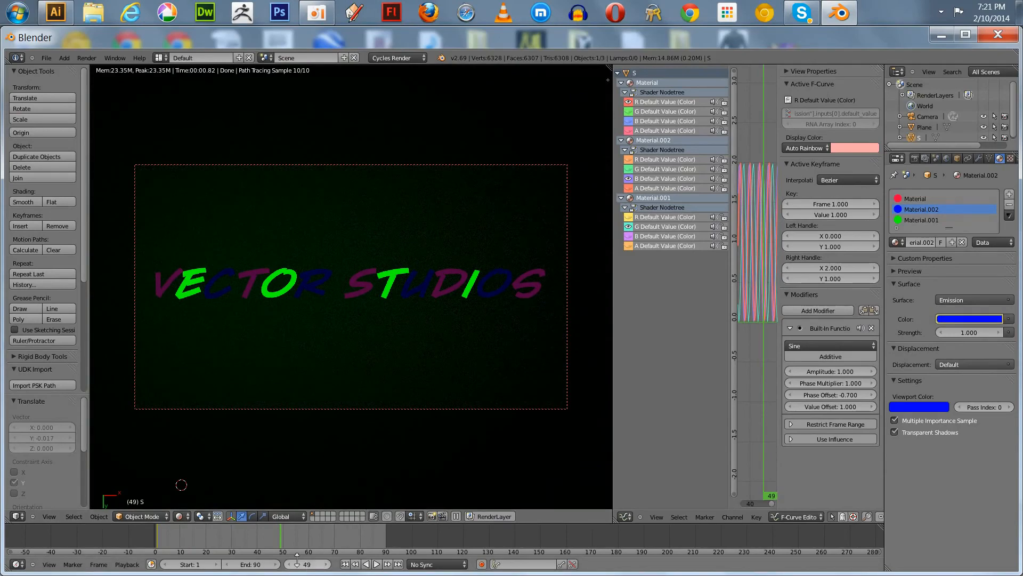
left_click_drag(284, 538, 222, 548)
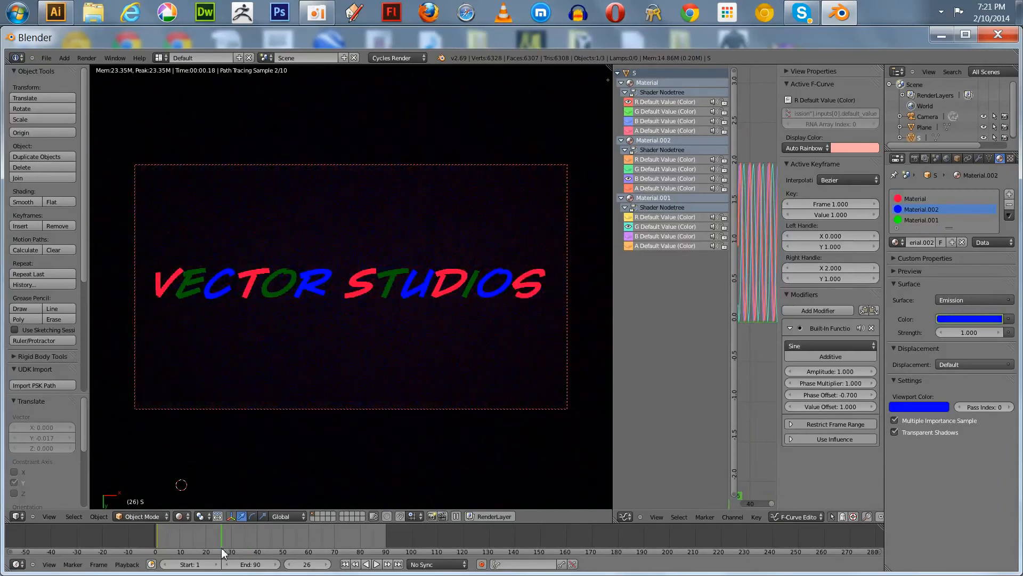
Set the Clamp value in the render Sampling settings to 0.98.
left_click(915, 157)
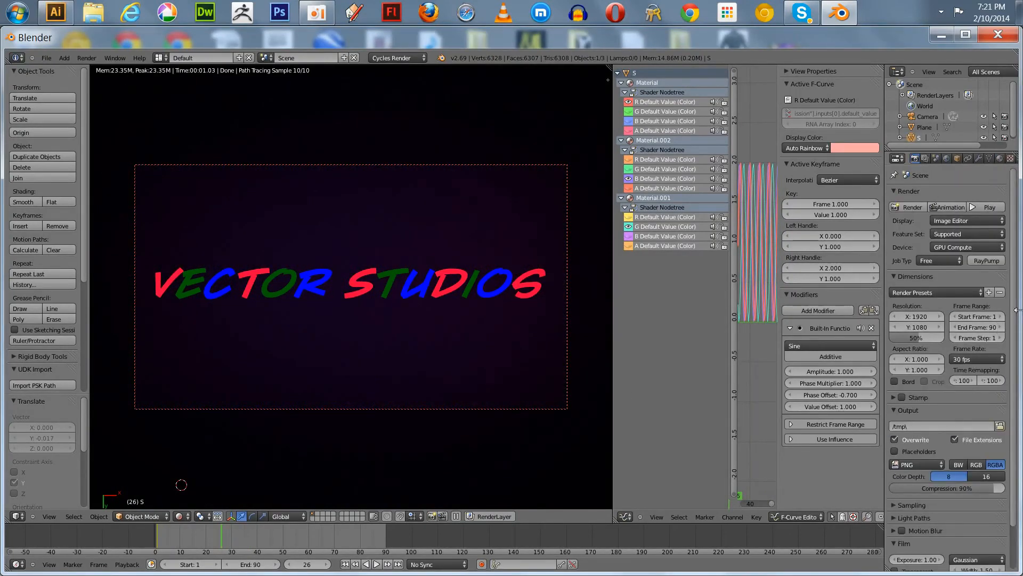
scroll(1005, 344, "down", 3)
scroll(1004, 343, "down", 1)
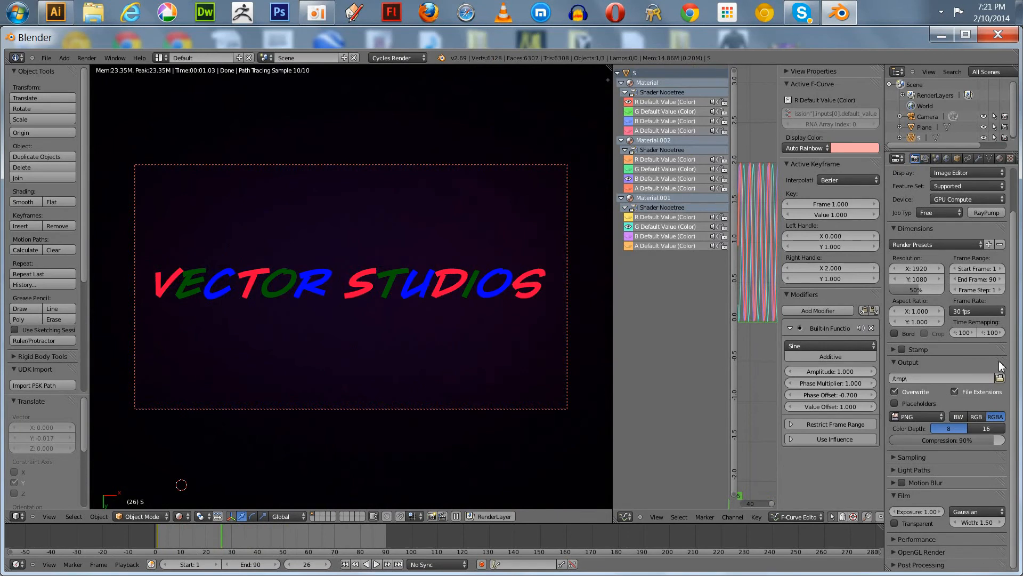
left_click(894, 458)
scroll(958, 474, "down", 5)
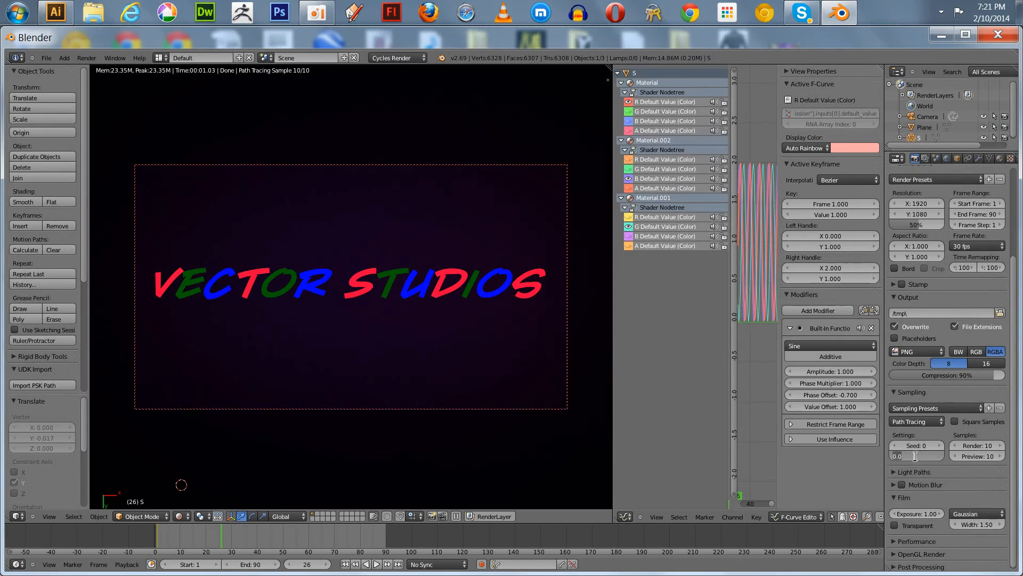
key("BackSpace")
type("98")
key("Return")
Apply the Final sampling preset to the render settings.
left_click(980, 445)
left_click(921, 407)
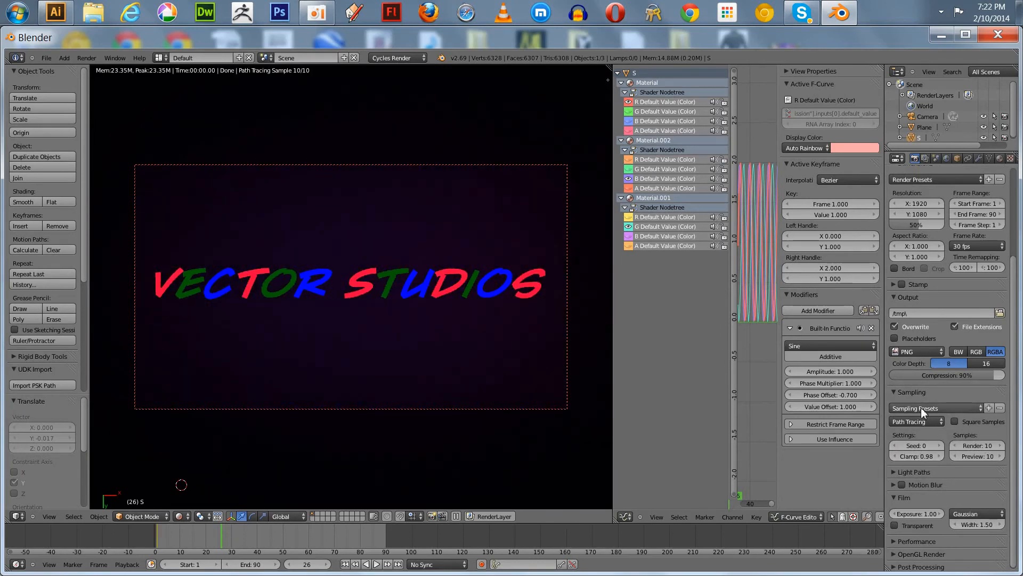
left_click(921, 407)
left_click(922, 421)
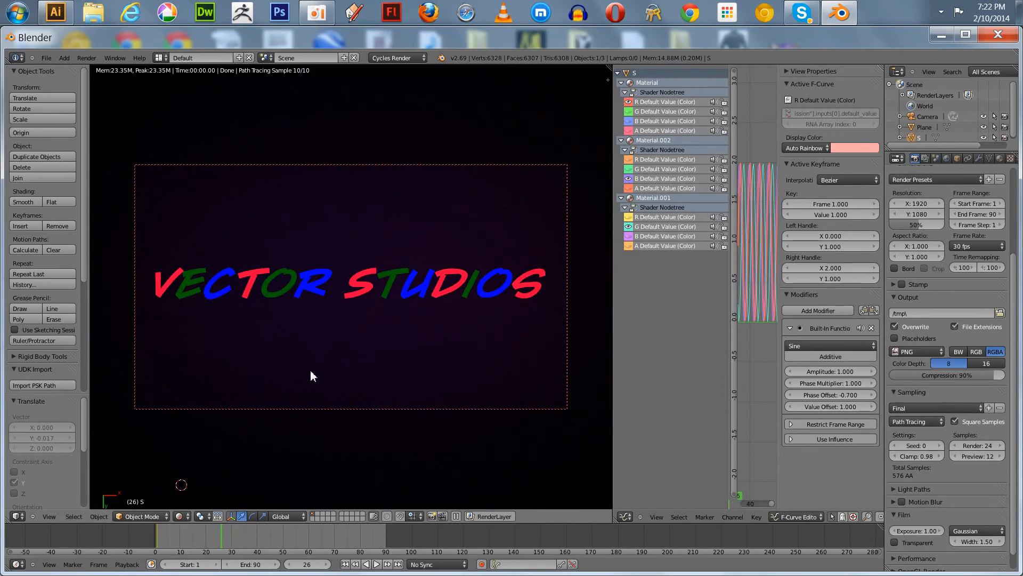
Start a test render of frame 26, stop it partway and return to the 3D view.
key("F12")
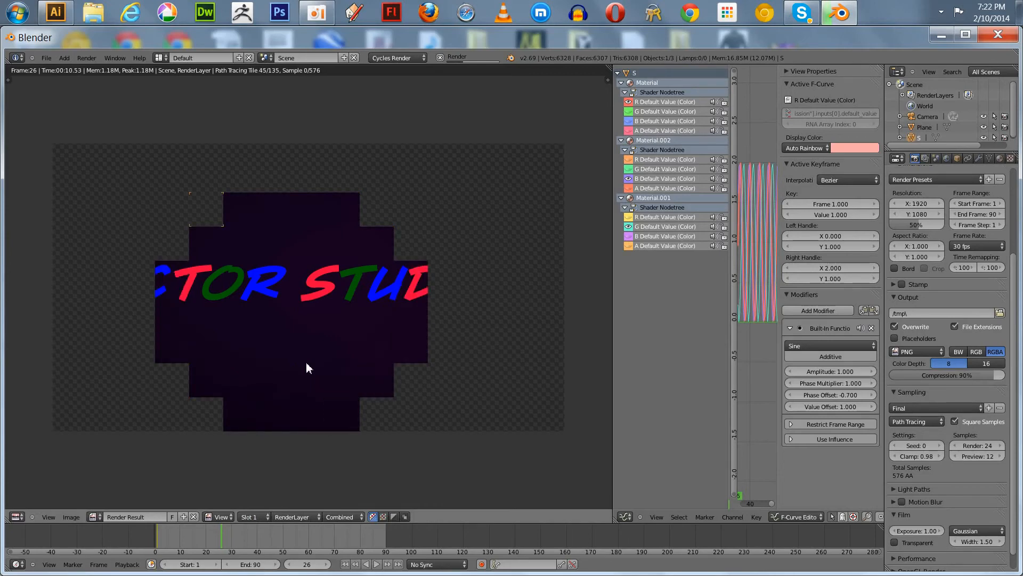
key("Escape")
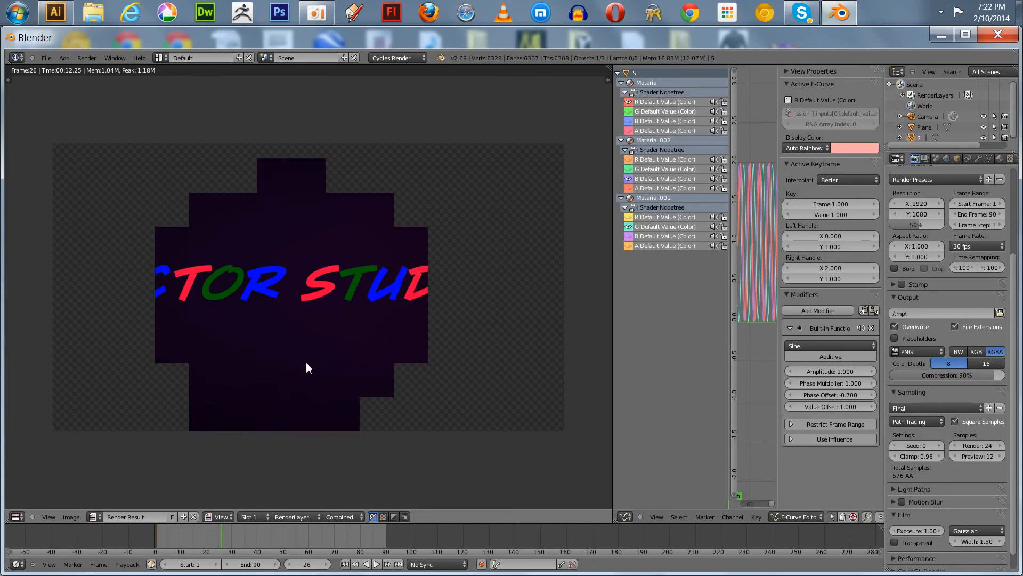
key("Escape")
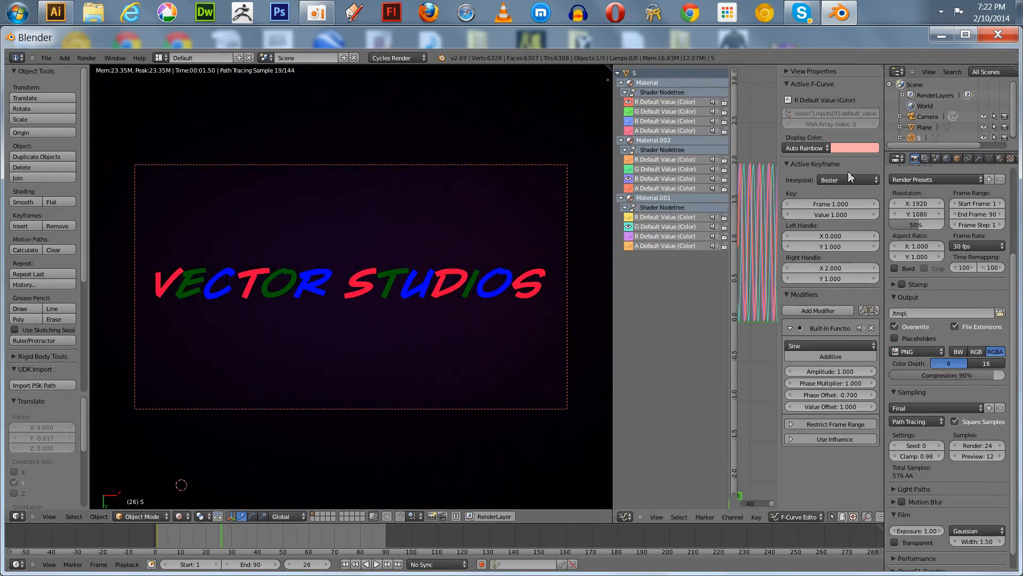
Raise the Diffuse BSDF color of the plane's material to full-brightness white.
left_click(925, 129)
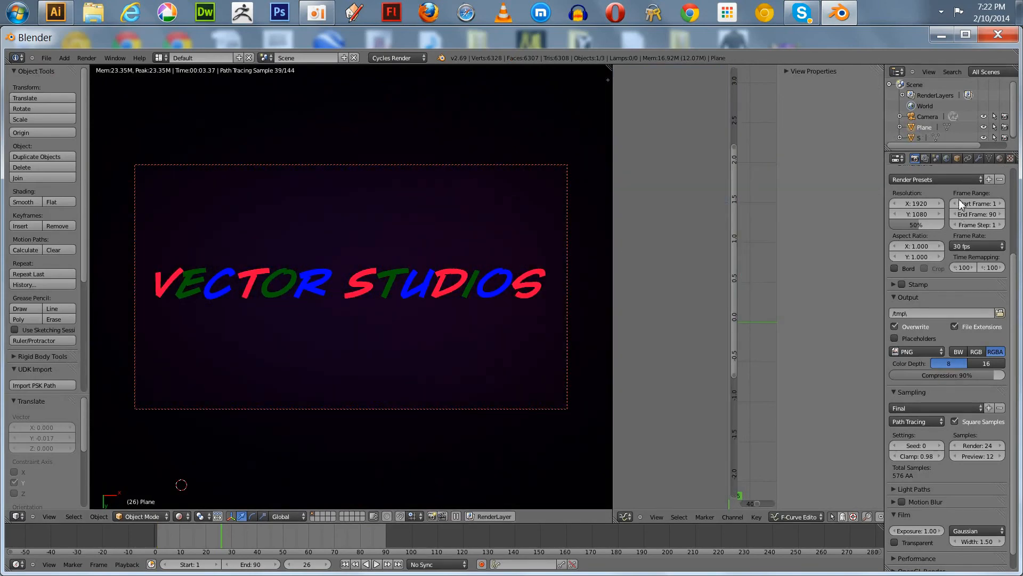
left_click(1000, 159)
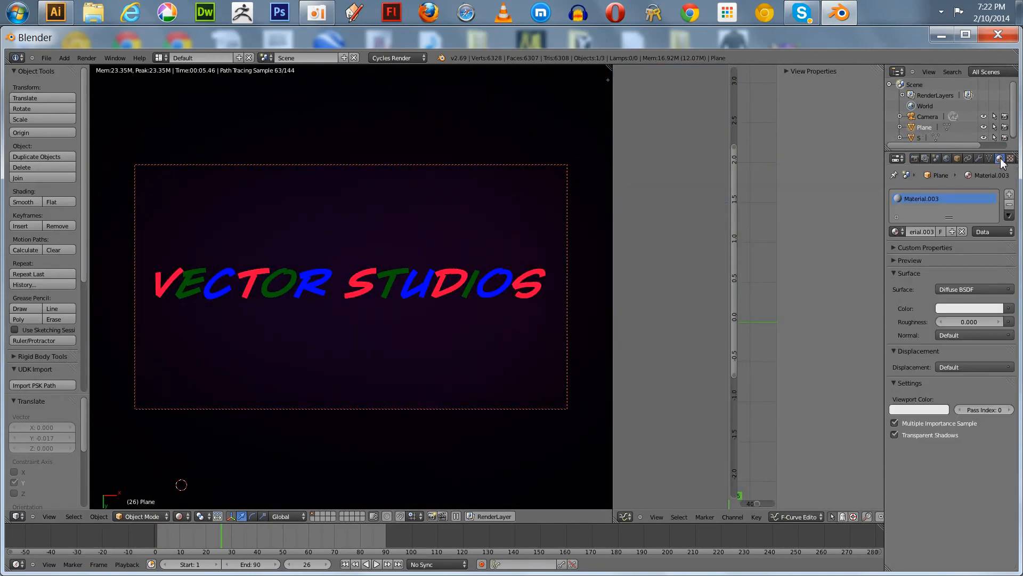
left_click(994, 311)
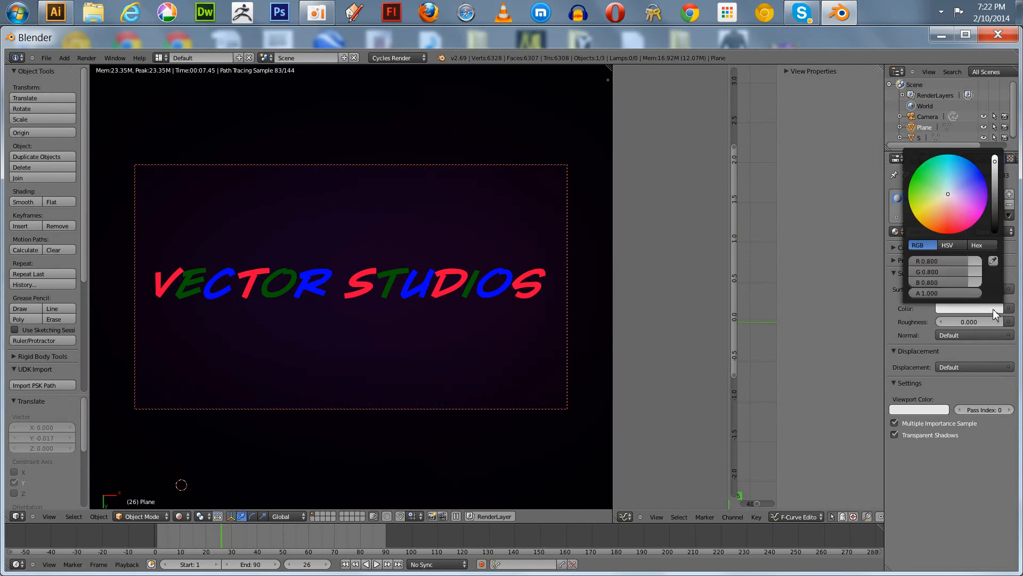
left_click_drag(995, 164, 988, 135)
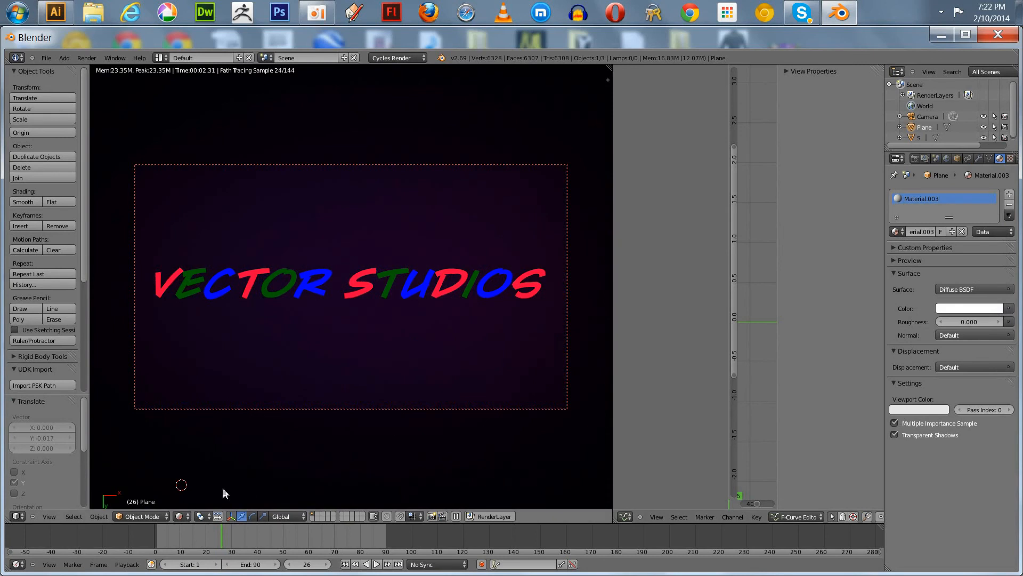
Switch to Solid shading, move the plane -0.053 along Z toward the lettering, and return to the camera view.
left_click(180, 516)
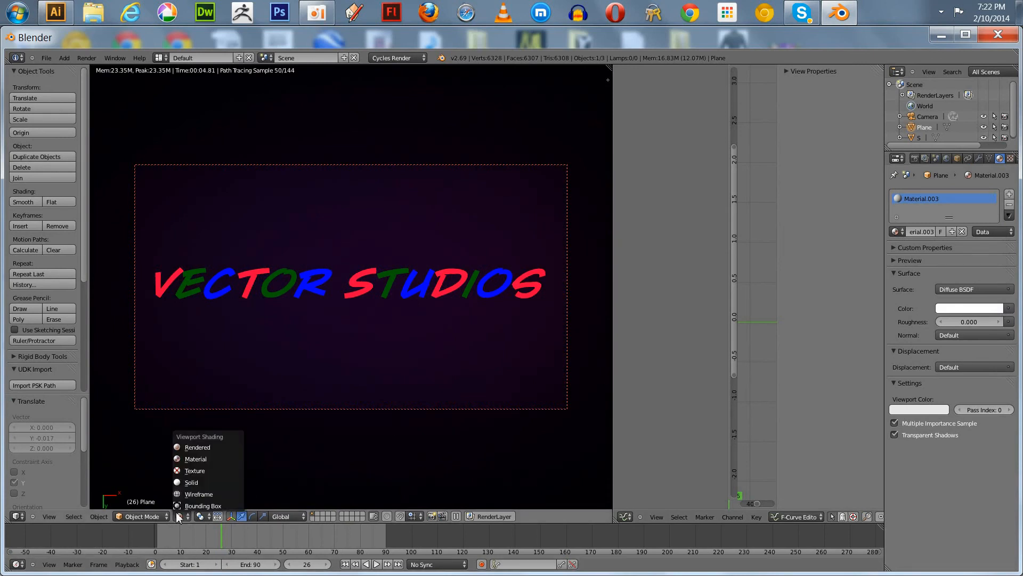
left_click(181, 482)
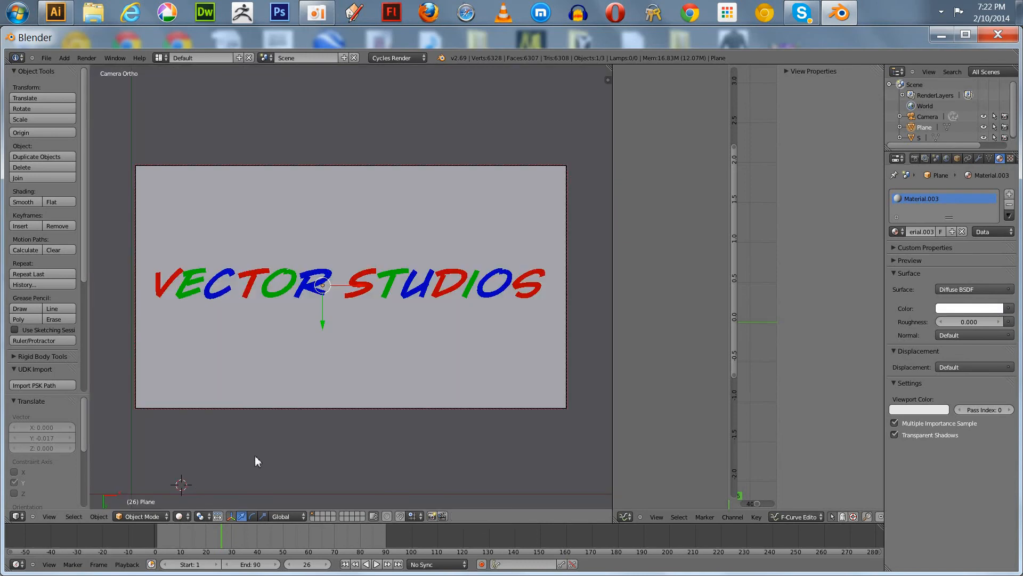
key("KP_0")
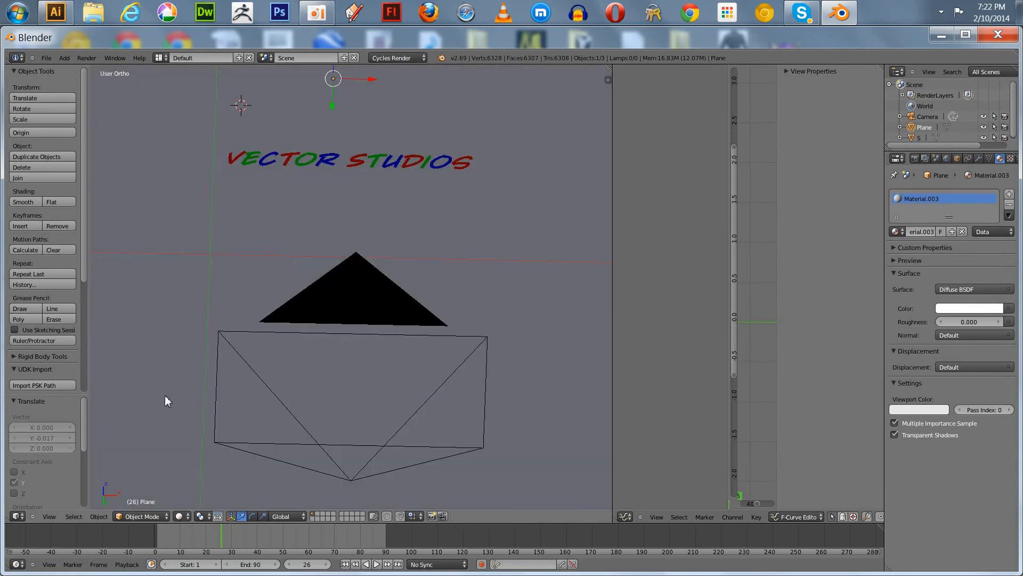
scroll(165, 395, "down", 5)
middle_click_drag(180, 372, 174, 424)
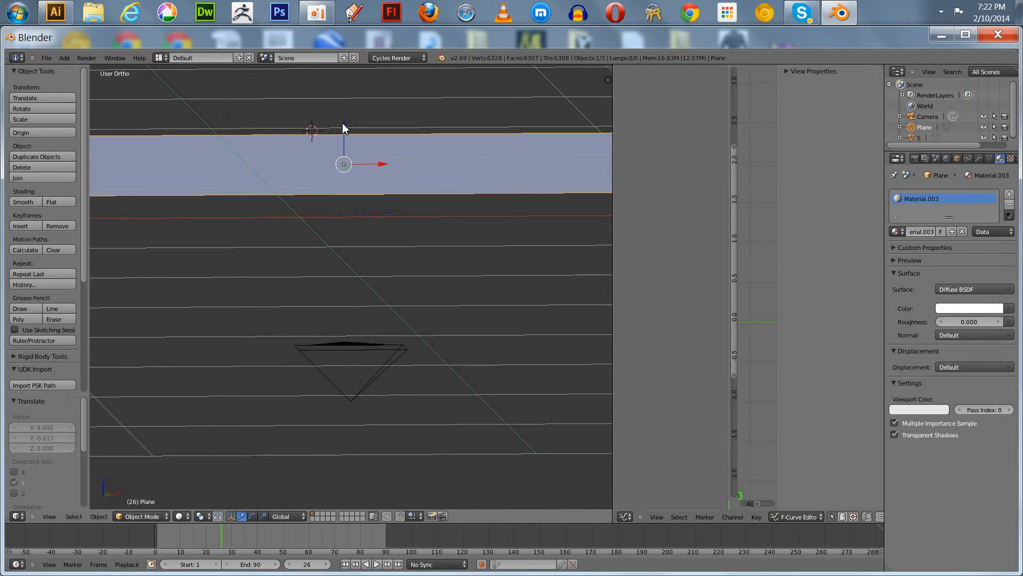
left_click_drag(343, 130, 343, 148)
middle_click_drag(261, 262, 260, 234)
key("KP_0")
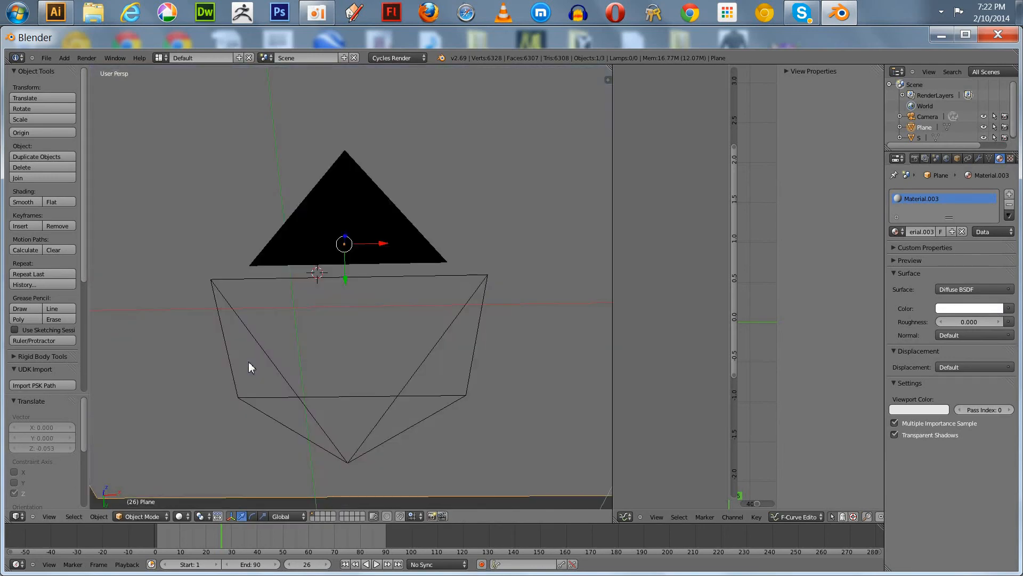
Play the animation in Rendered shading to check the light on the plane, then return to frame 1.
left_click(175, 516)
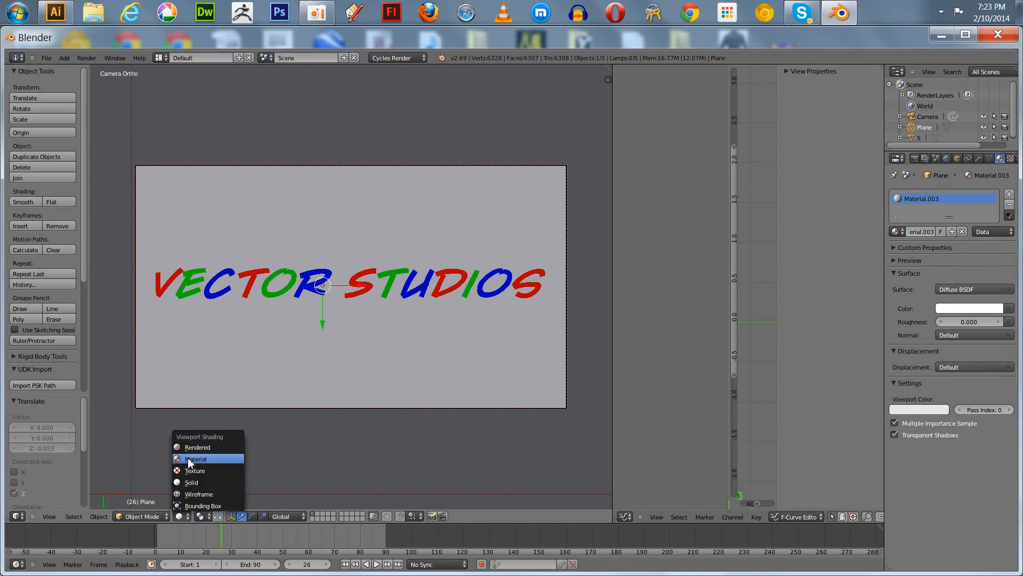
left_click(187, 447)
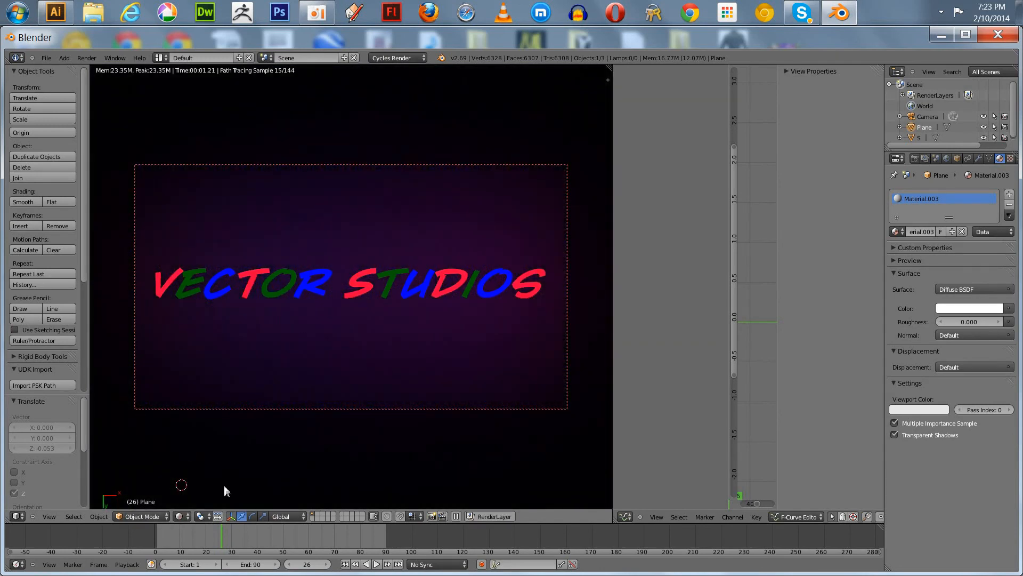
left_click(354, 564)
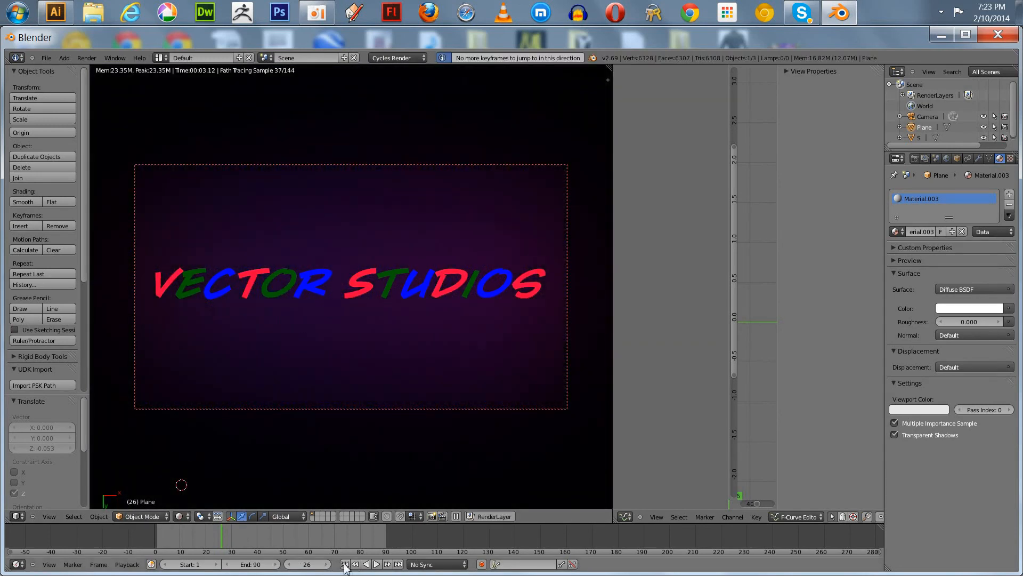
left_click(376, 564)
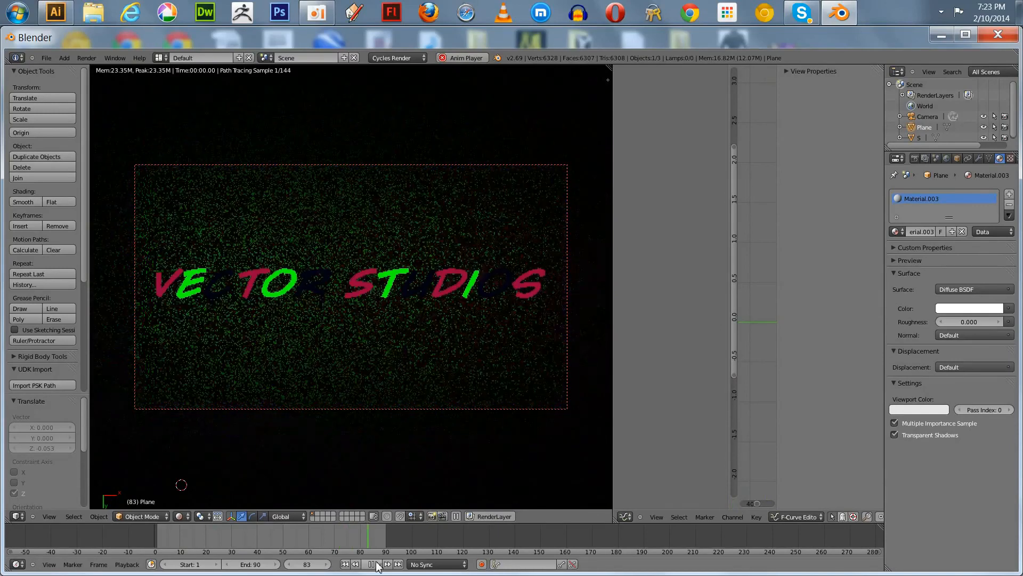
left_click(376, 564)
left_click(344, 564)
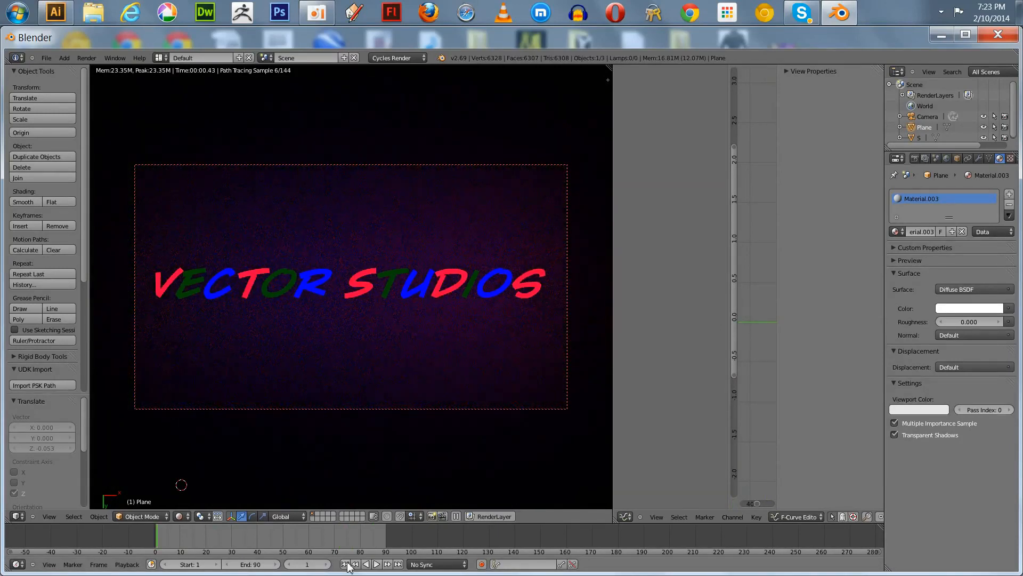
Switch to Windows Explorer and look through the Prerolls folder of the Videos library.
left_click(103, 18)
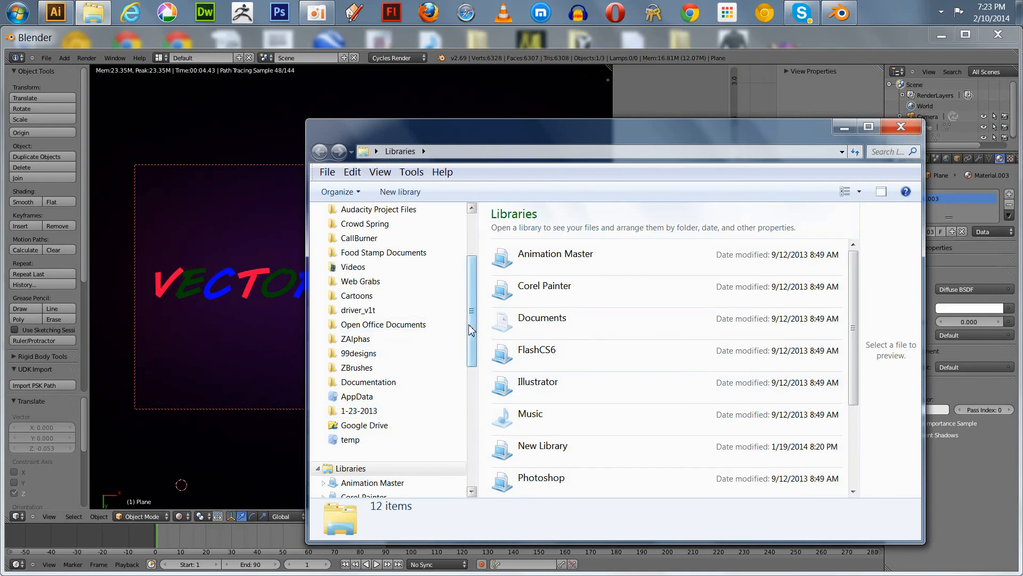
left_click_drag(469, 329, 458, 431)
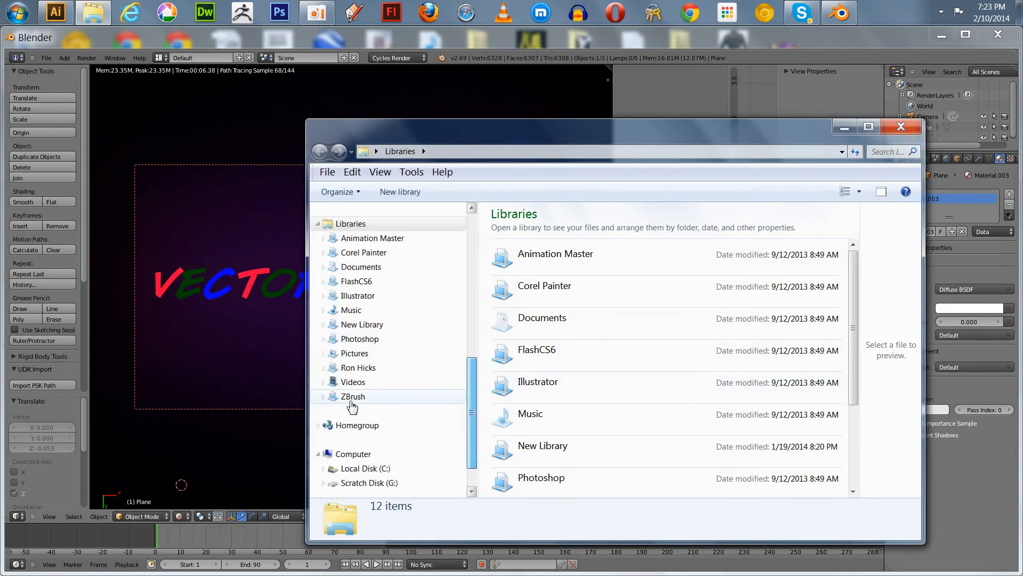
left_click(354, 382)
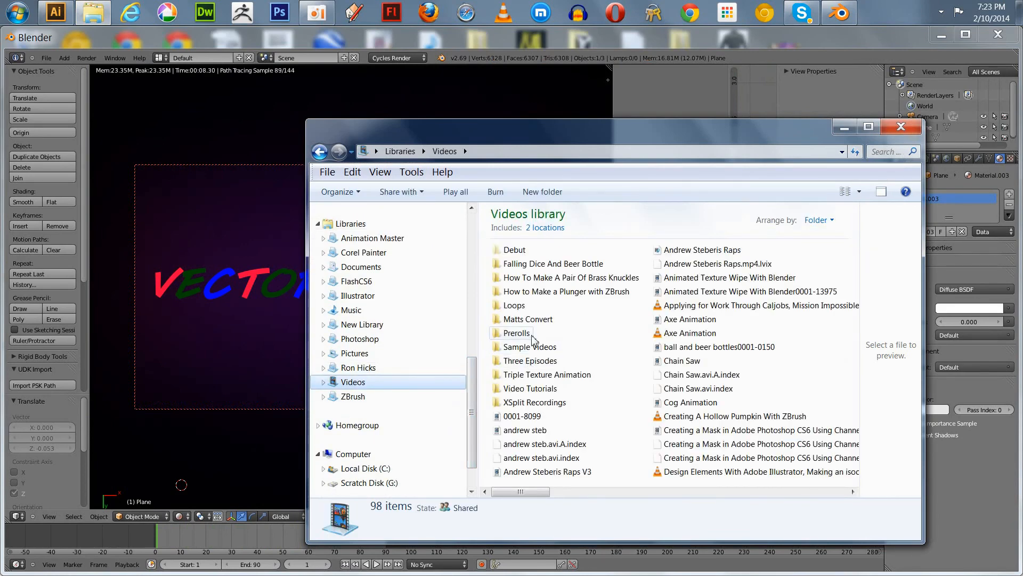
double_click(516, 333)
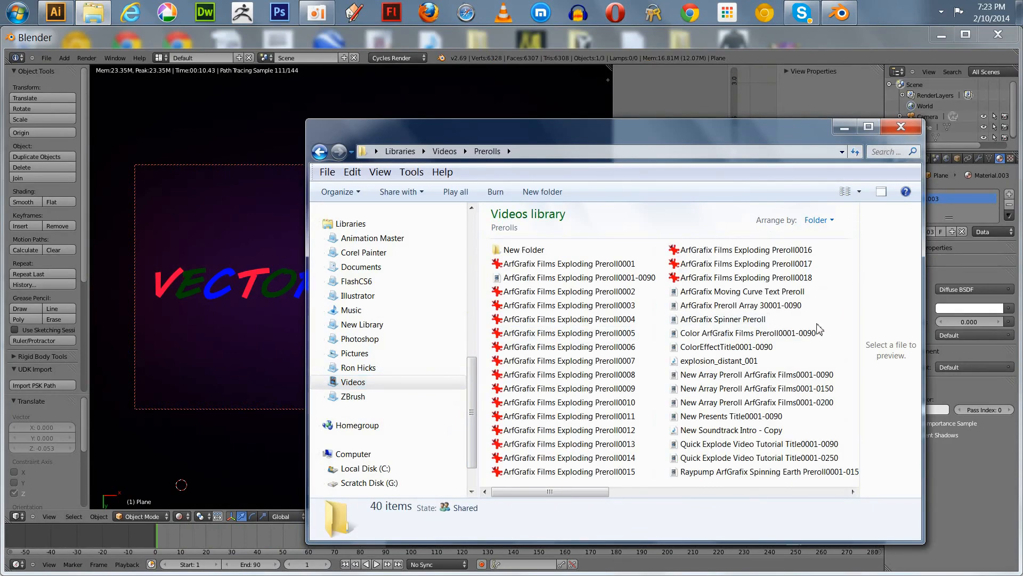
mouse_move(576, 492)
left_mouse_down()
mouse_move(740, 459)
mouse_move(612, 497)
mouse_move(731, 487)
mouse_move(582, 493)
left_mouse_up()
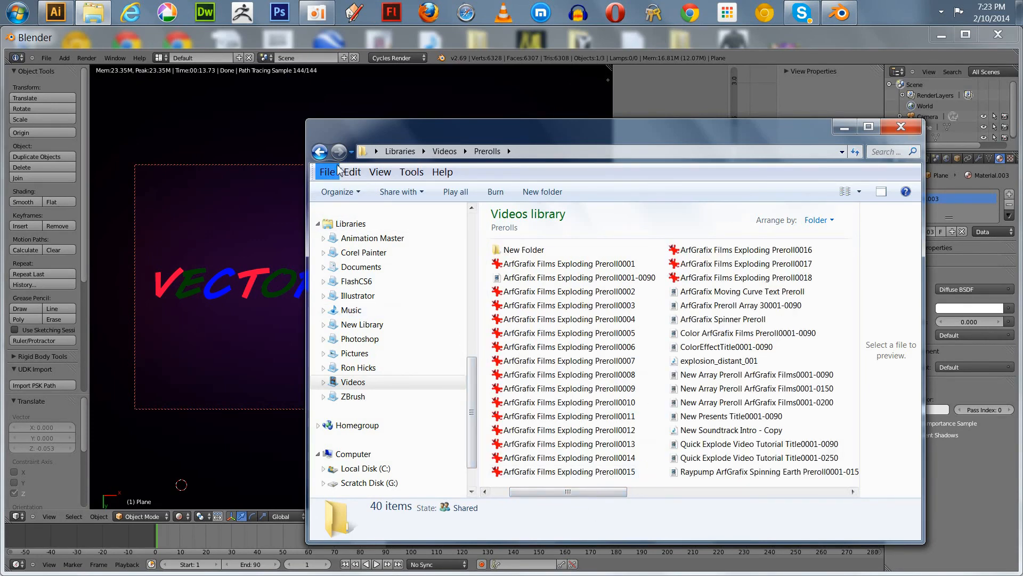
Look through the files in the Video Tutorials folder of the Videos library.
left_click(465, 152)
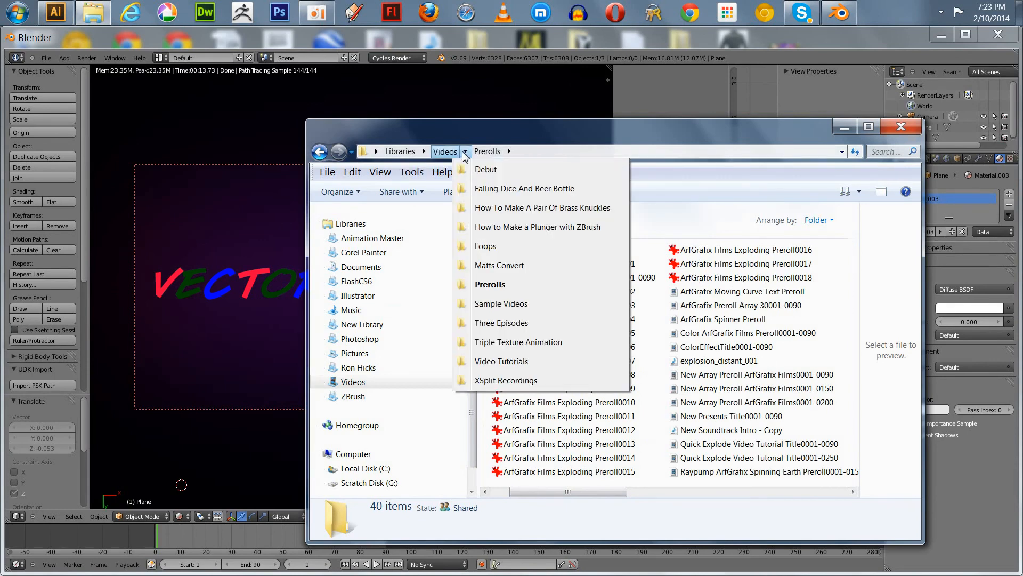
left_click(501, 361)
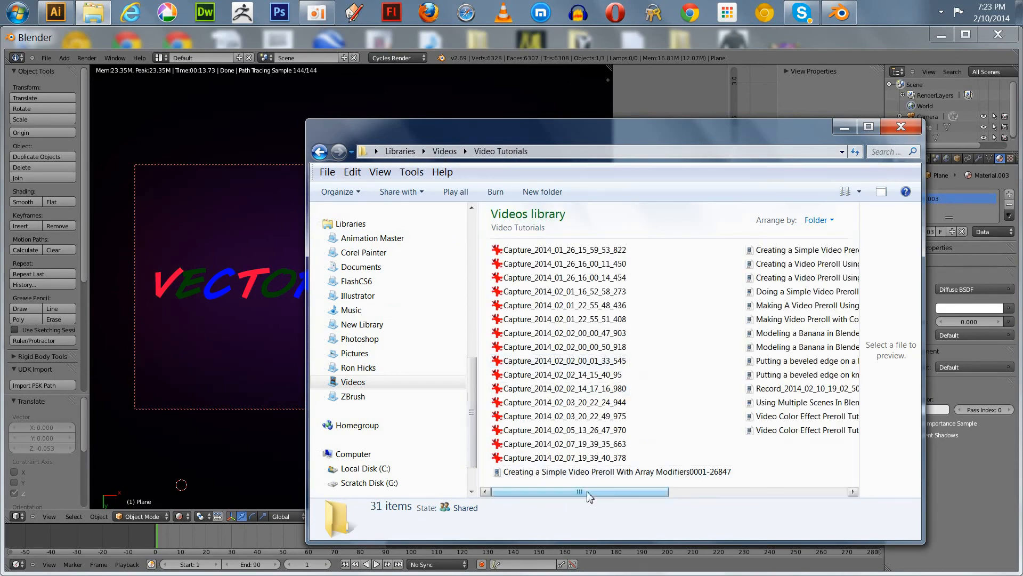
left_click_drag(590, 491, 712, 481)
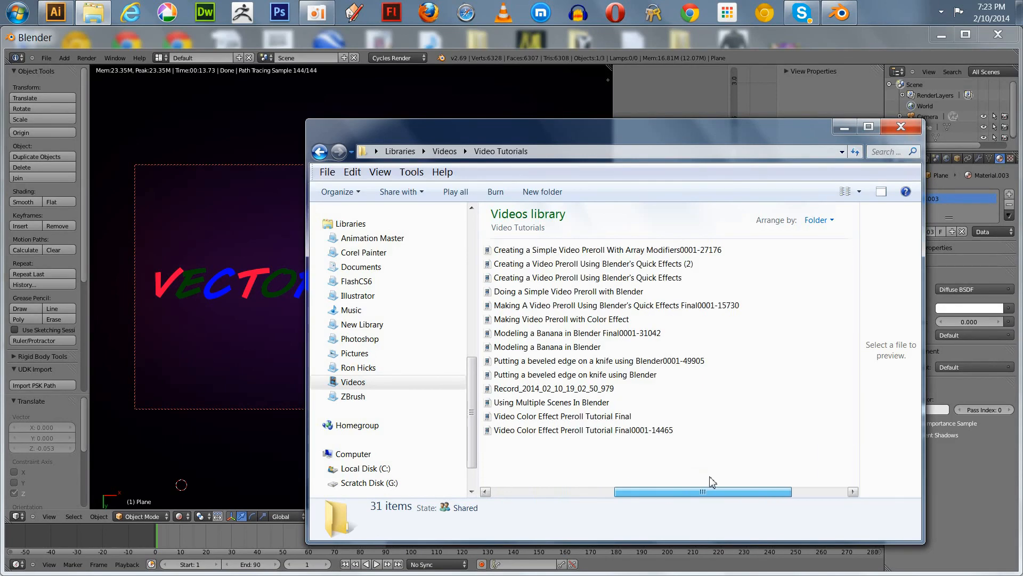
Search for "SVG" in the Video Tutorials folder, widening the search to Videos and all Libraries, and look through the results.
left_click(882, 152)
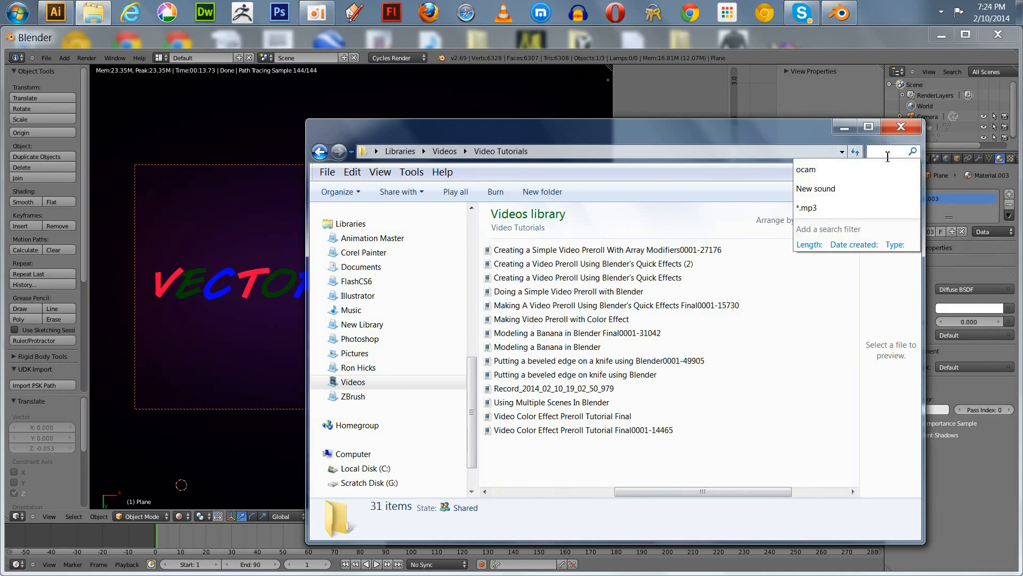
type("SVG")
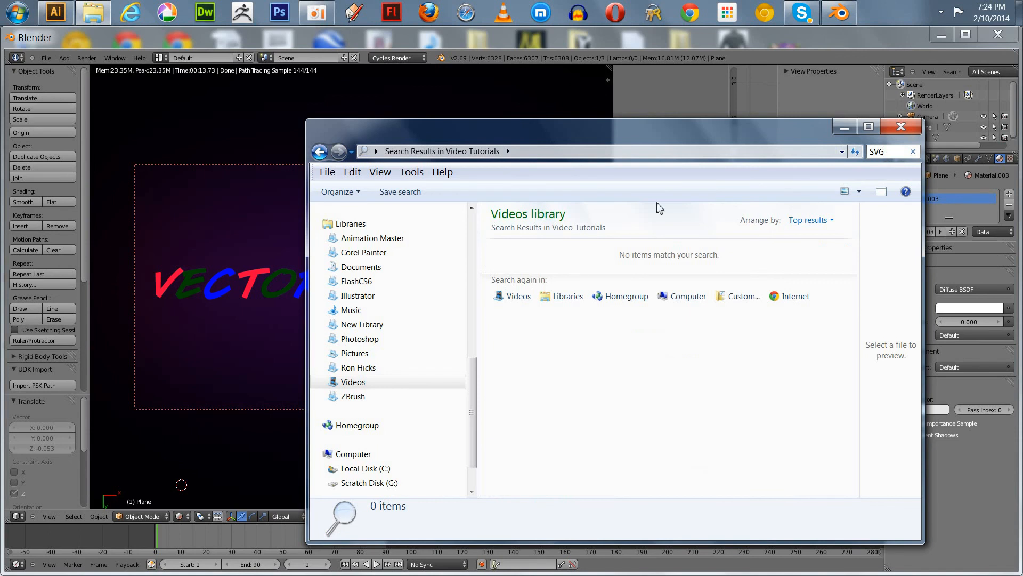
left_click(513, 298)
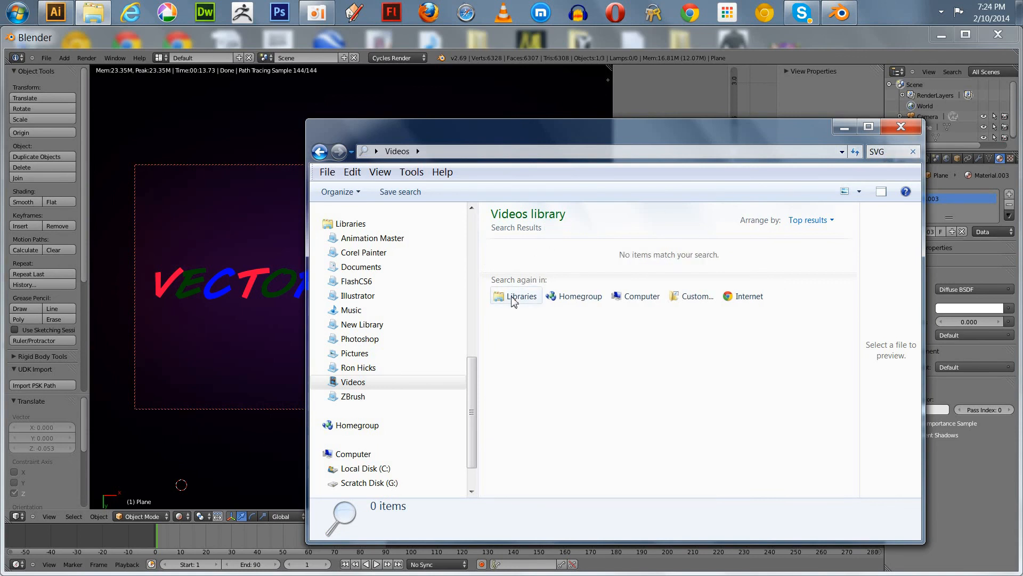
left_click(519, 300)
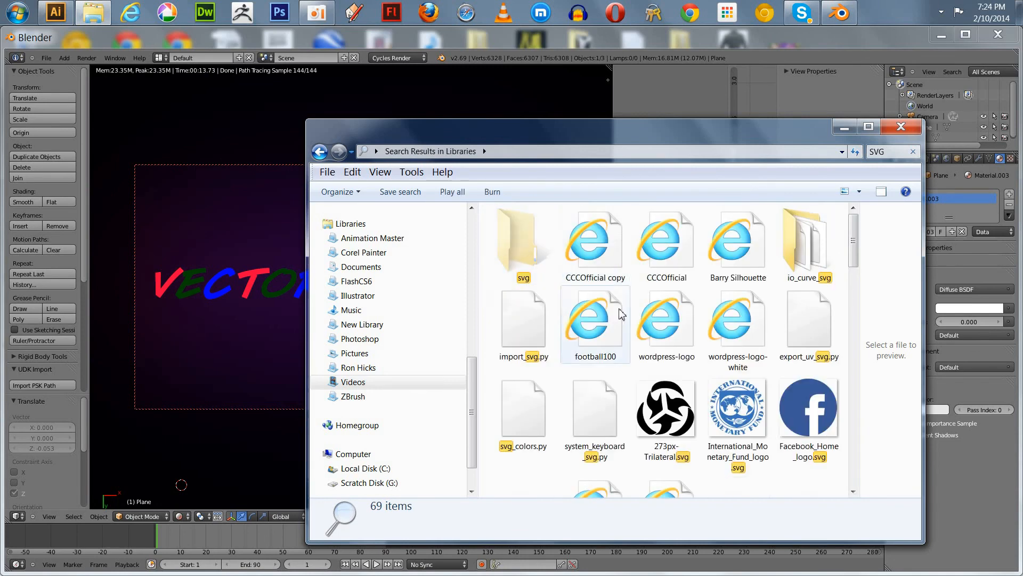
left_click_drag(855, 235, 803, 218)
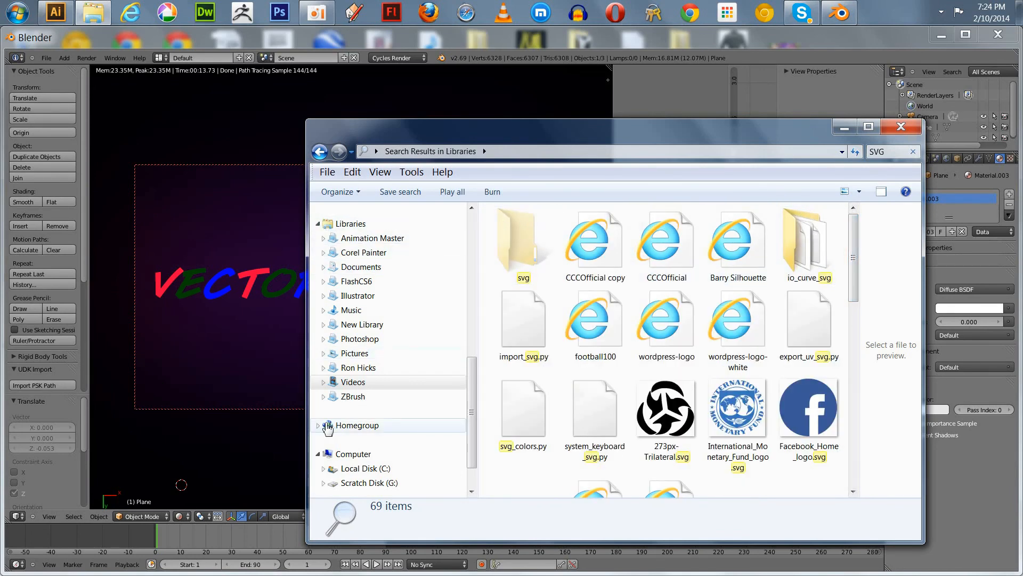
Look through the files in the Videos library, close Explorer and return to Blender.
left_click(352, 381)
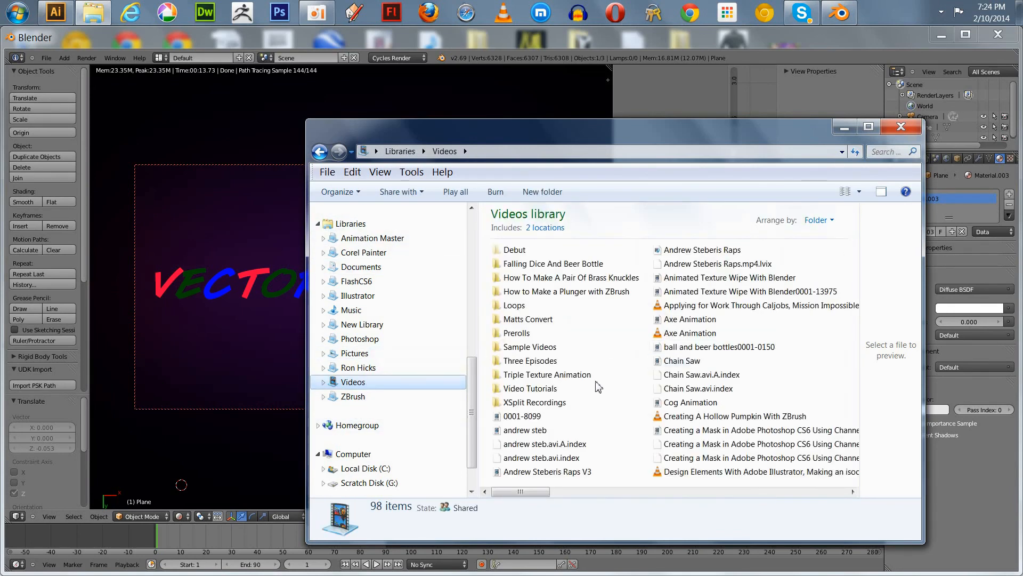
left_click(583, 493)
left_click_drag(583, 495, 580, 525)
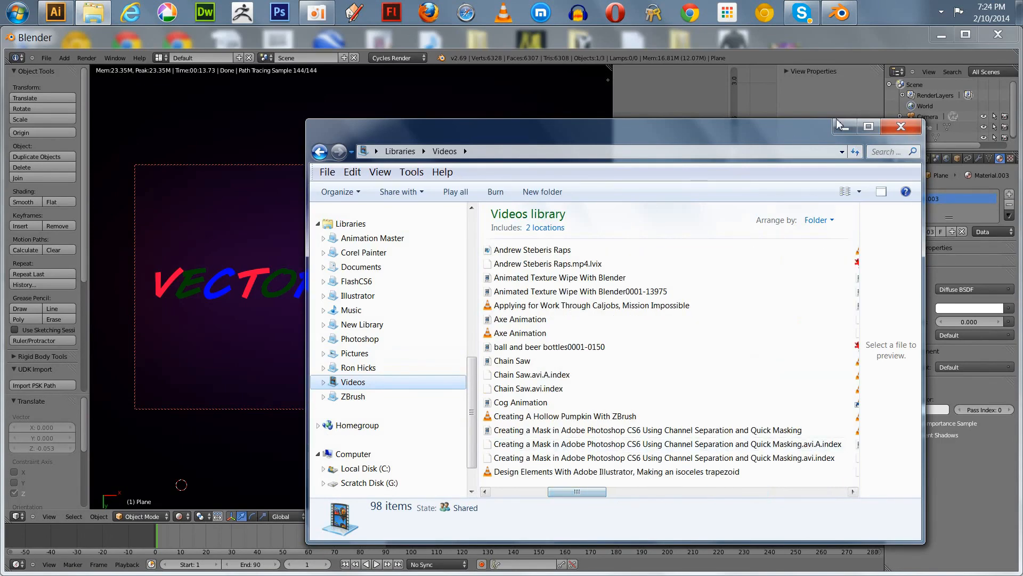
left_click(901, 126)
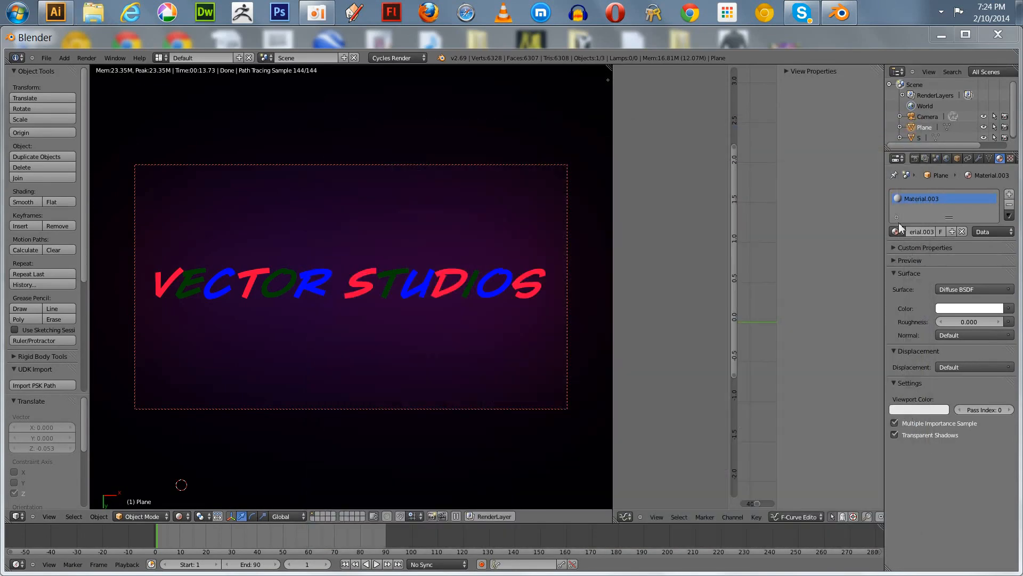
Set the render resolution scale to 100% in the scene's render dimensions.
left_click(914, 159)
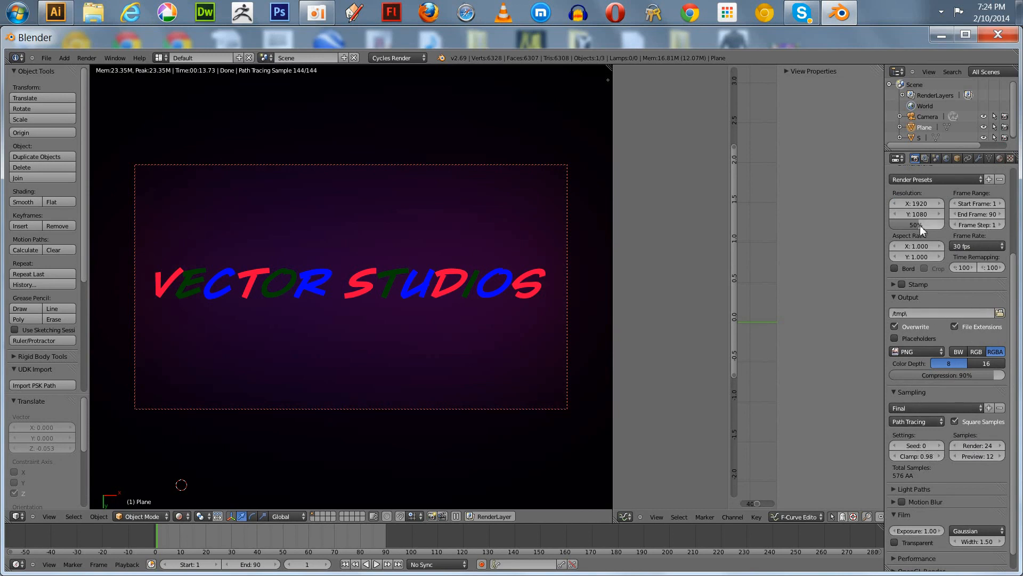
left_click_drag(920, 225, 964, 220)
mouse_move(1015, 268)
left_mouse_down()
mouse_move(1021, 229)
mouse_move(1022, 266)
left_mouse_up()
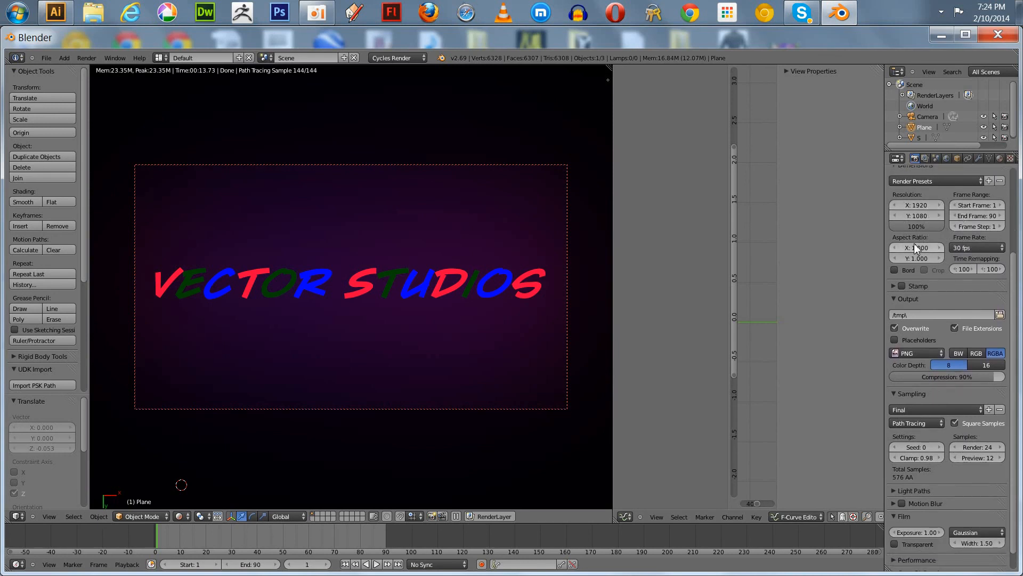
Preview the lettering's color animation in the rendered camera view, stop playback and return to frame 1.
left_click(378, 564)
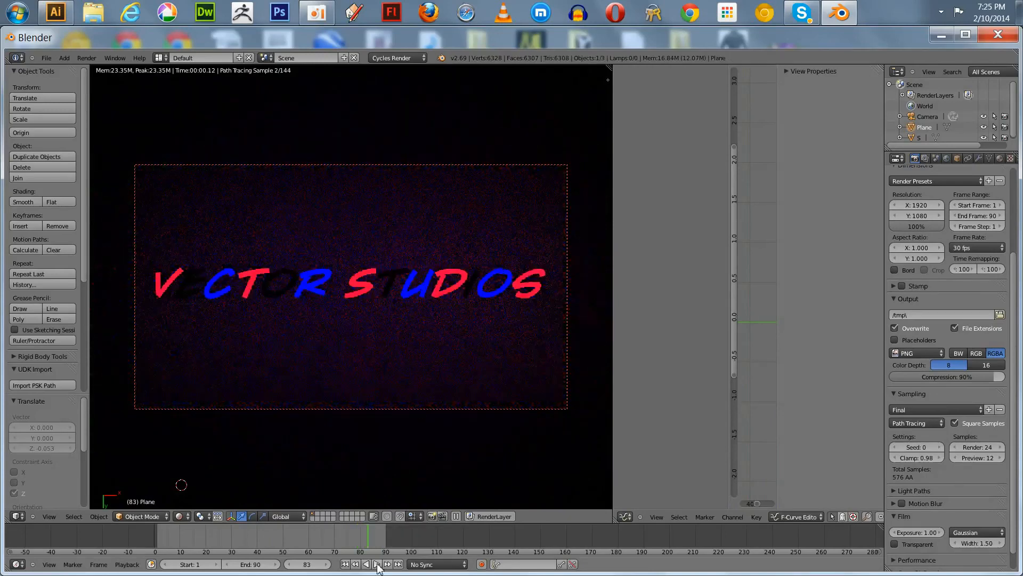
left_click(372, 564)
left_click(345, 563)
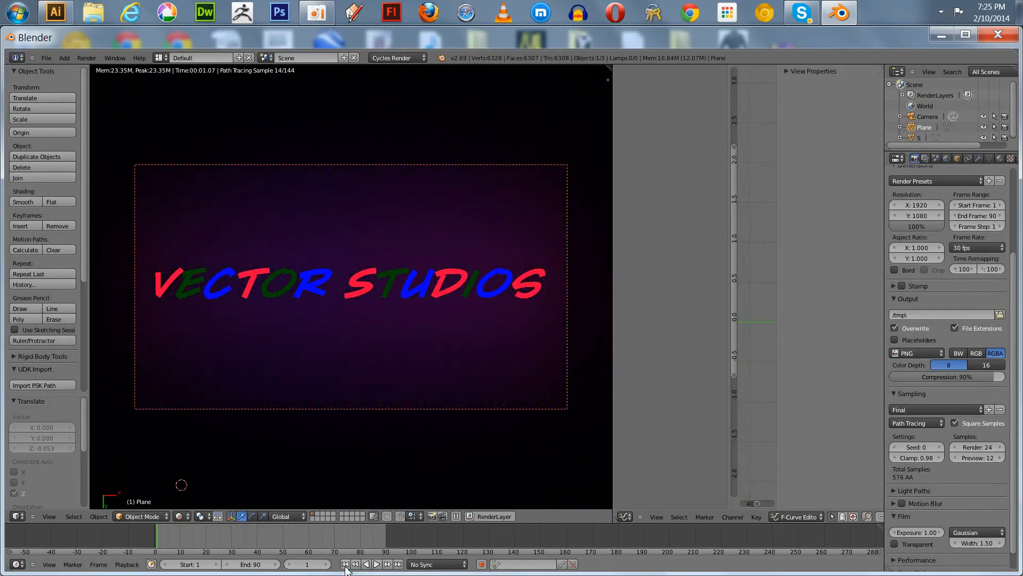